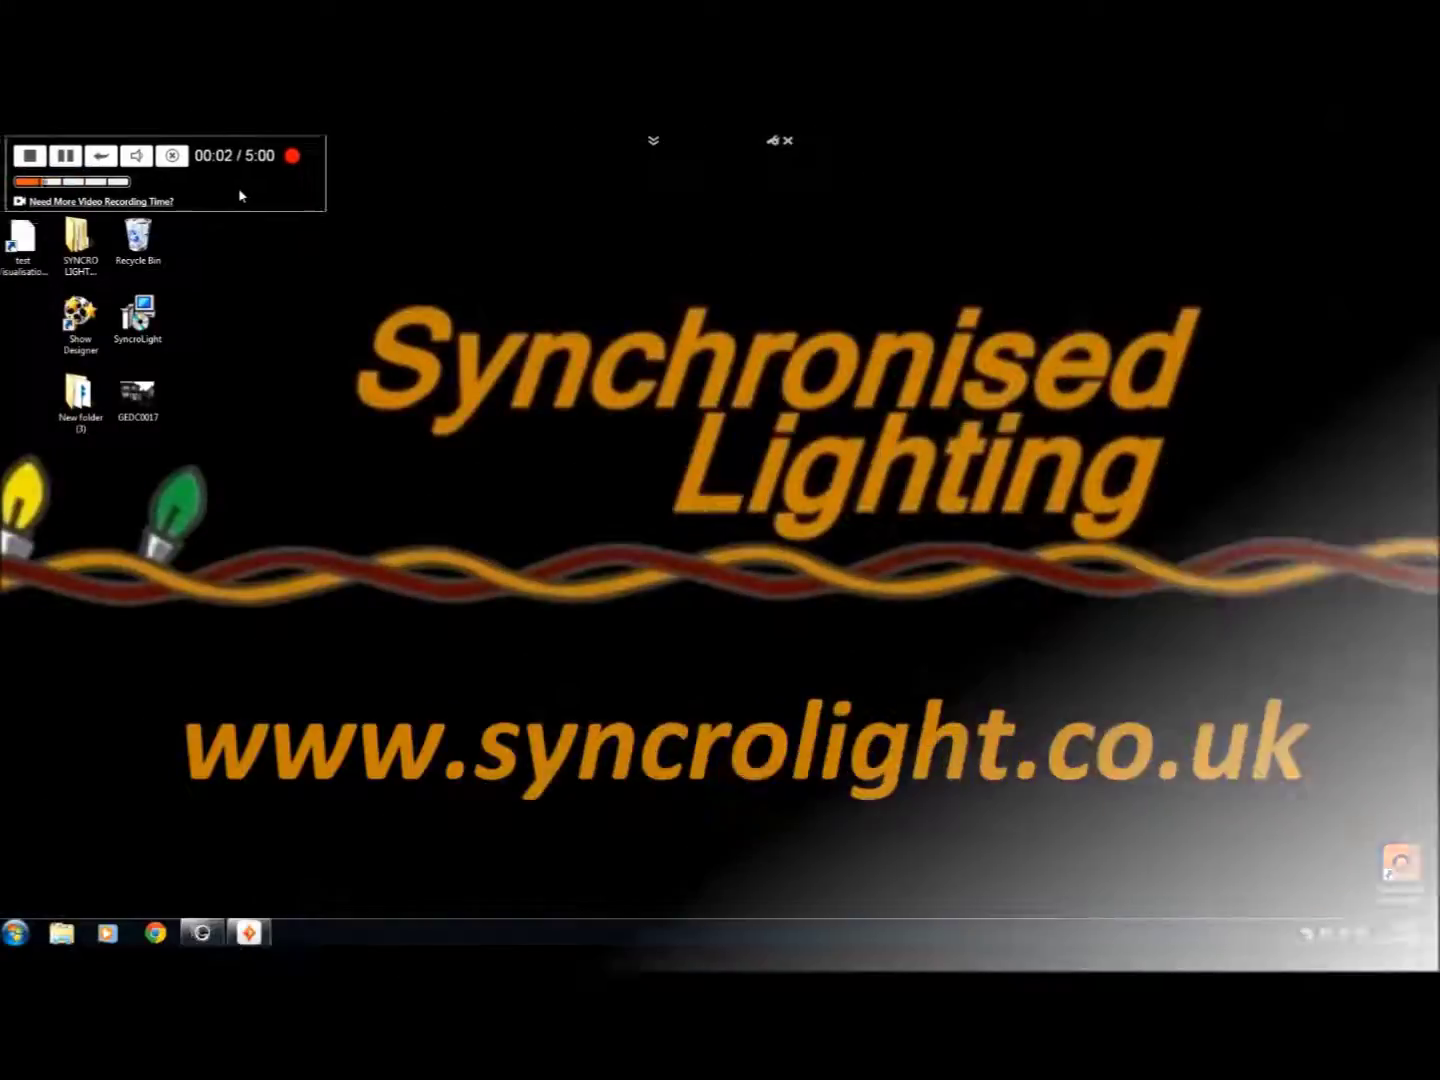
left_click_drag(241, 196, 1152, 232)
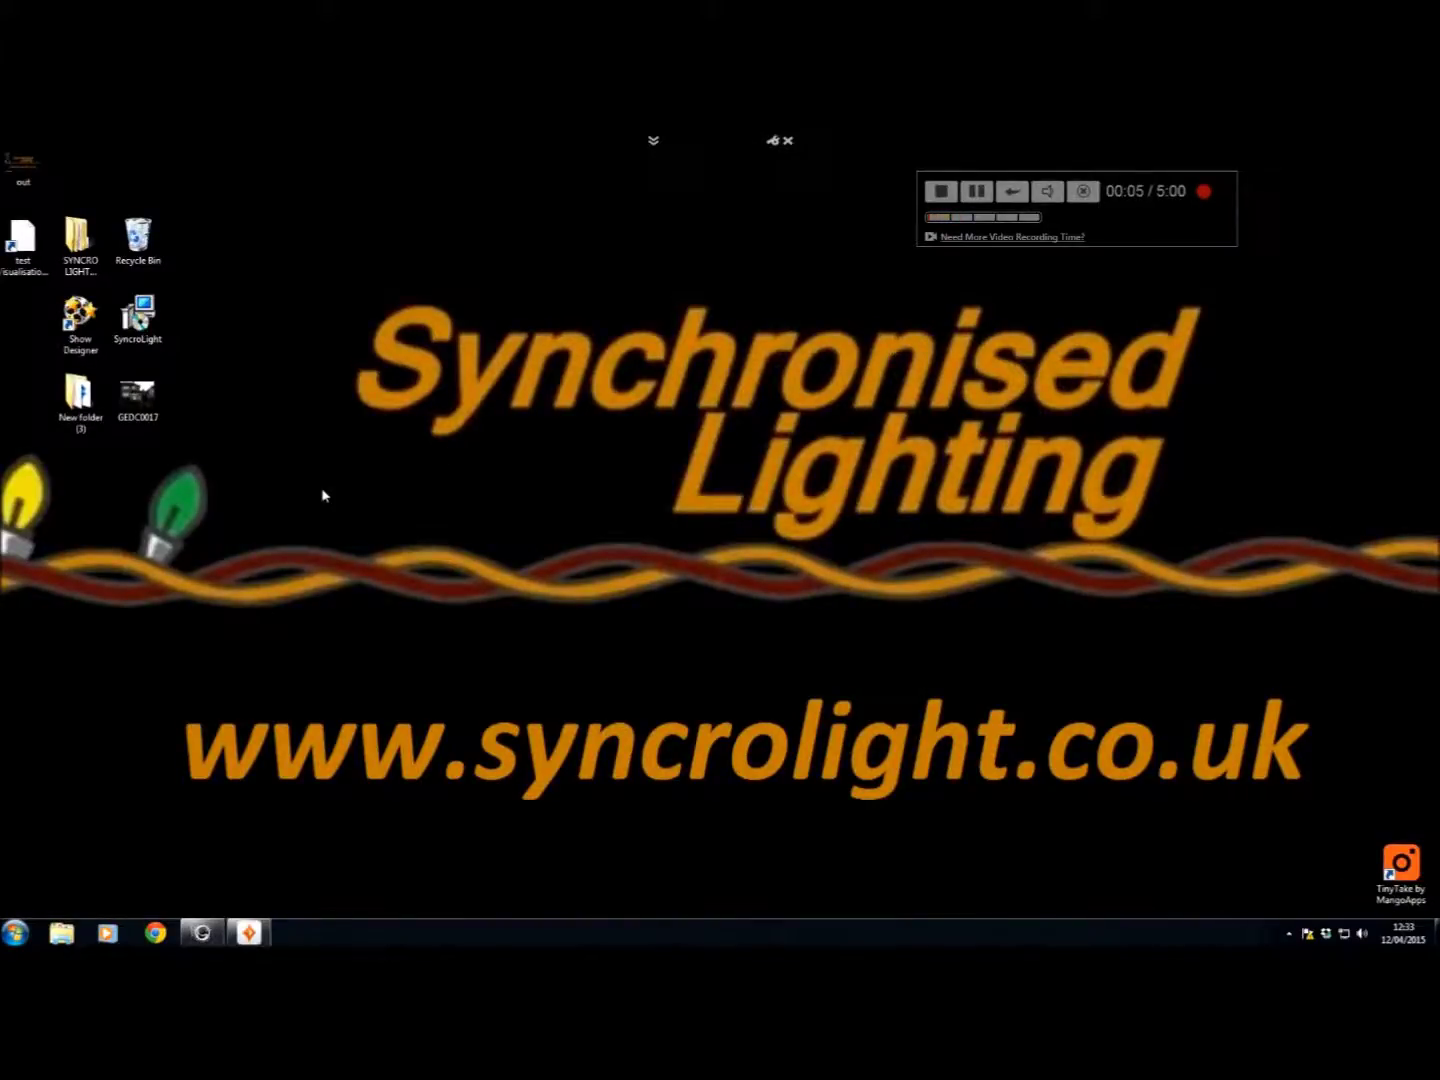
- Download software Version 2.01.01 from the Software page of the Synchronised Lighting website in Chrome and close the browser
left_click(155, 935)
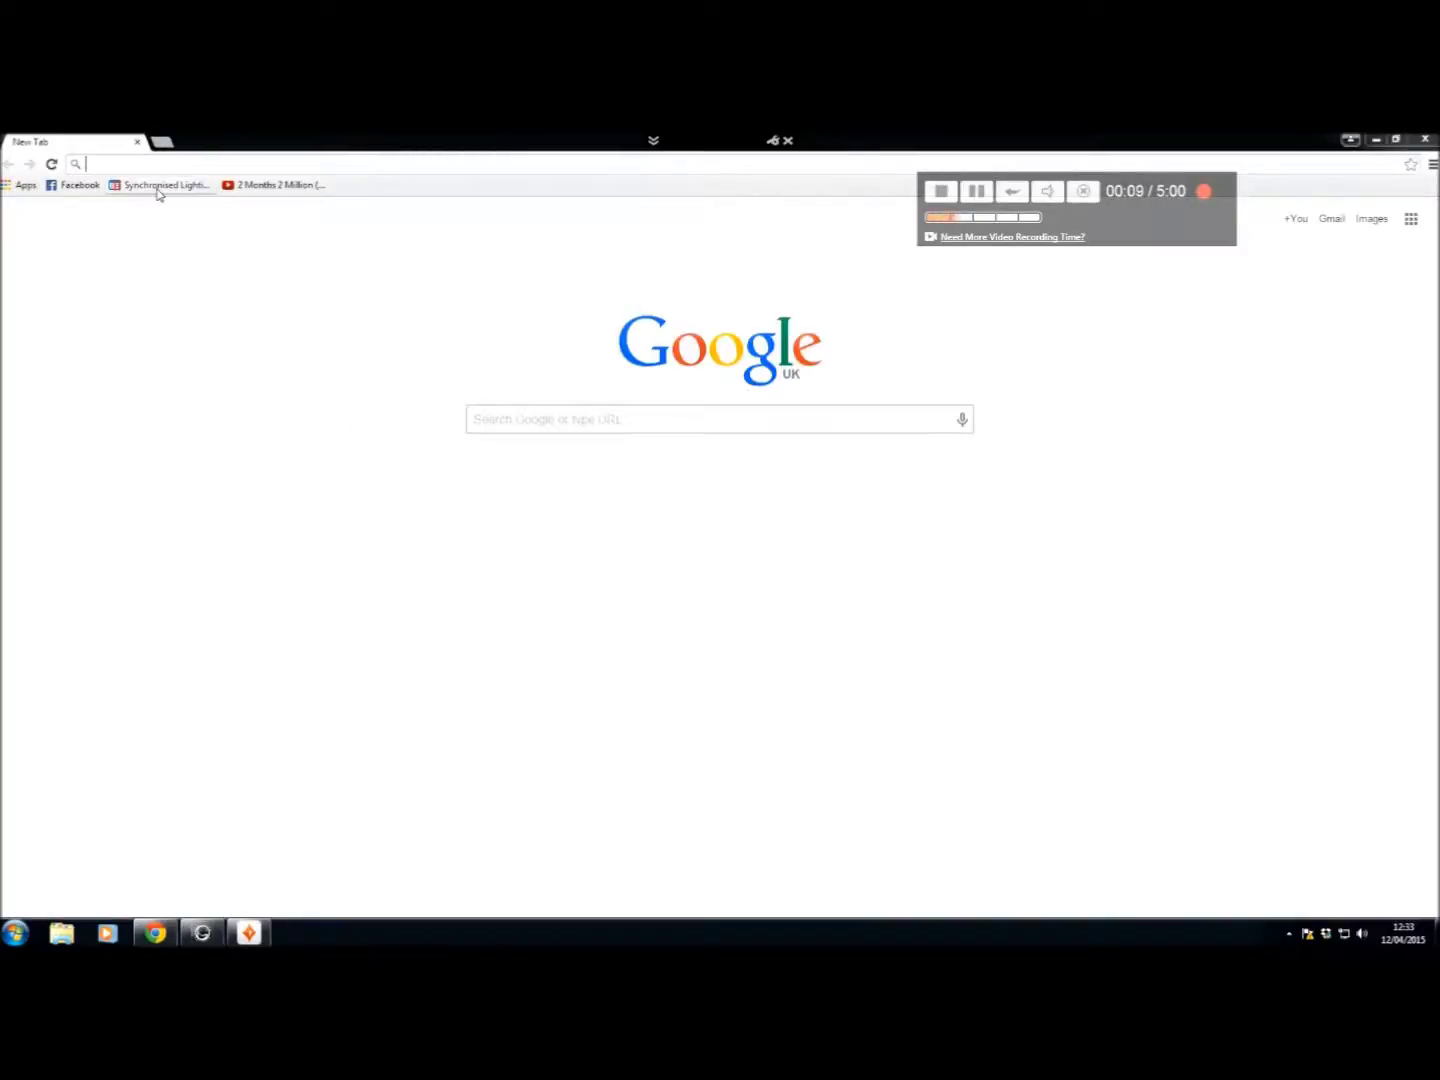
left_click(157, 186)
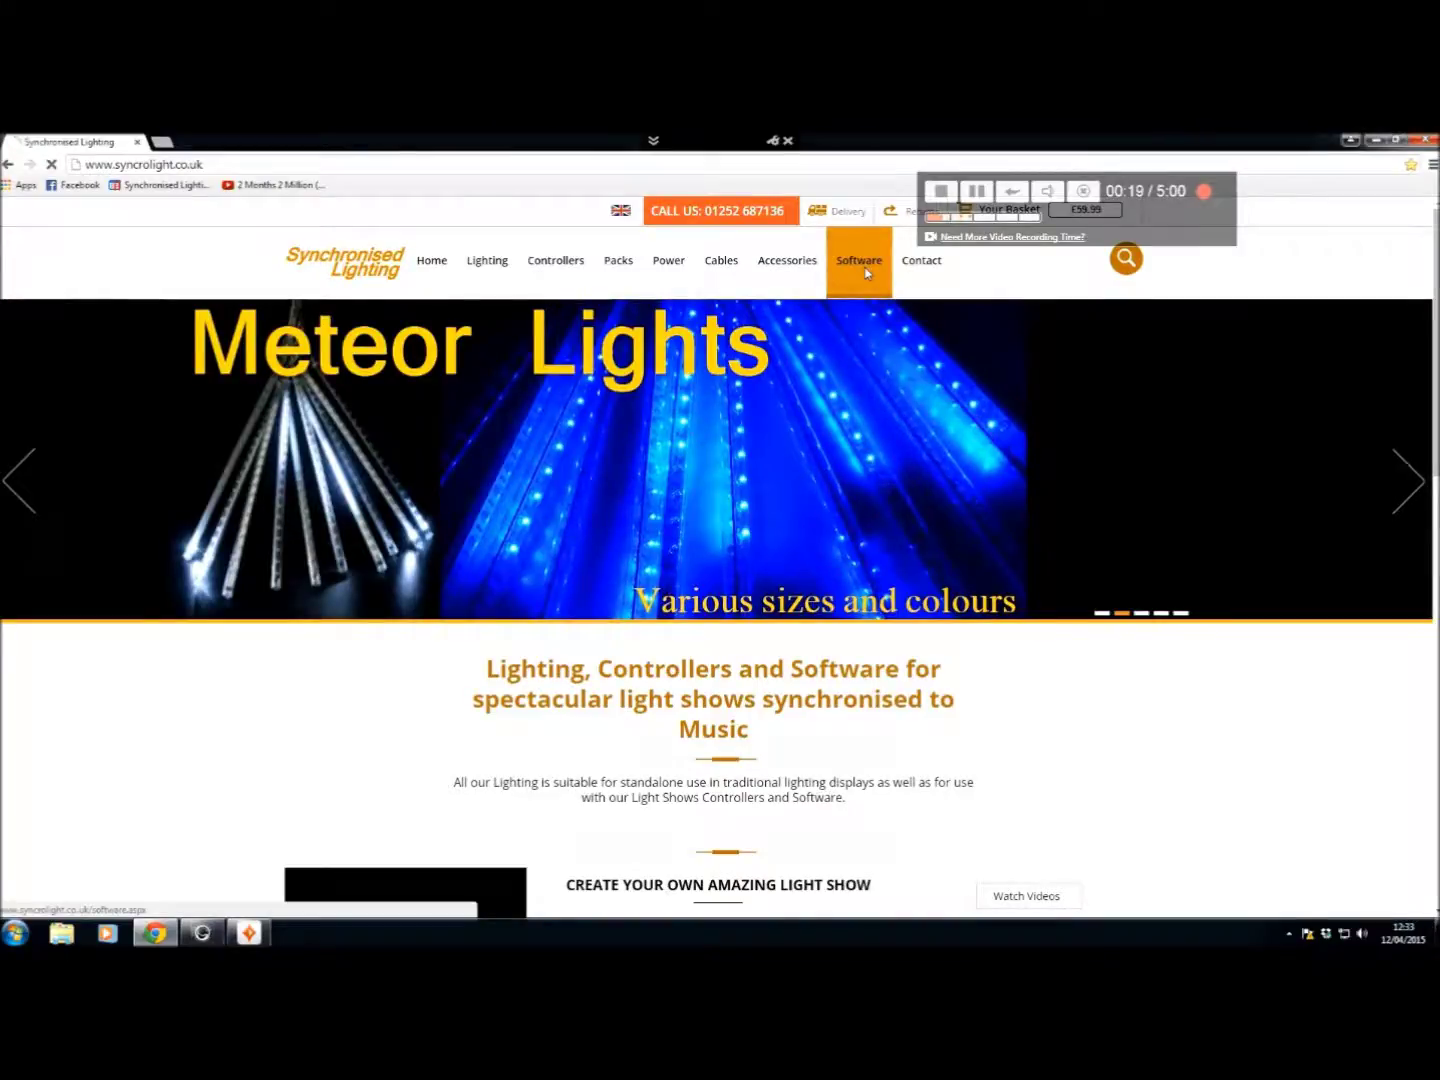
left_click(862, 262)
scroll(559, 600, "down", 4)
scroll(559, 600, "down", 3)
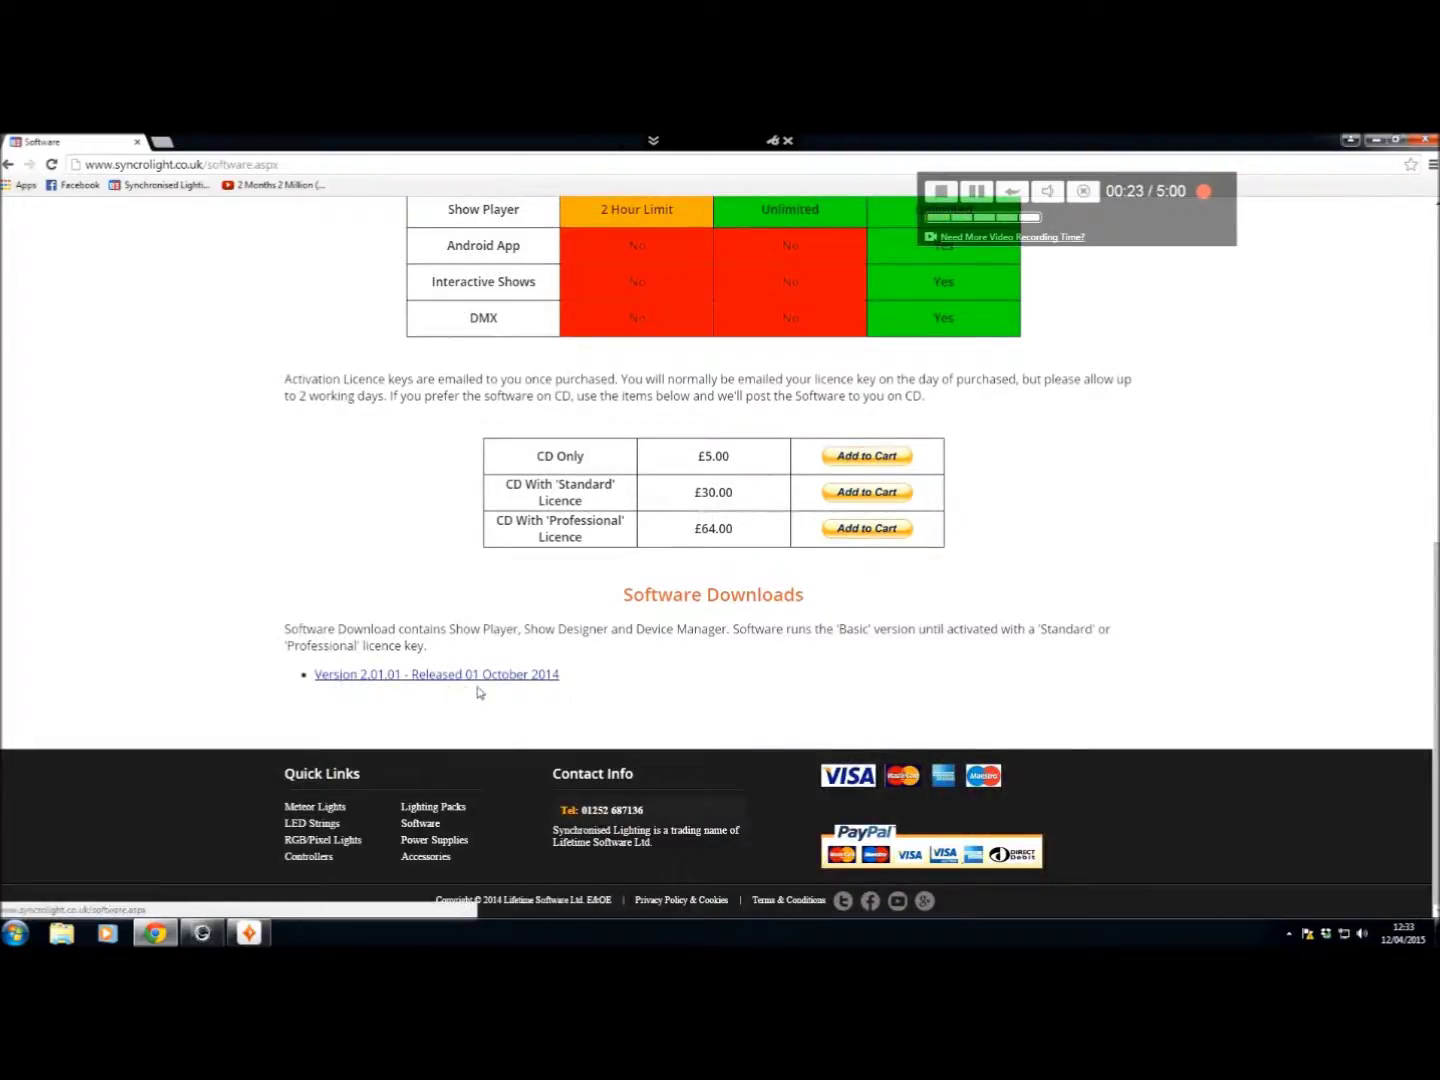
left_click(421, 679)
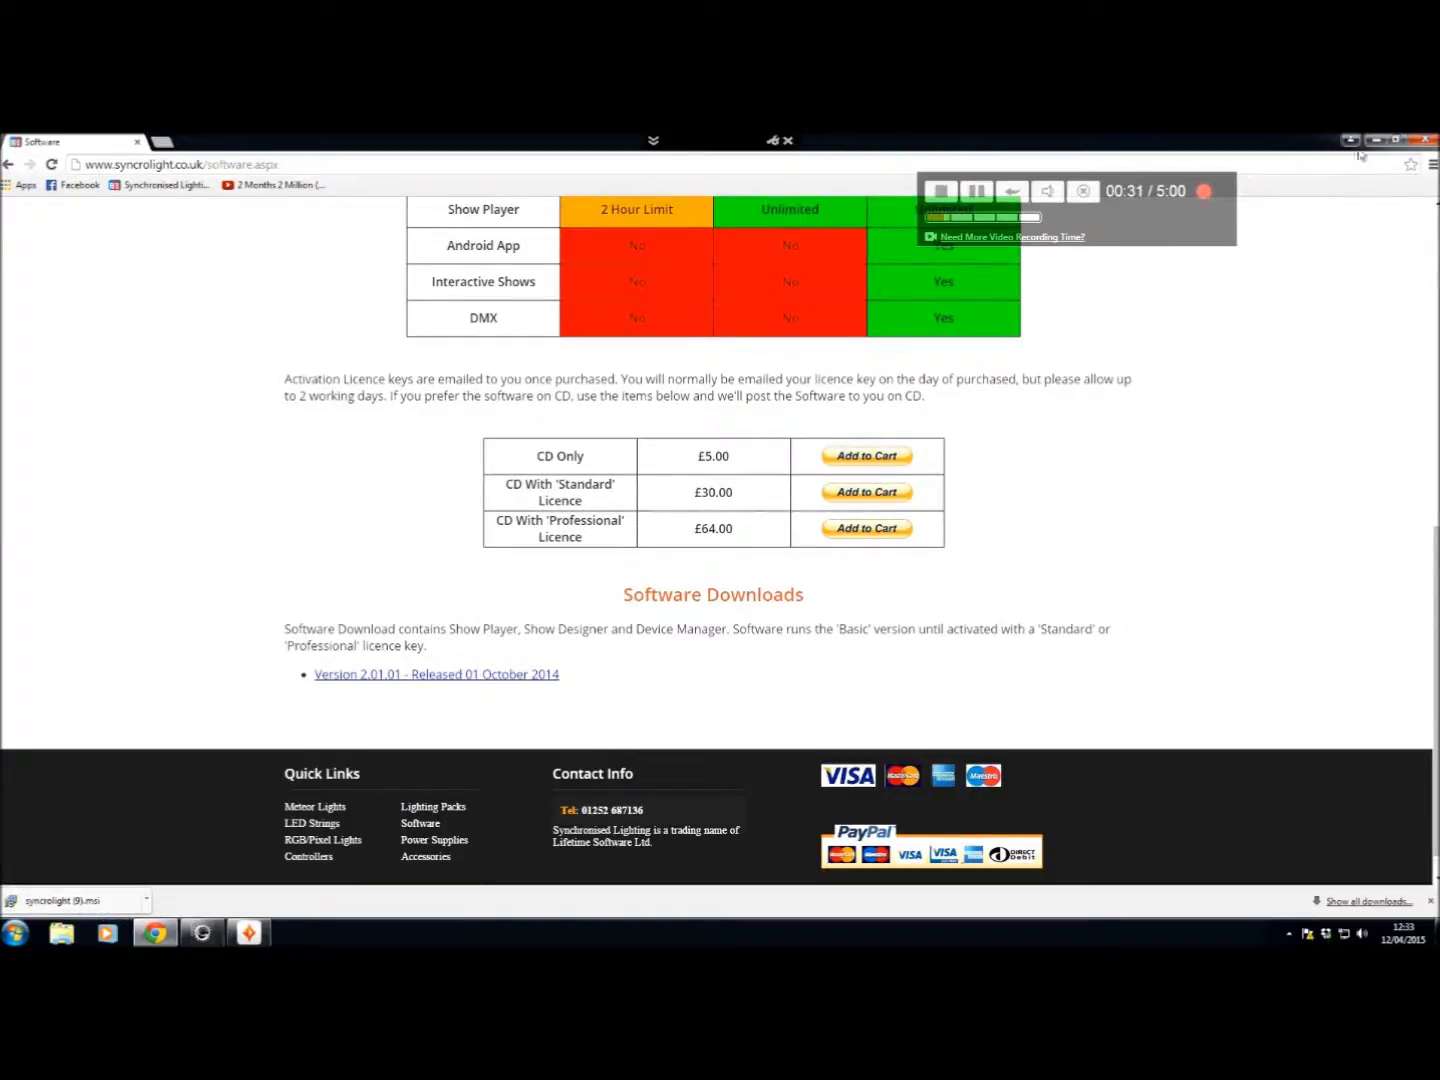
left_click(1424, 140)
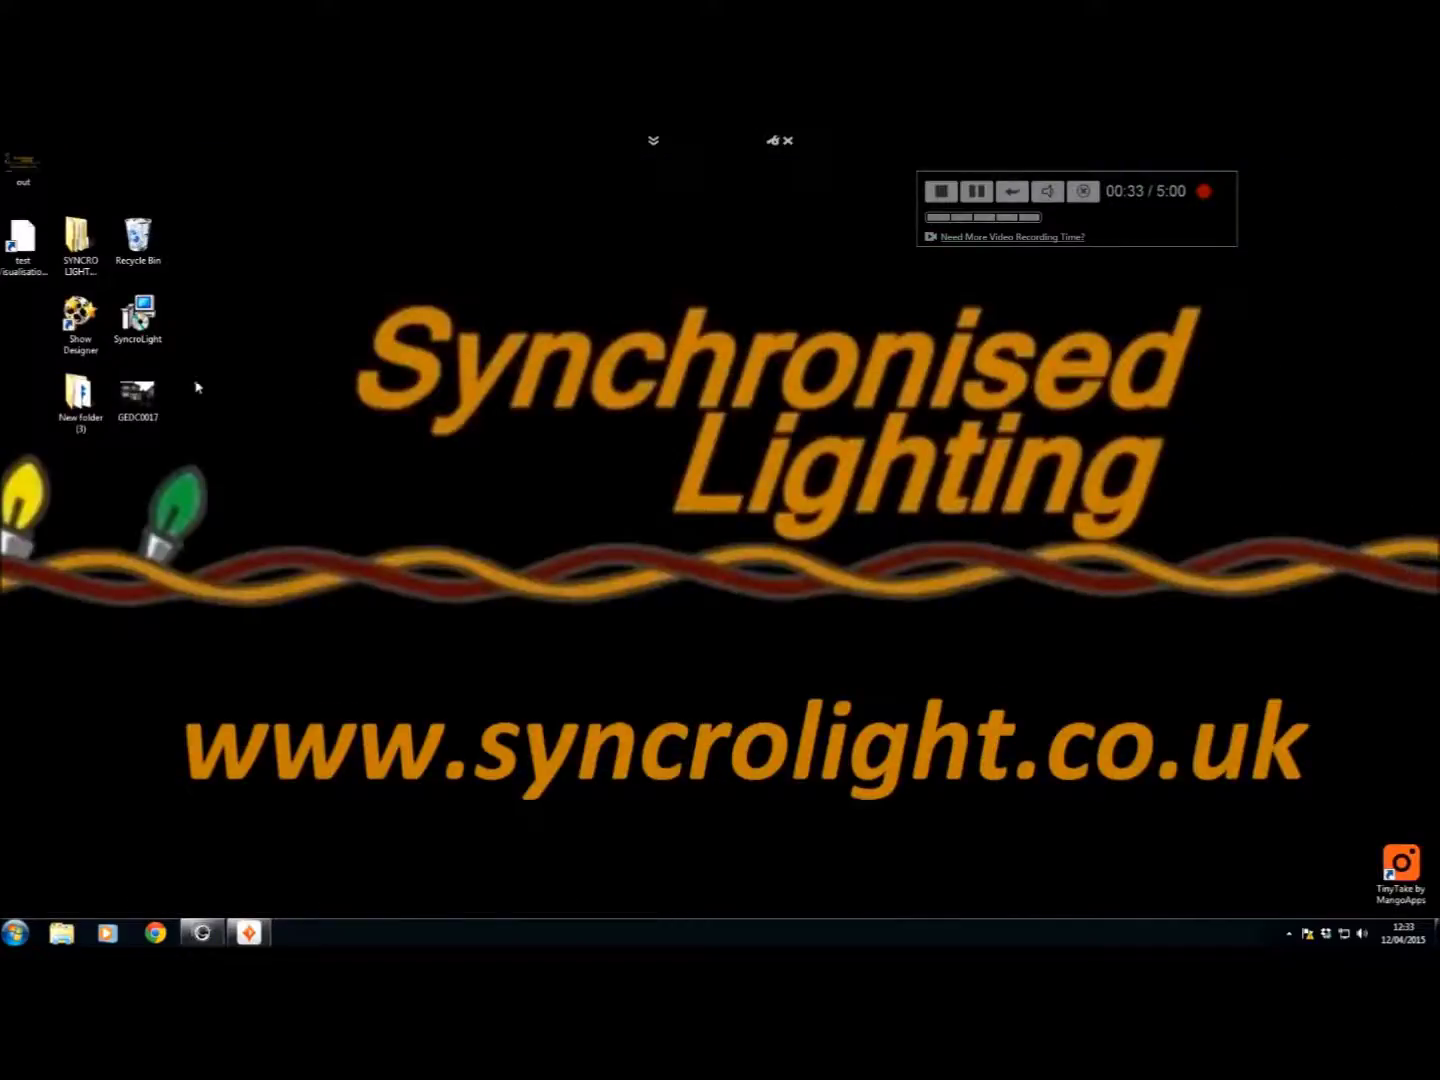
- Open the SyncroLight installer from the desktop and dismiss its security warning without running it
double_click(142, 337)
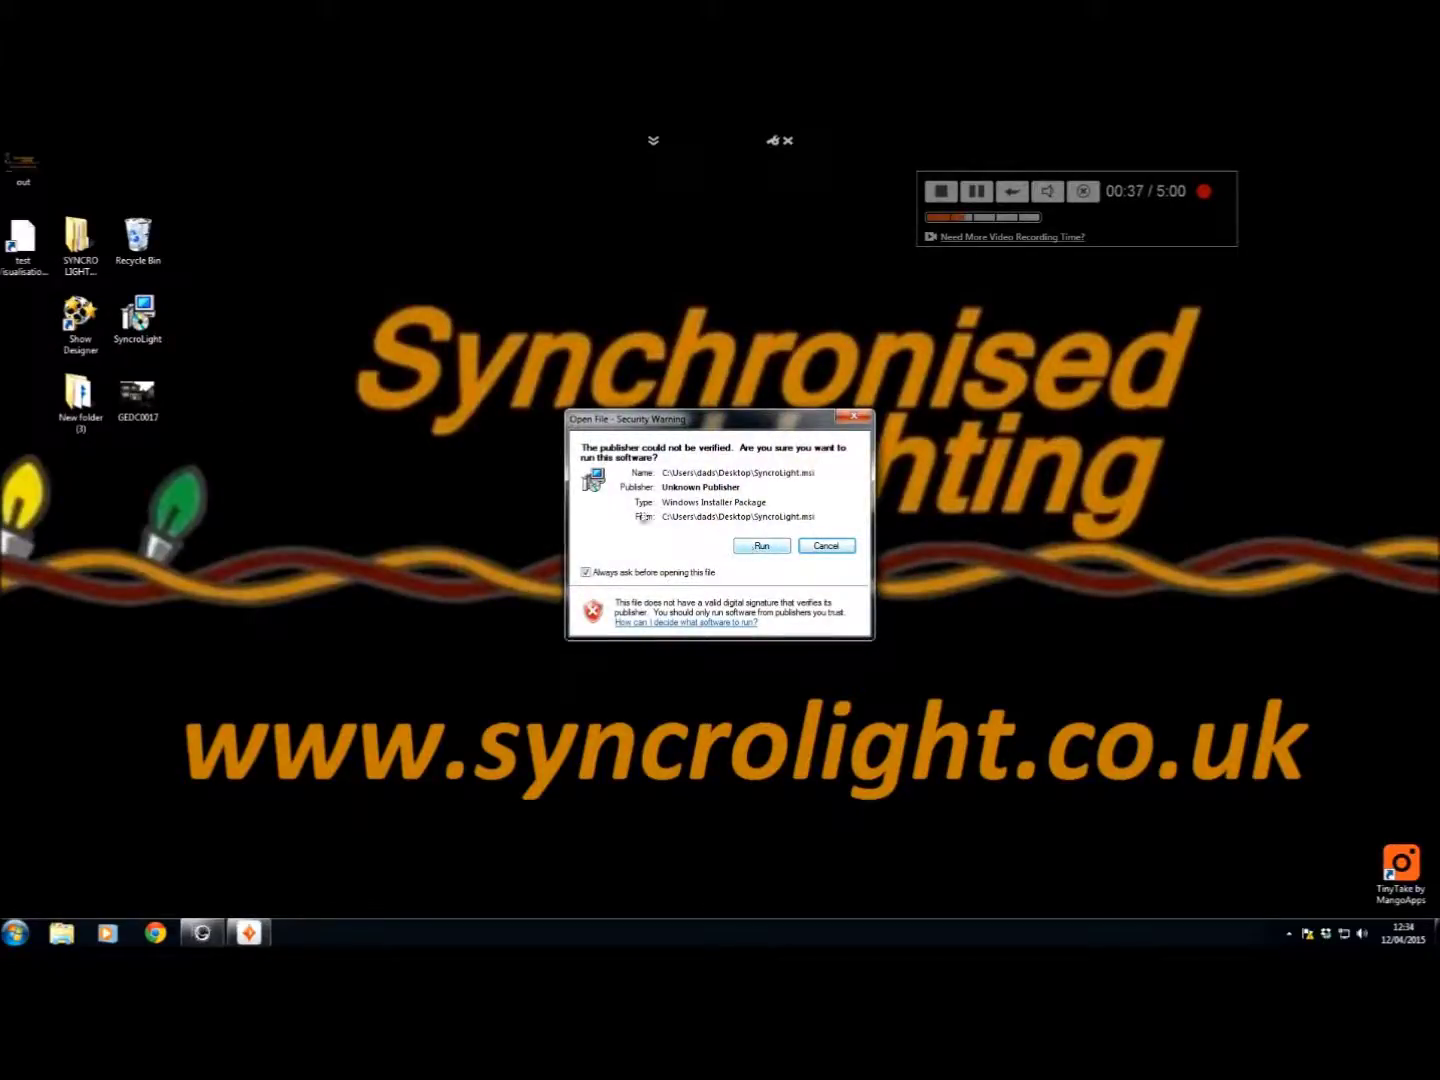
left_click(855, 420)
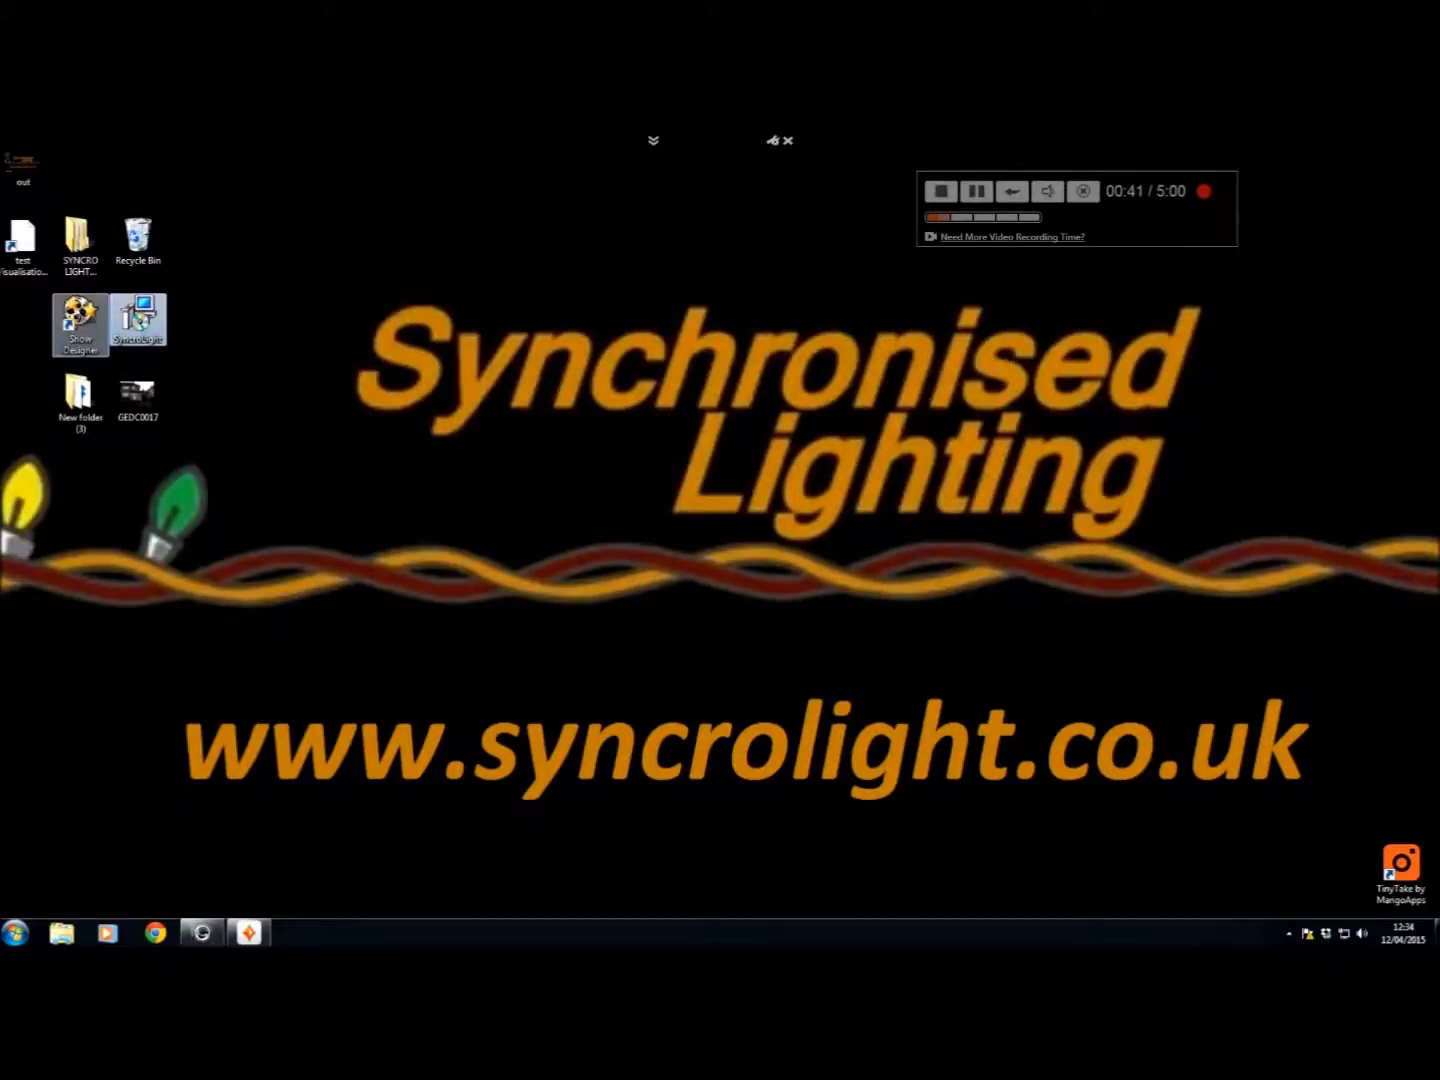
- Move the Show Designer shortcut clear of the other desktop icons, launch the program and dismiss the serial port warning
left_click_drag(82, 318, 252, 405)
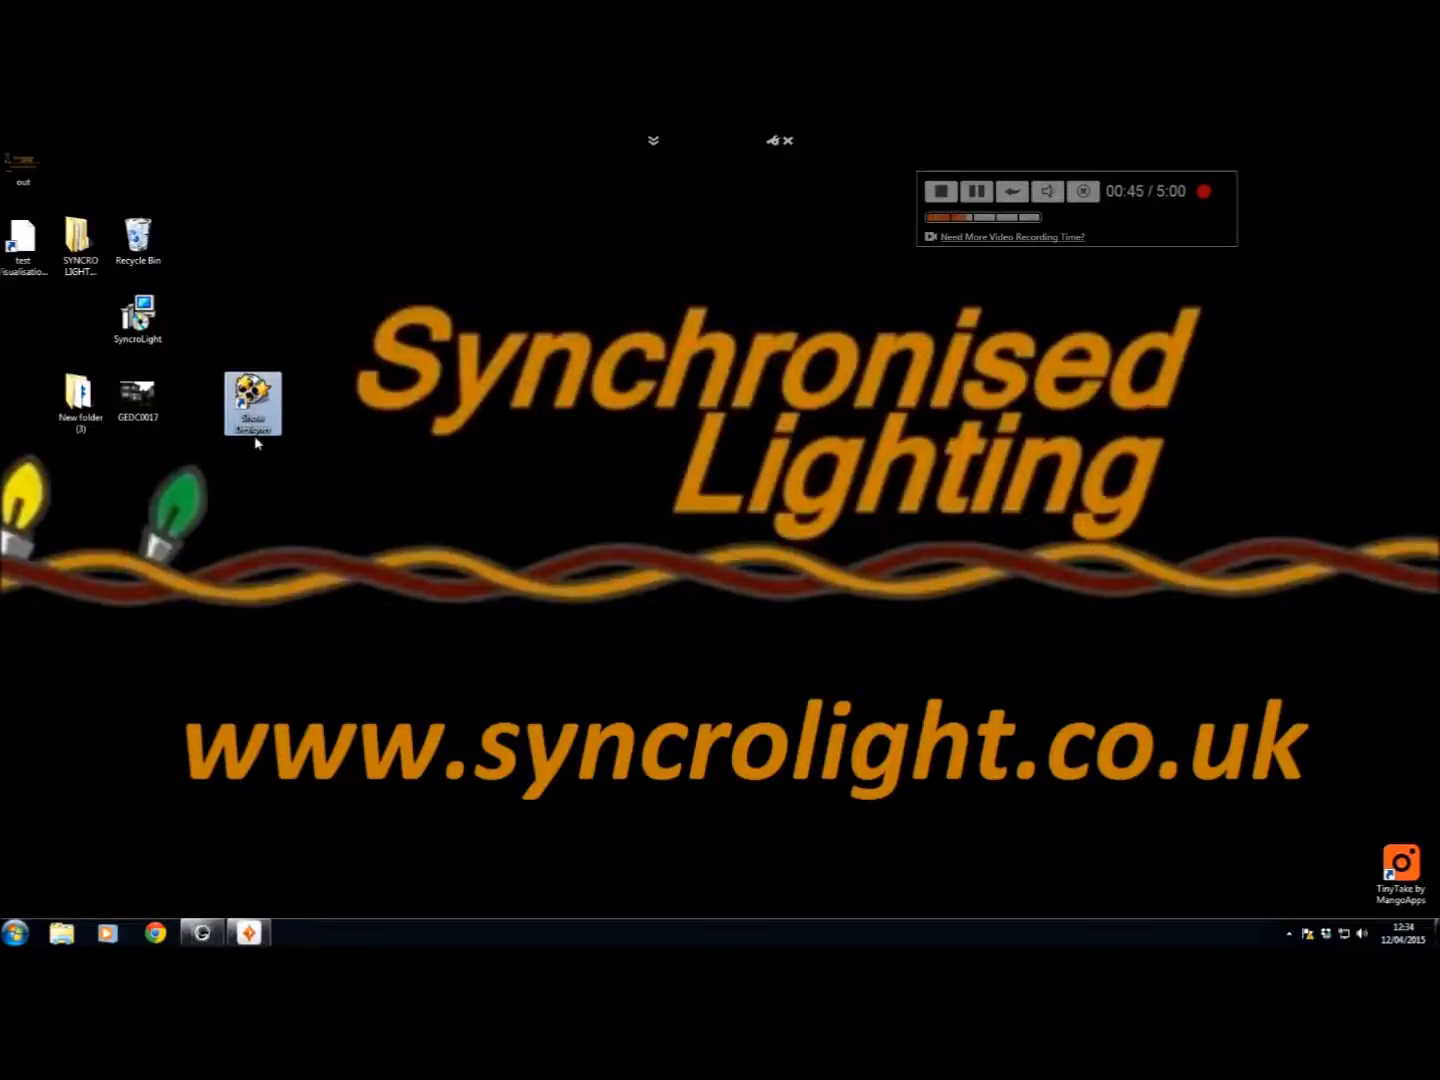
key("Return")
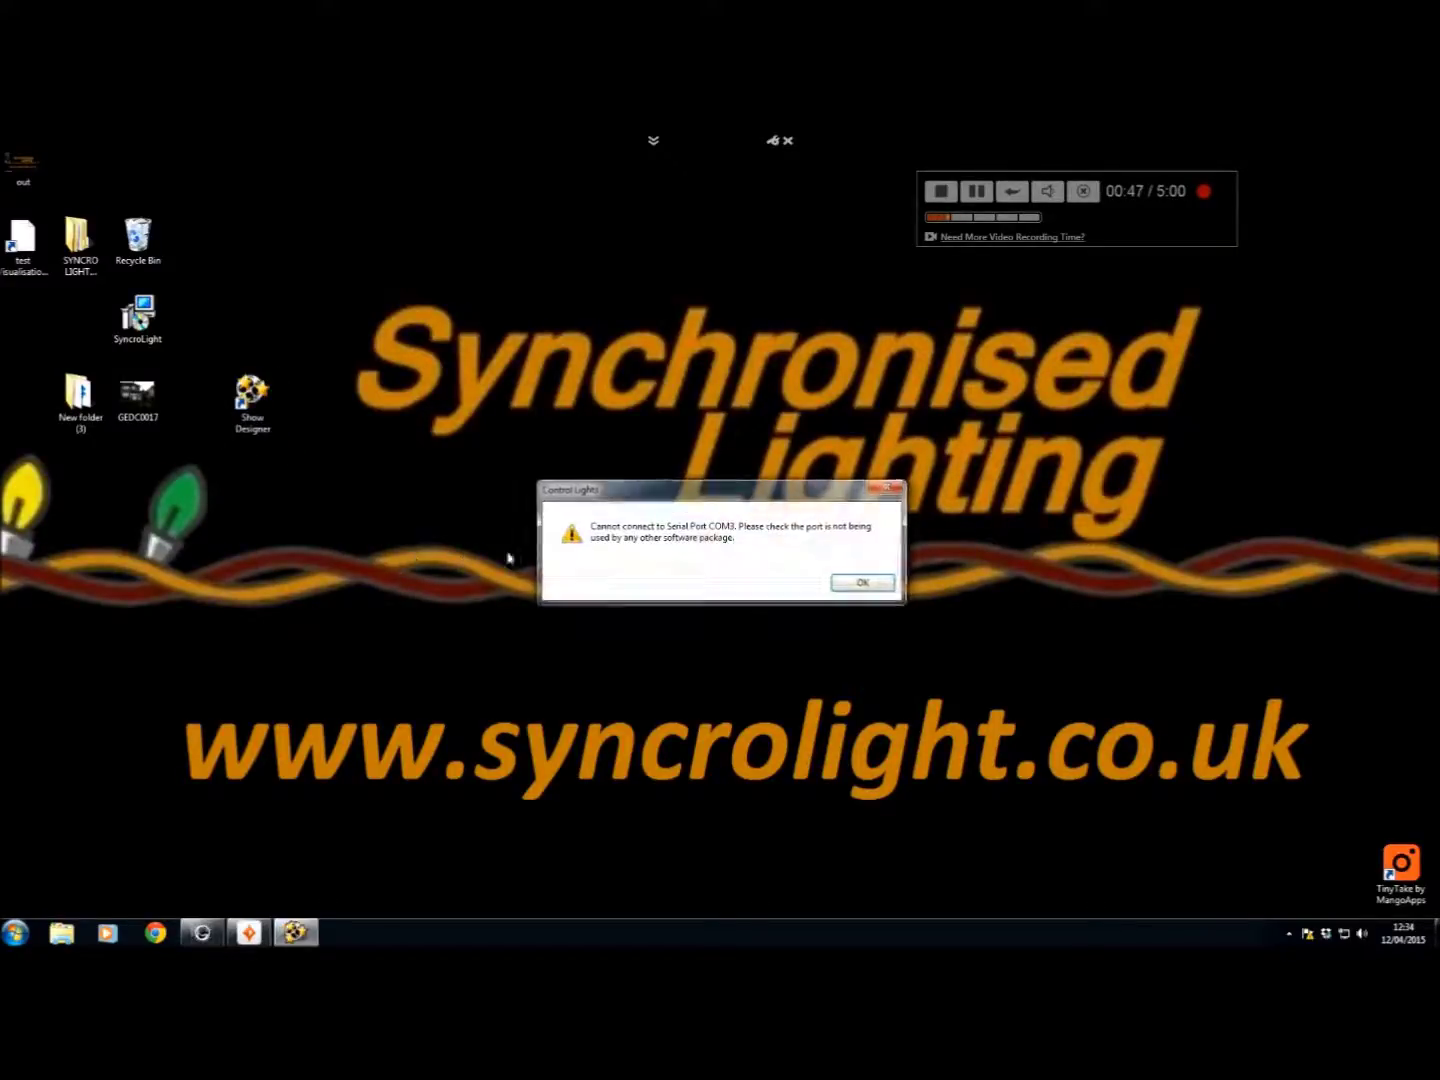
left_click(864, 584)
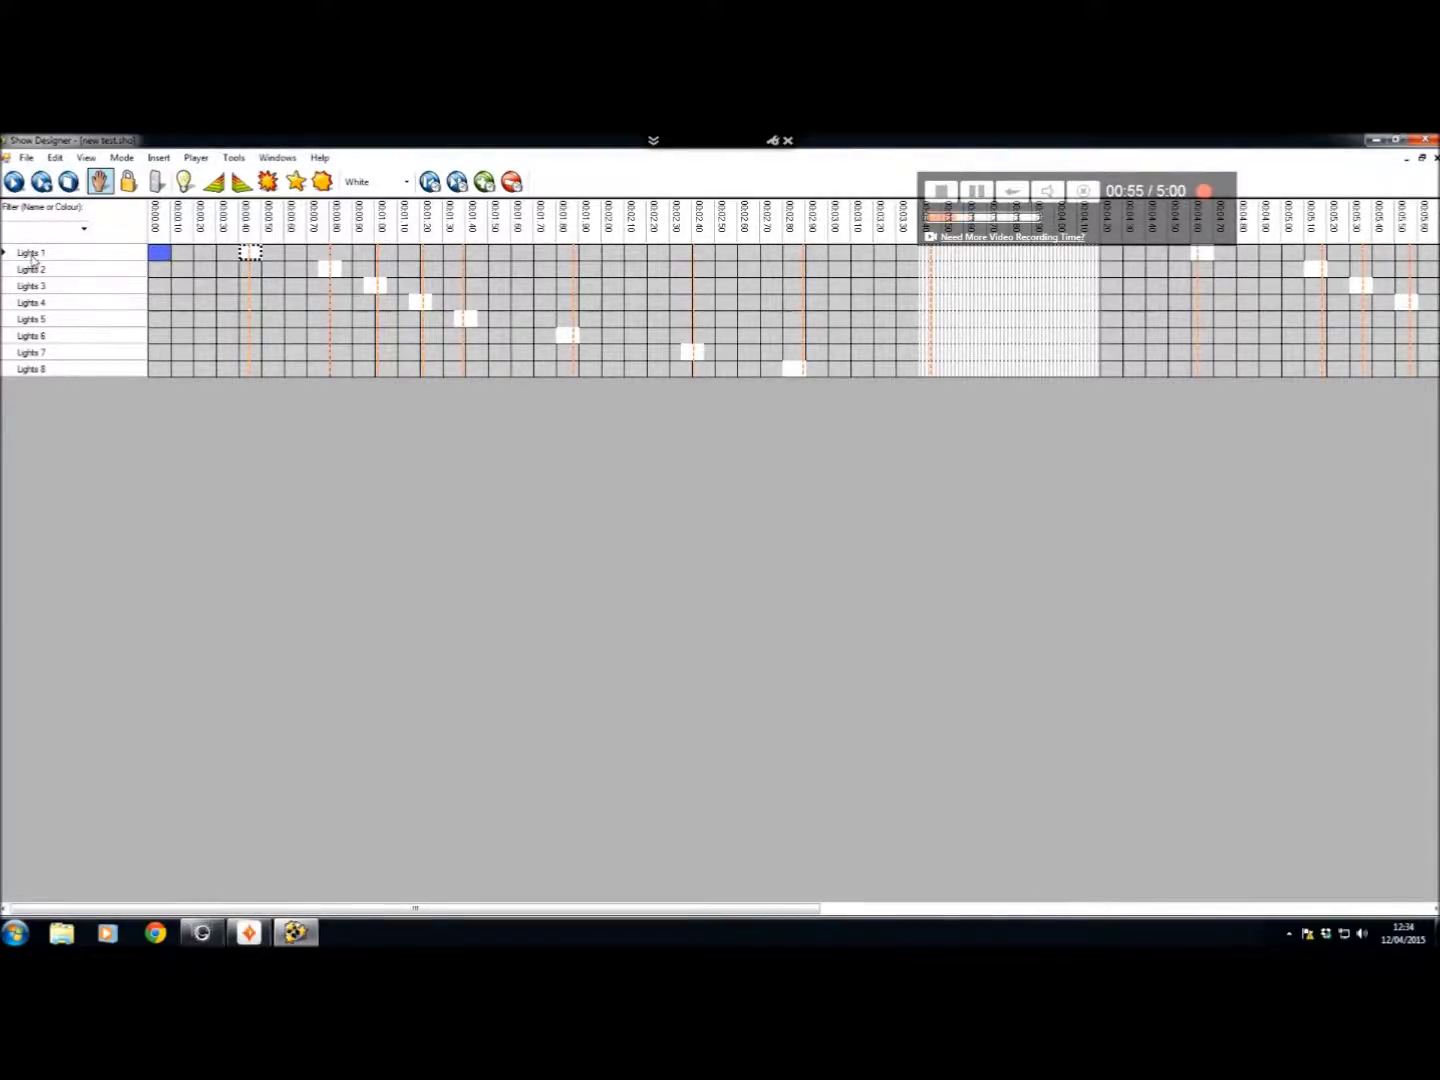
- Go through the channel rows Lights 1 to Lights 8 one by one to examine the channels in the show grid
left_click(33, 256)
left_click(38, 271)
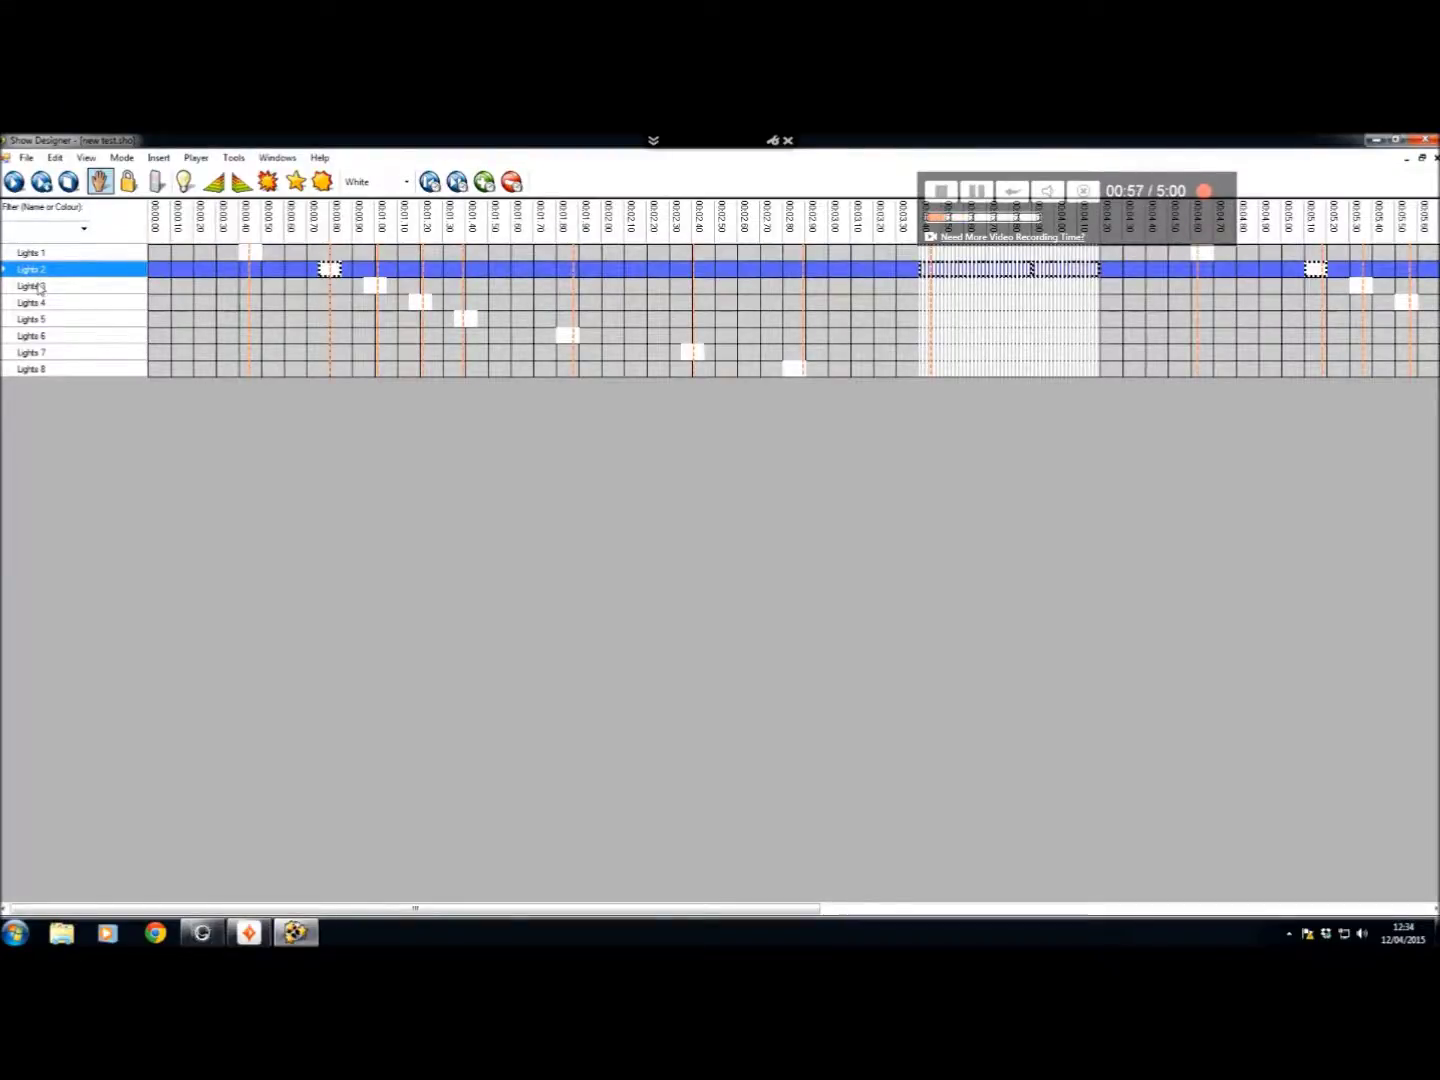
left_click(40, 287)
left_click(40, 303)
left_click(41, 319)
left_click(42, 336)
left_click(42, 352)
left_click(39, 370)
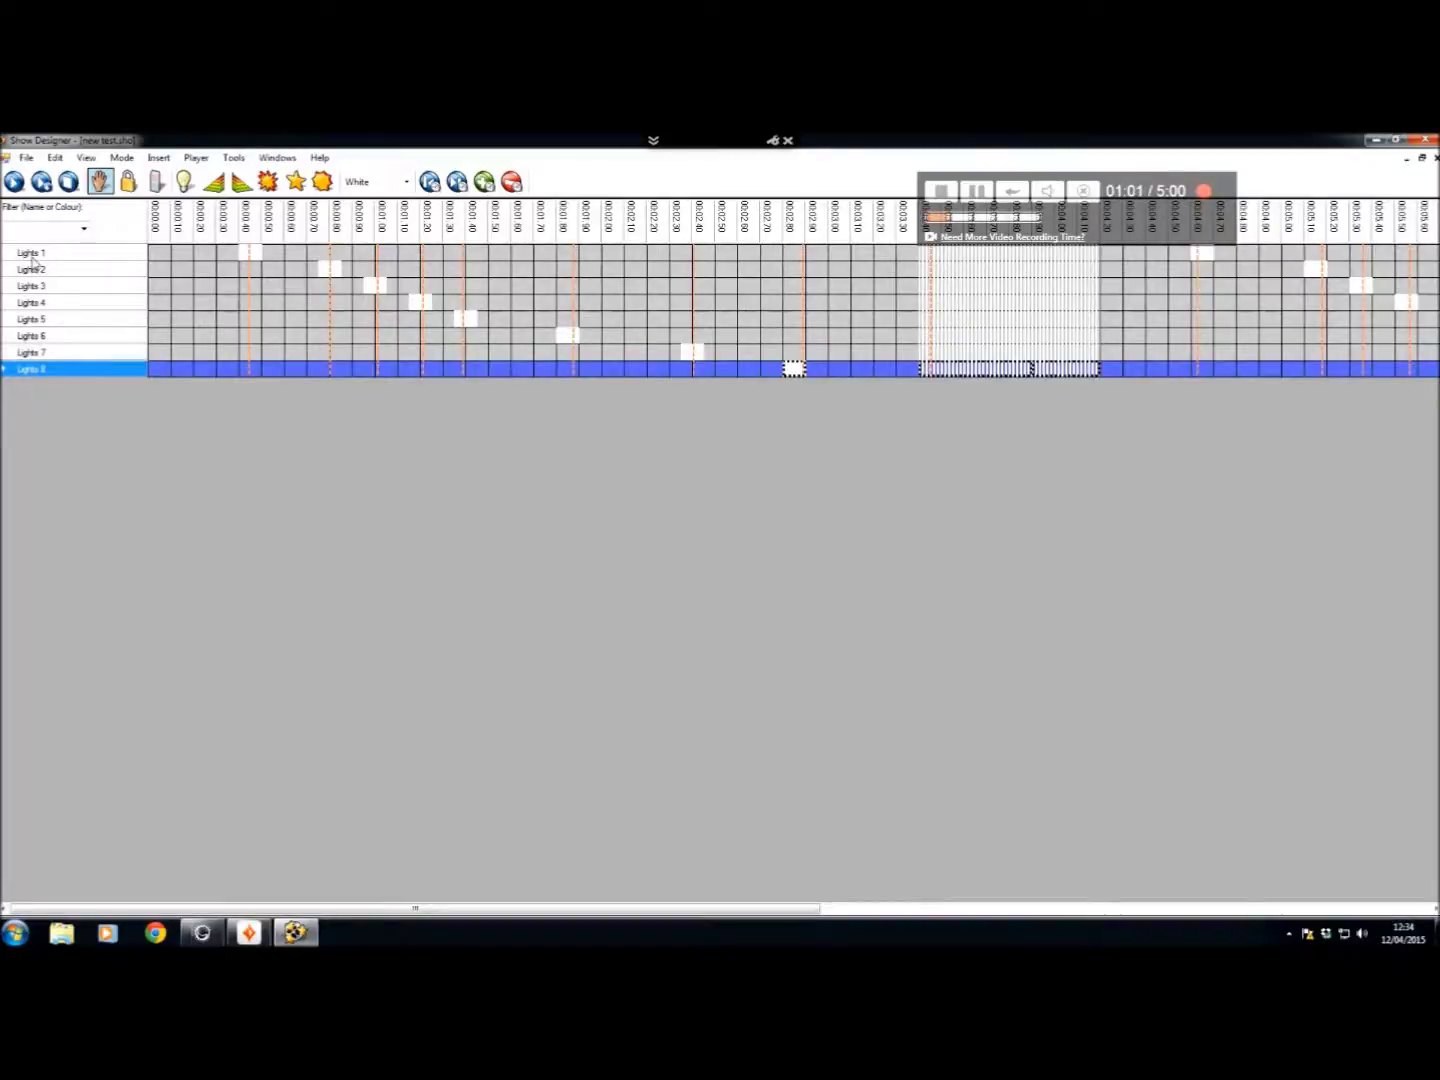
left_click(33, 258)
left_click(36, 271)
left_click(38, 287)
left_click(34, 304)
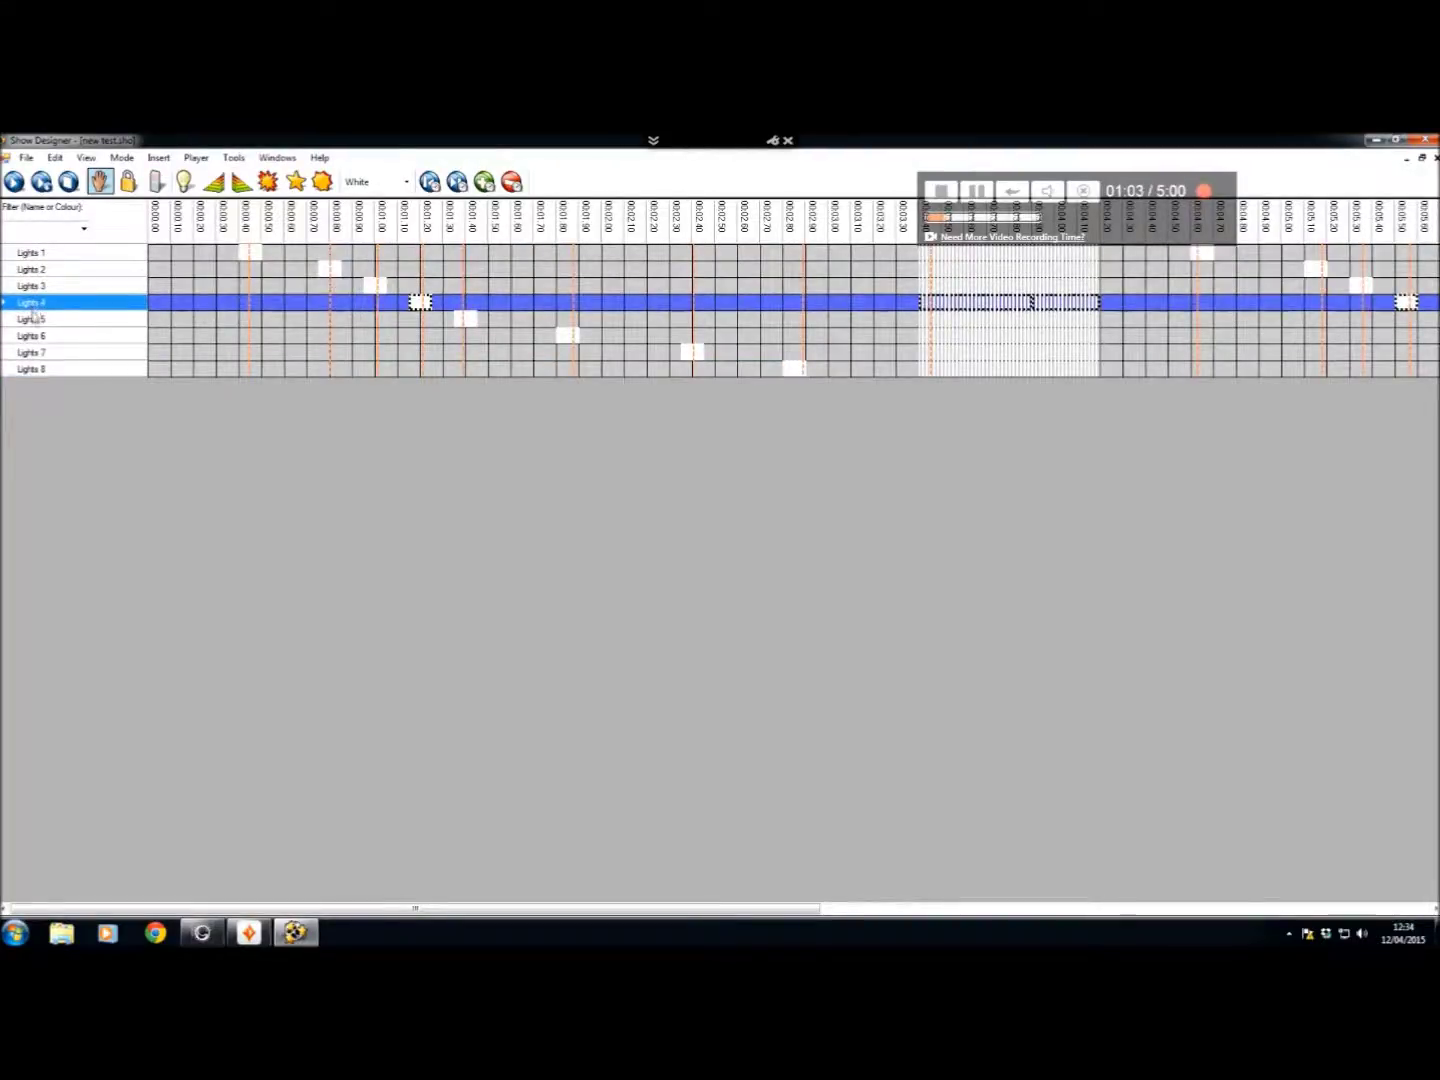
left_click(36, 320)
left_click(32, 337)
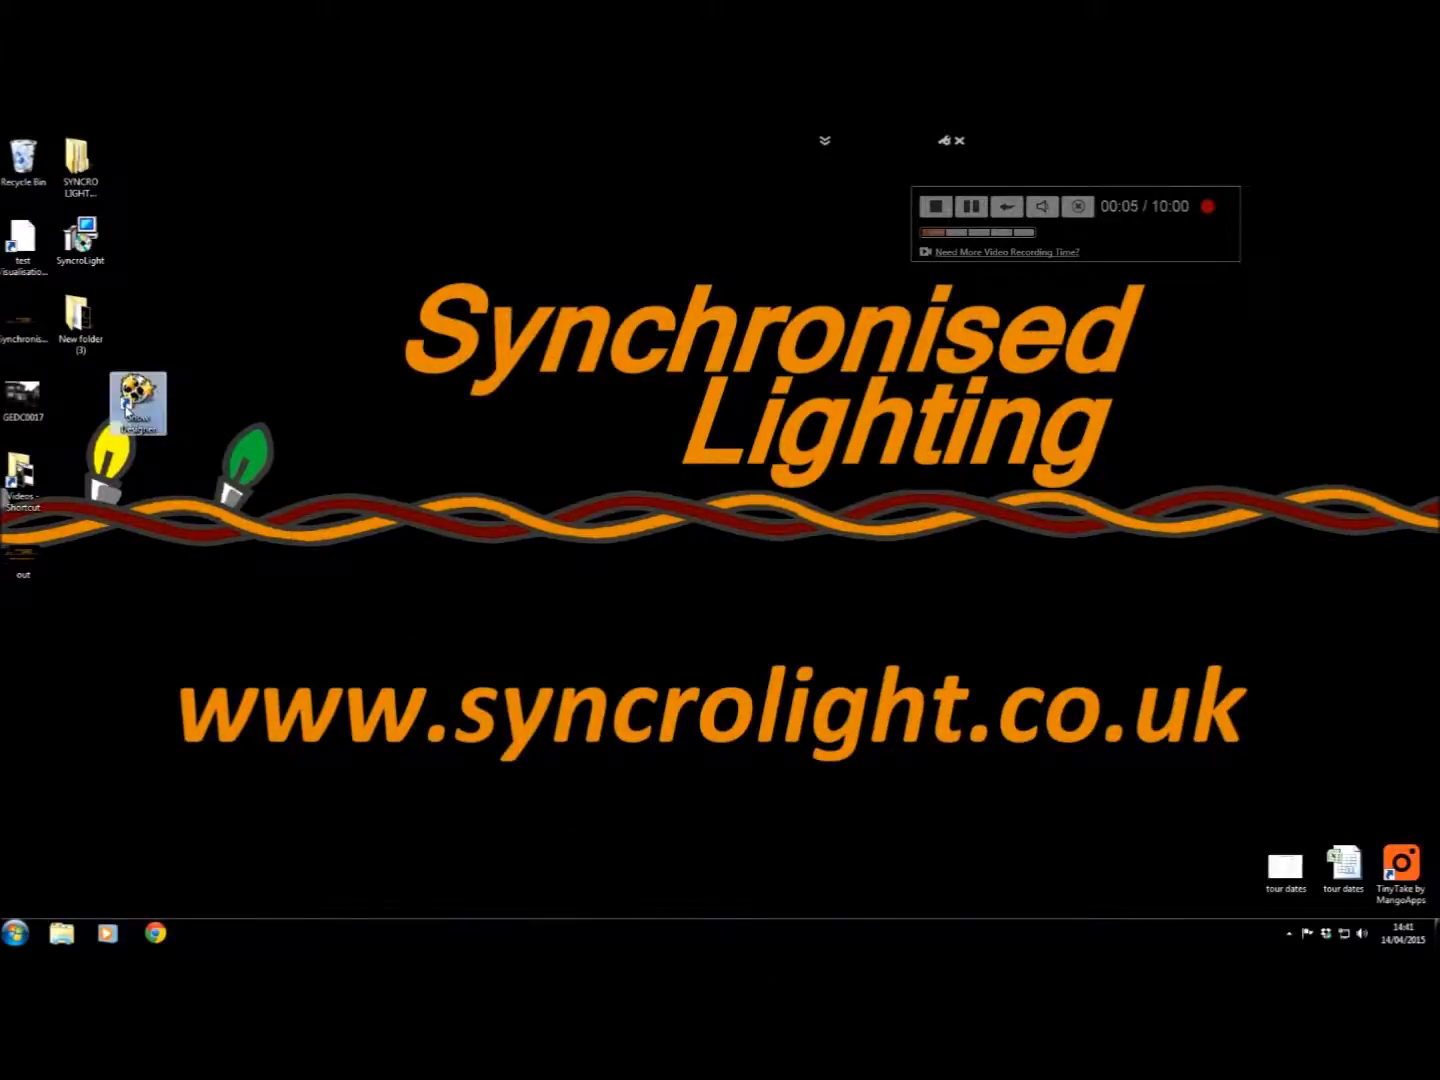
- Launch Show Designer from the desktop and create a new visualisation for the show, replacing the existing Visualisation.shv
double_click(127, 408)
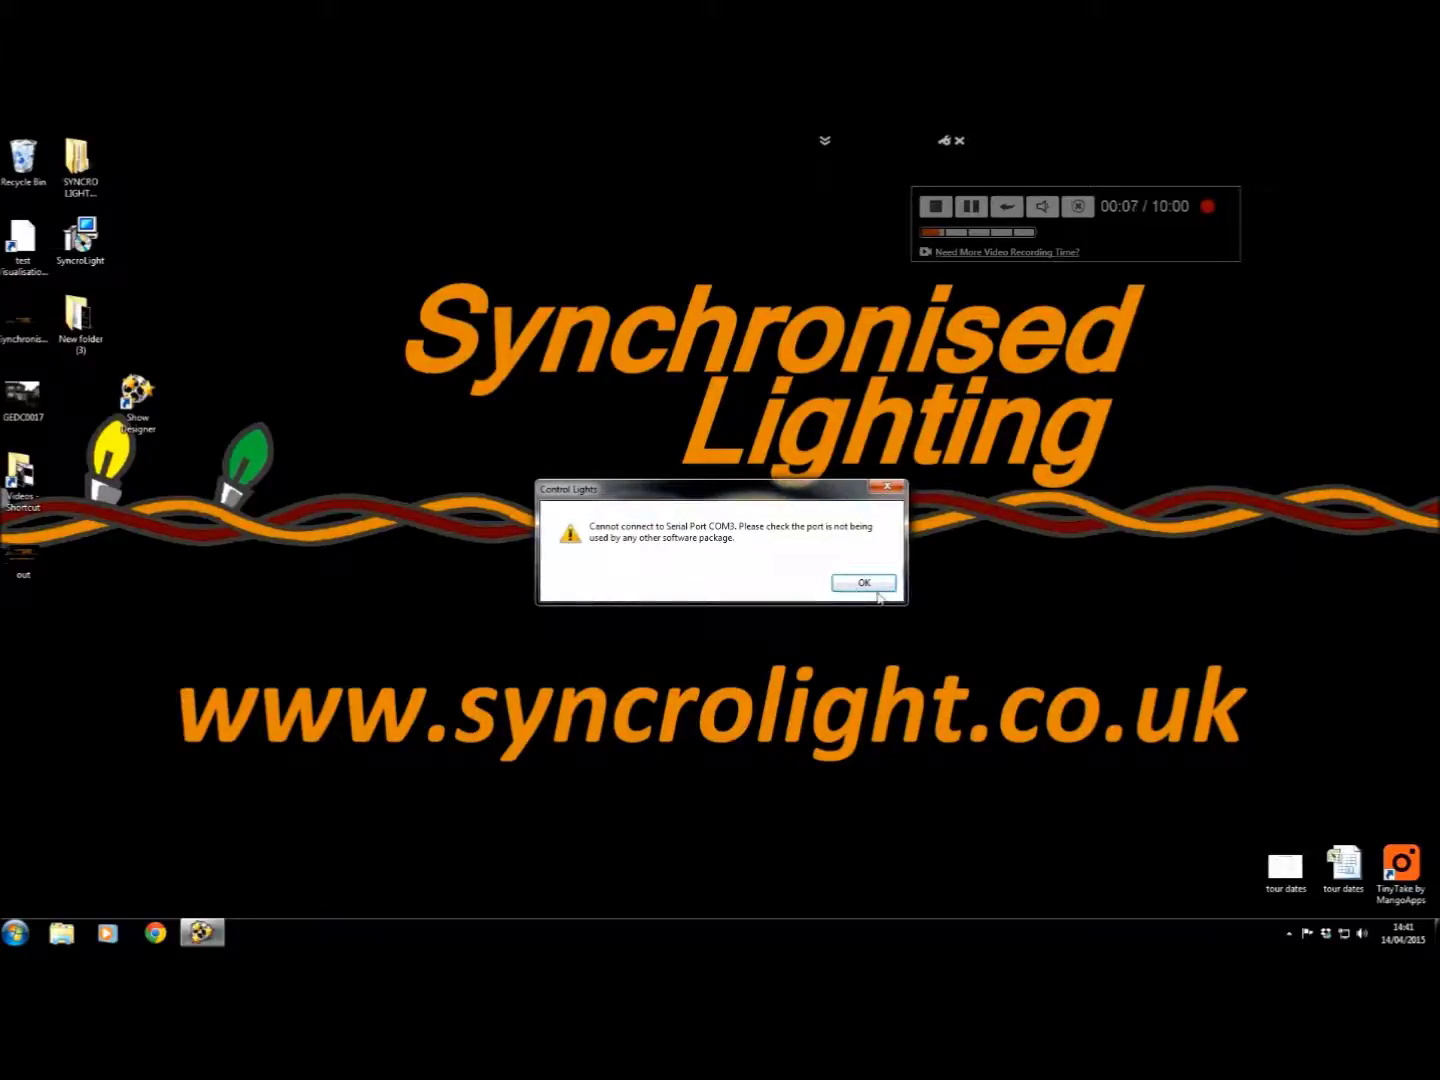
left_click(877, 591)
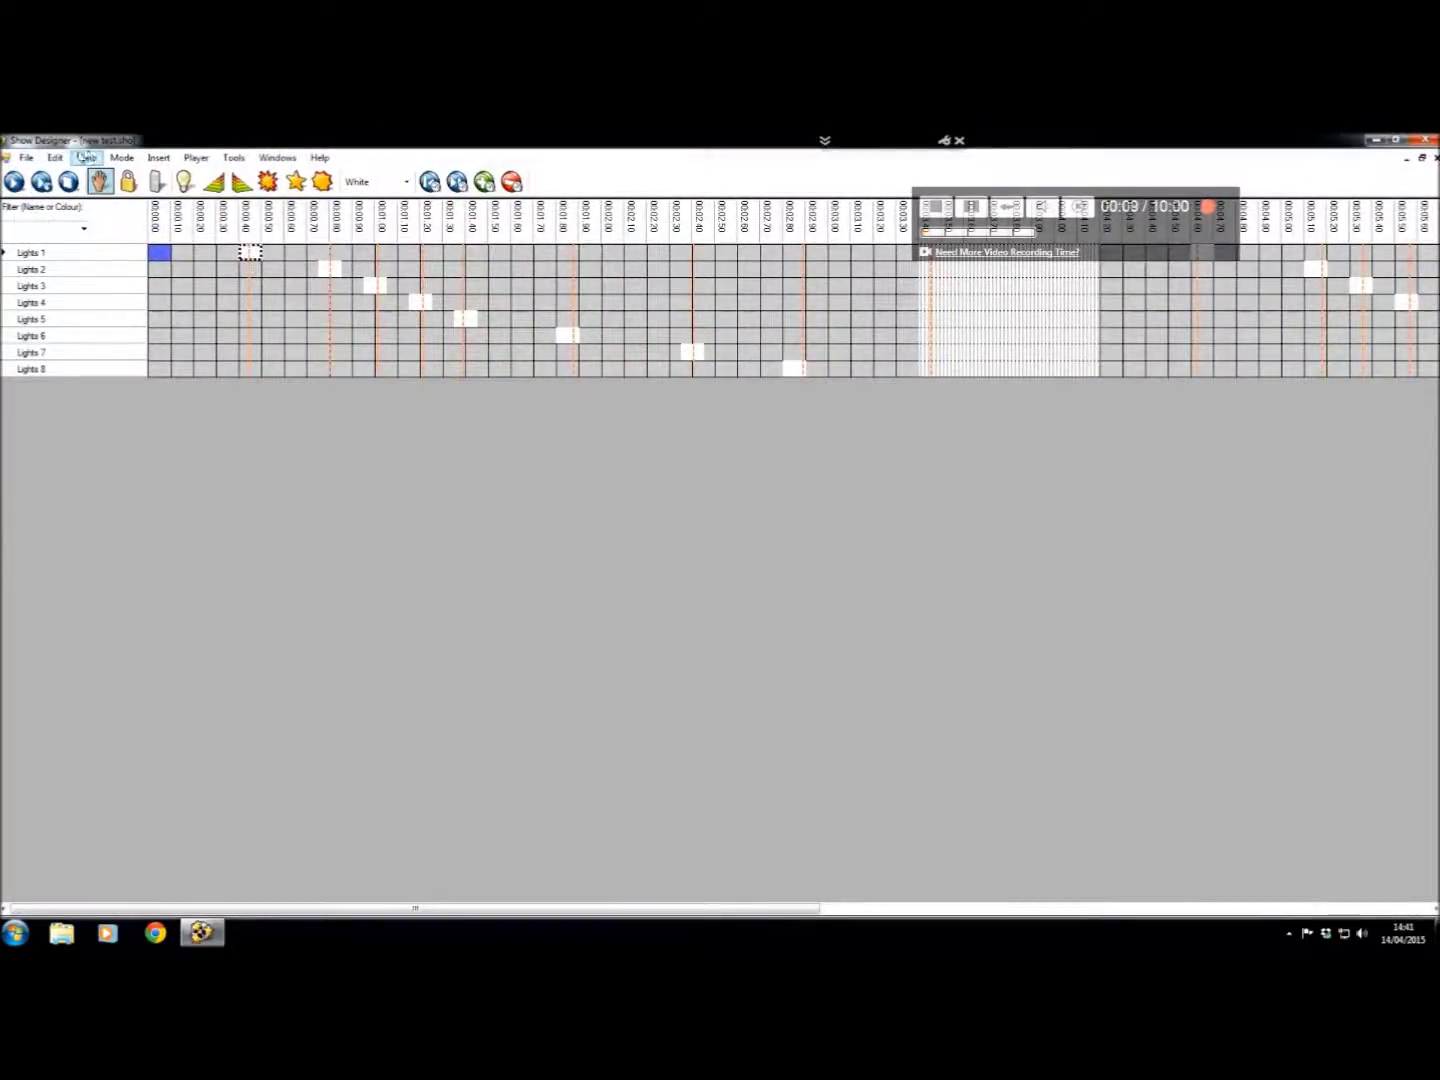
left_click(88, 160)
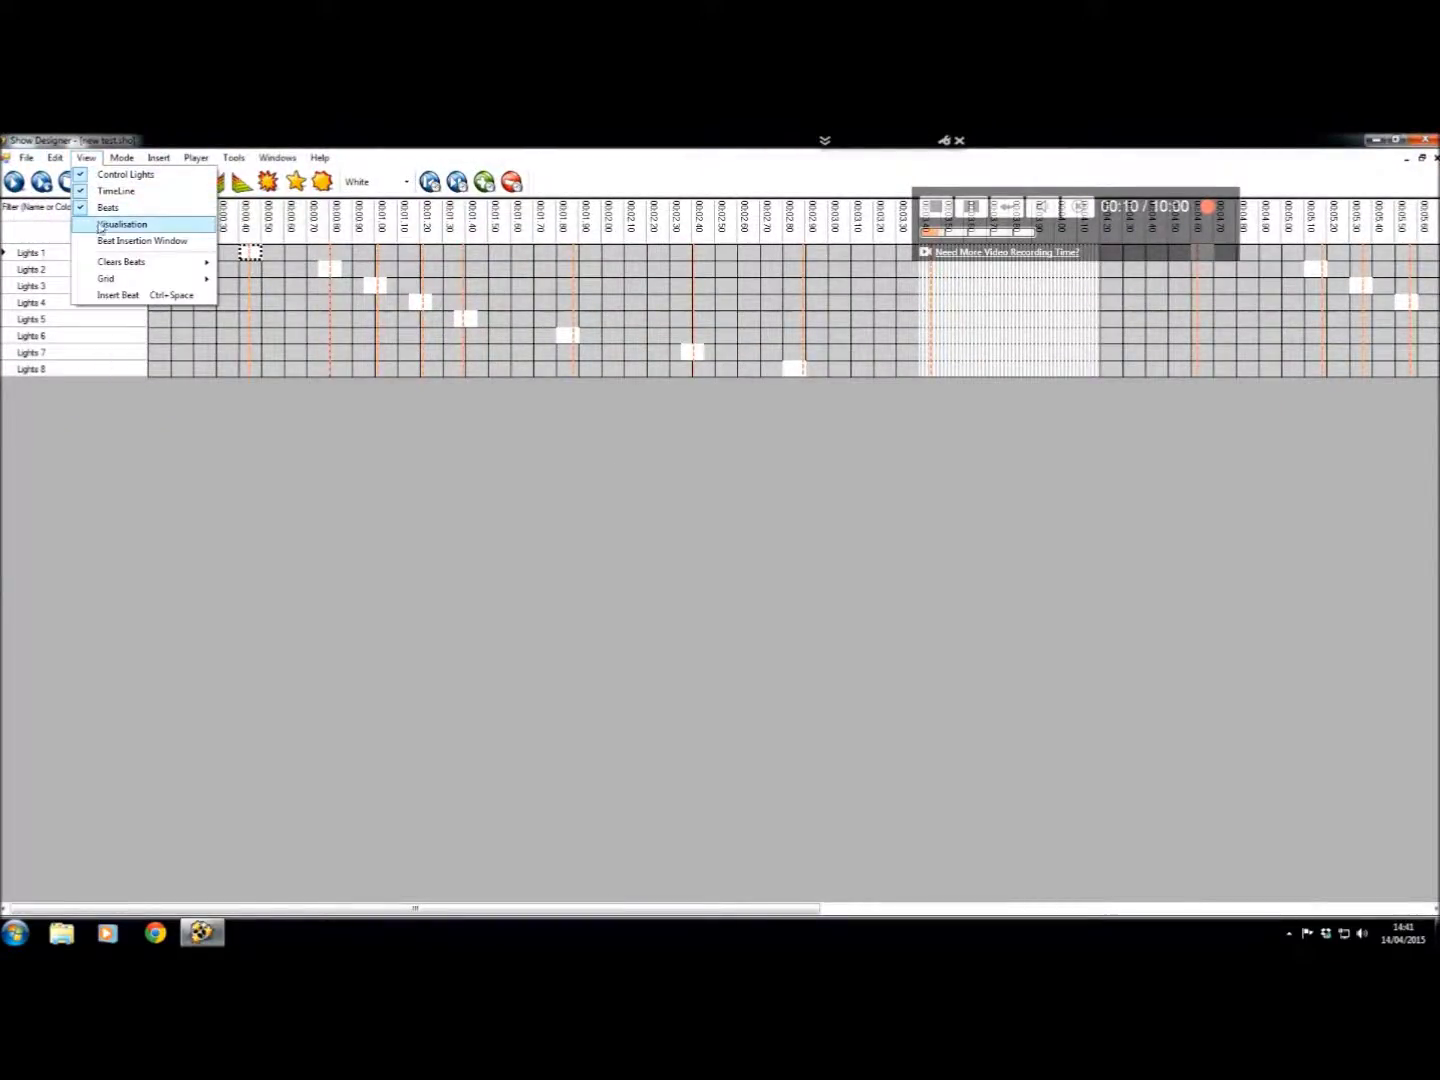
left_click(106, 224)
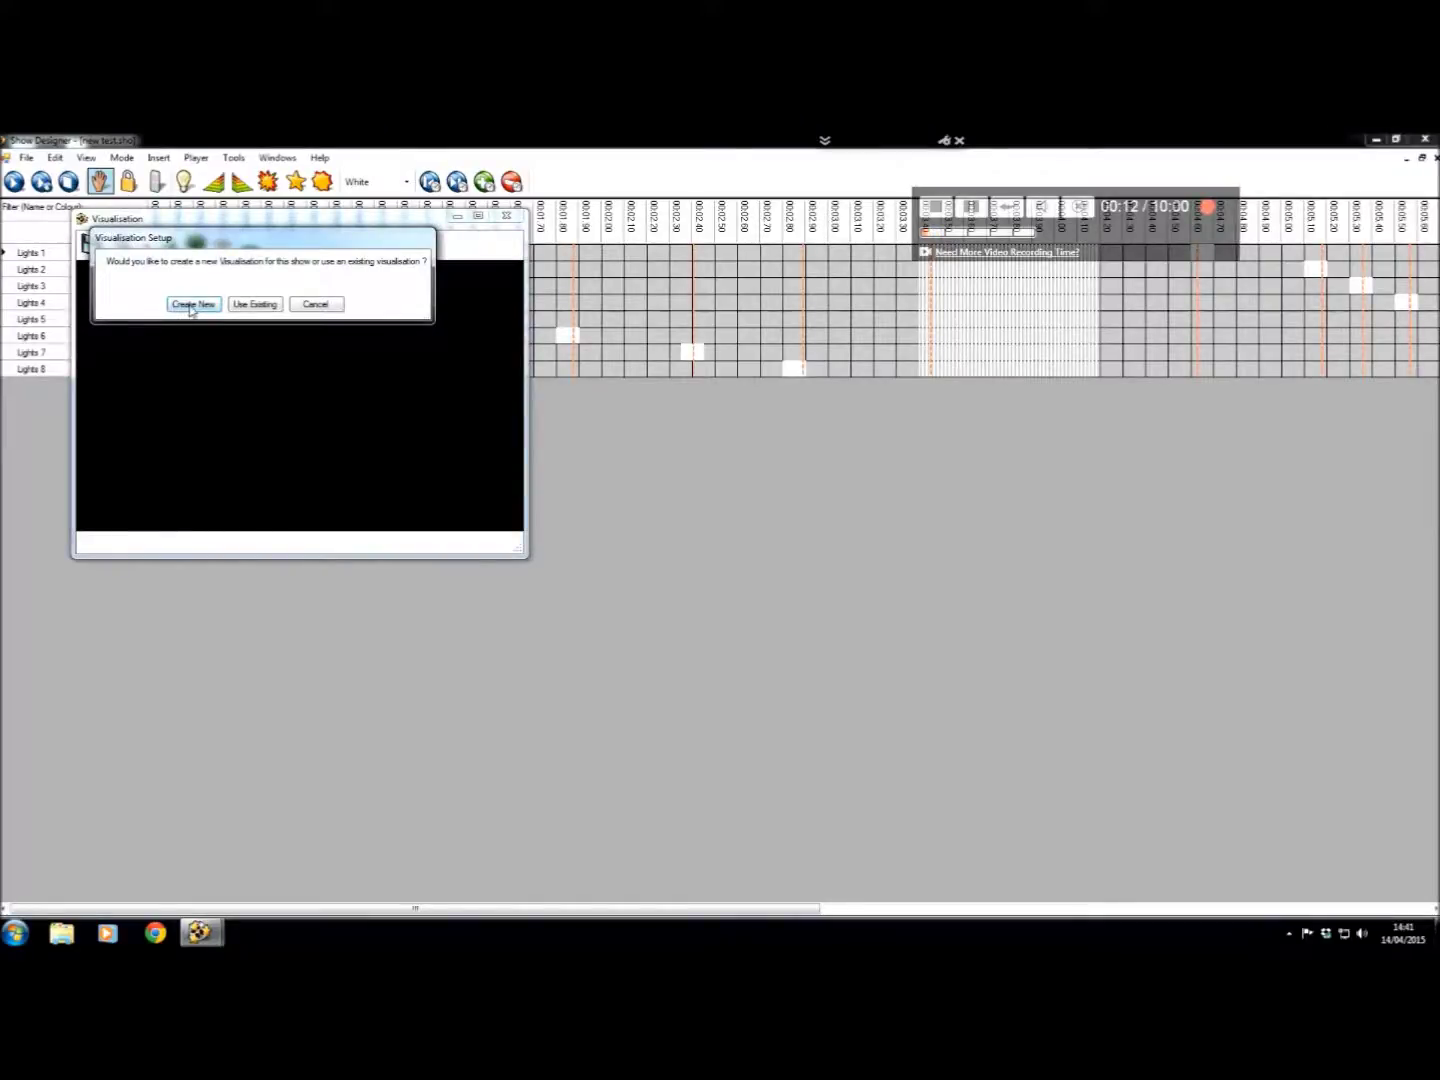
left_click(191, 305)
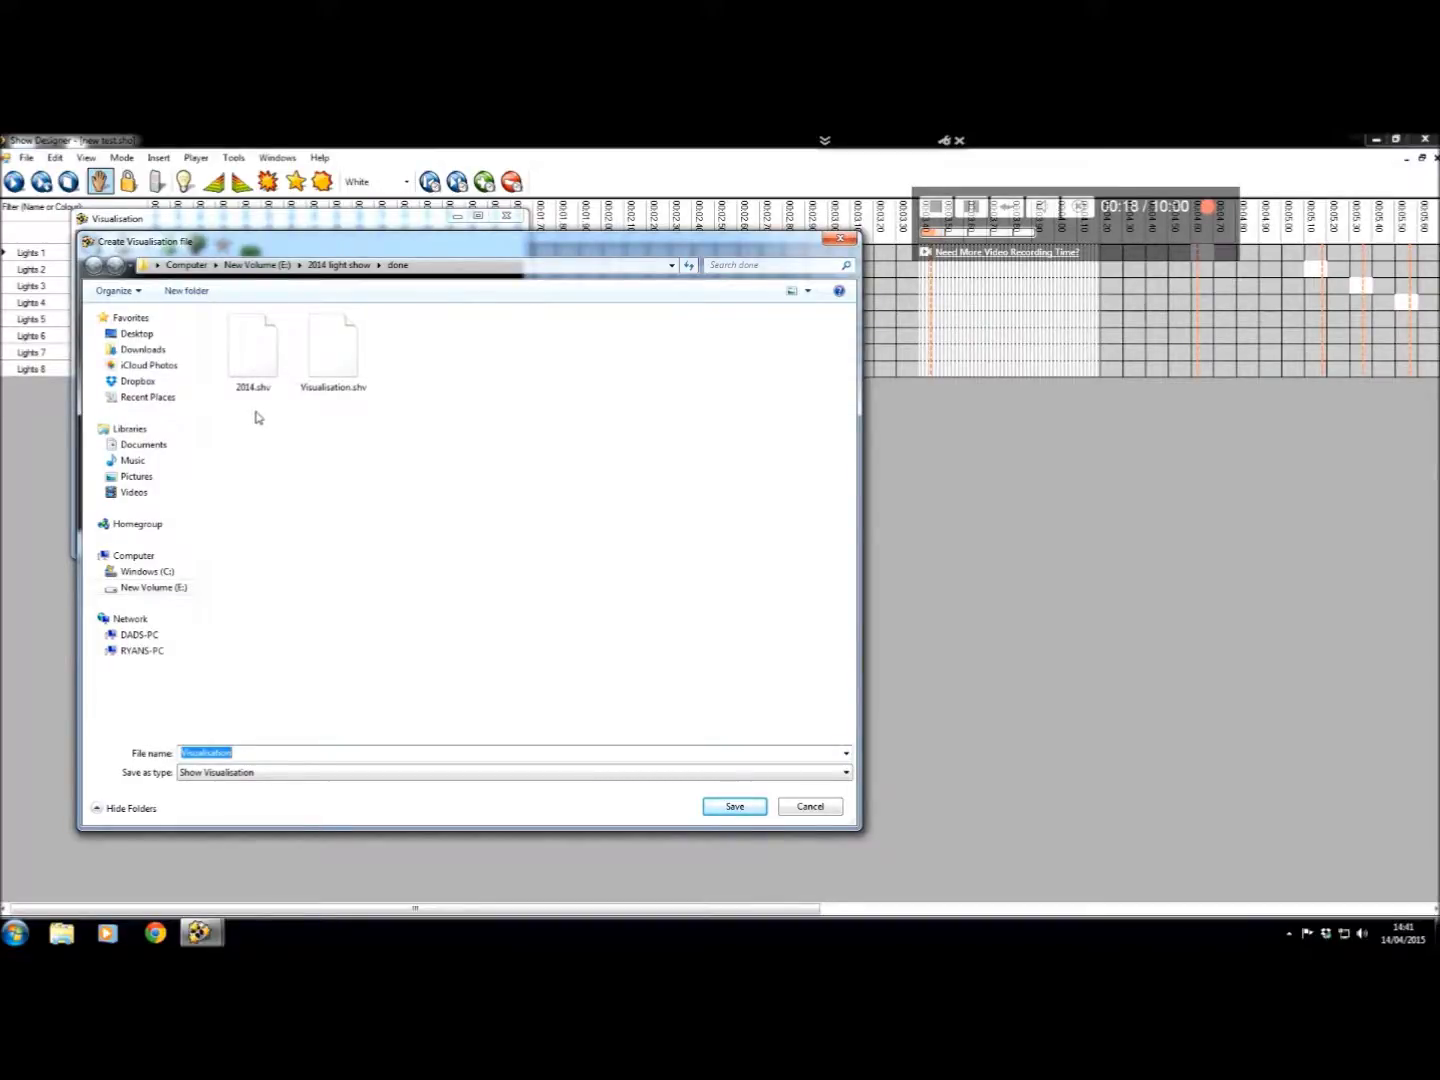
left_click(323, 356)
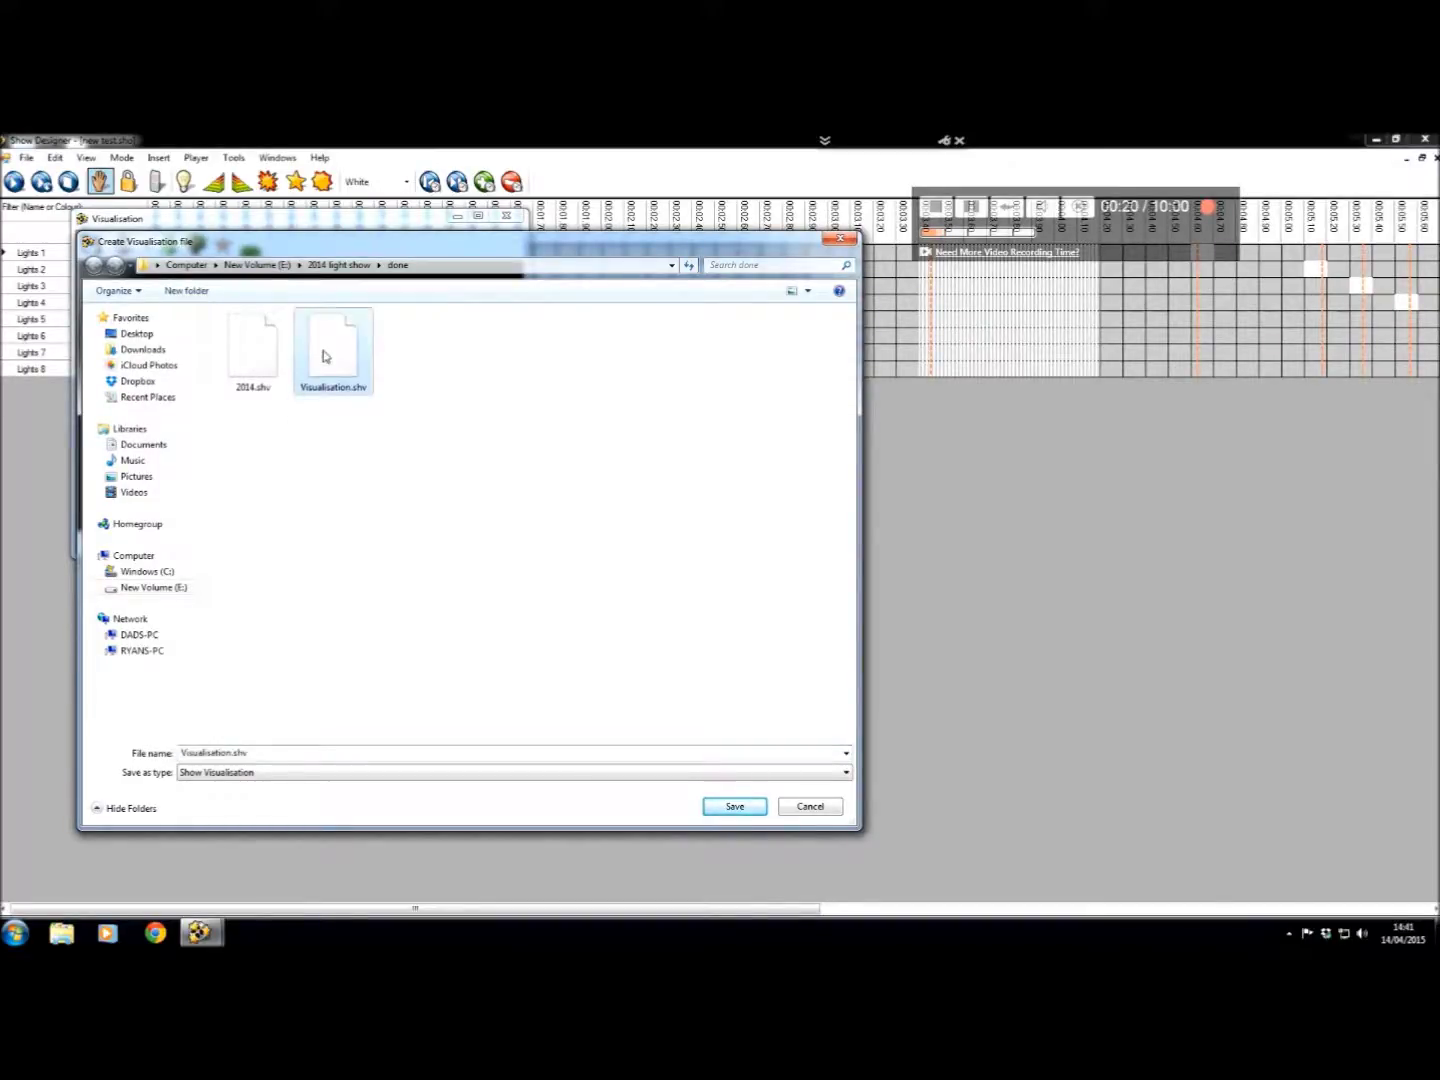
left_click(735, 807)
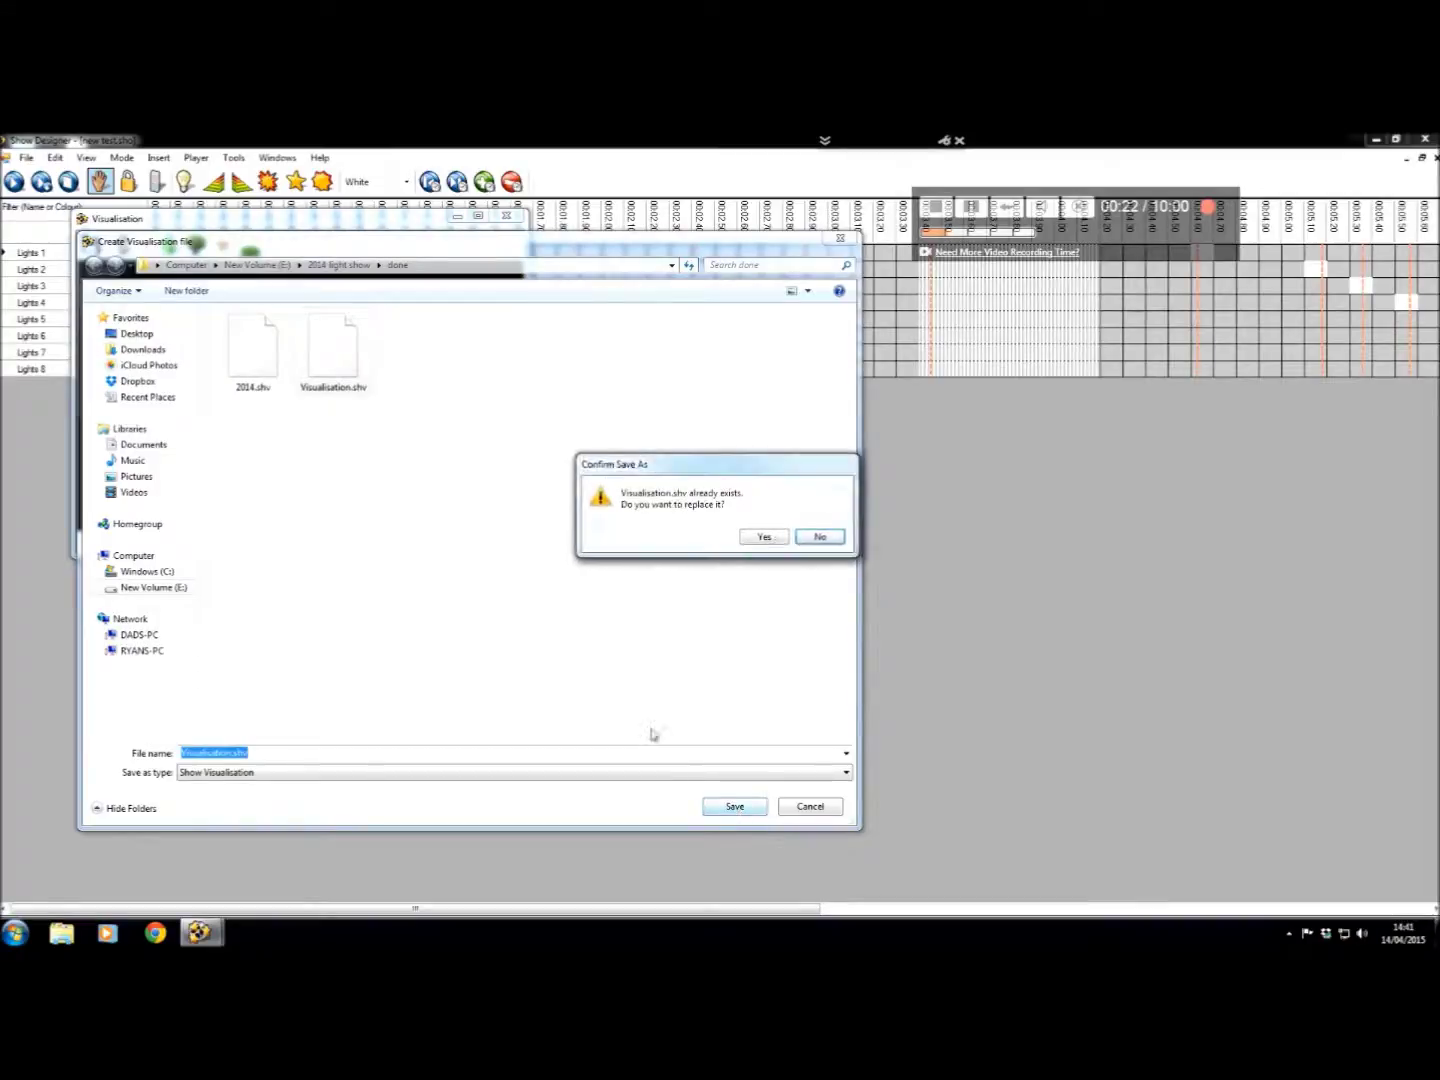
left_click(762, 538)
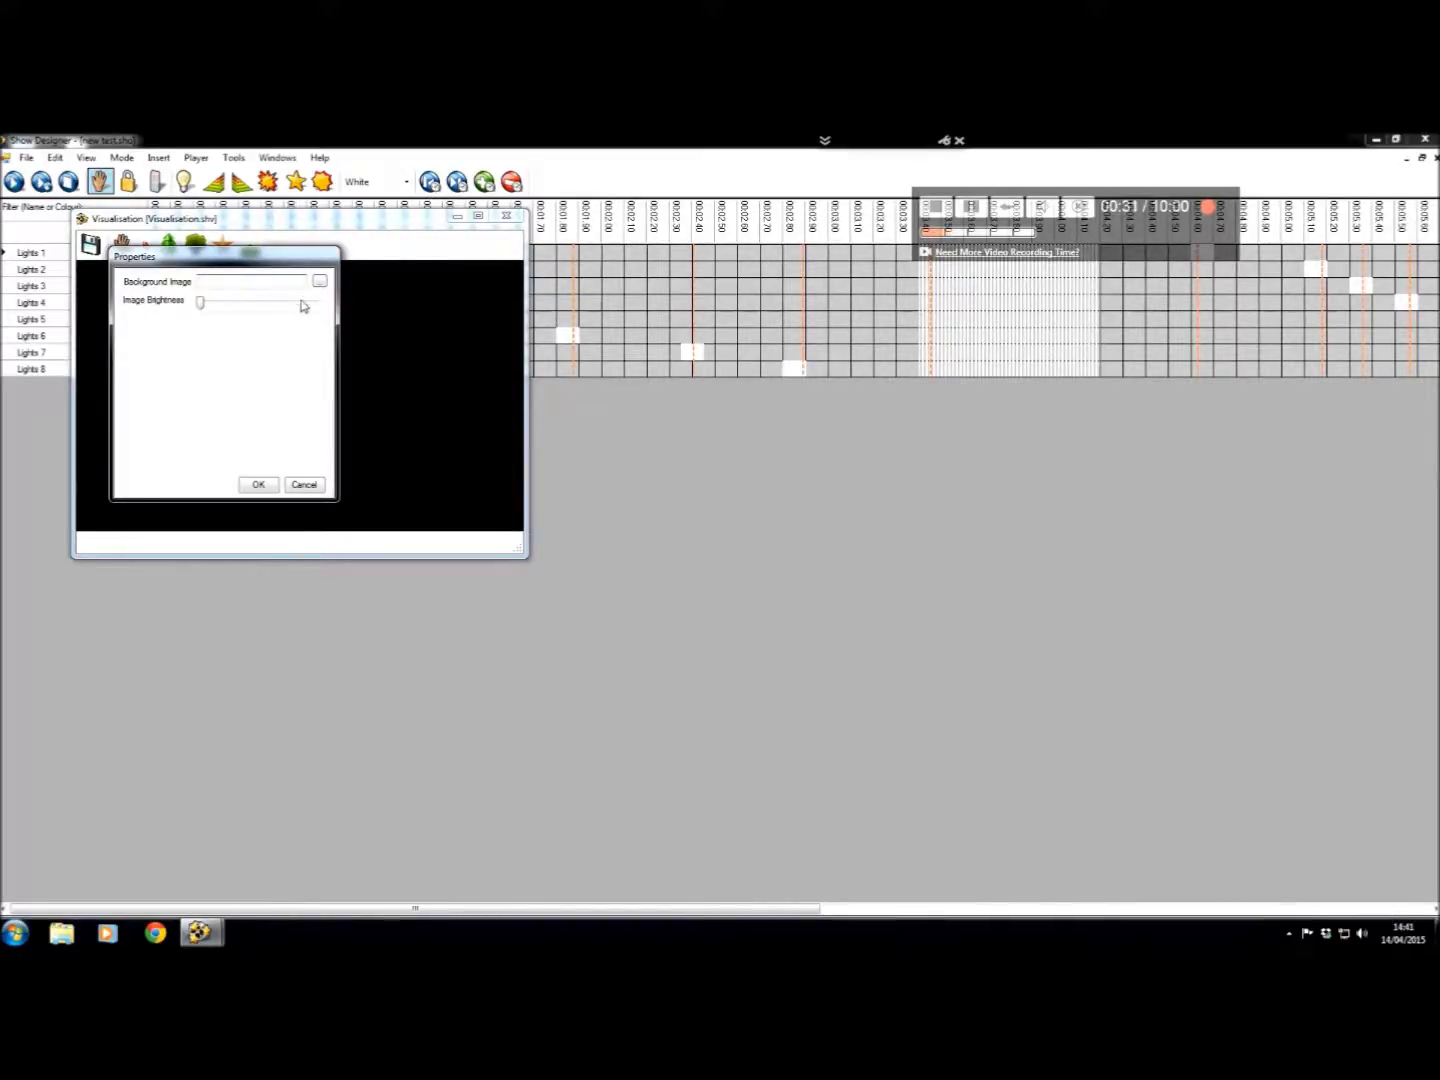
- Set the house picture as the visualisation's background image, then enlarge the Visualisation window and centre it over the show grid
left_click(319, 281)
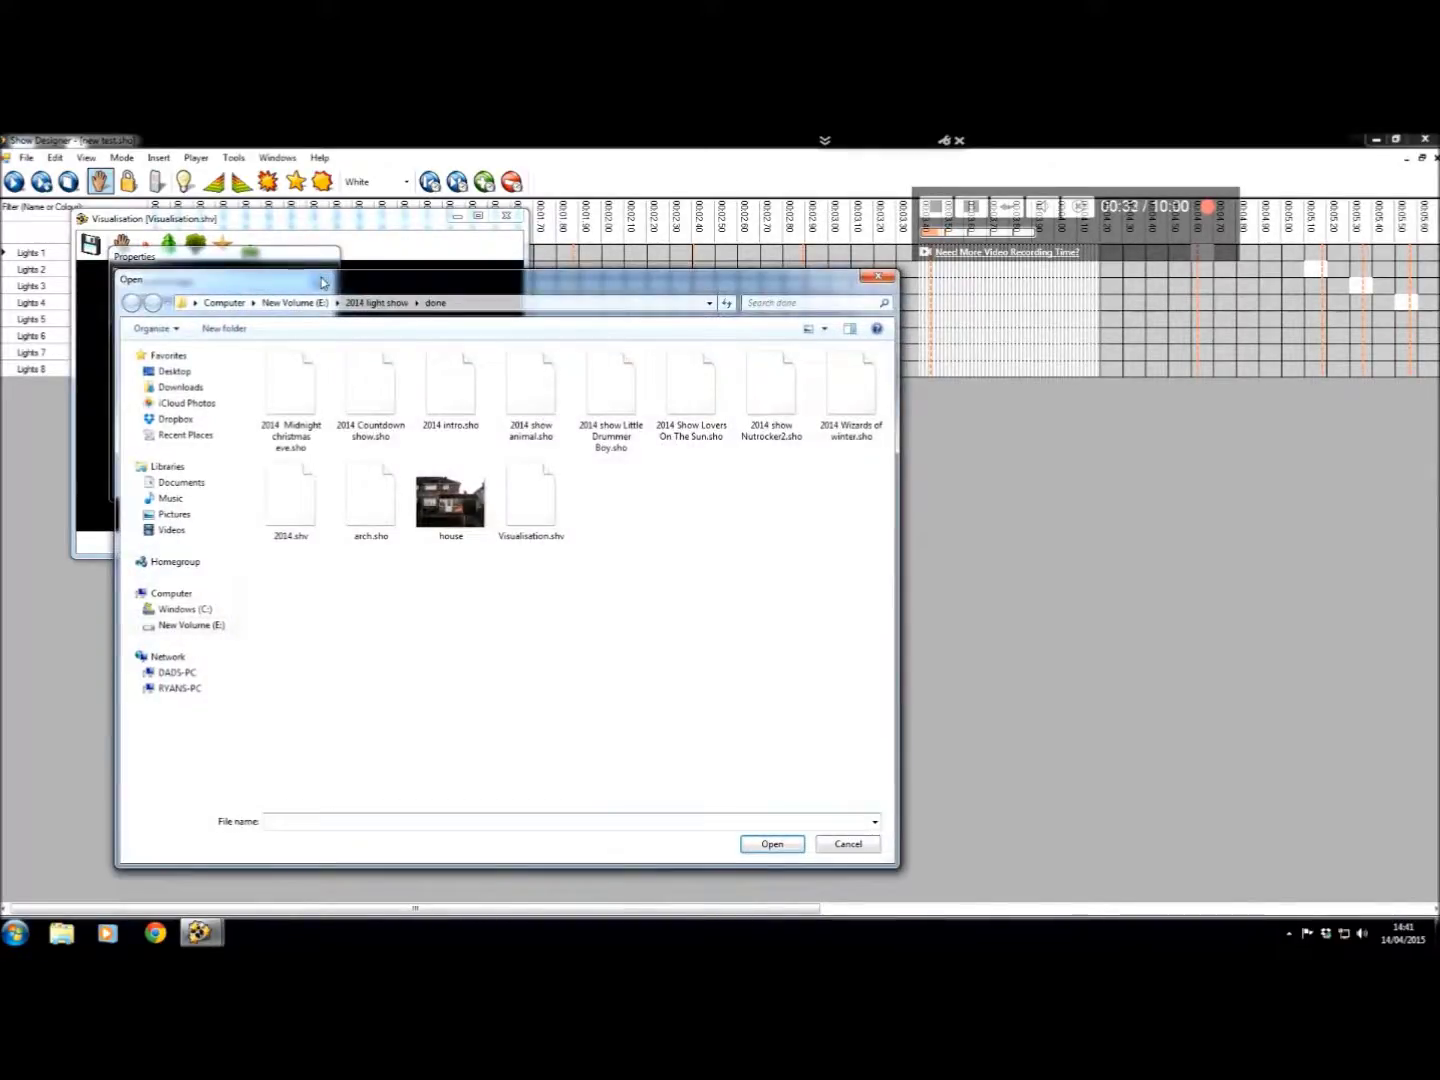
left_click(434, 502)
left_click(770, 845)
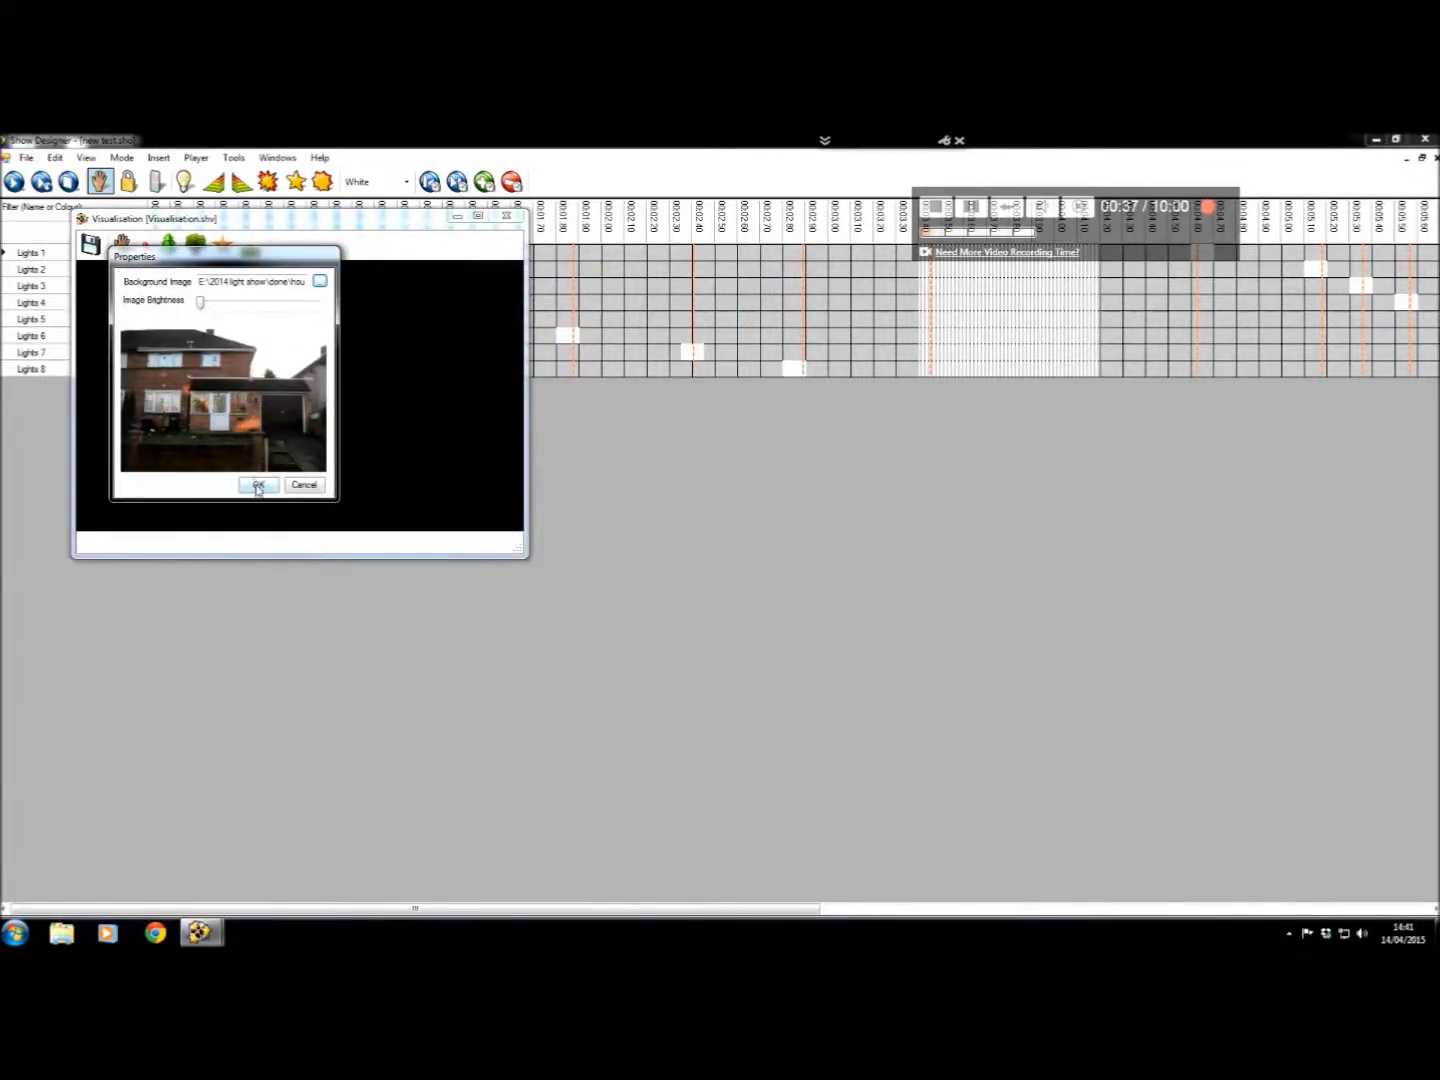
left_click(257, 485)
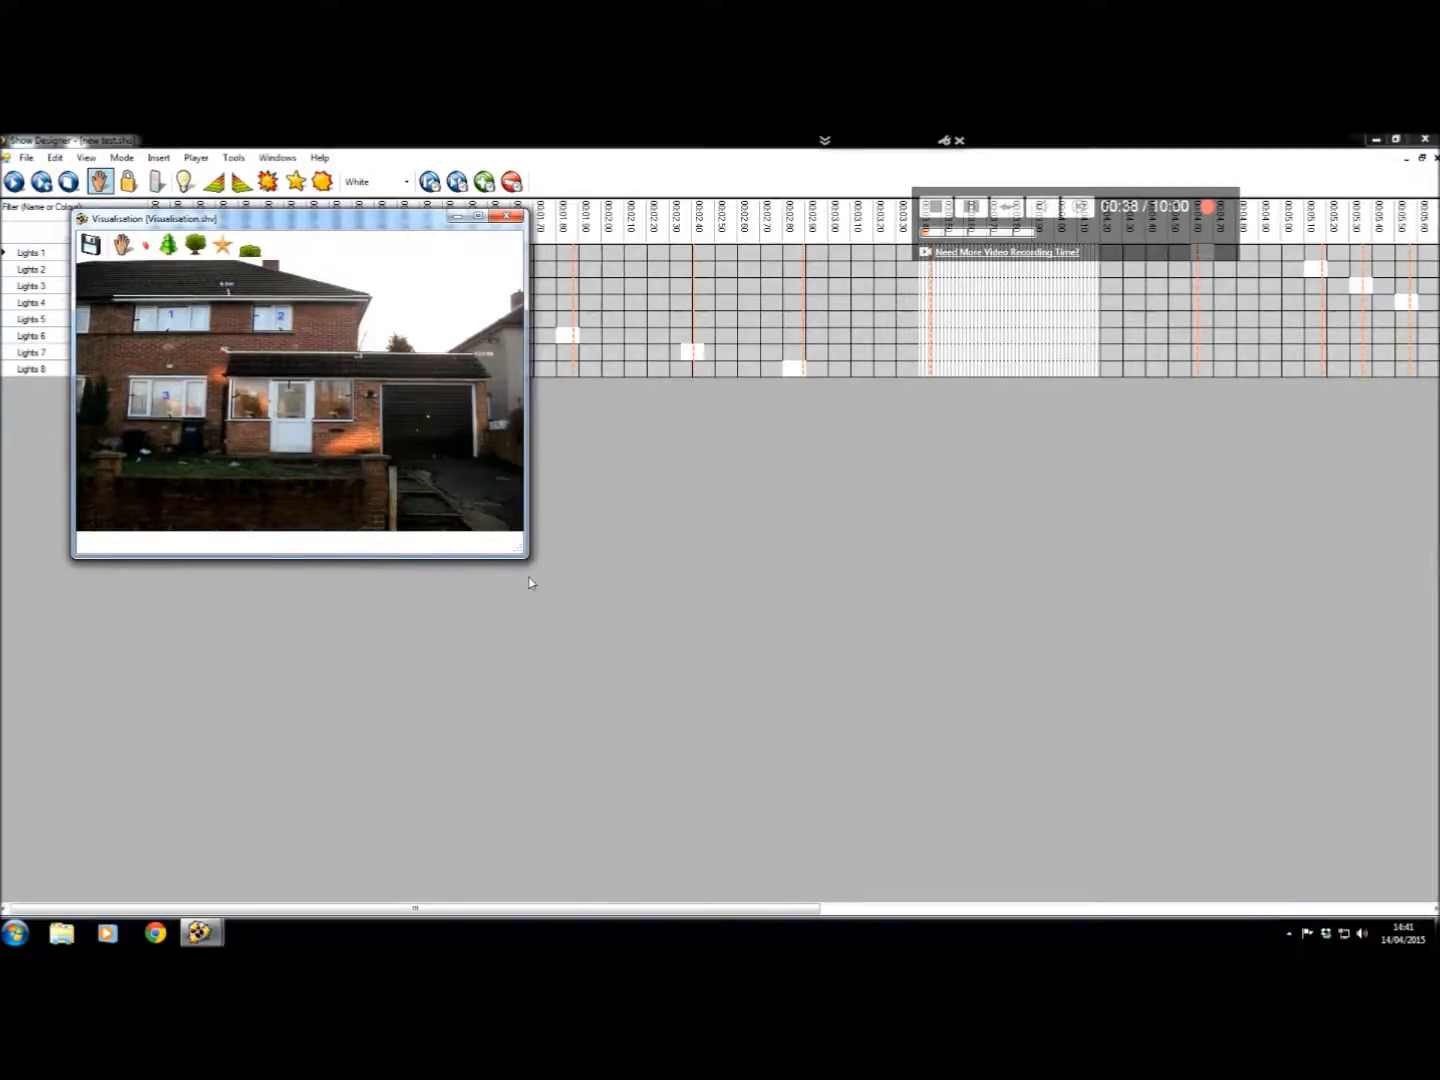
left_click_drag(535, 567, 1040, 818)
left_click_drag(494, 222, 653, 297)
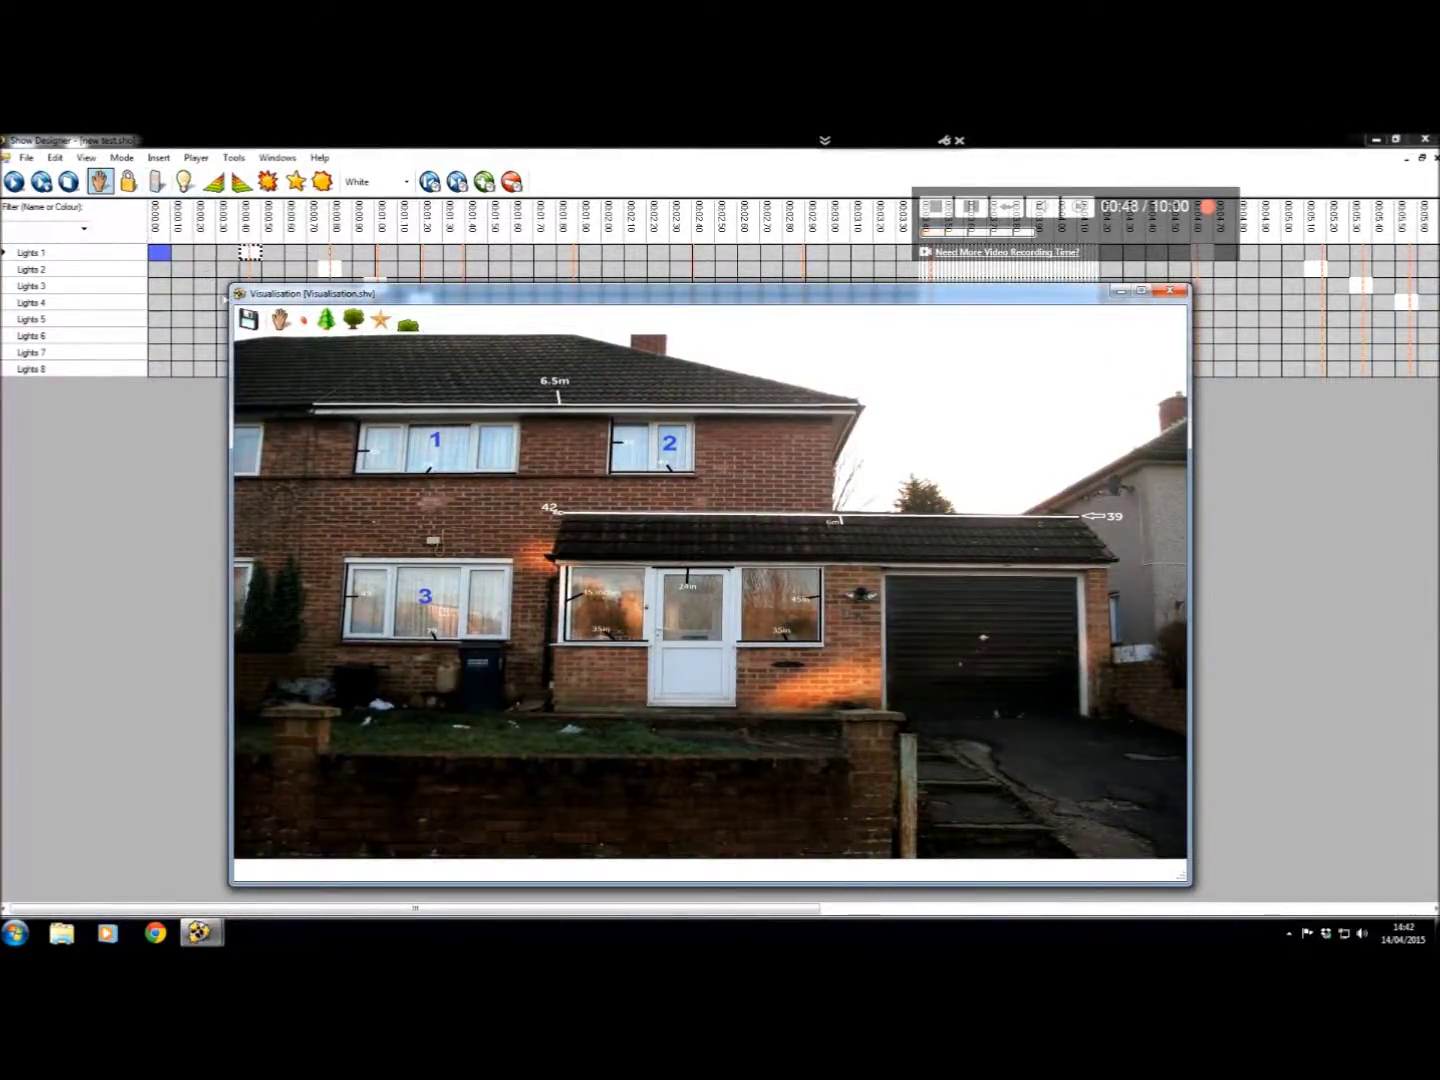
- Outline the upstairs window marked 1 with a string of lights, following its four corners
left_click(304, 322)
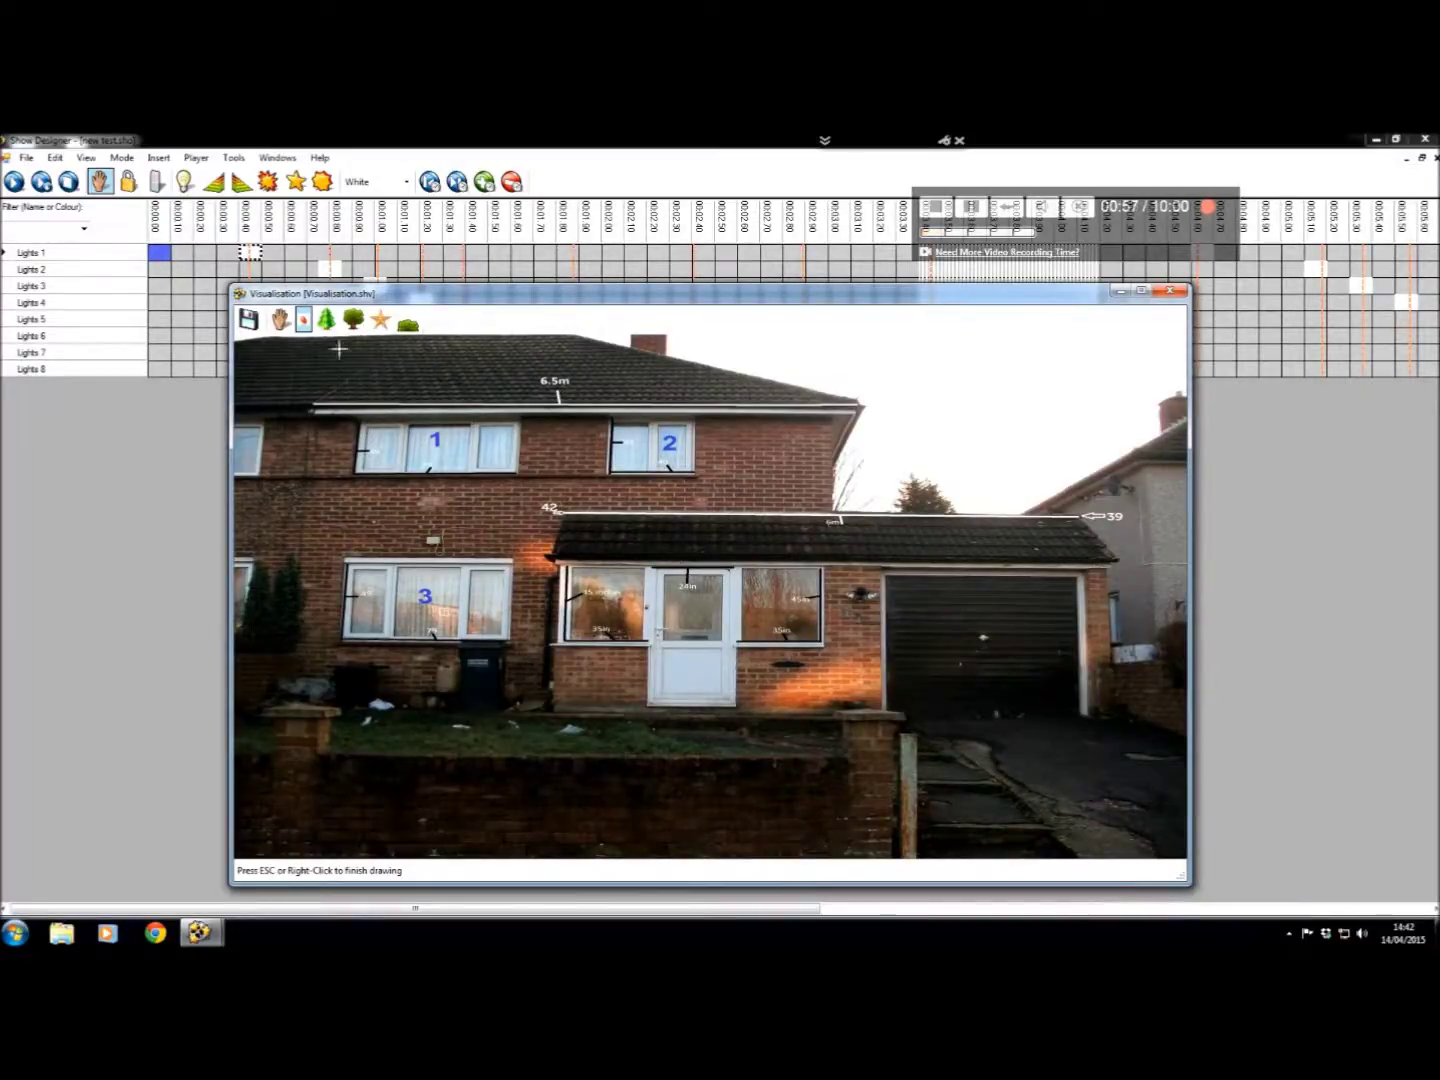
left_click(358, 421)
left_click(357, 469)
left_click(529, 473)
left_click(519, 420)
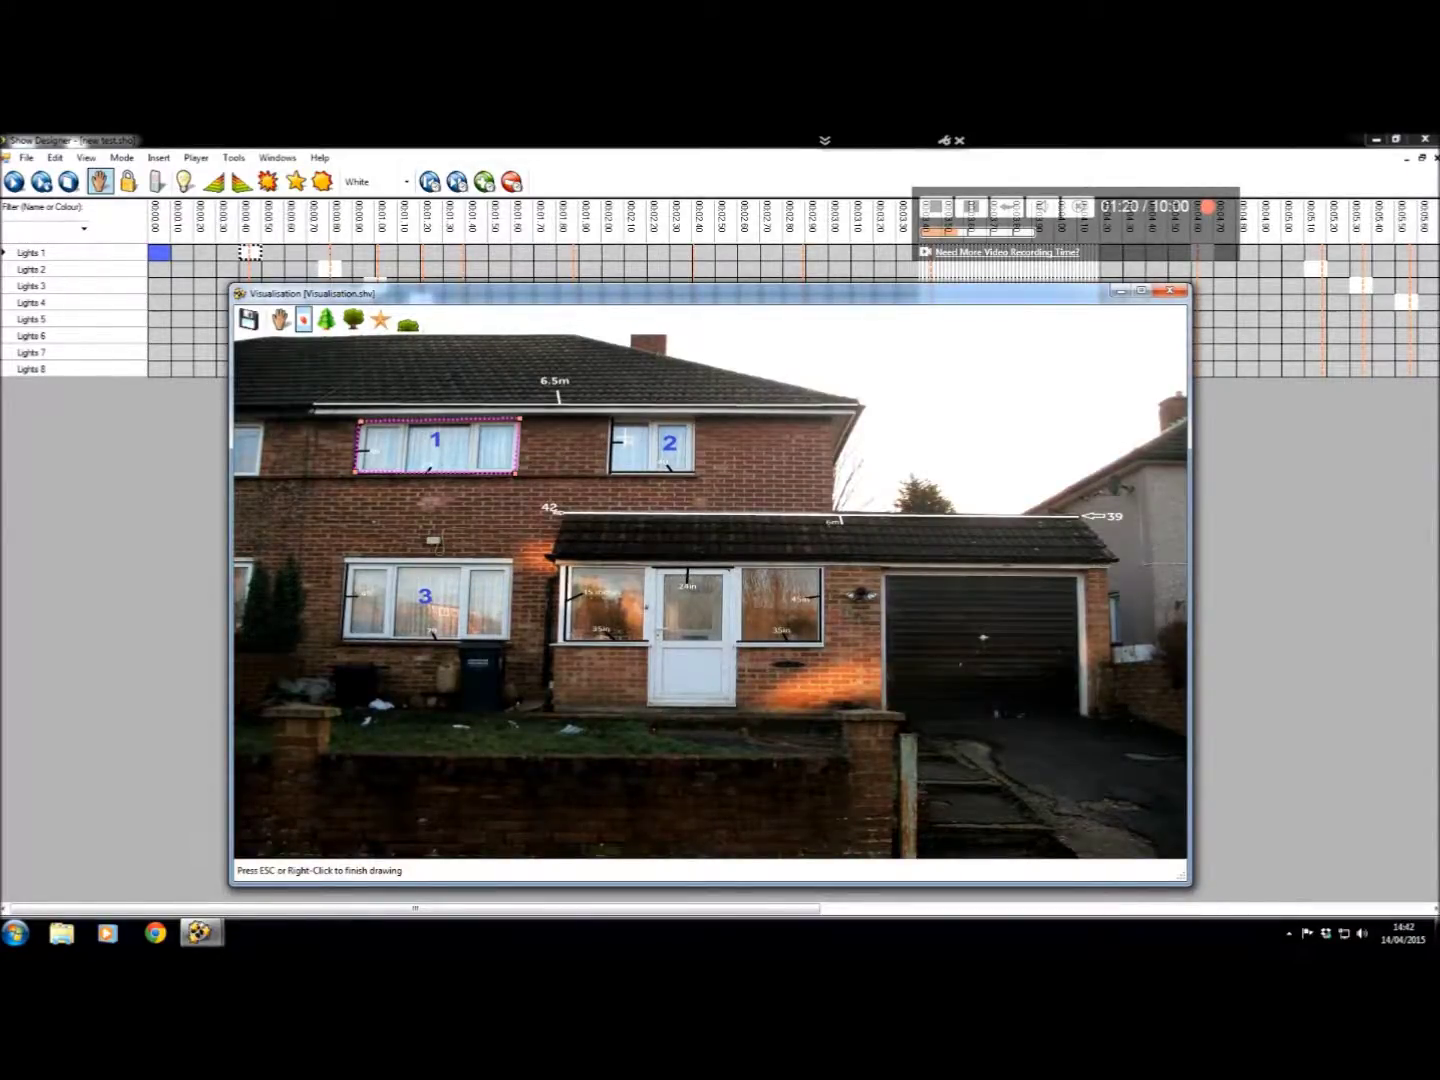
- Outline the upstairs window marked 2 with a closed string of lights
left_click(613, 425)
left_click(683, 469)
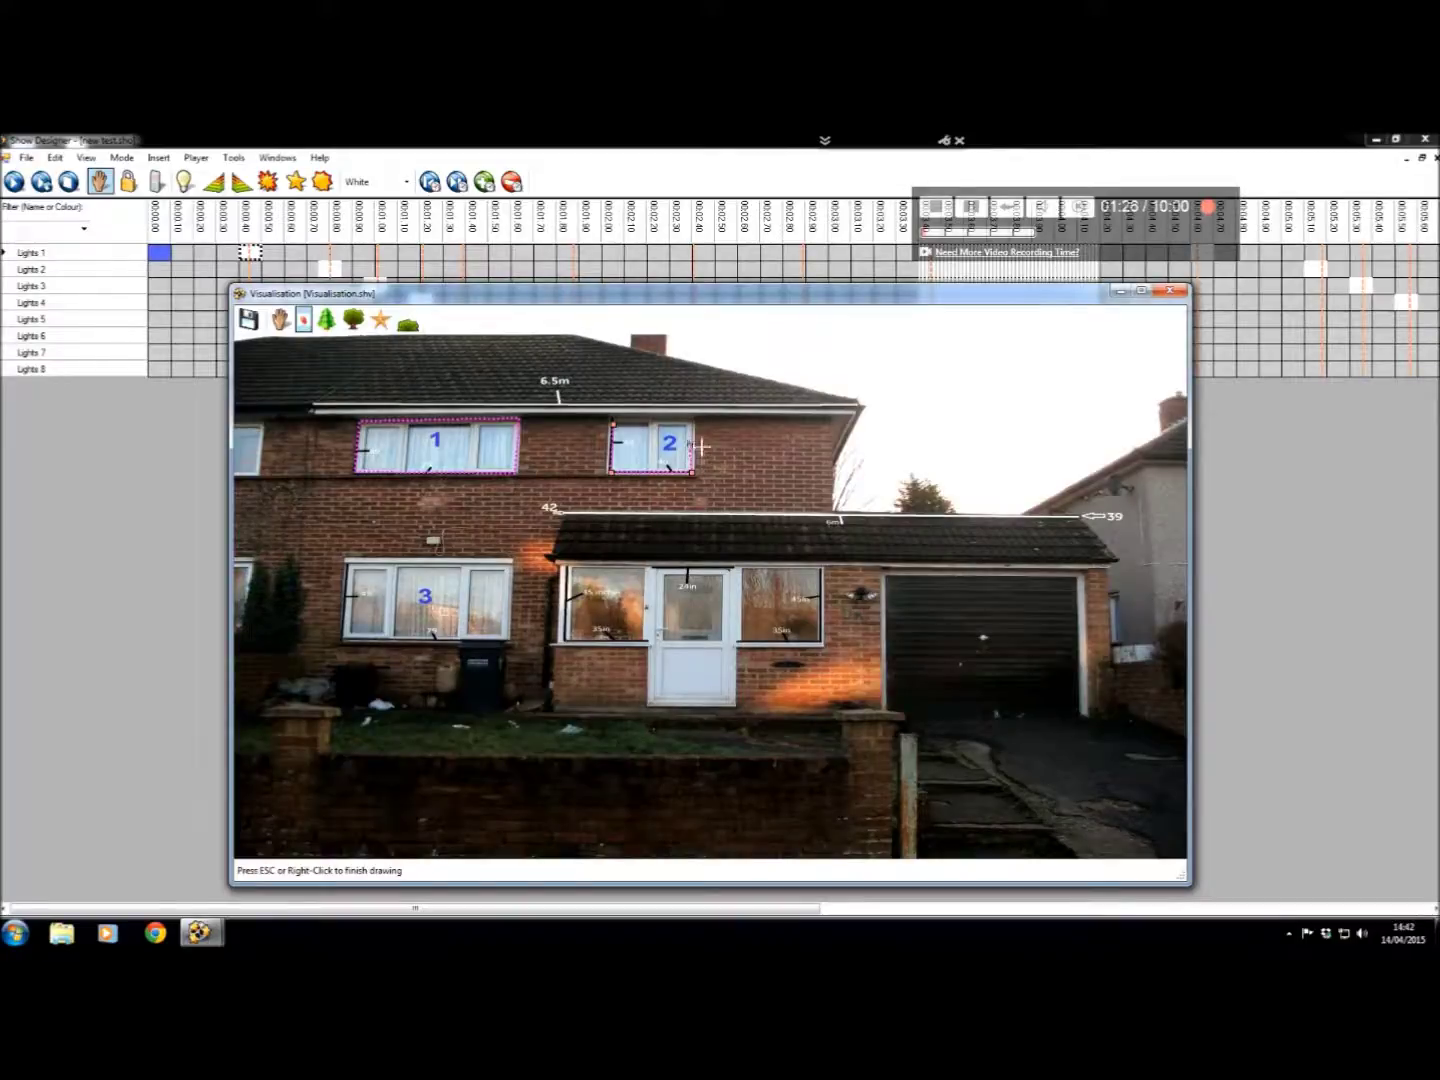
left_click(693, 418)
left_click(615, 424)
- Outline the ground-floor window marked 3 with a string of lights around its four corners
left_click(346, 561)
left_click(342, 639)
left_click(509, 638)
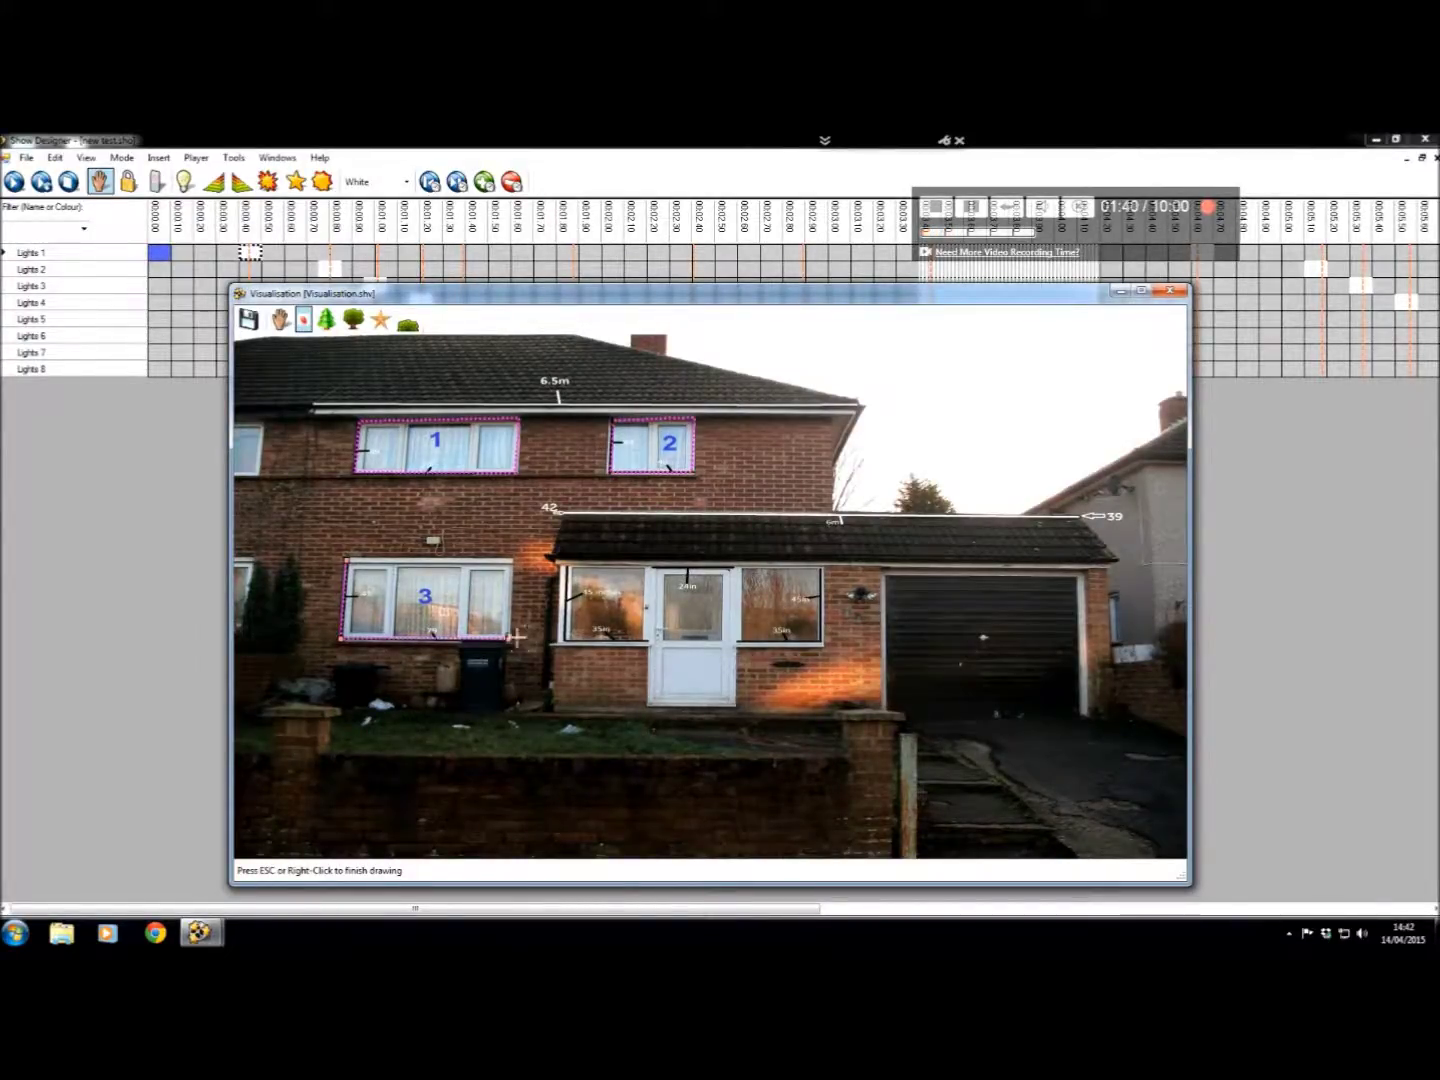
left_click(513, 561)
- Outline the porch window to the left of the front door with a closed string of lights
left_click(562, 567)
left_click(562, 638)
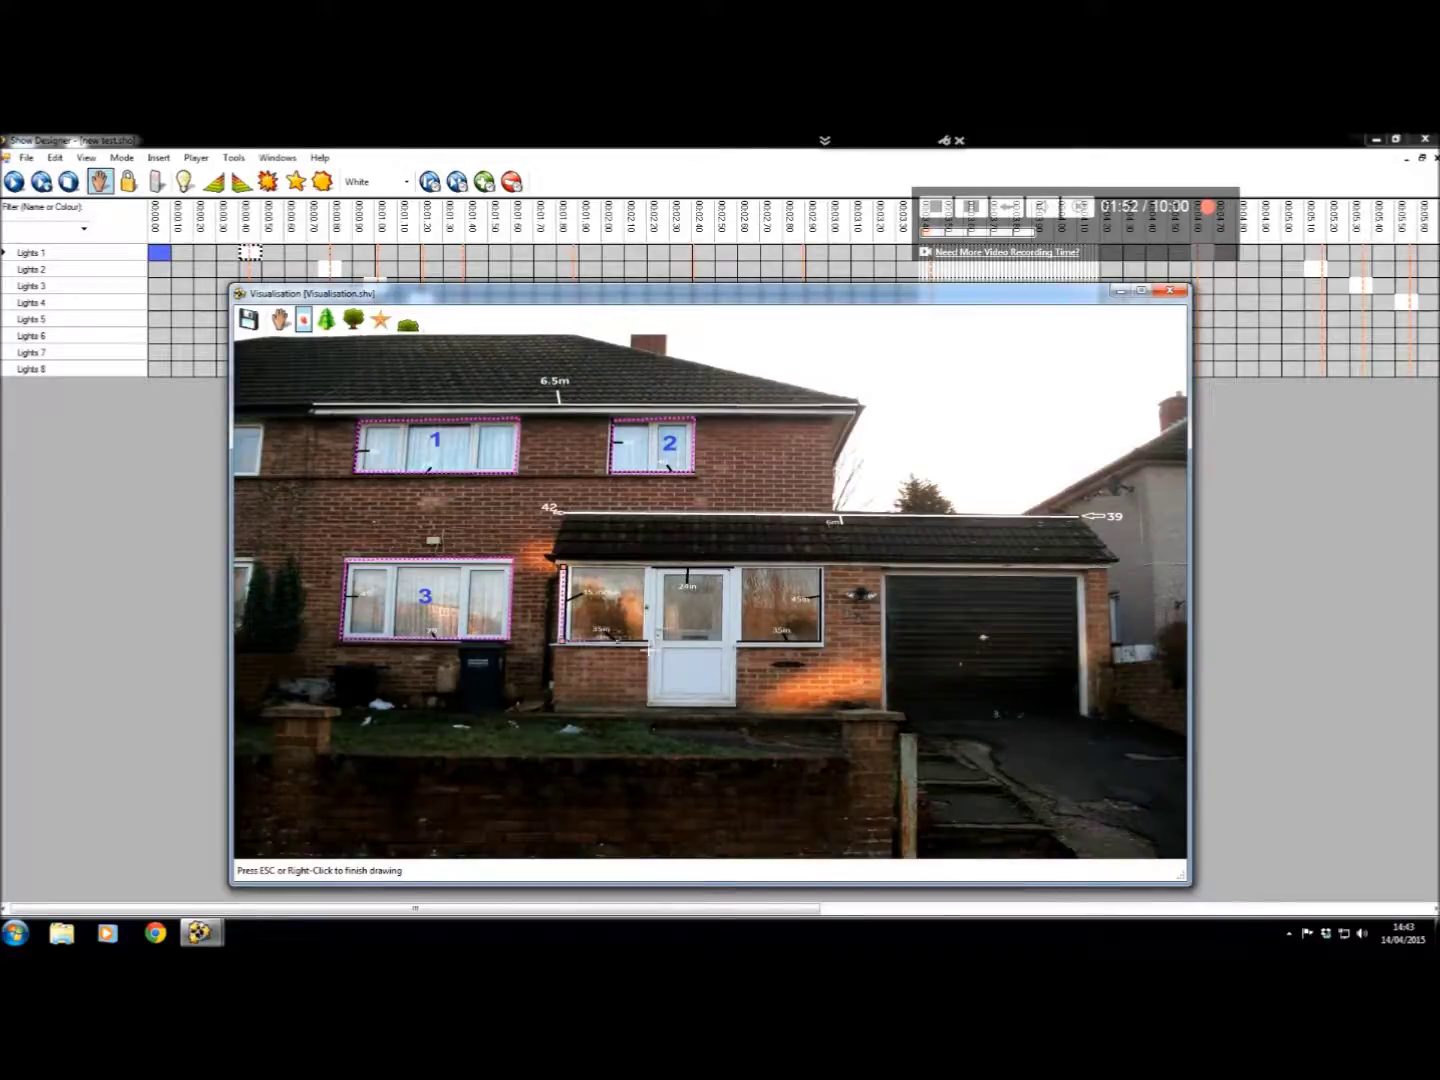
left_click(653, 638)
left_click(653, 567)
left_click(563, 567)
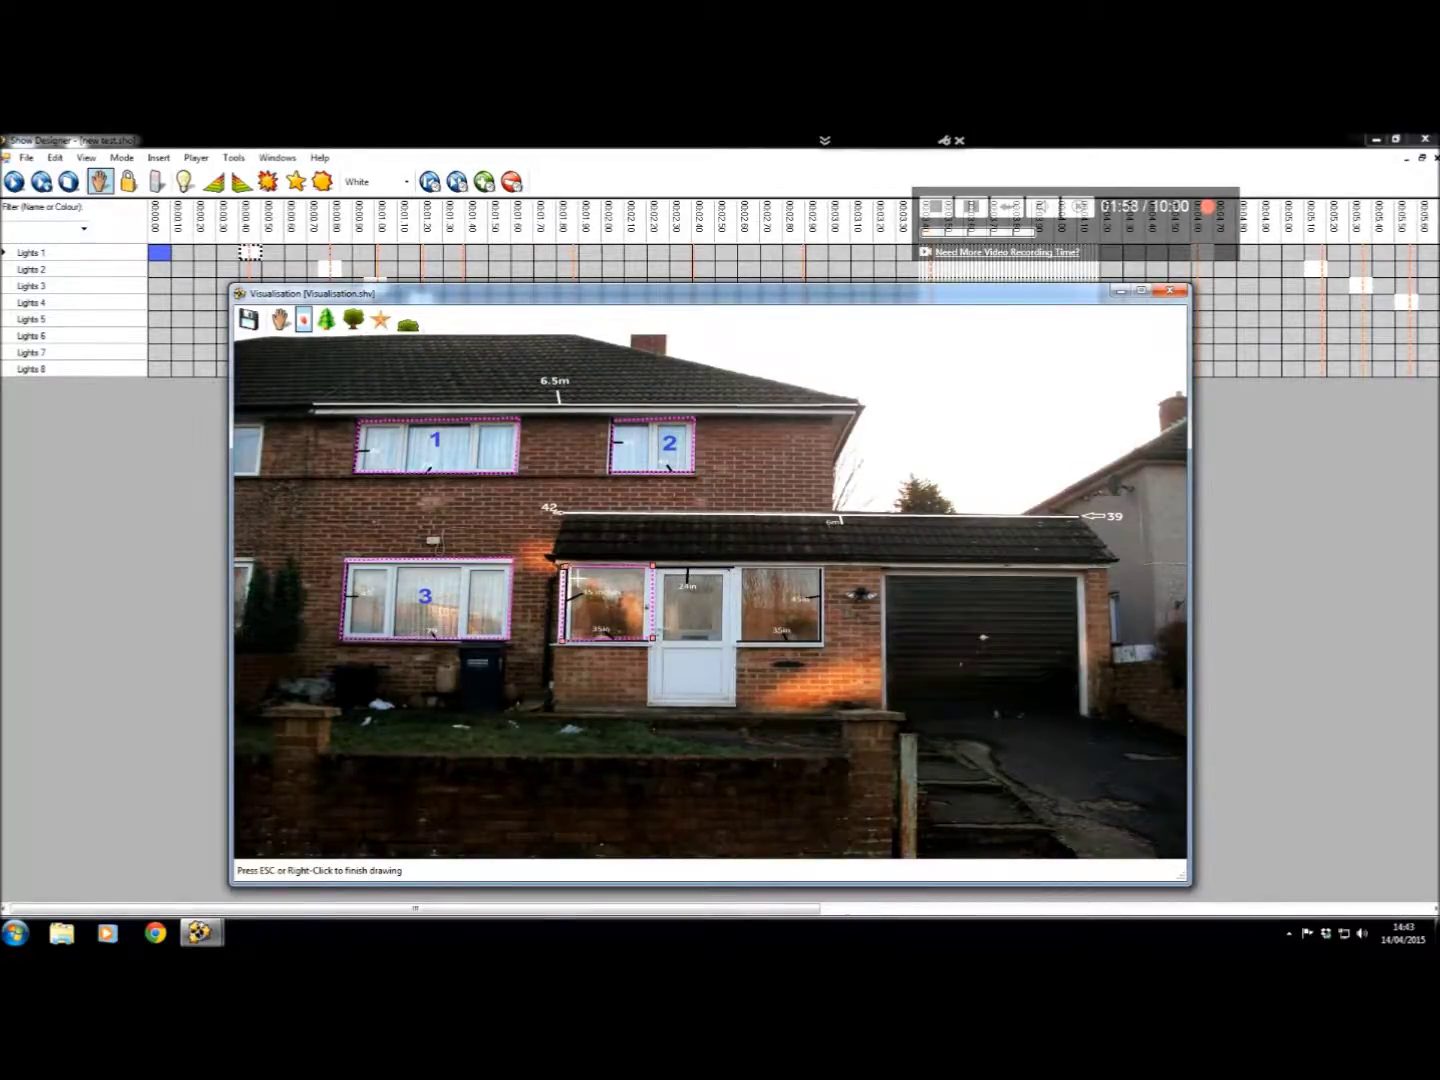
- Outline the porch window between the front door and the garage with a closed string of lights
left_click(742, 569)
left_click(743, 640)
left_click(821, 642)
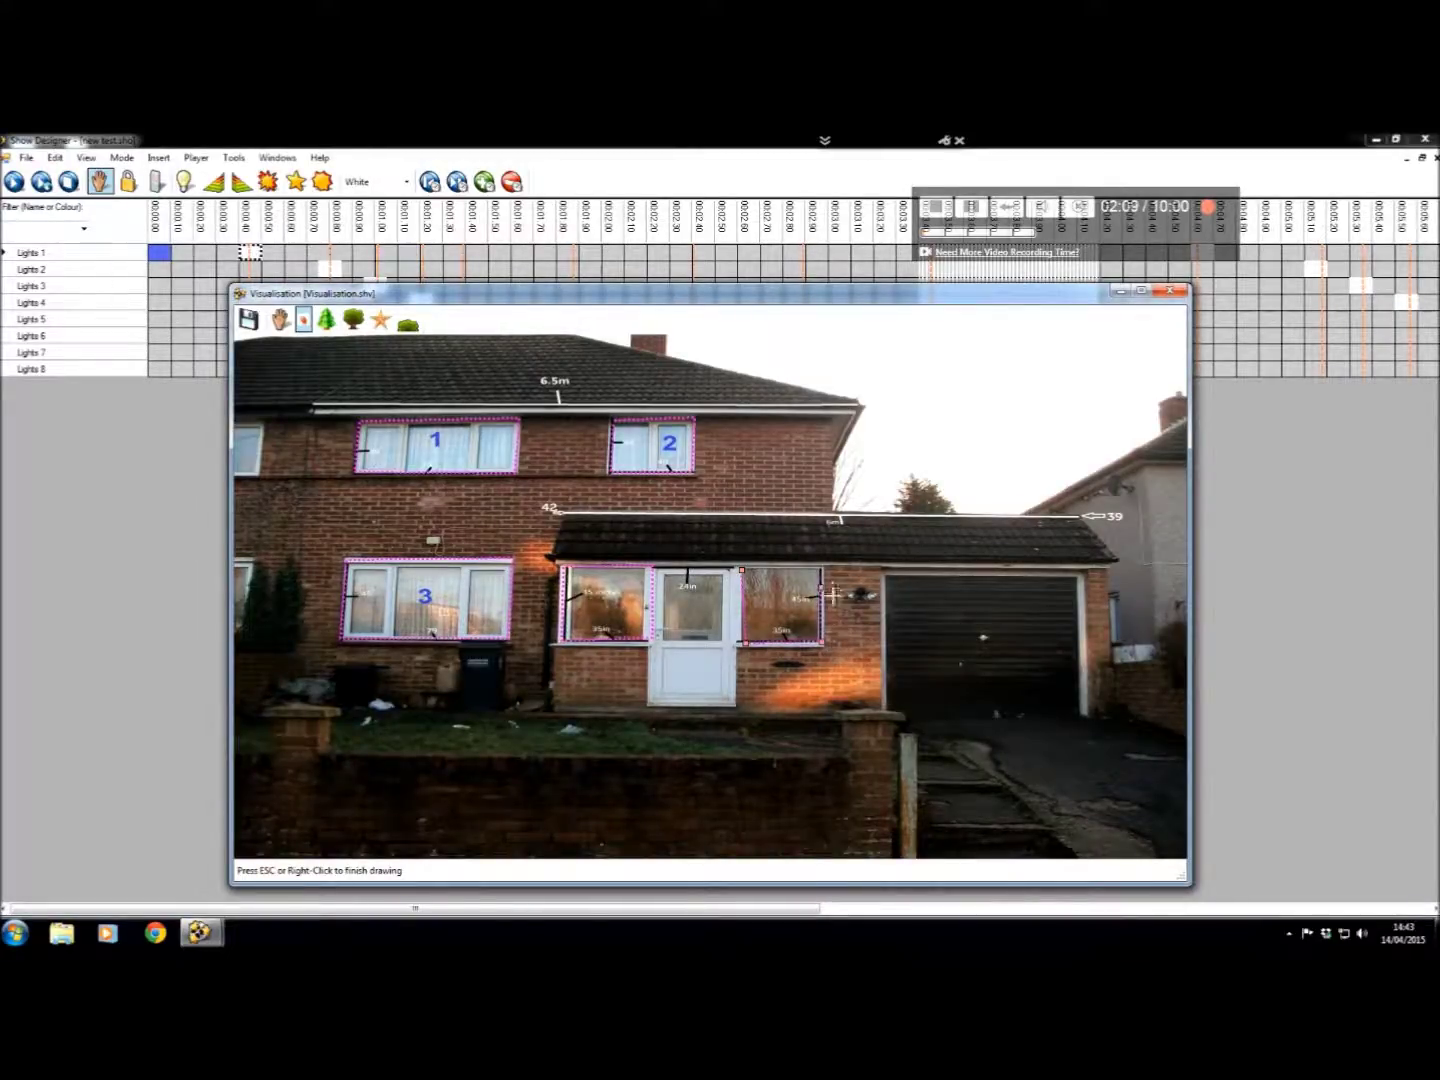
left_click(821, 569)
left_click(743, 569)
- Draw a string of lights from the ground beside the garage, over the porch and garage roof, down to the ground left of the porch
left_click(1113, 717)
left_click(1113, 562)
left_click(1073, 515)
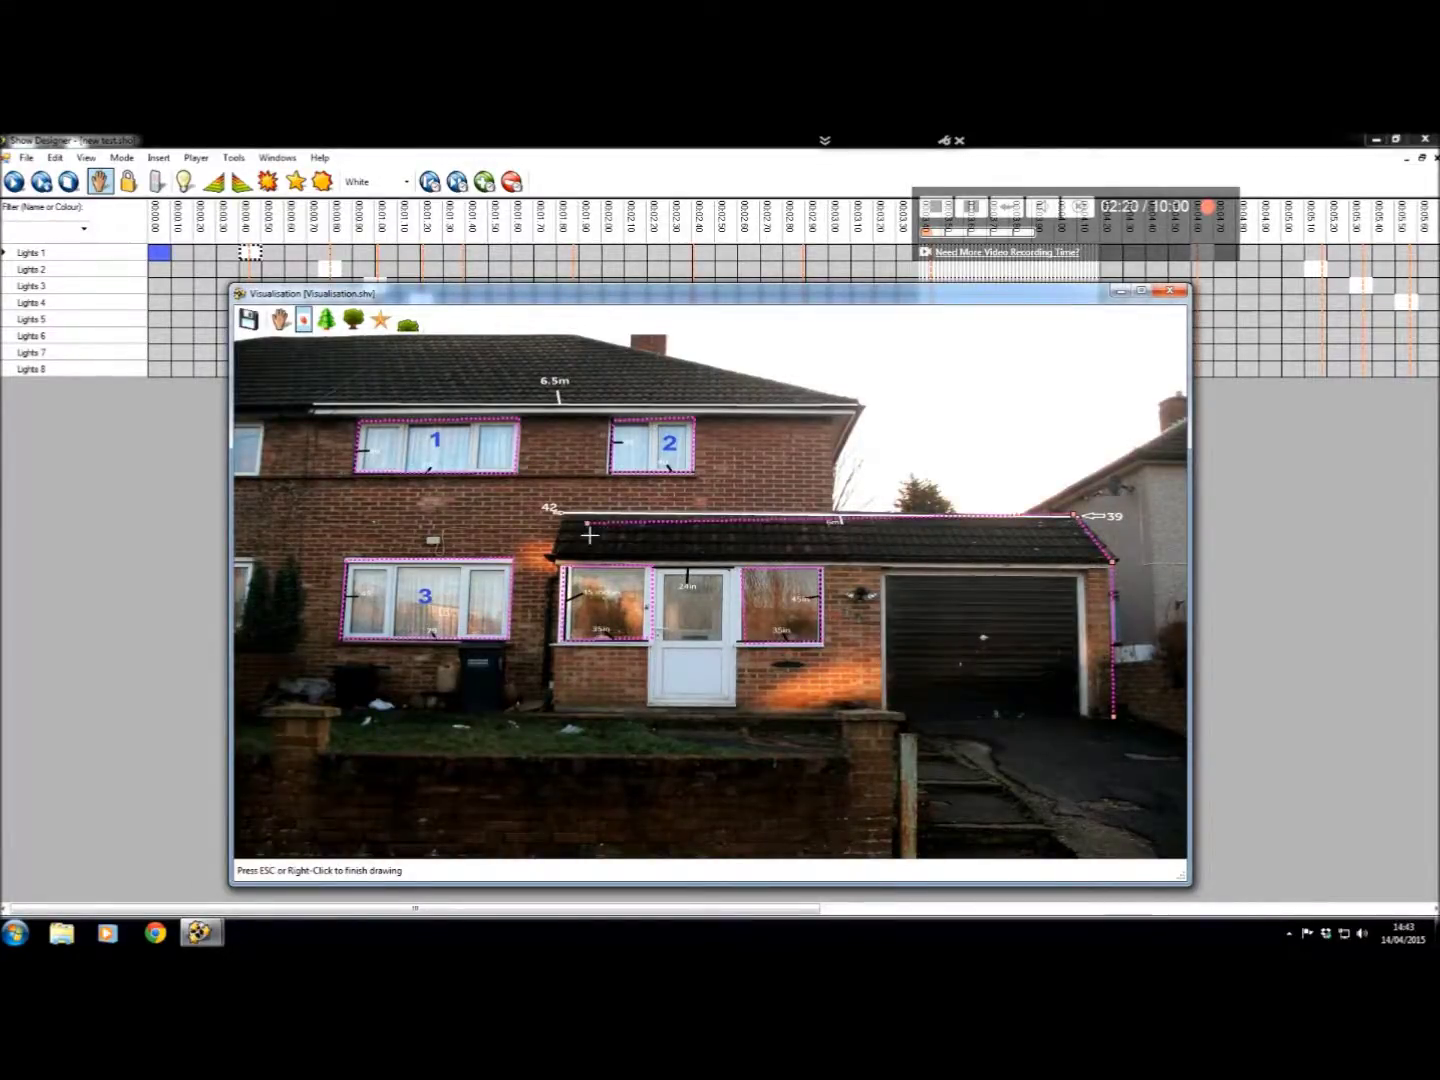
left_click(557, 514)
left_click(547, 565)
left_click(543, 711)
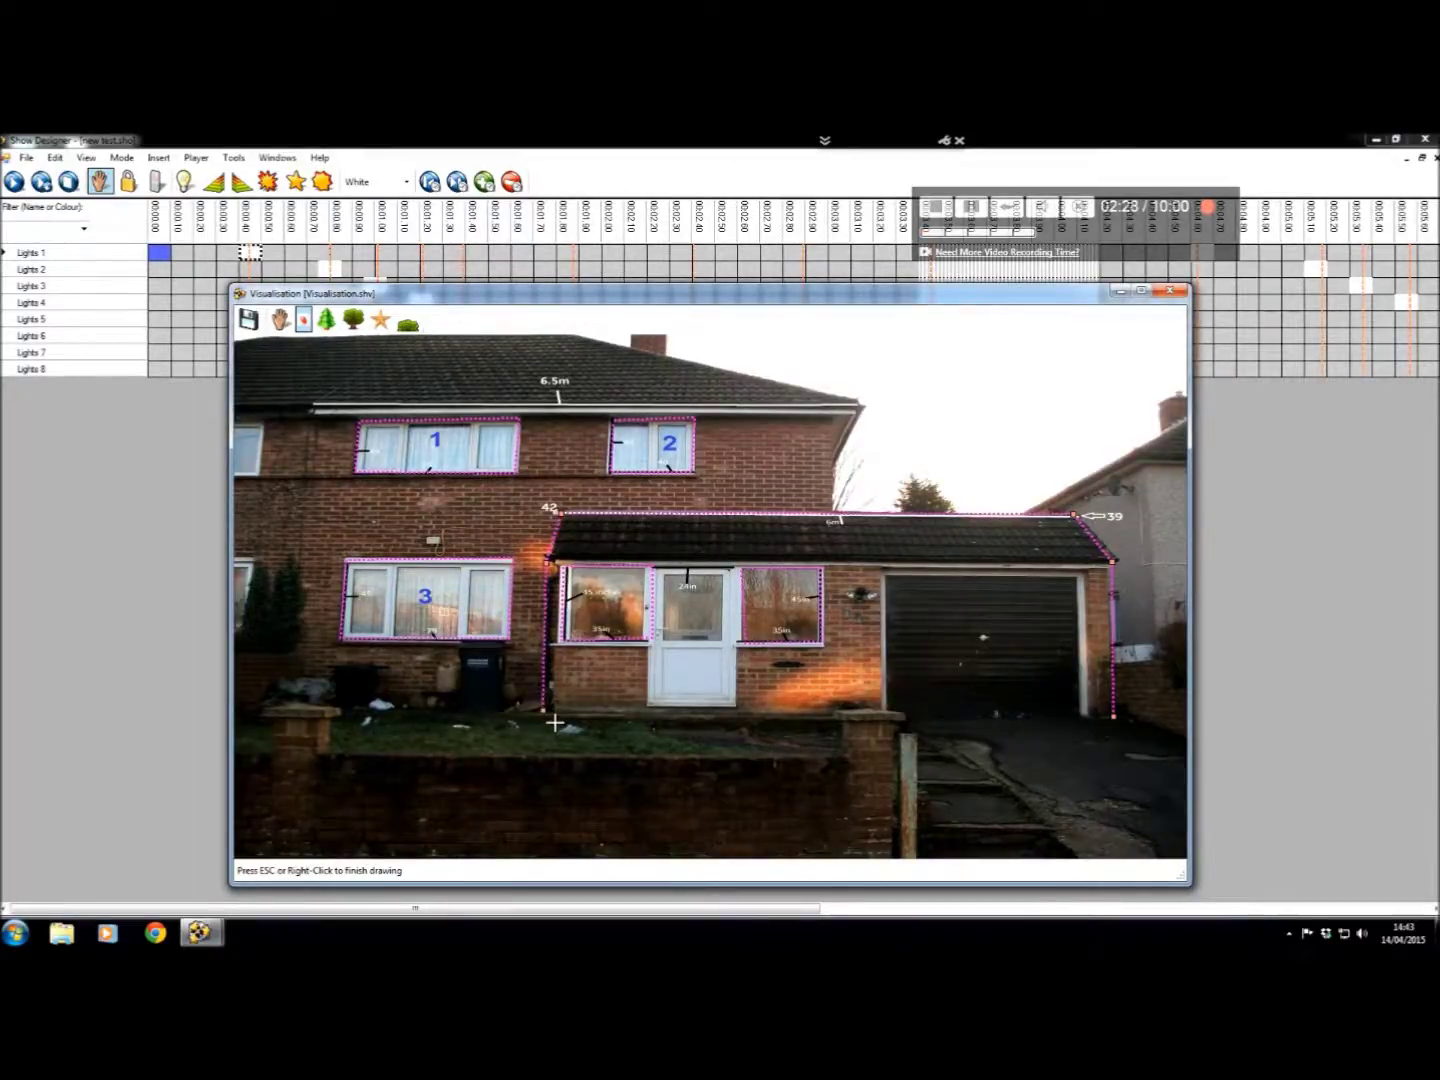
- Draw a string of lights from the porch roof up the main house wall, along the eaves and down the far side
left_click(838, 519)
left_click(316, 412)
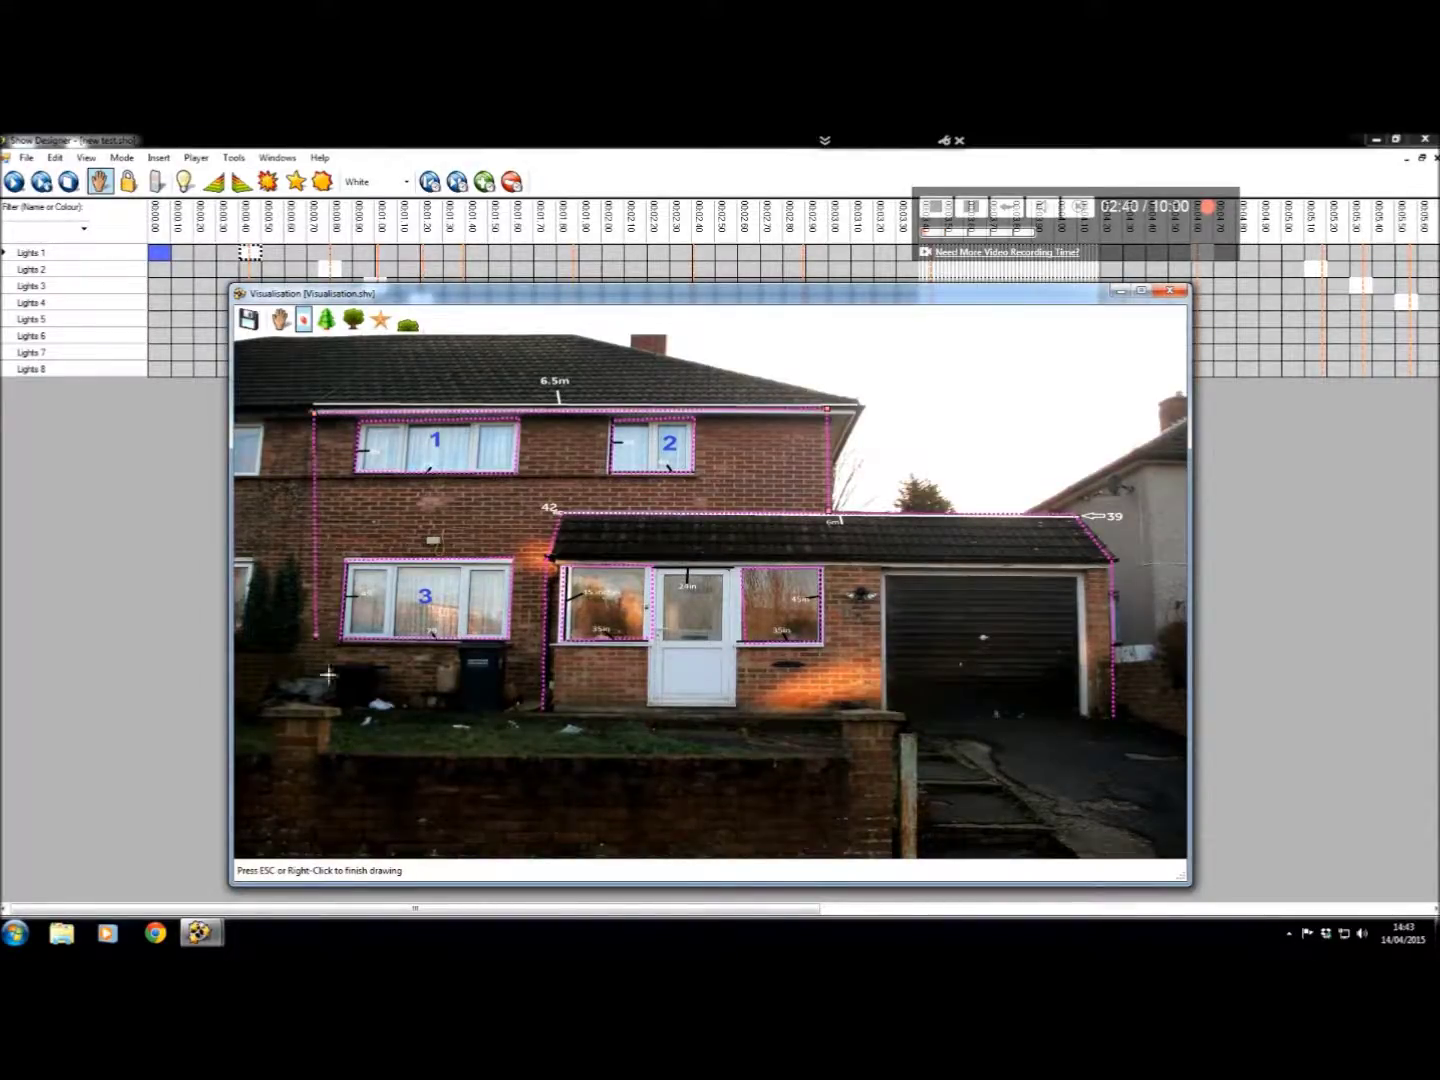
- Close the house visualisation window and reopen it
left_click(1170, 292)
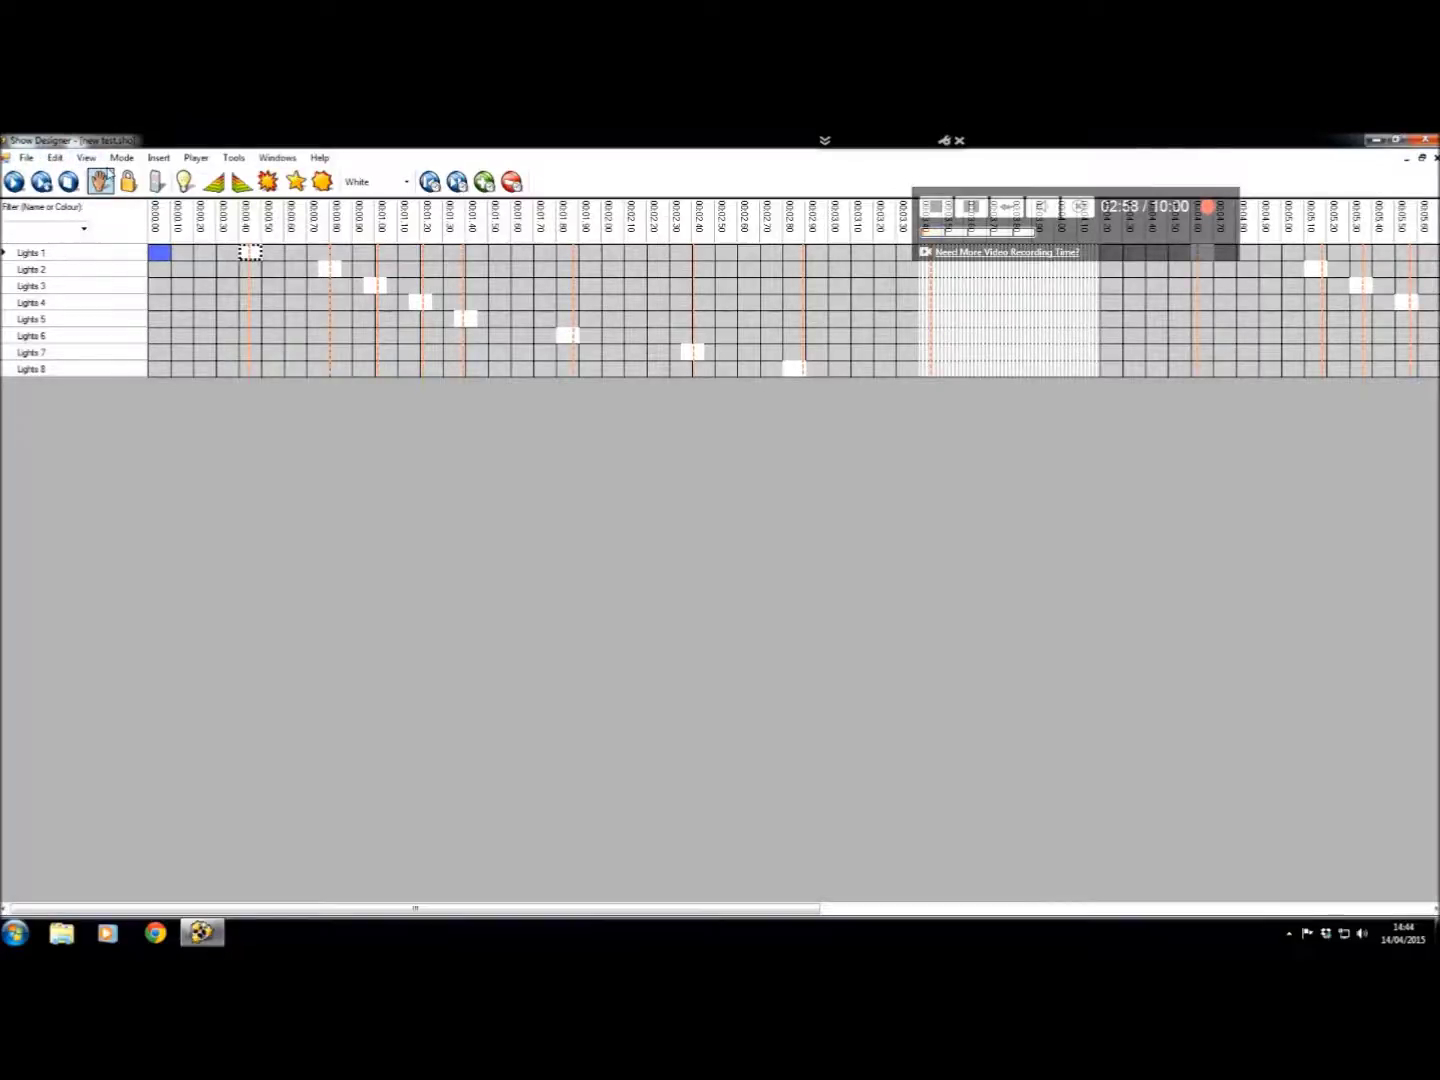
left_click(86, 157)
left_click(100, 225)
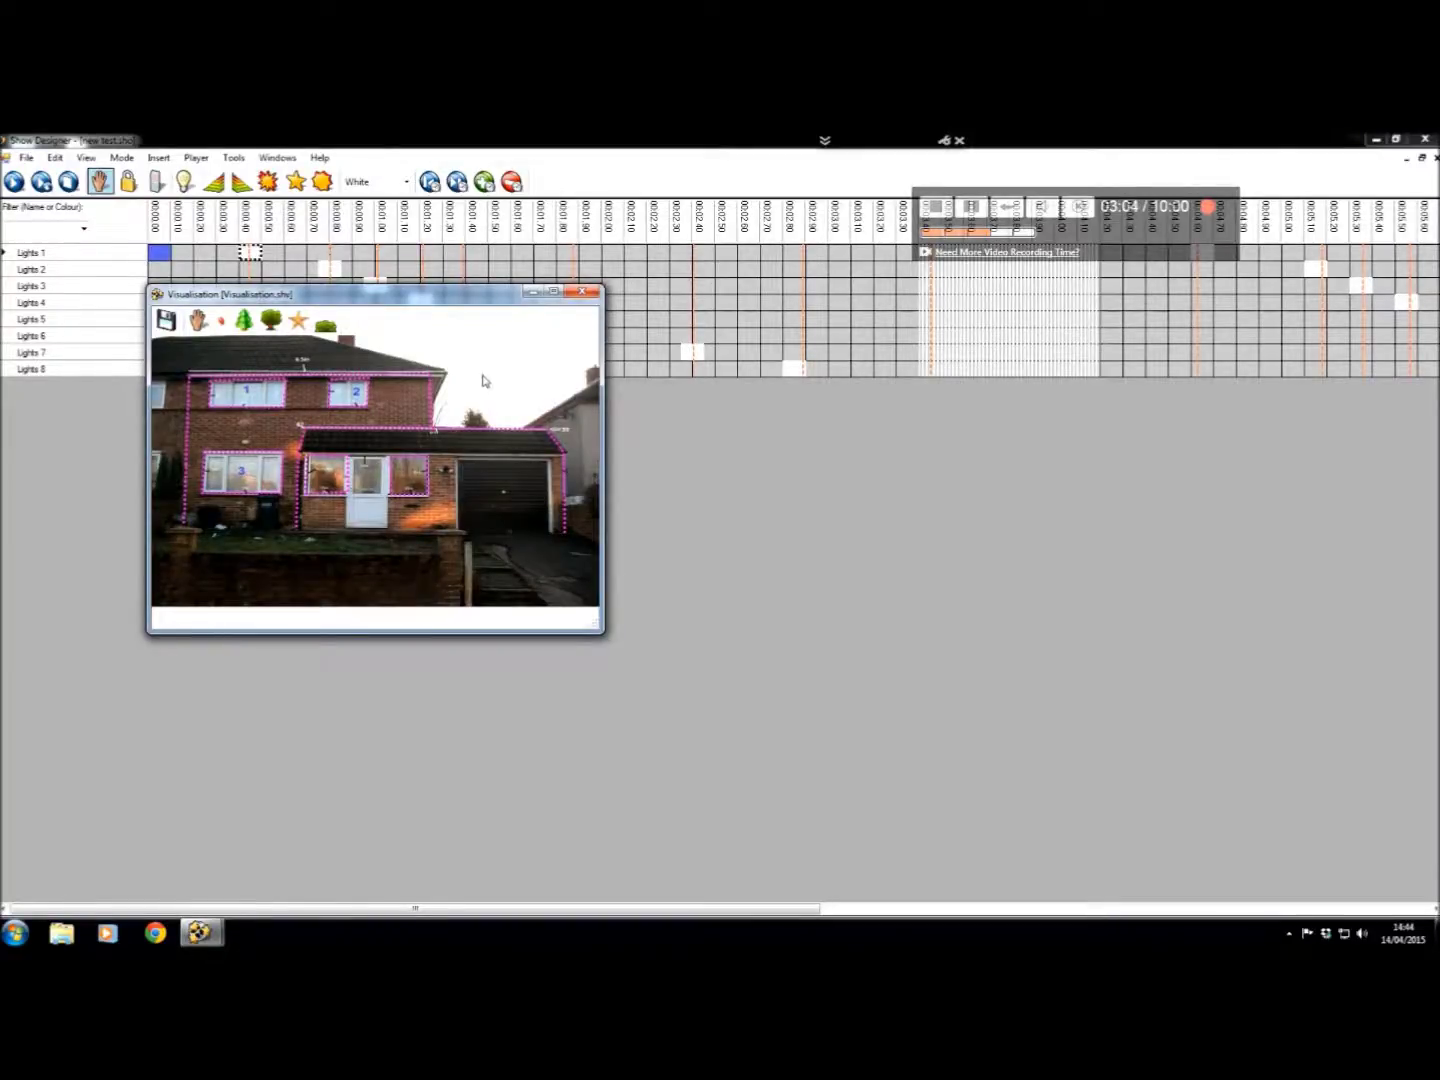
- Darken the visualisation's background photo to a night-time look, then enlarge and reposition the visualisation window
right_click(509, 381)
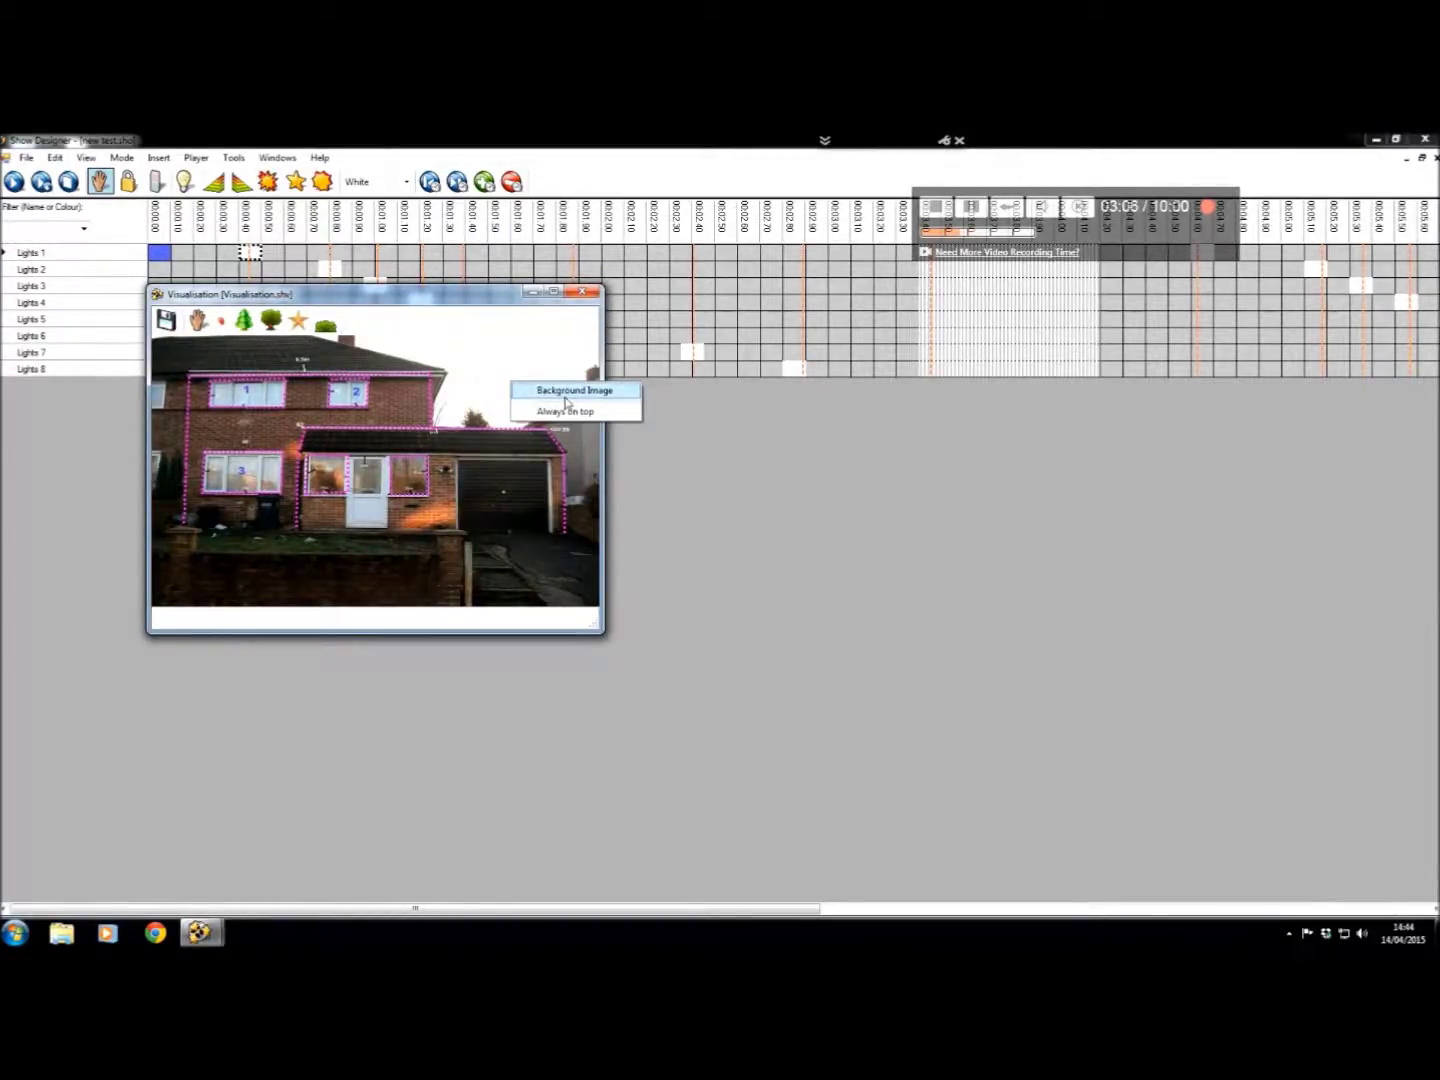
left_click(566, 396)
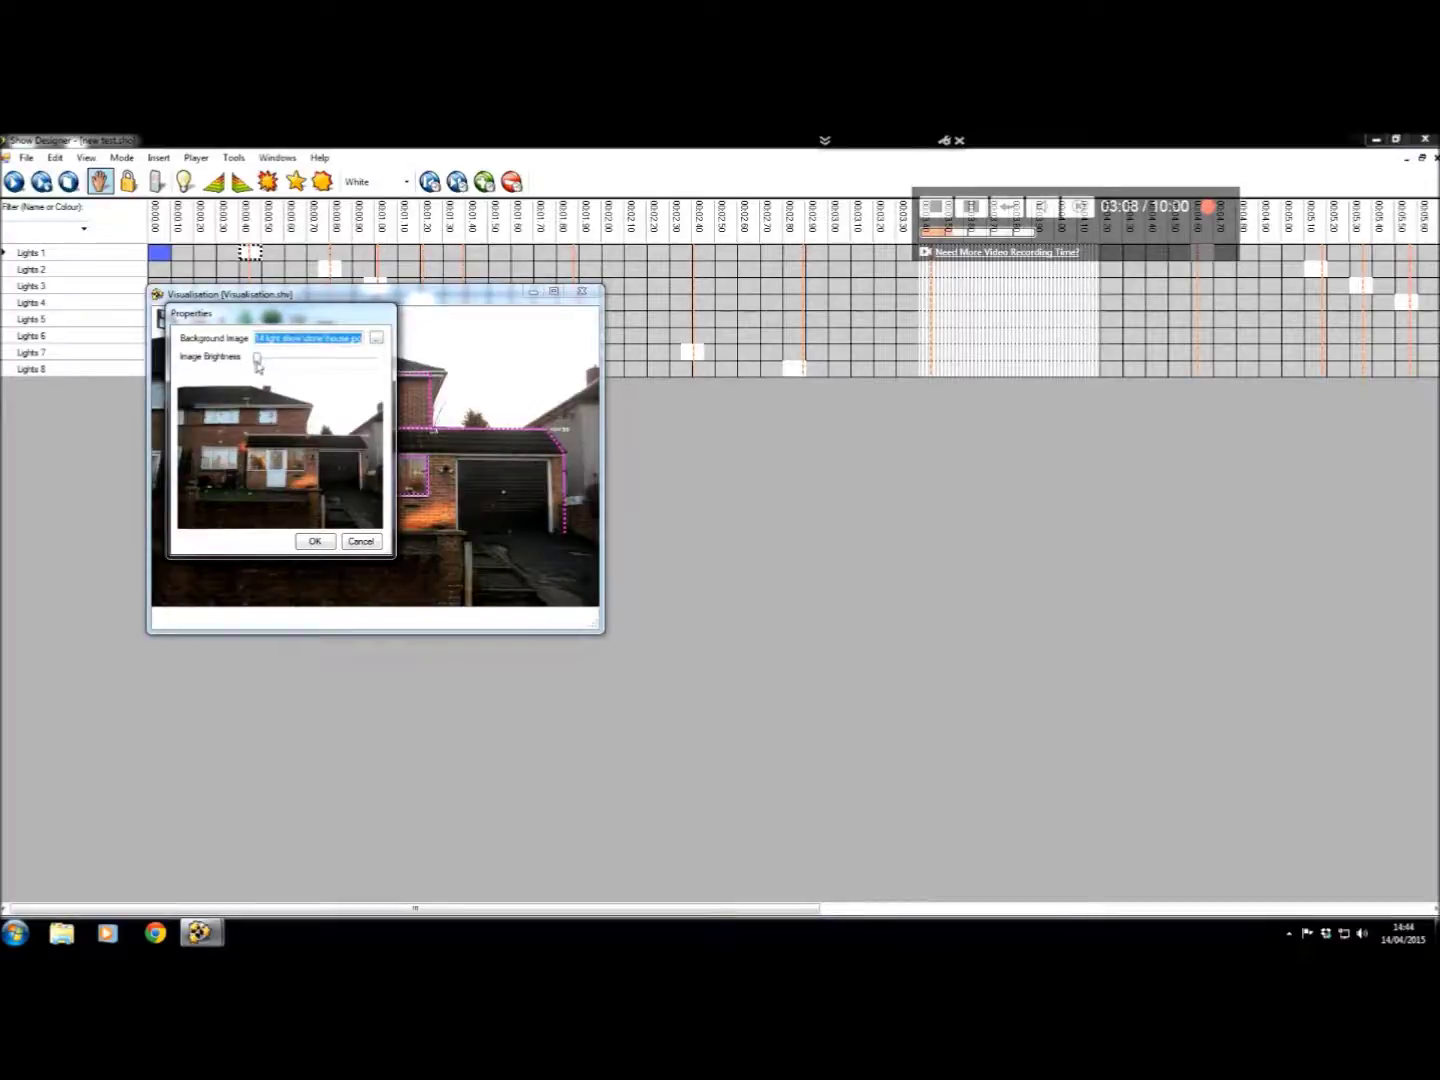
left_click_drag(257, 365, 323, 367)
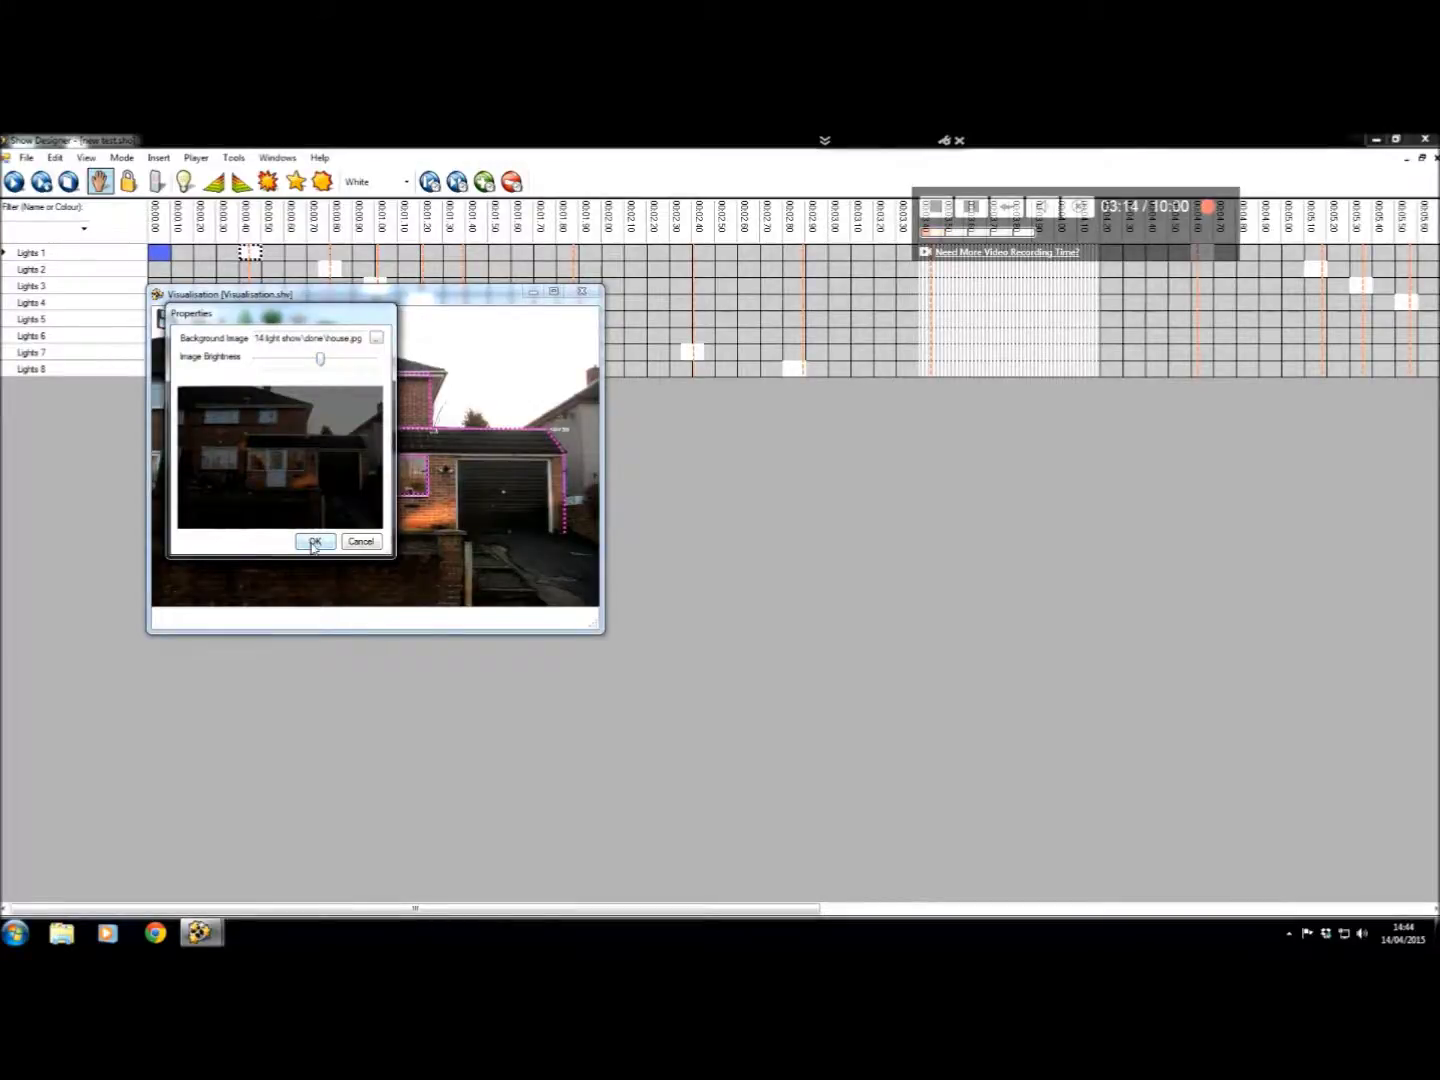
left_click(314, 541)
left_click_drag(604, 635, 1237, 862)
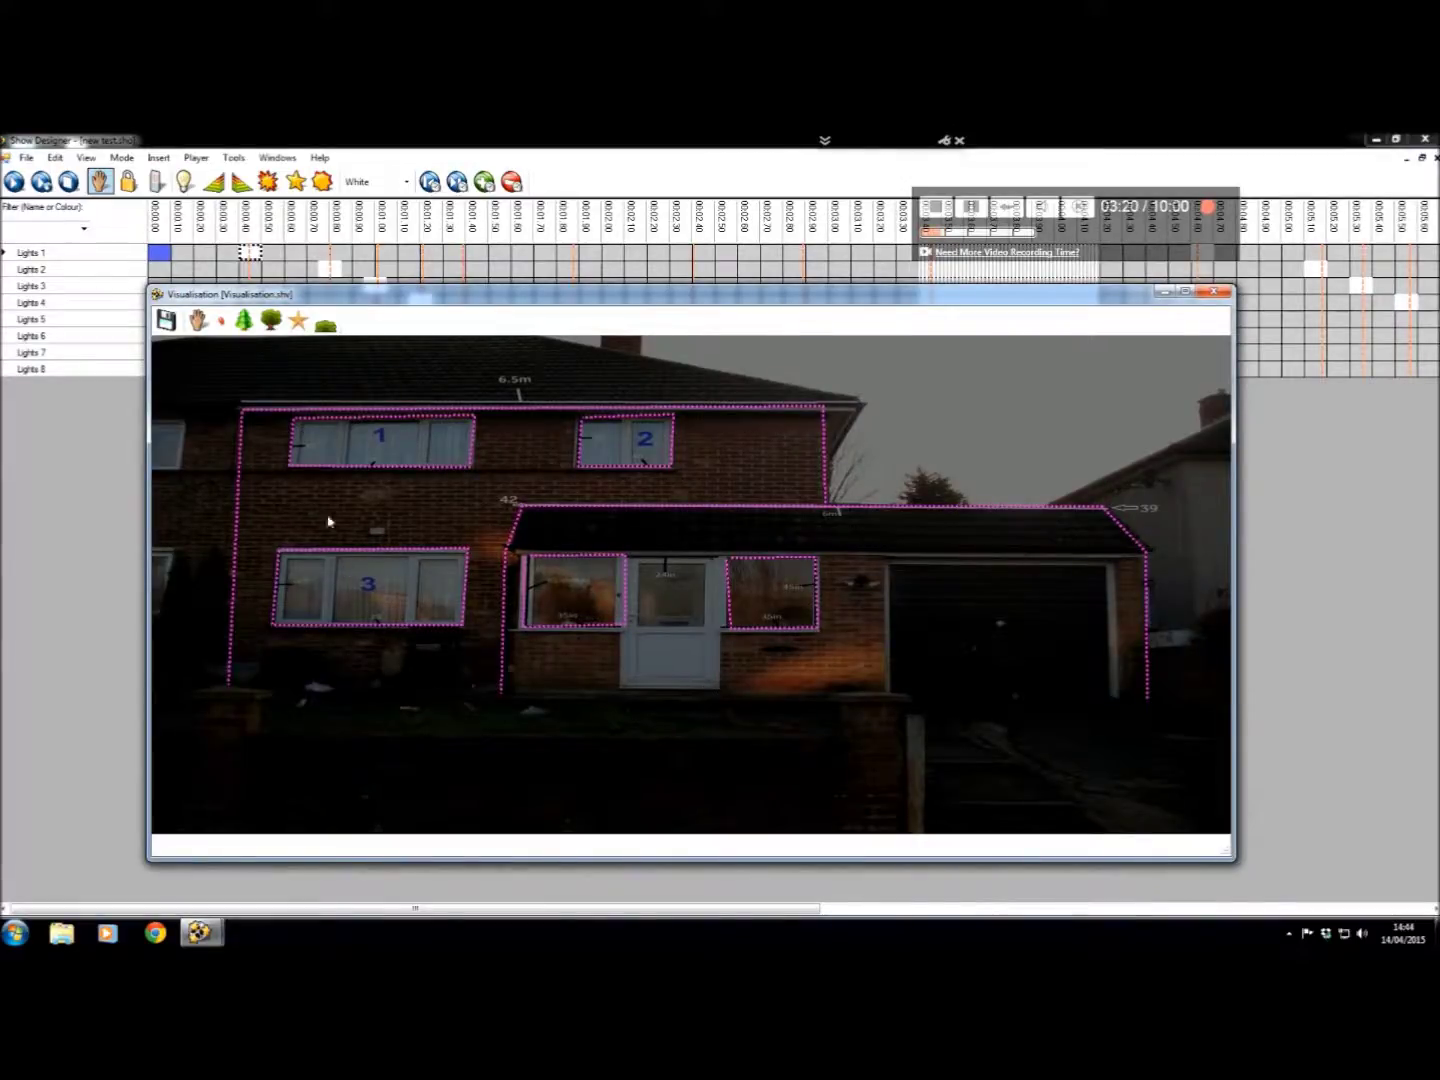
left_click_drag(377, 302, 441, 302)
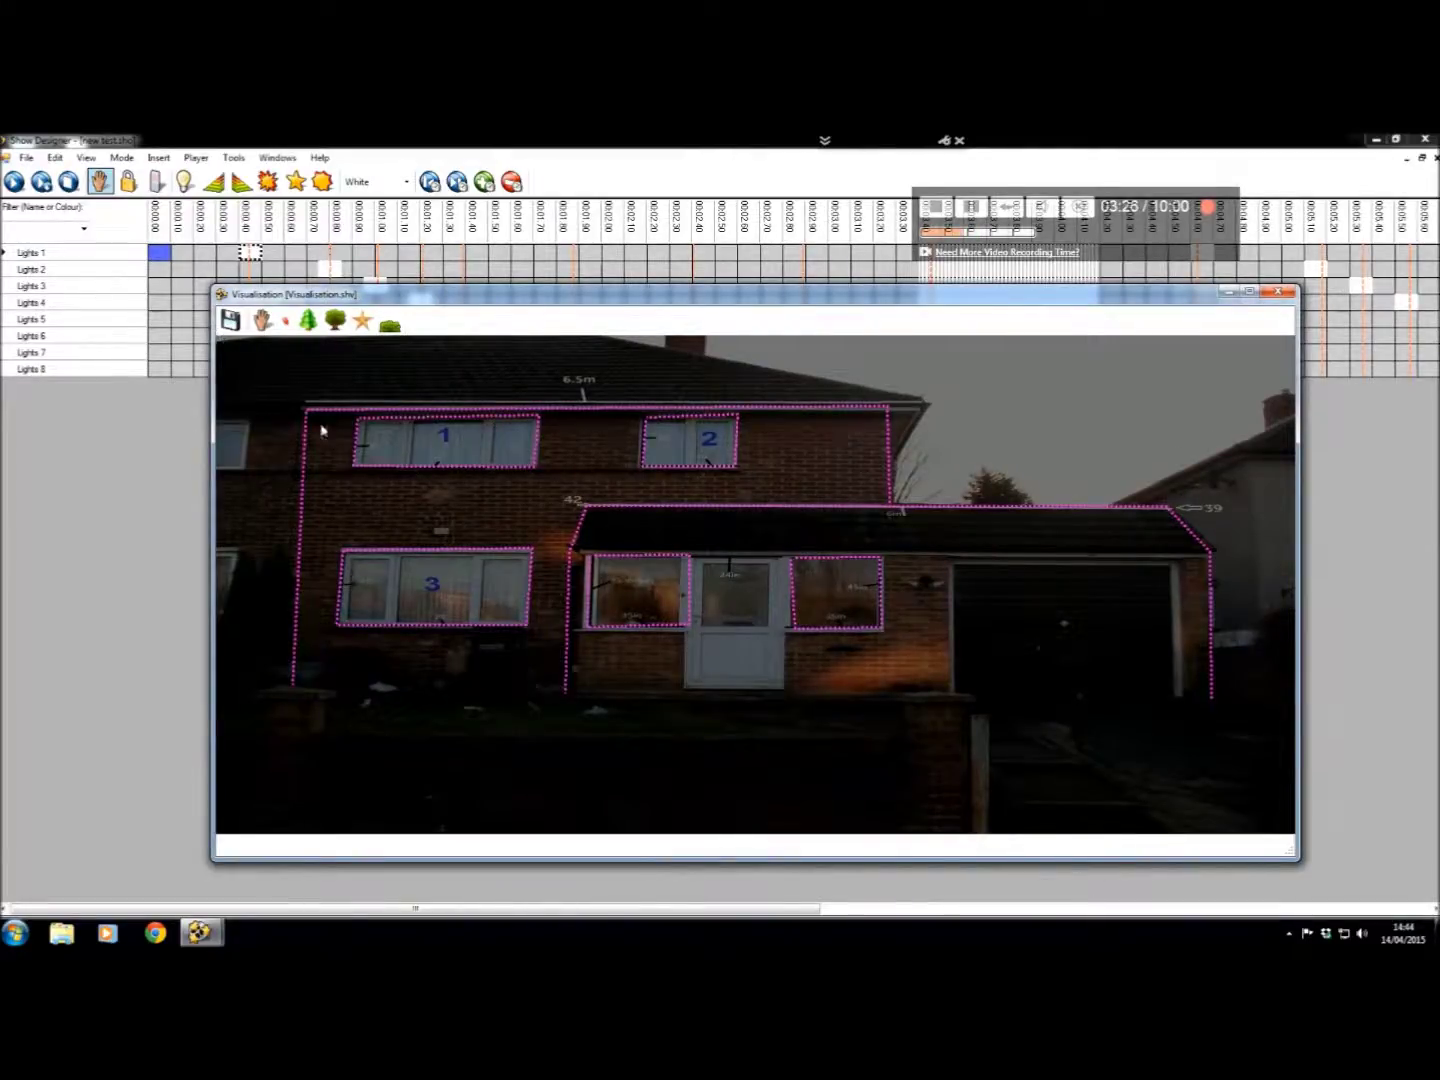
- Assign the lights around window 1 to display item My Display, segment Lights 1
double_click(453, 474)
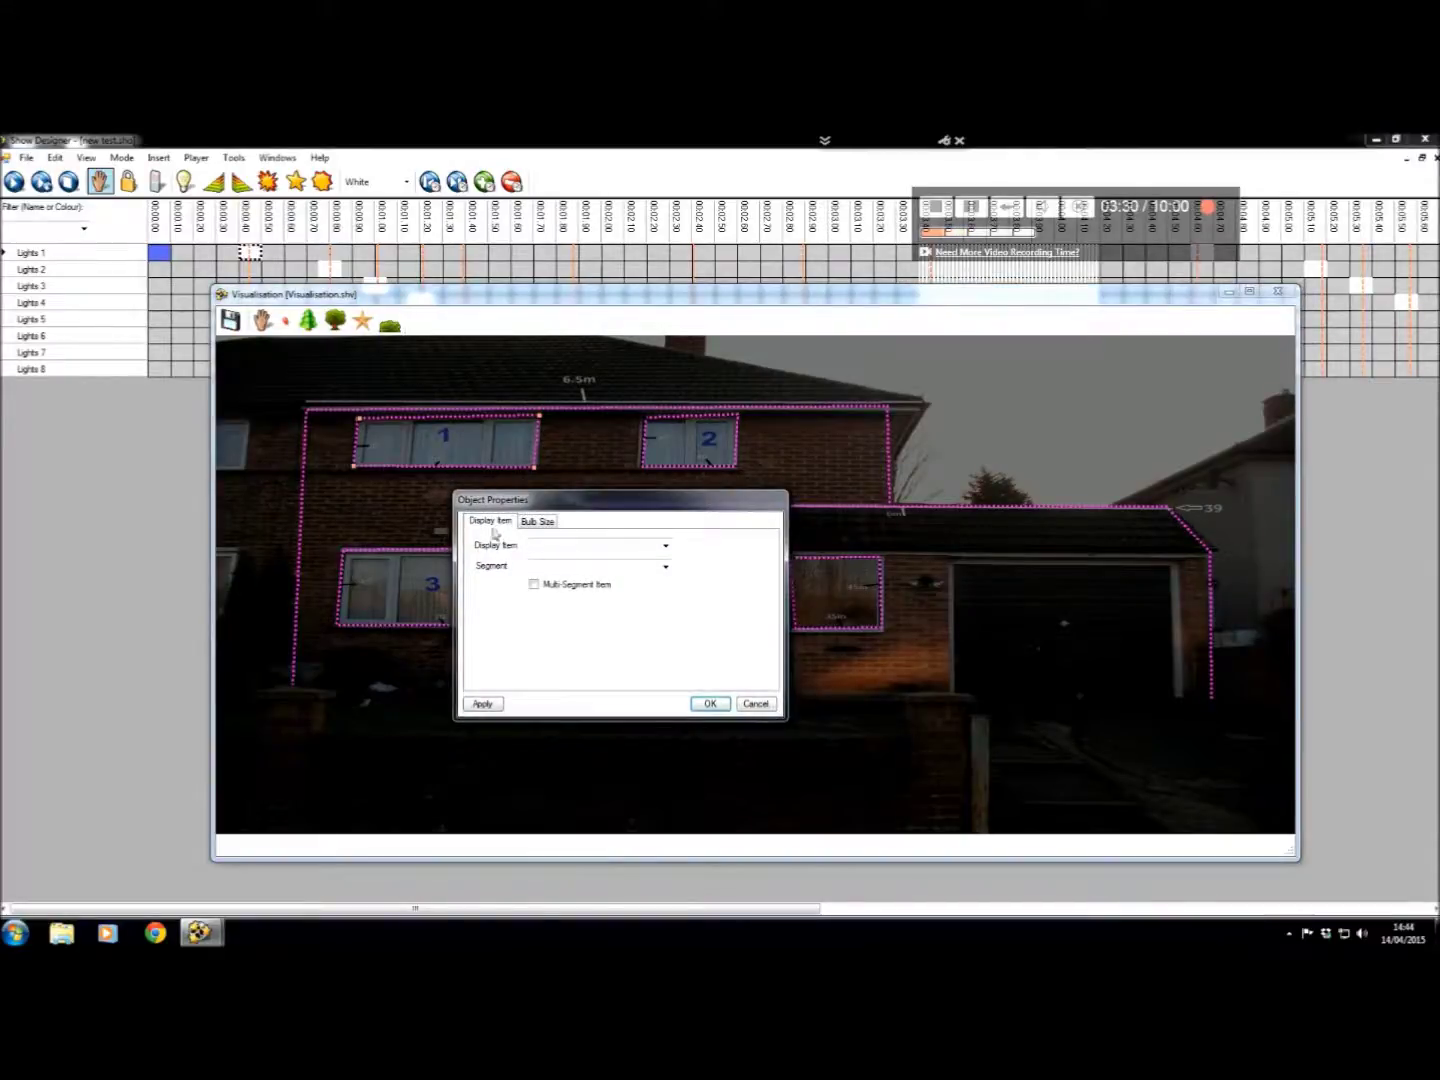
left_click(665, 548)
left_click(627, 561)
left_click(665, 567)
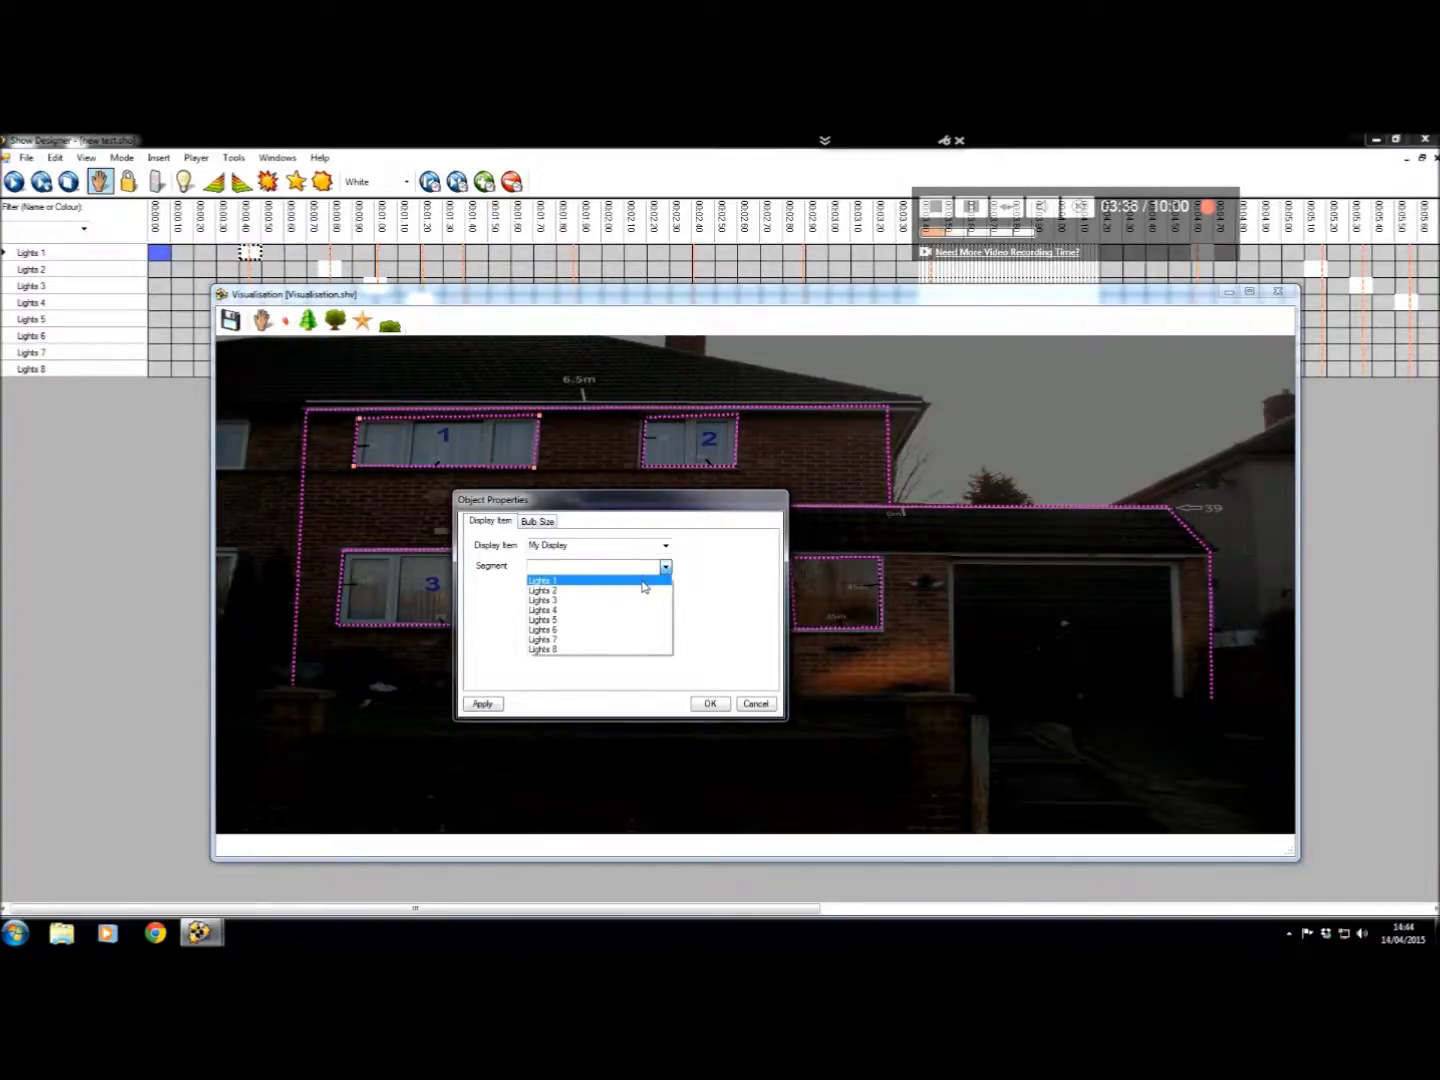
left_click(644, 586)
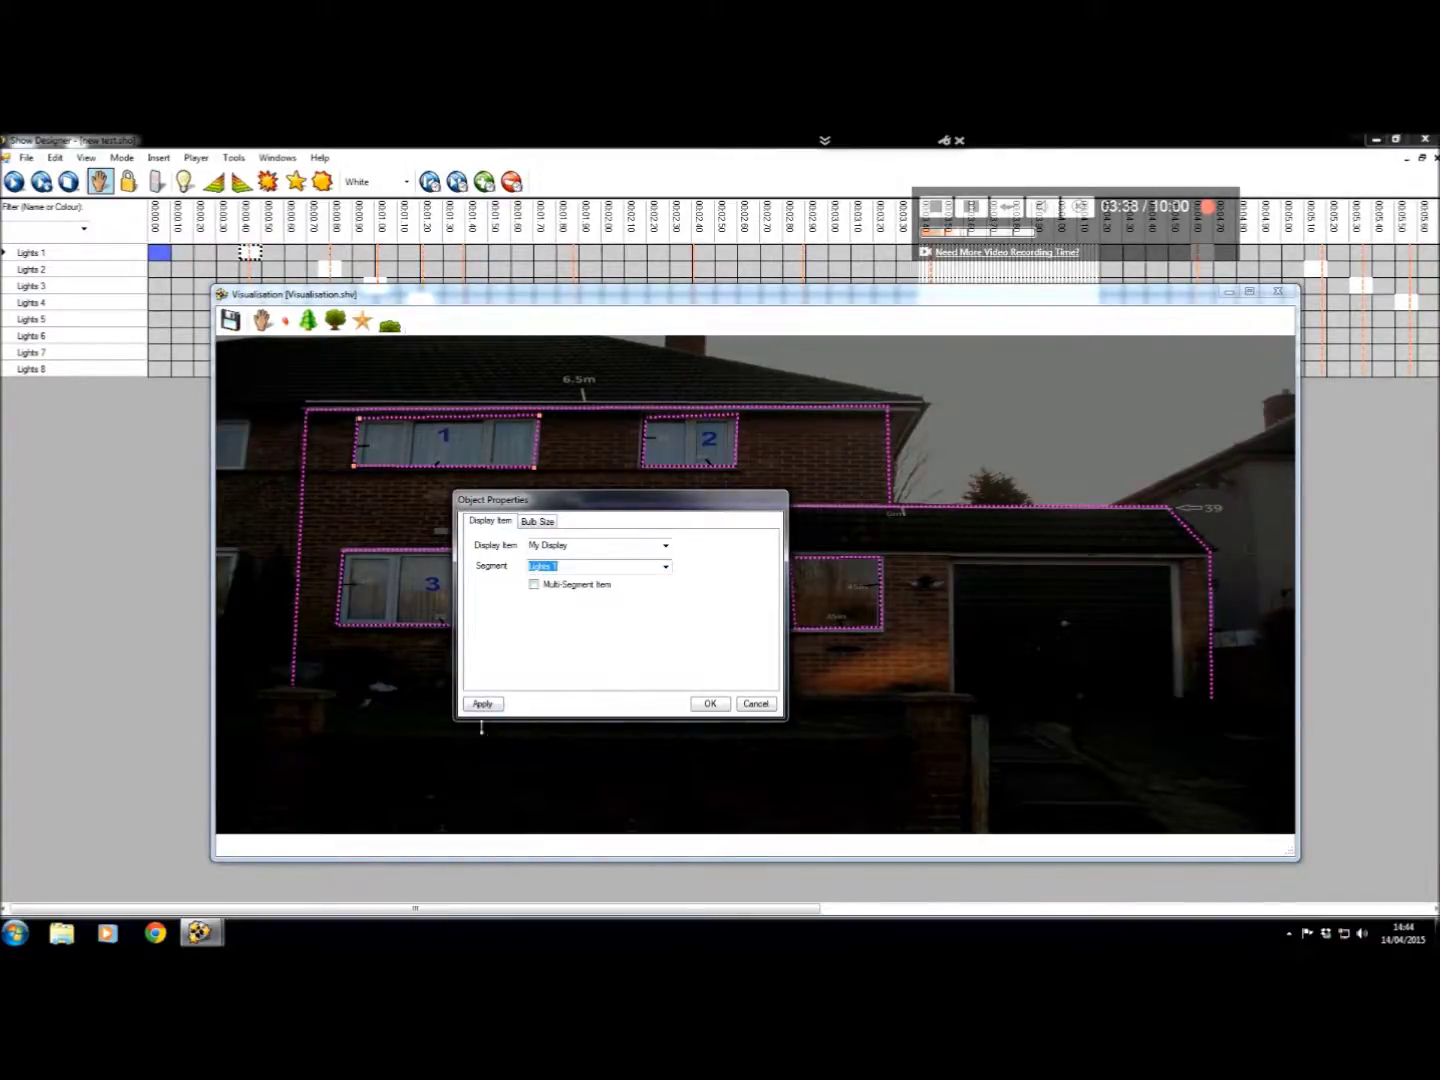
left_click(708, 704)
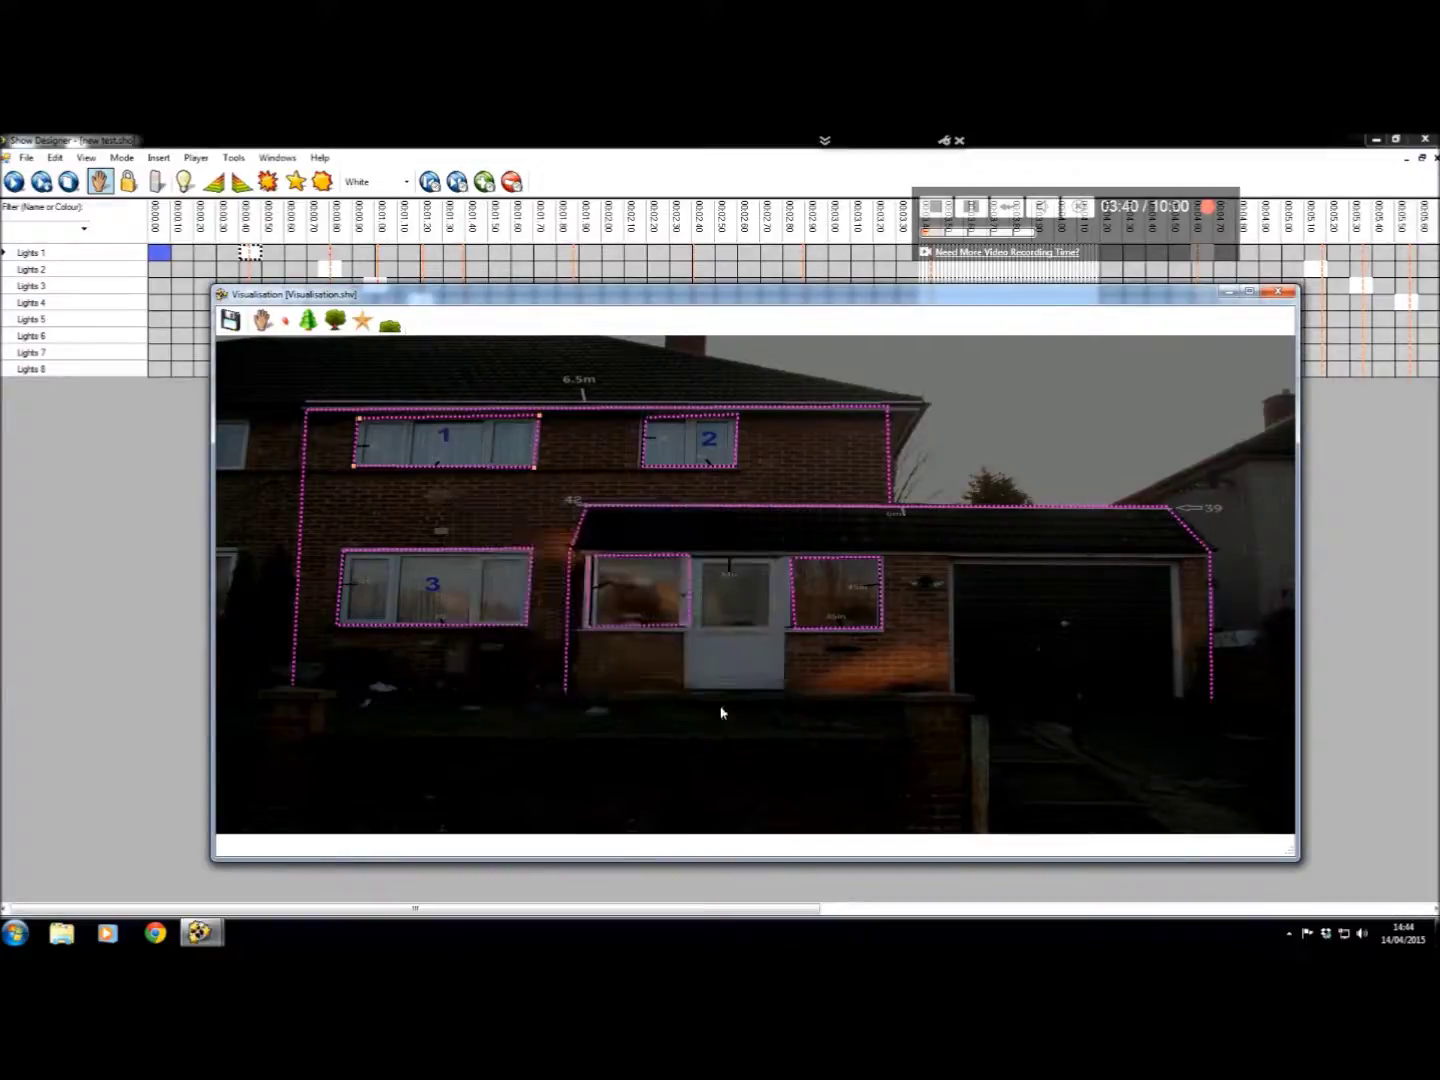
- Assign the lights around window 2 to display item My Display, segment Lights 2
double_click(678, 474)
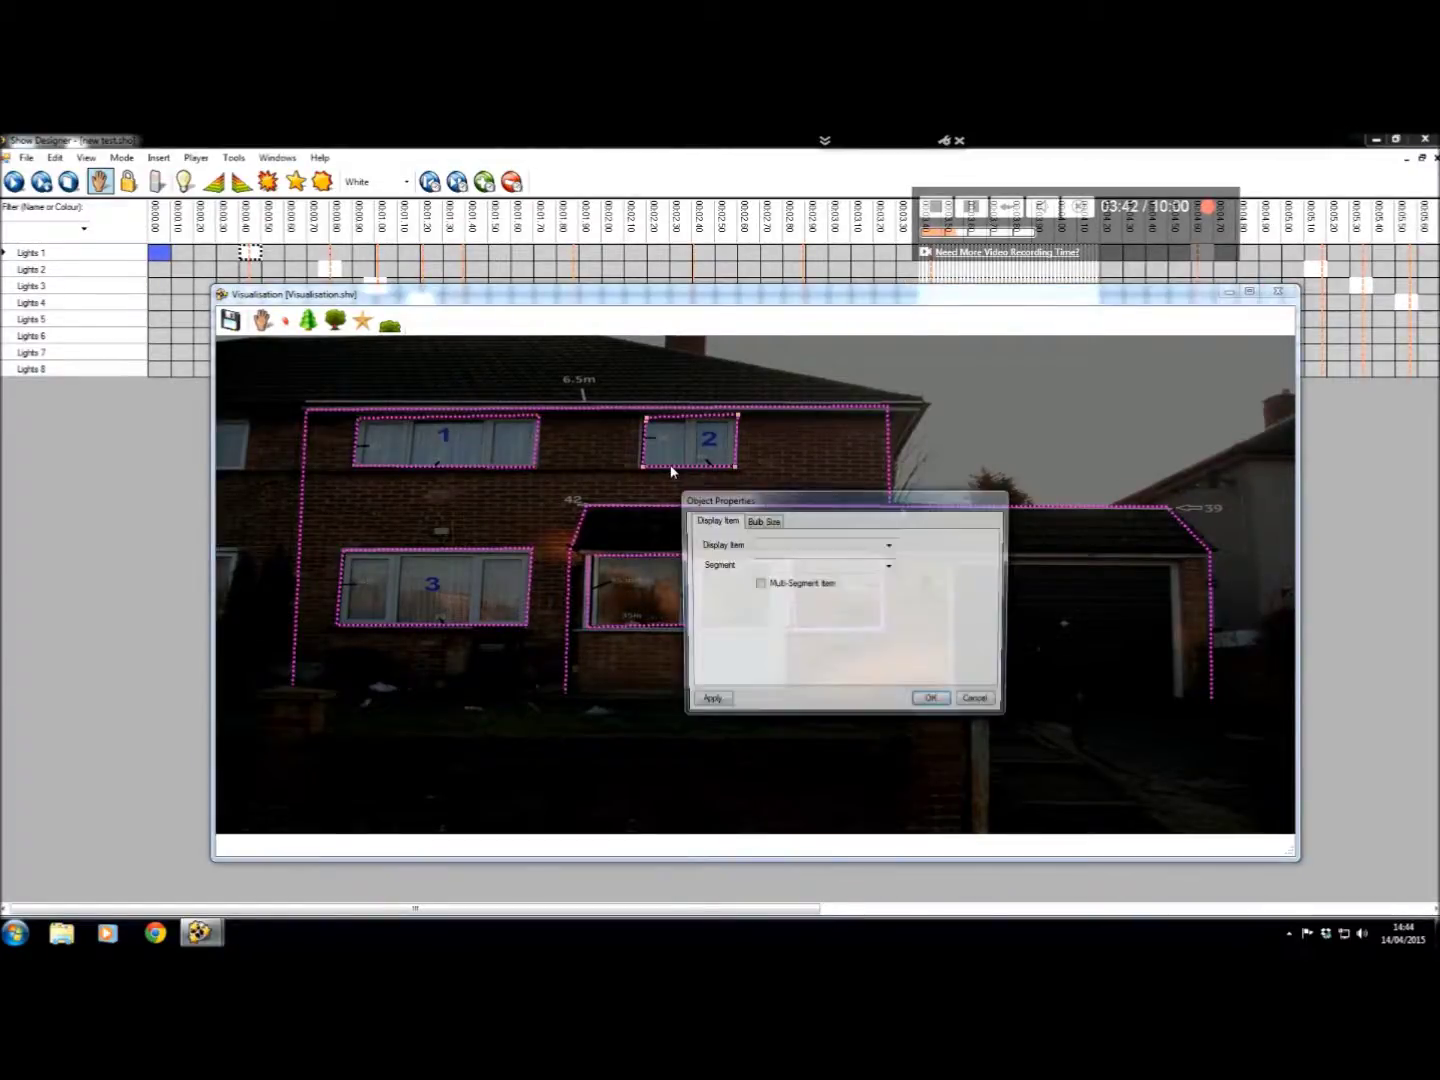
left_click(890, 548)
left_click(888, 558)
left_click(889, 566)
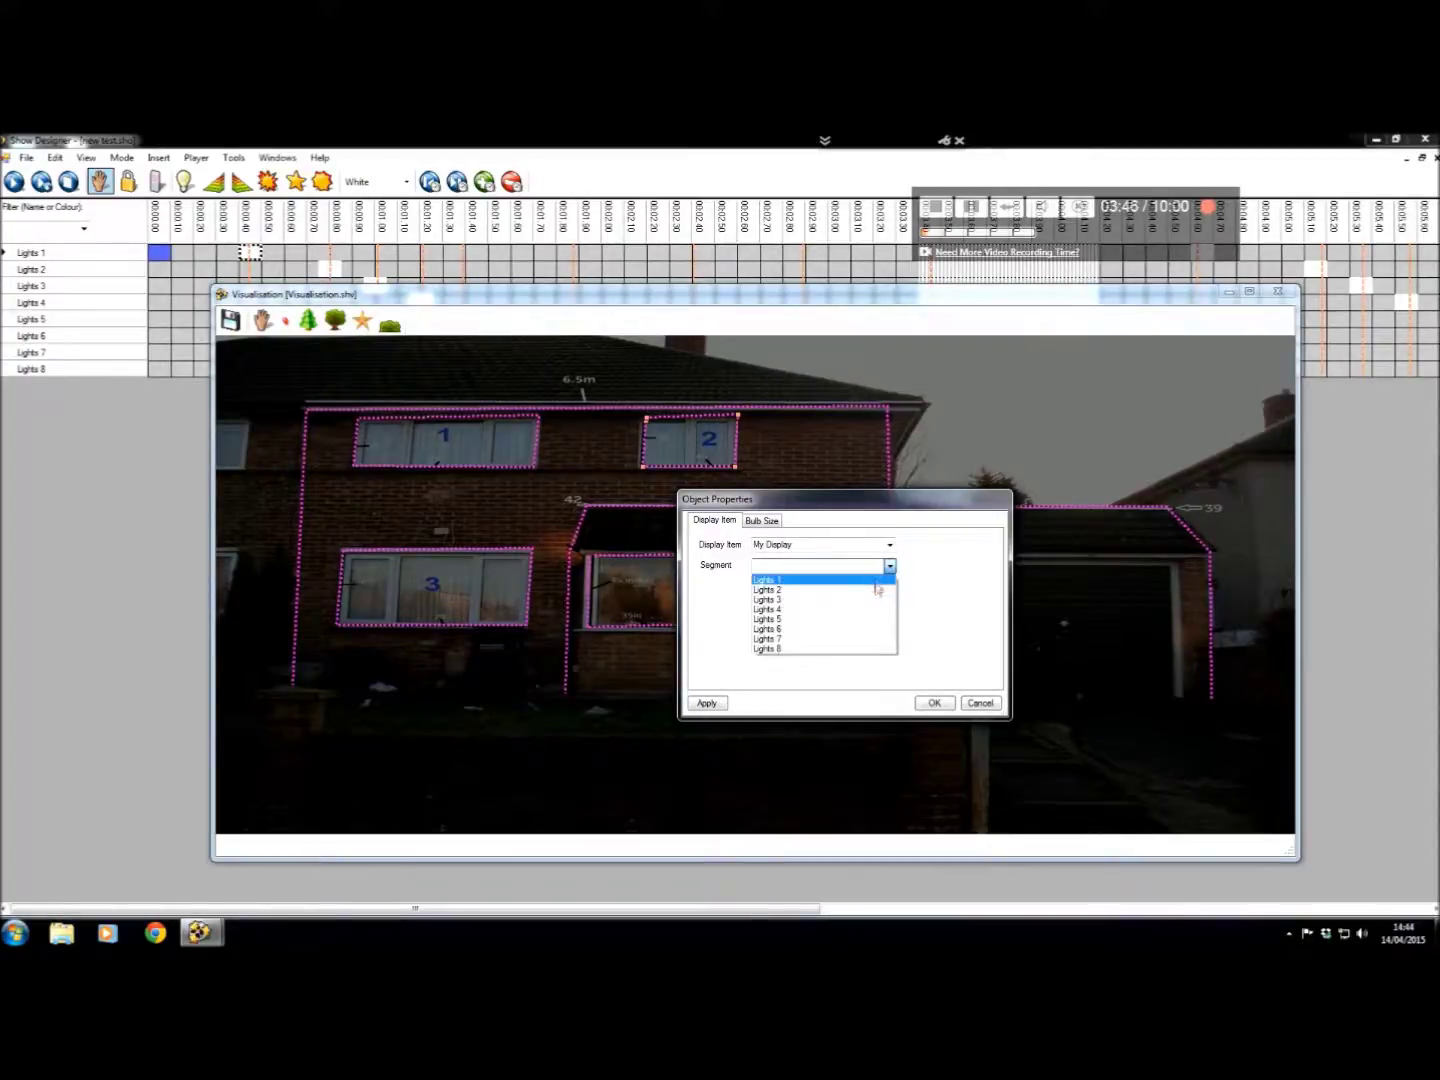
left_click(878, 590)
left_click(705, 704)
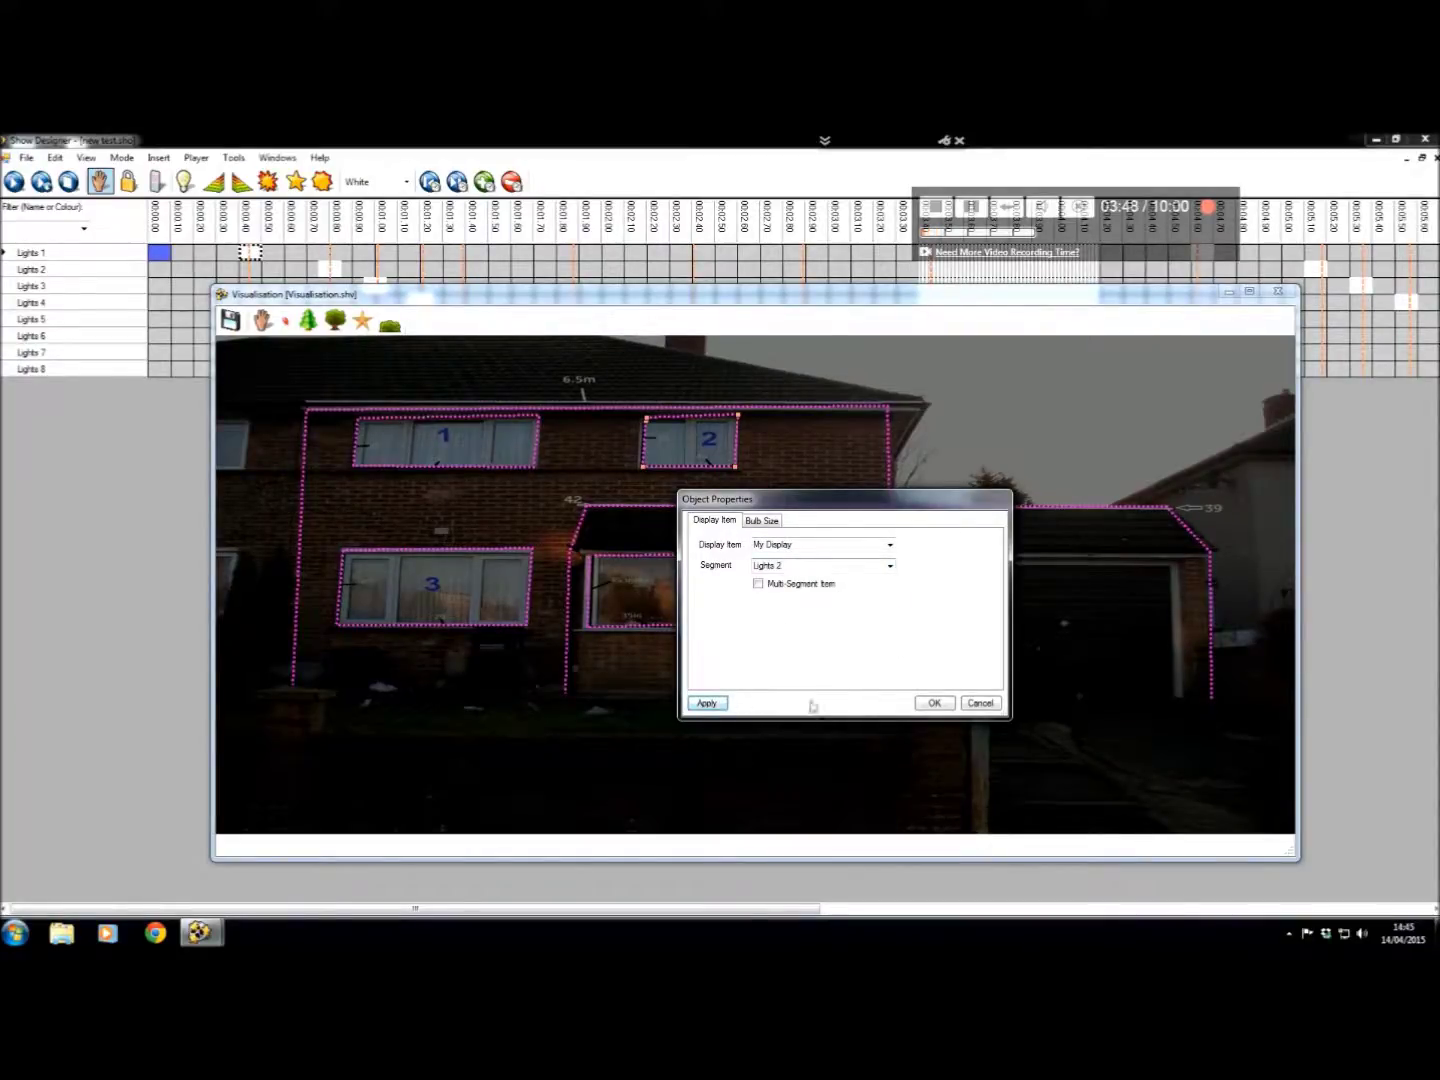
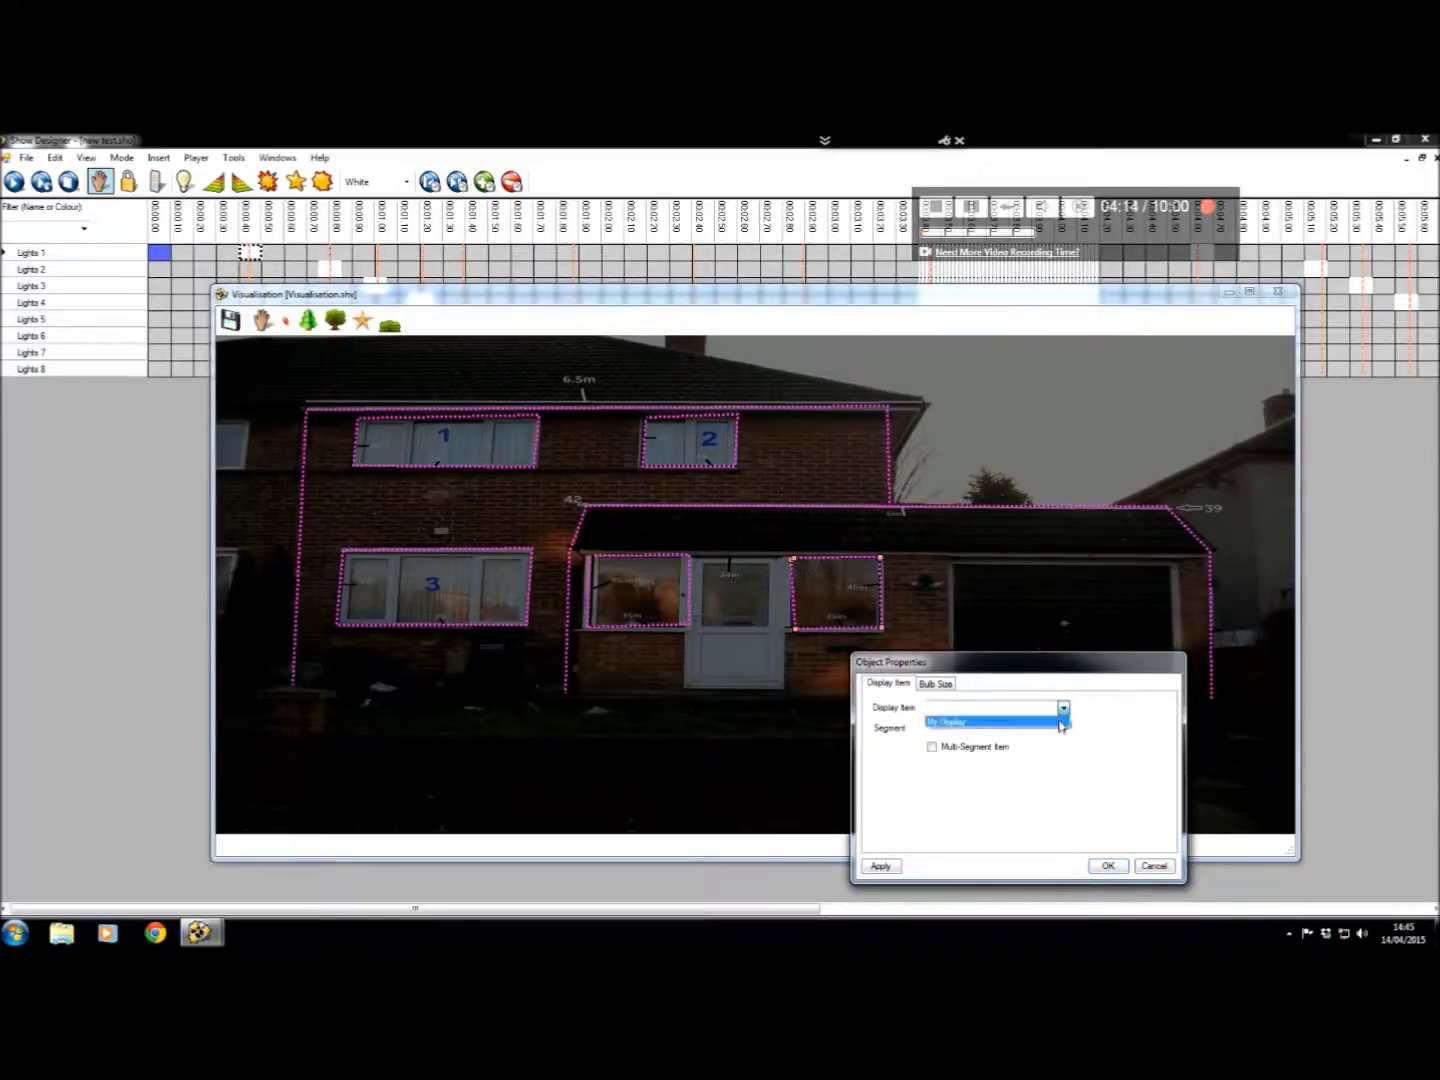
- Assign the lights around the porch window between the front door and the garage to a segment of My Display
left_click(1047, 785)
left_click(881, 866)
left_click(1105, 866)
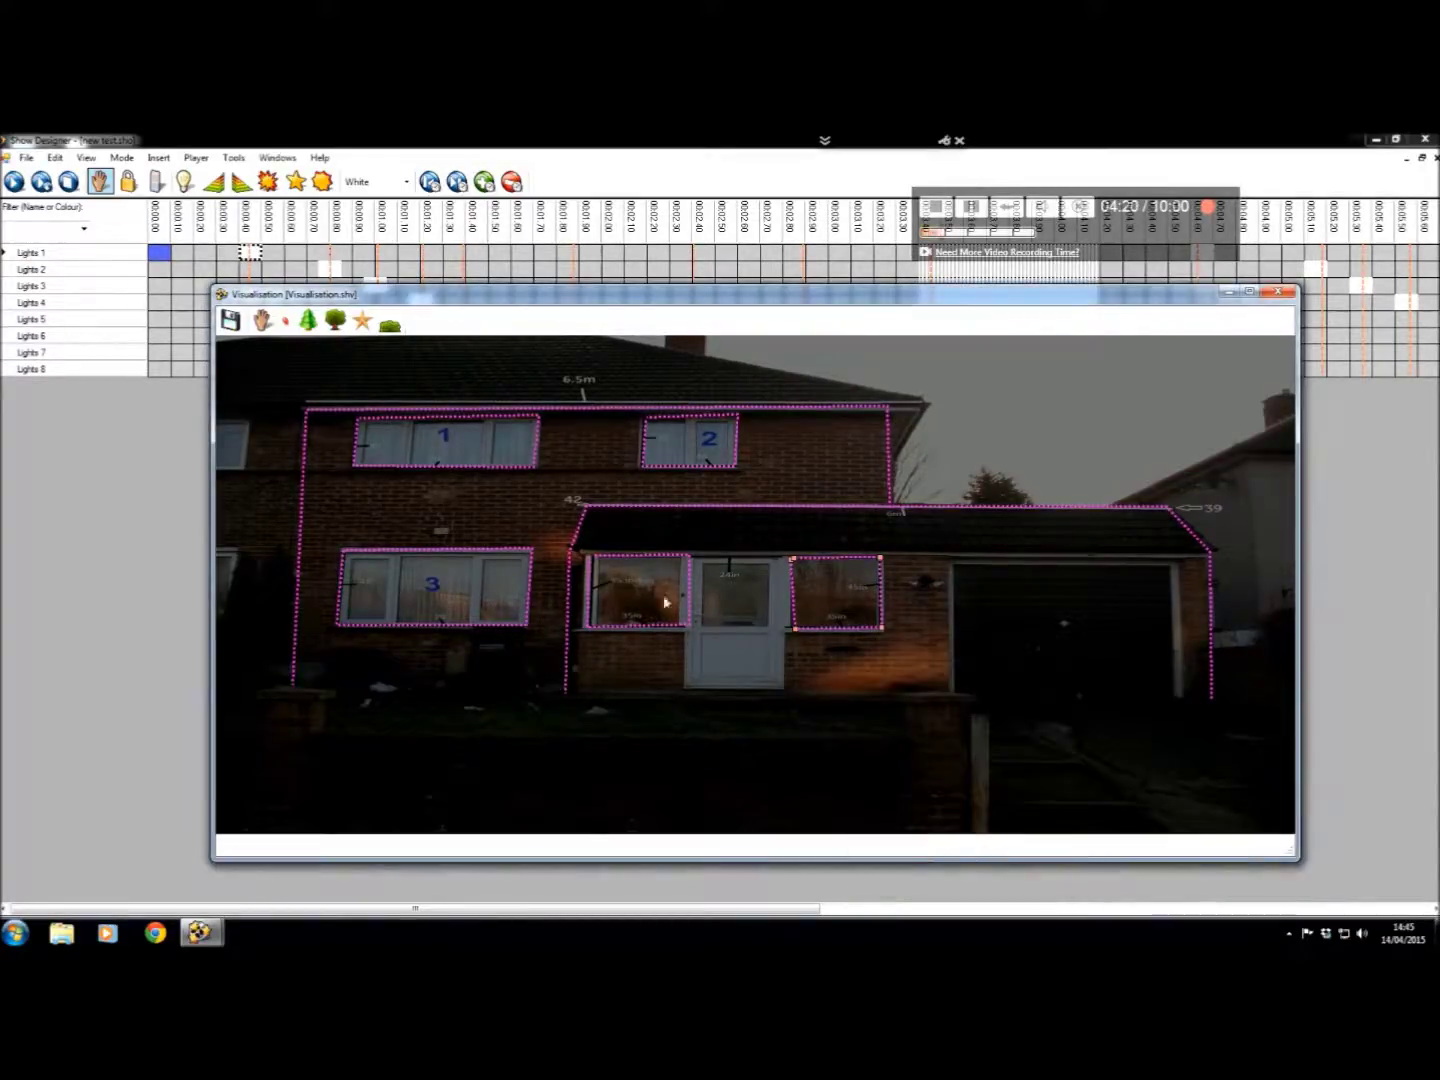
- Assign the light string outlining the main house to display item My Display, segment Lights 6
double_click(303, 546)
left_click(519, 622)
left_click(499, 635)
left_click(519, 641)
left_click(506, 715)
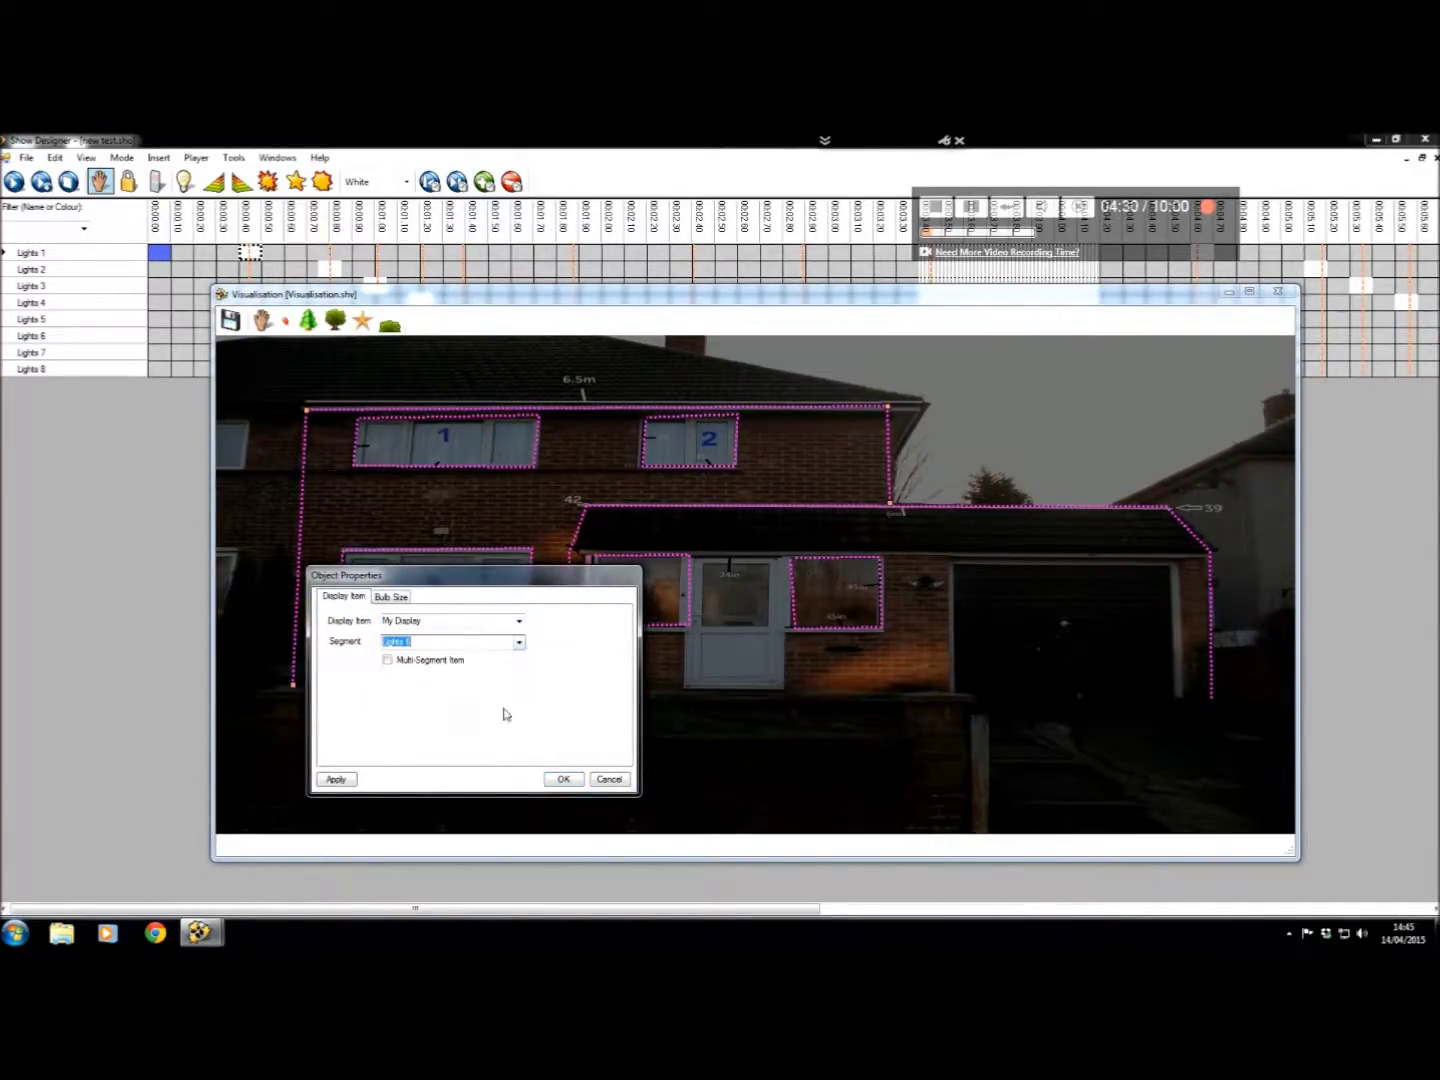
left_click(337, 778)
left_click(562, 779)
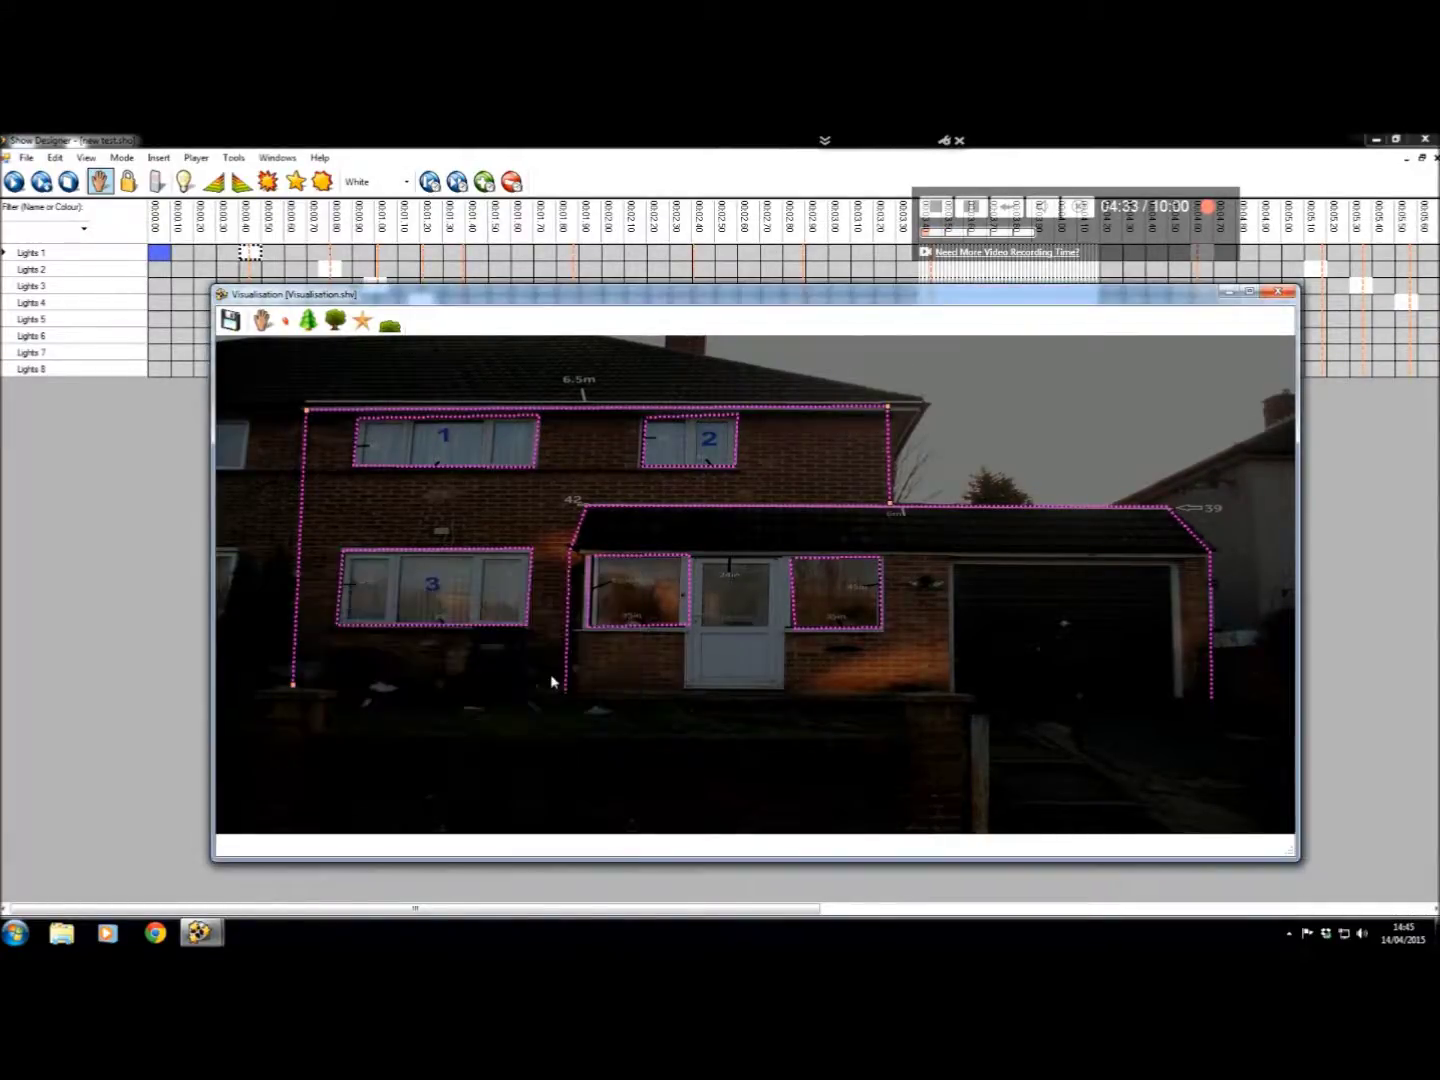
- Assign the light string over the porch and garage roof to display item My Display, segment Lights 7
double_click(1041, 514)
left_click(1251, 587)
left_click(1246, 599)
left_click(1251, 607)
left_click(1241, 678)
left_click(1068, 745)
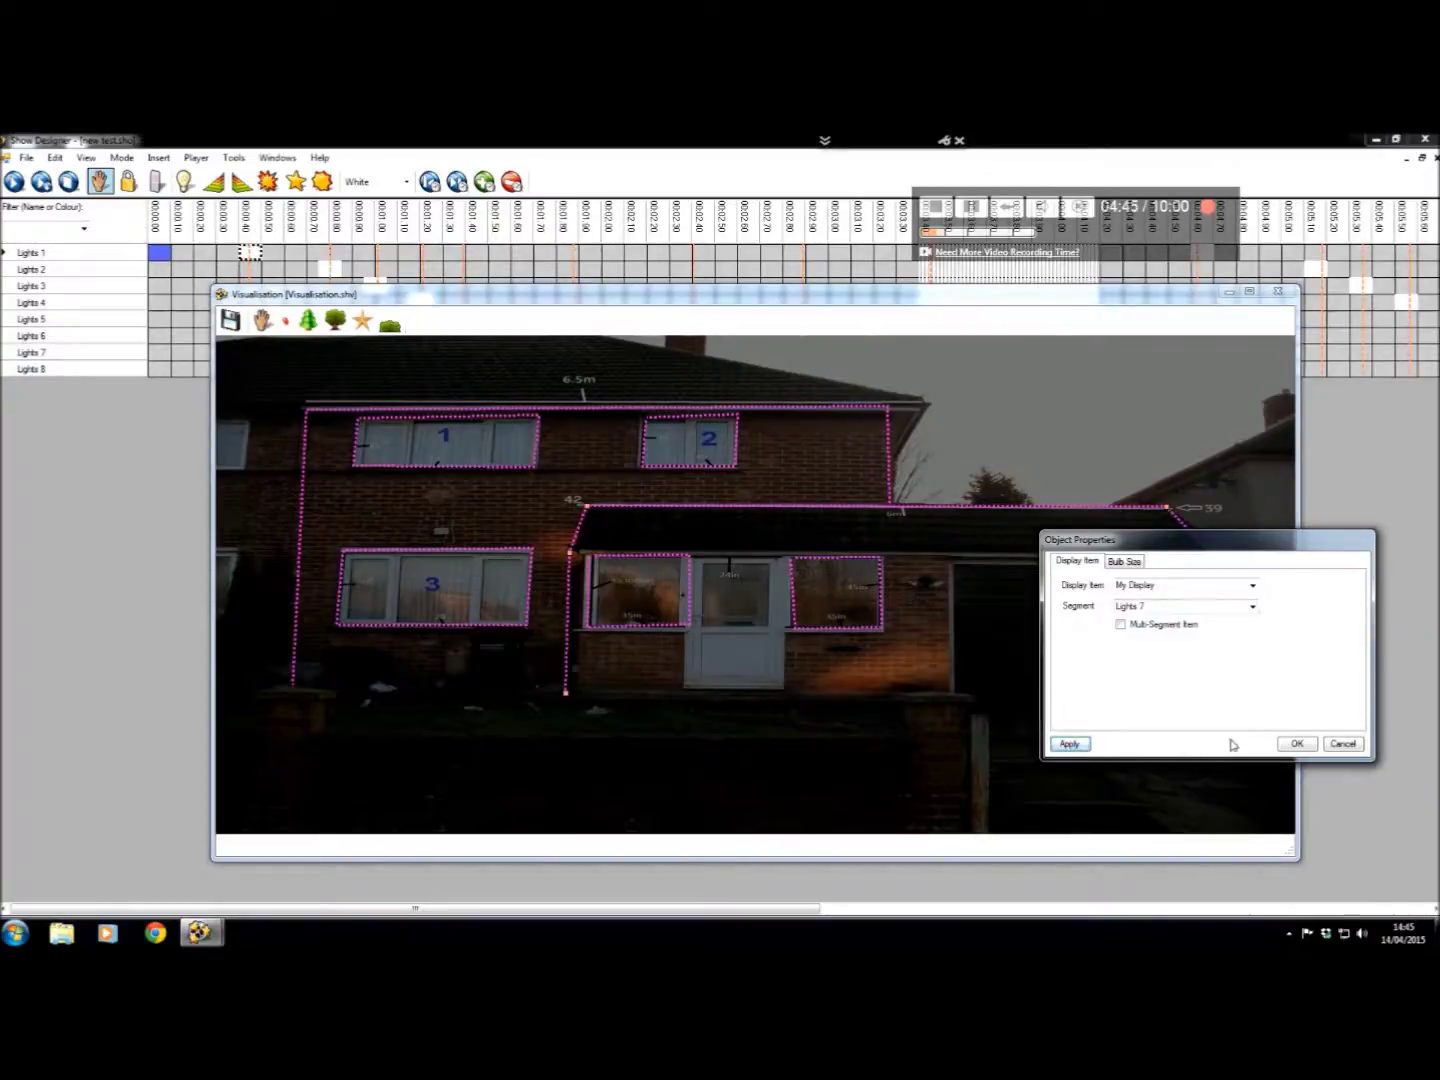
left_click(1293, 744)
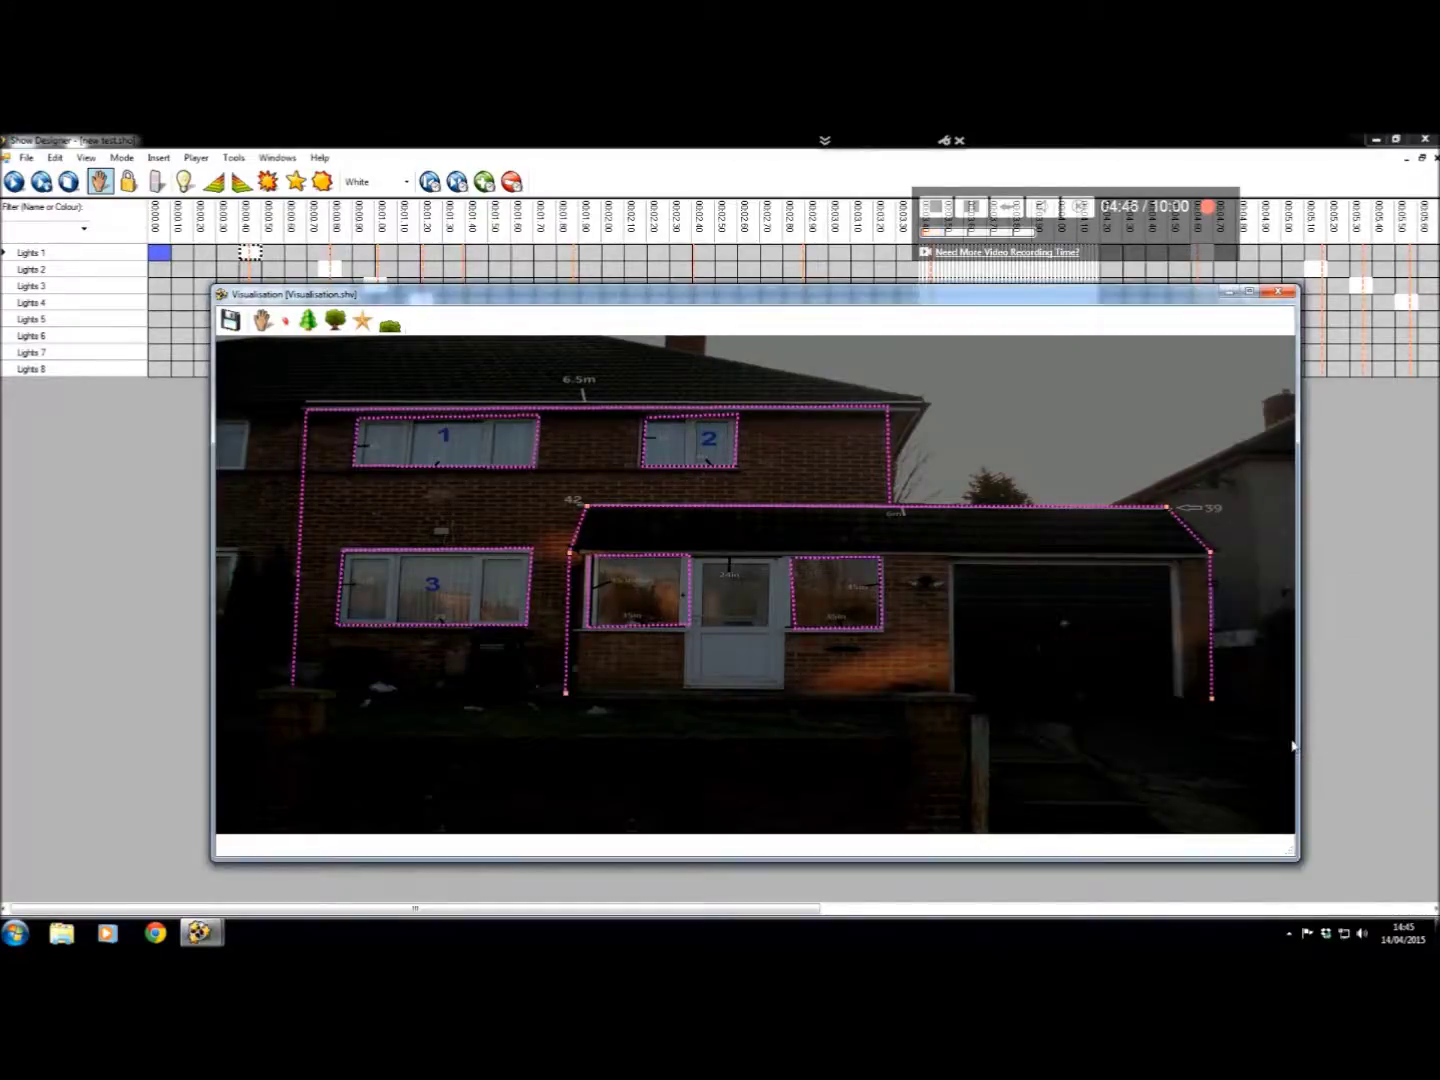
- Place a conifer-shaped light tree on the ground below window 3
left_click(308, 321)
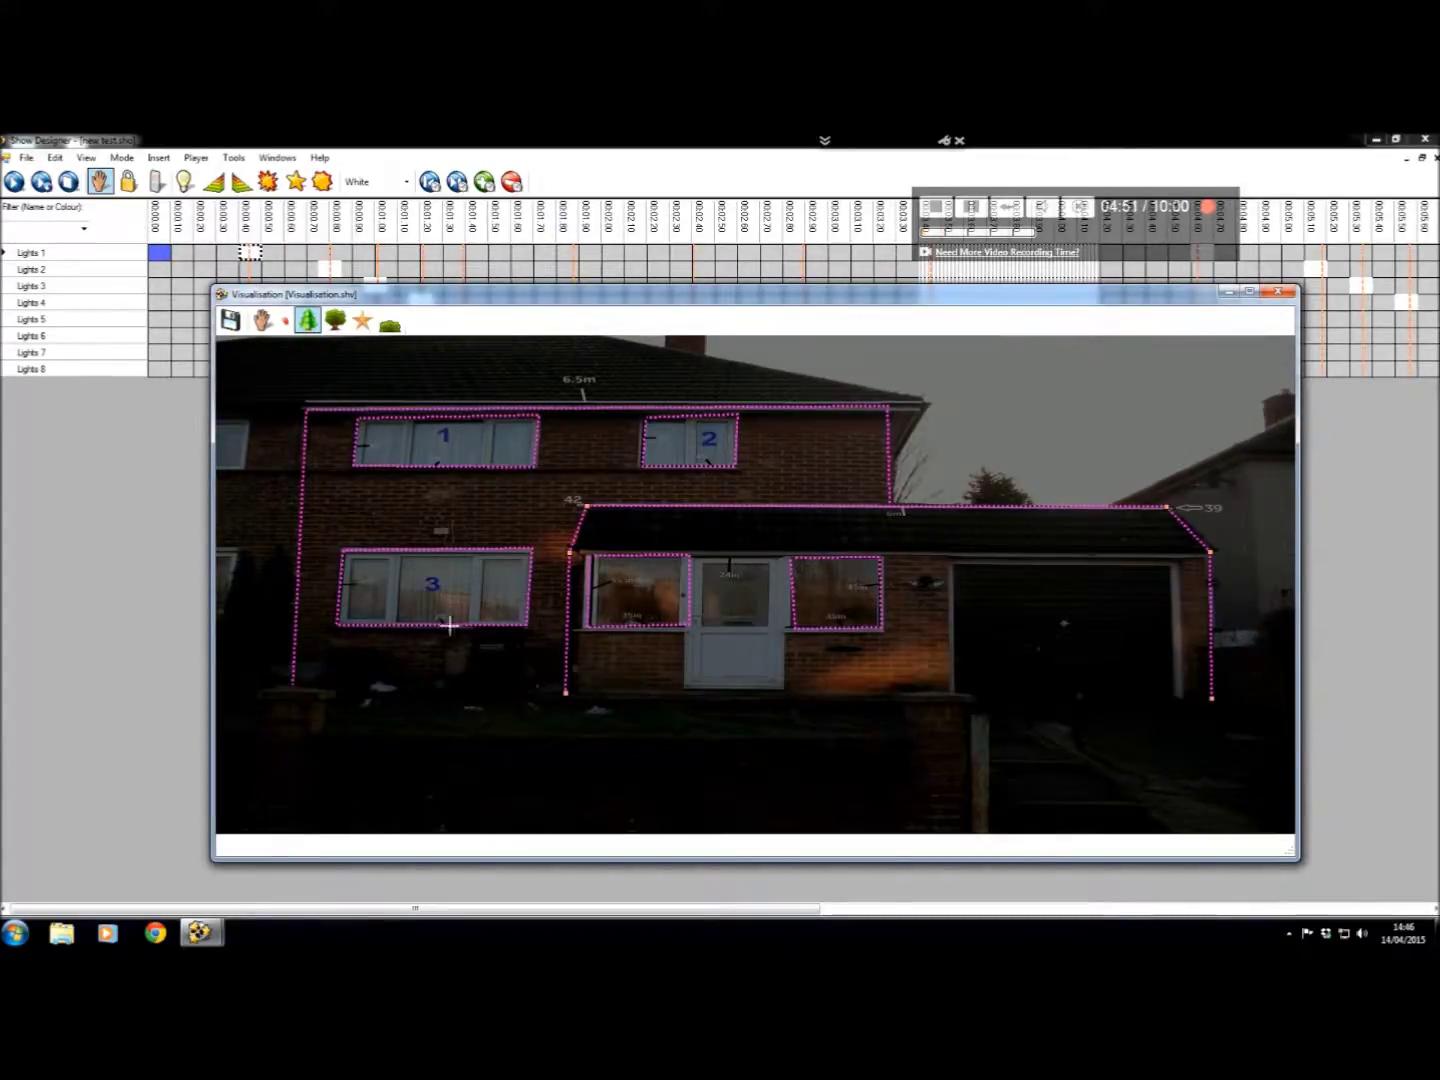
left_click(435, 673)
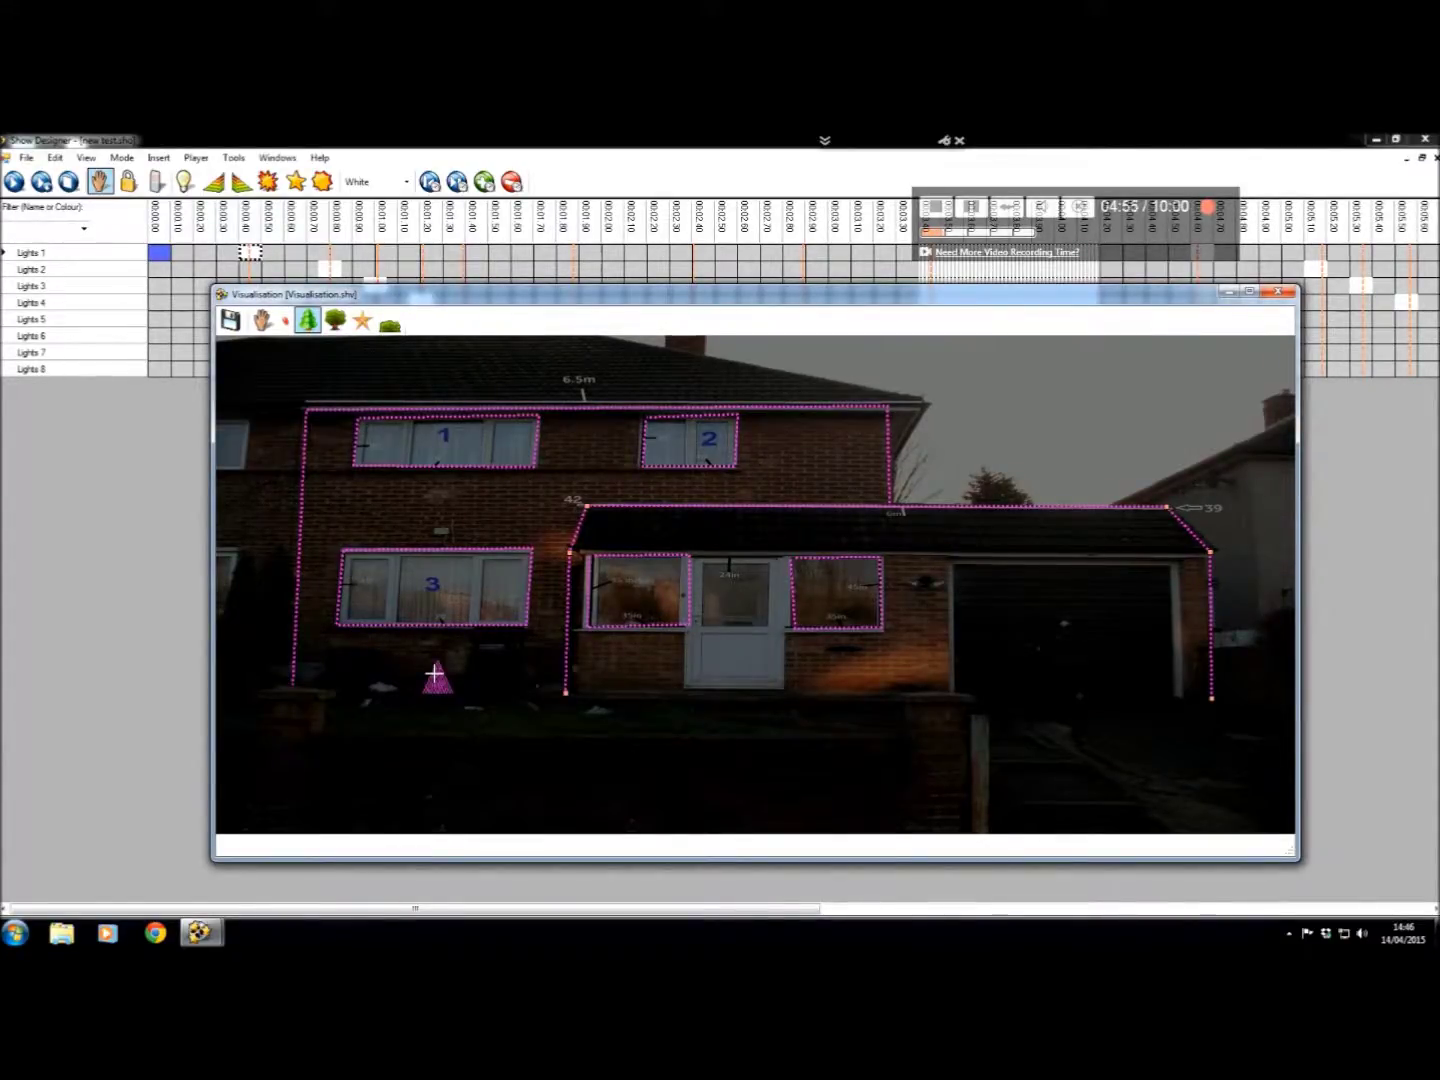
- Place two more light trees diagonally below the first and dismiss the object properties without changes
left_click(445, 697)
left_click(464, 720)
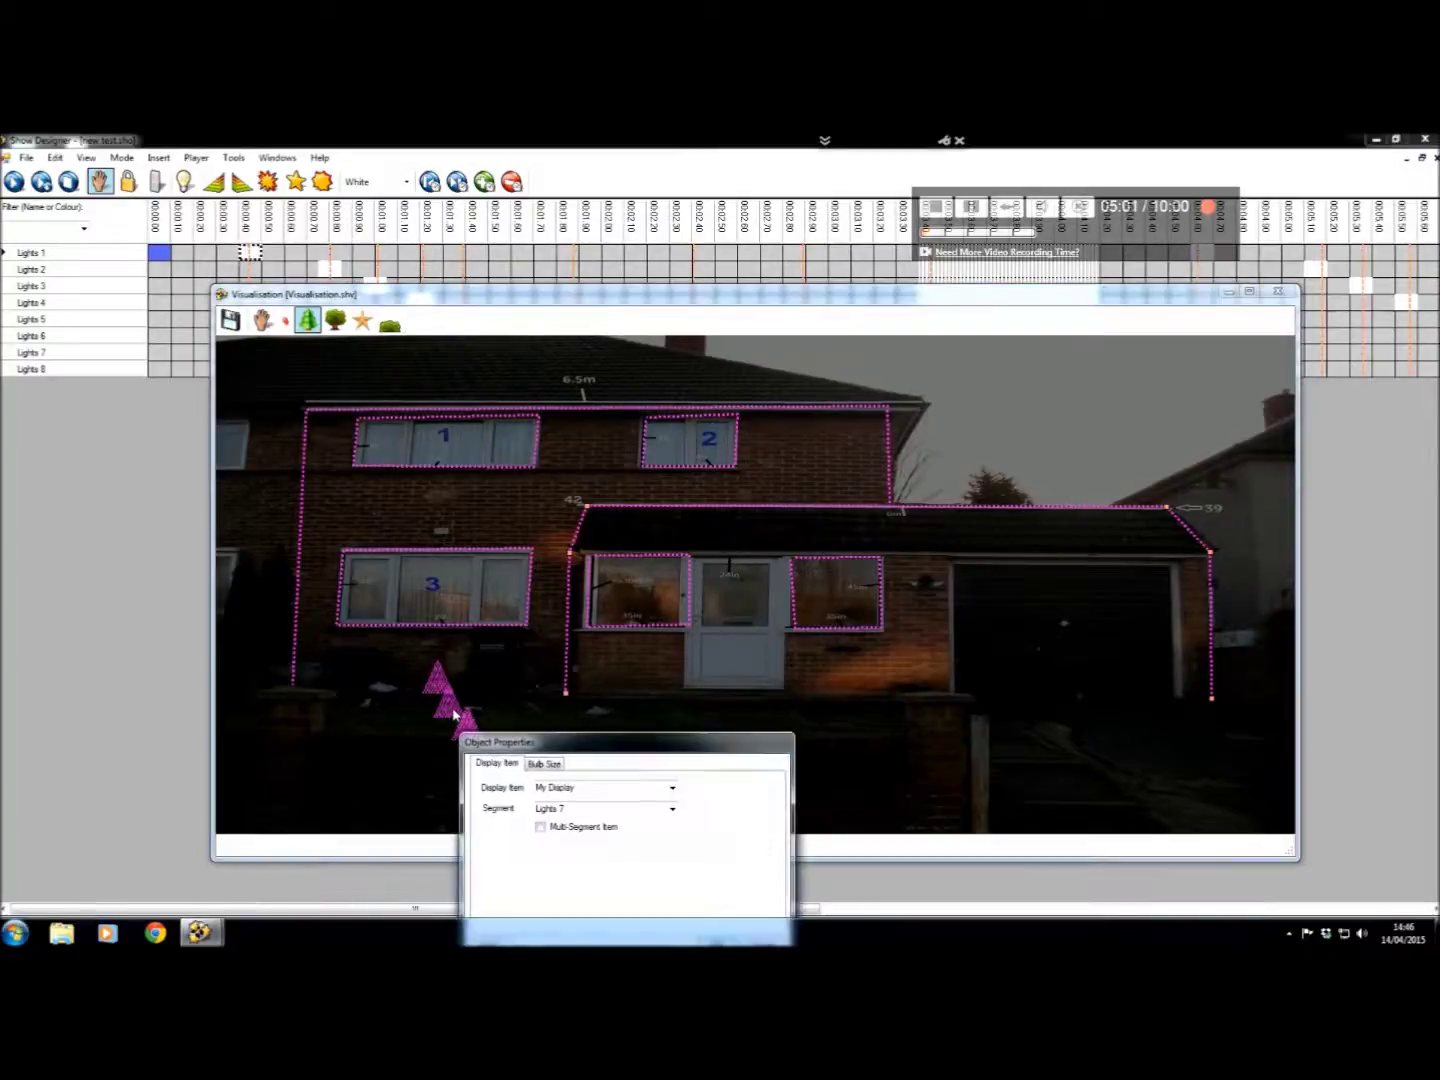
left_click_drag(760, 745, 747, 594)
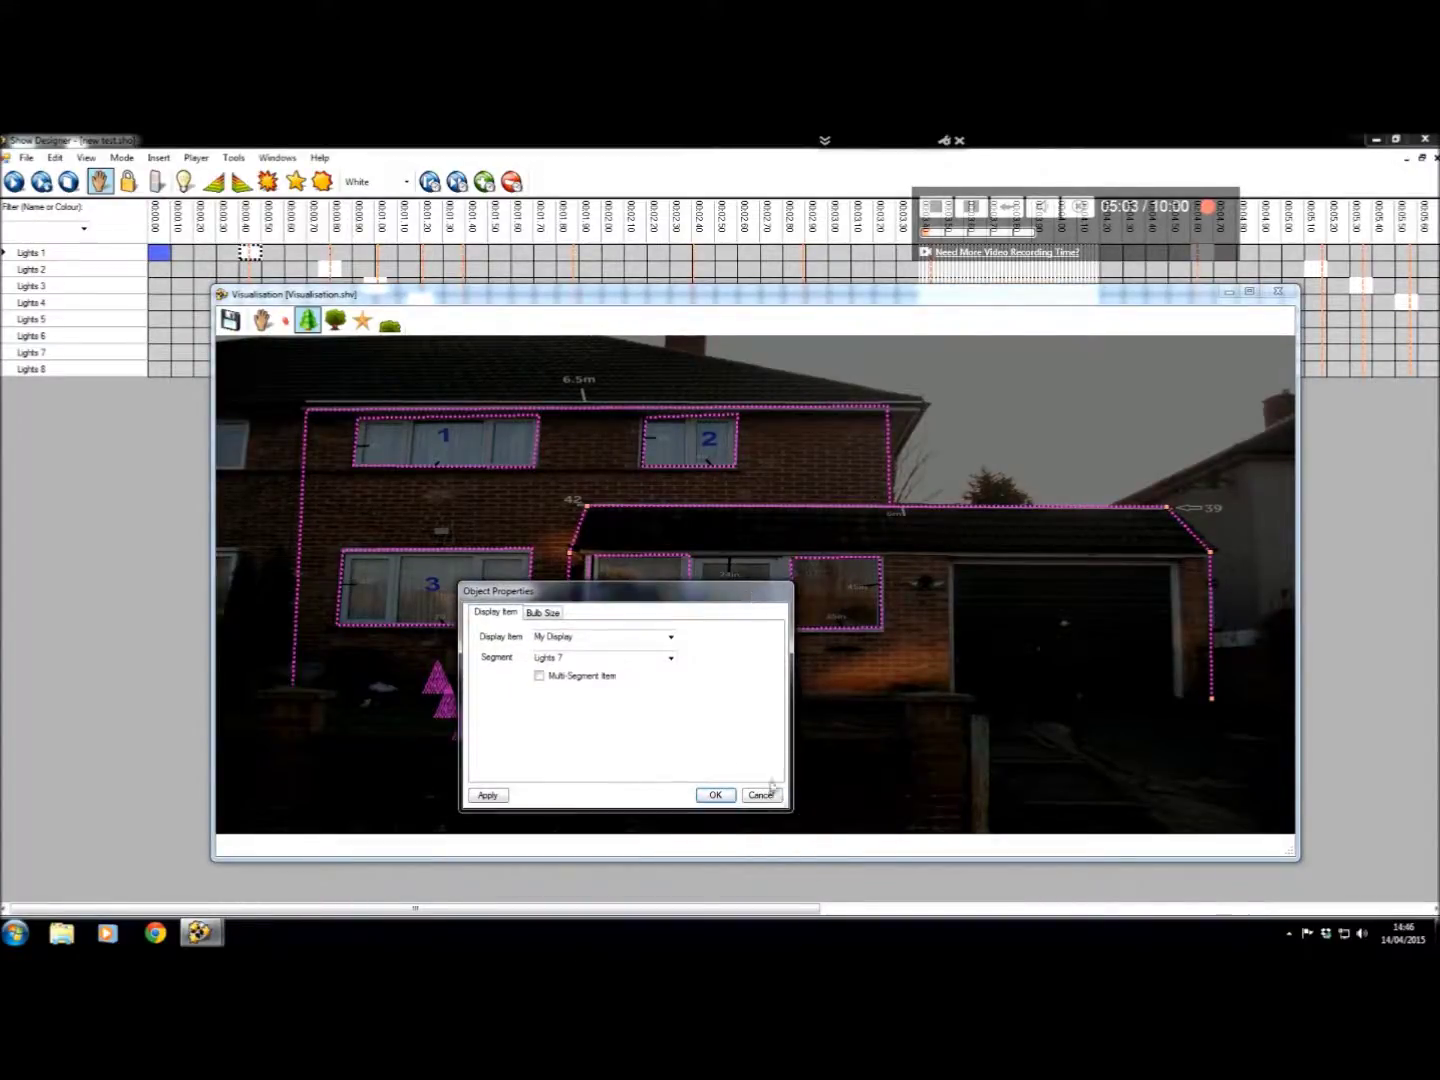
left_click(764, 798)
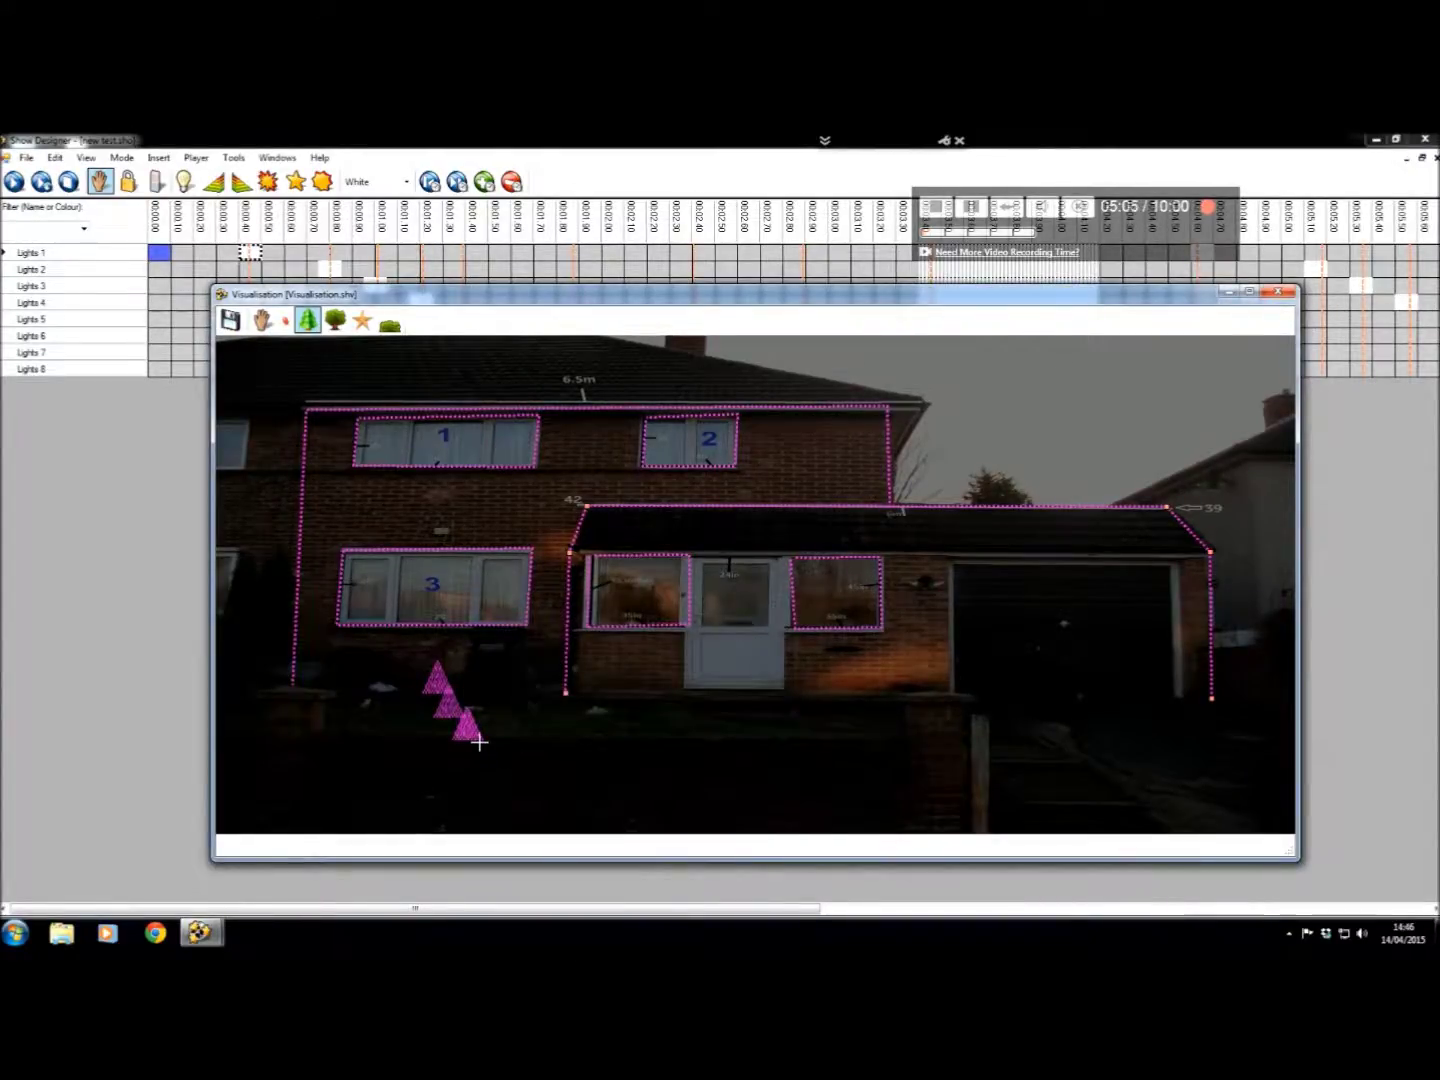
- Delete the two extra light trees, keeping only the one directly below window 3
left_click(262, 320)
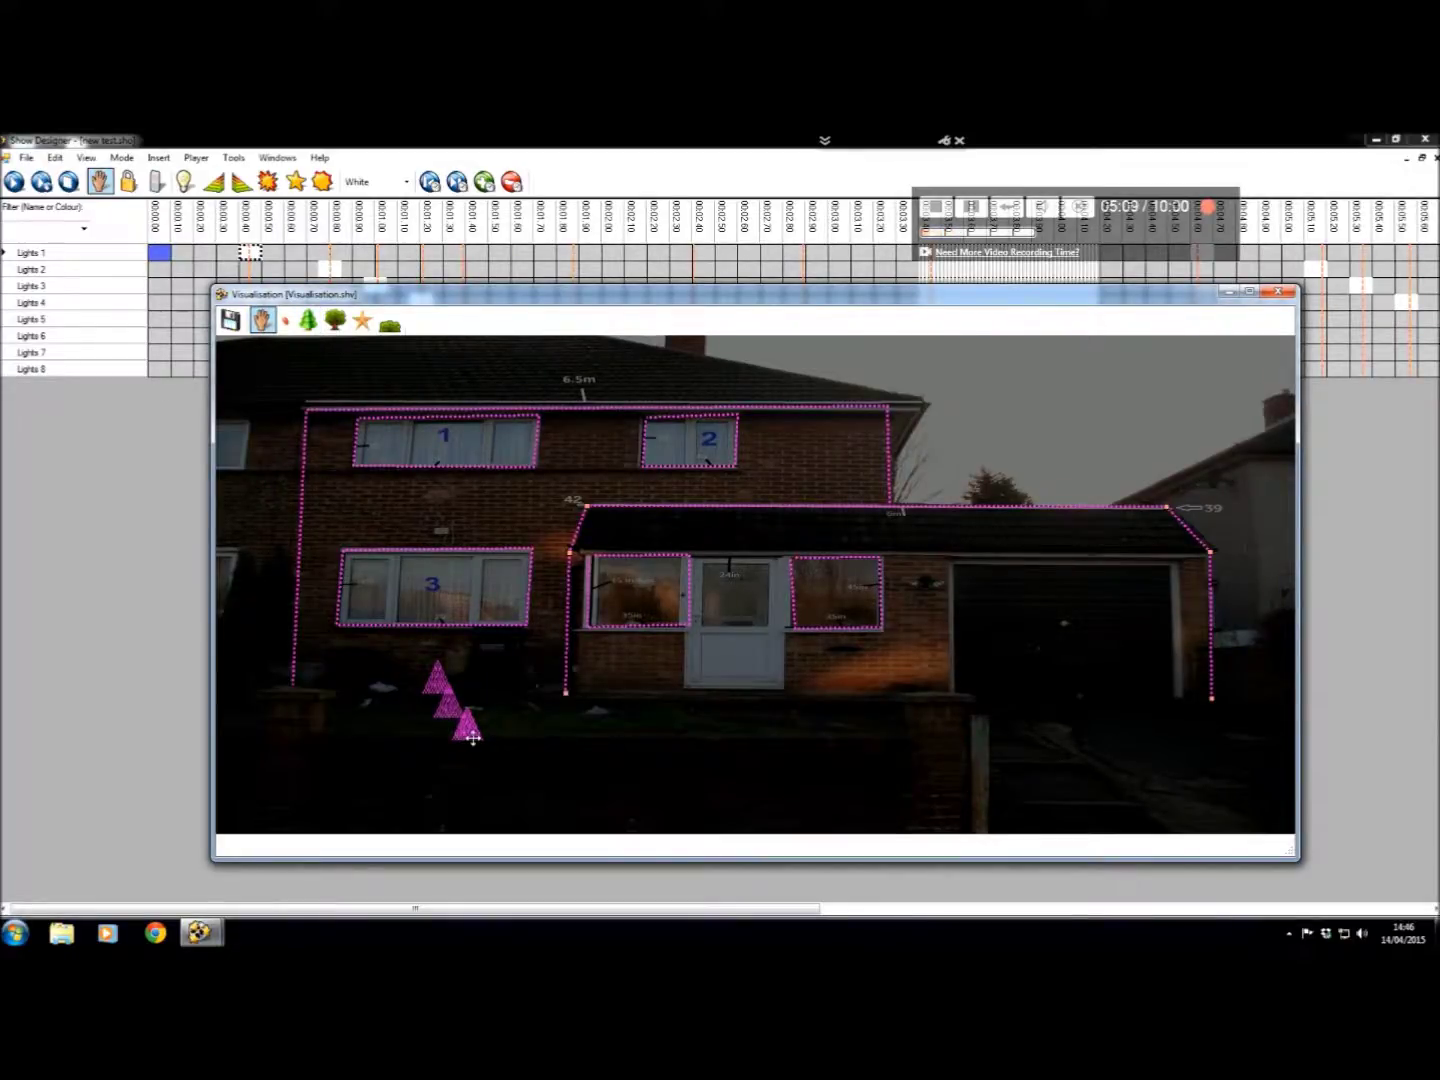
right_click(473, 737)
key("Escape")
right_click(455, 710)
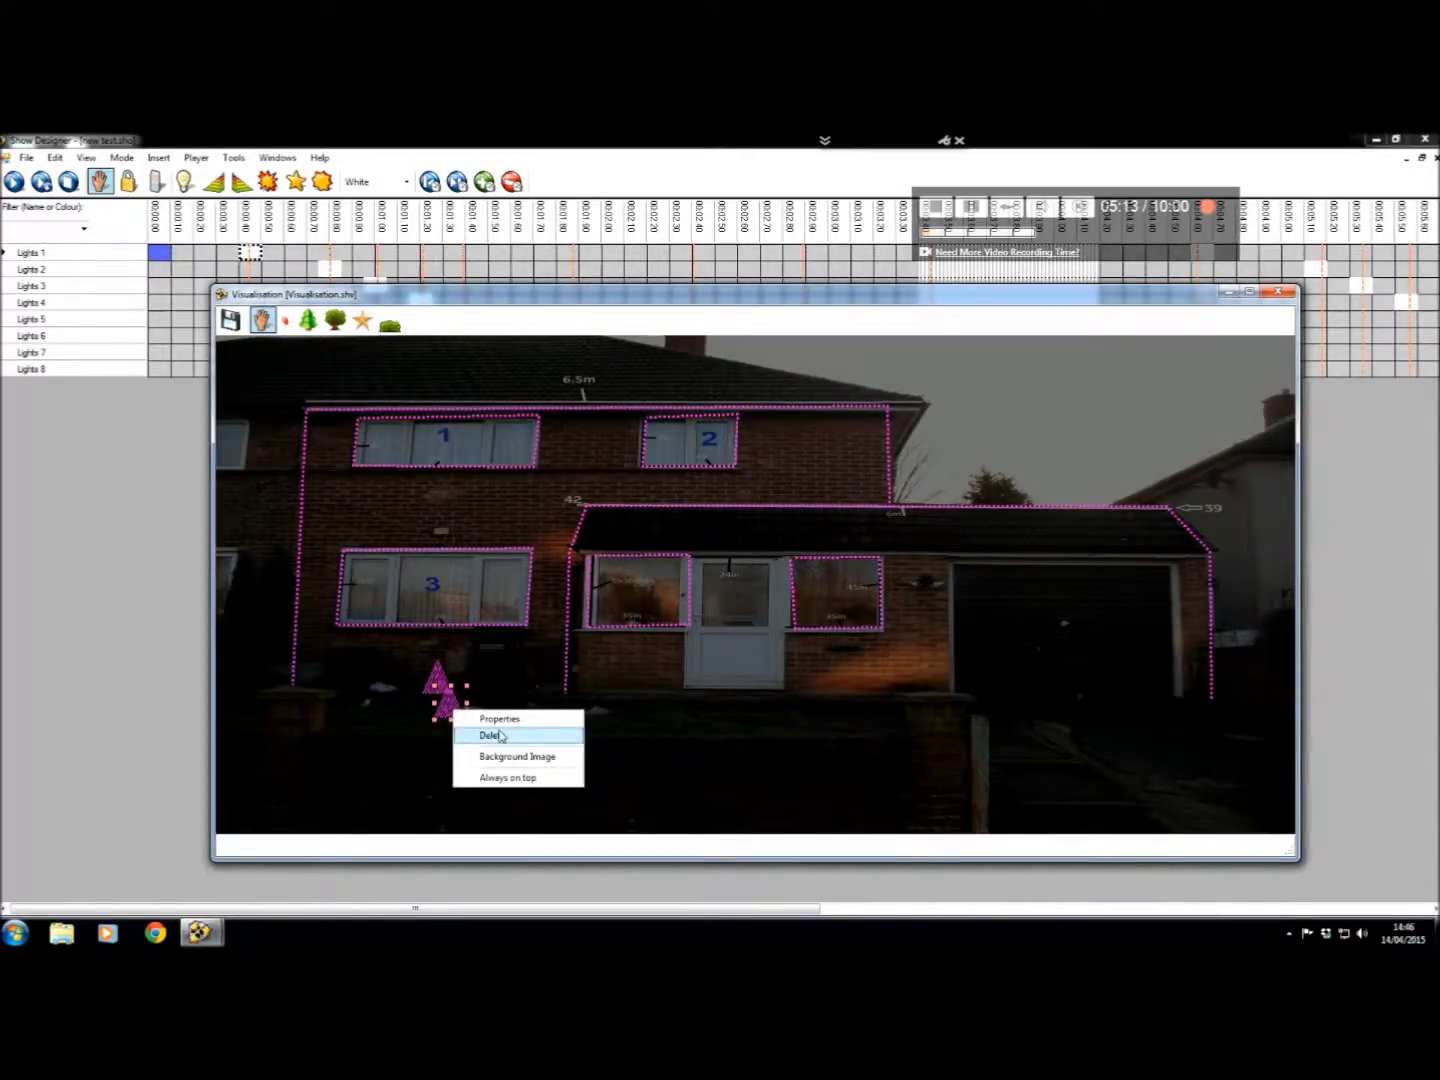
left_click(500, 736)
right_click(480, 738)
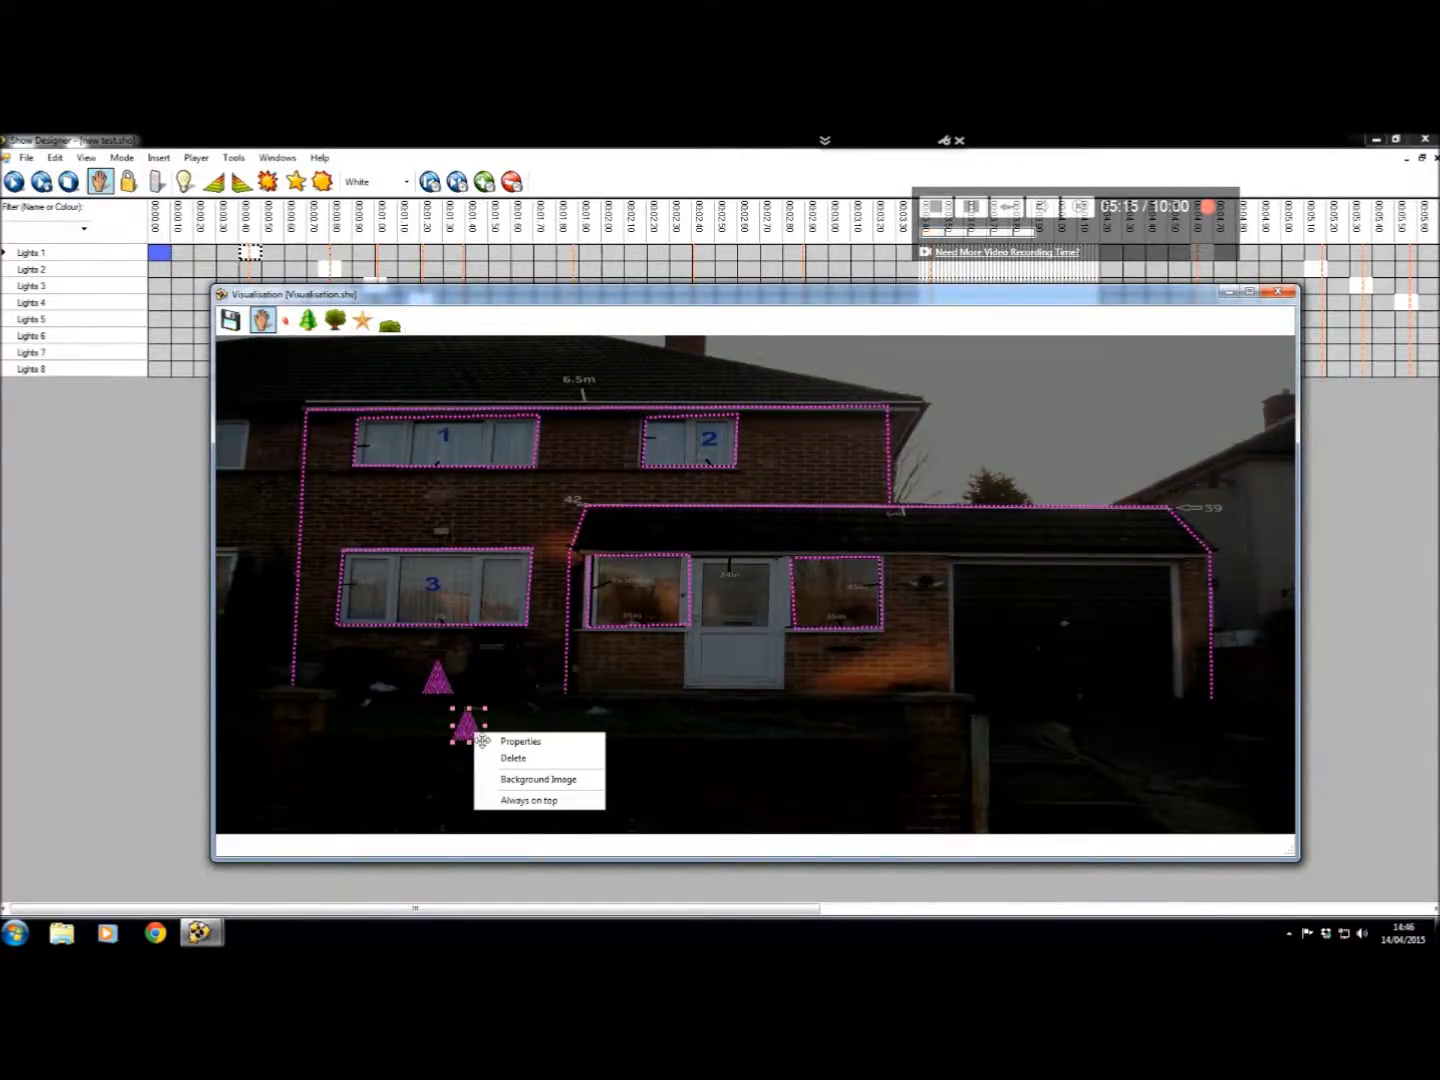
left_click(506, 760)
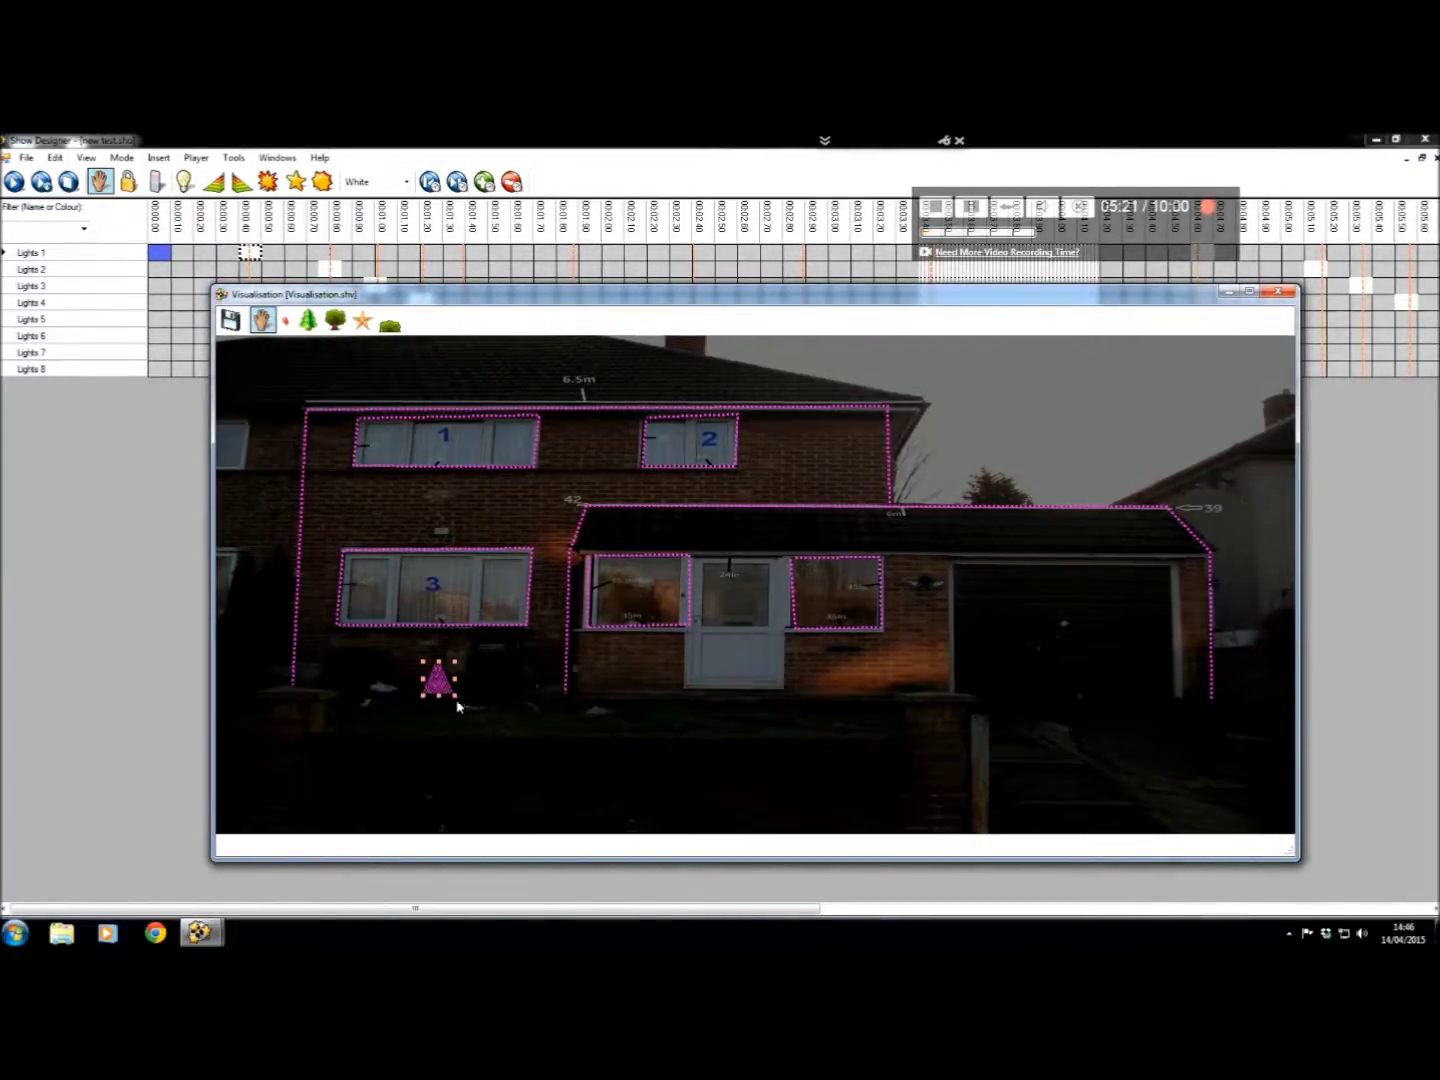
- Enlarge the light tree below window 3 and assign it to display item My Display, segment Lights 8
mouse_move(458, 700)
left_mouse_down()
mouse_move(562, 750)
mouse_move(486, 771)
mouse_move(510, 730)
mouse_move(487, 727)
left_mouse_up()
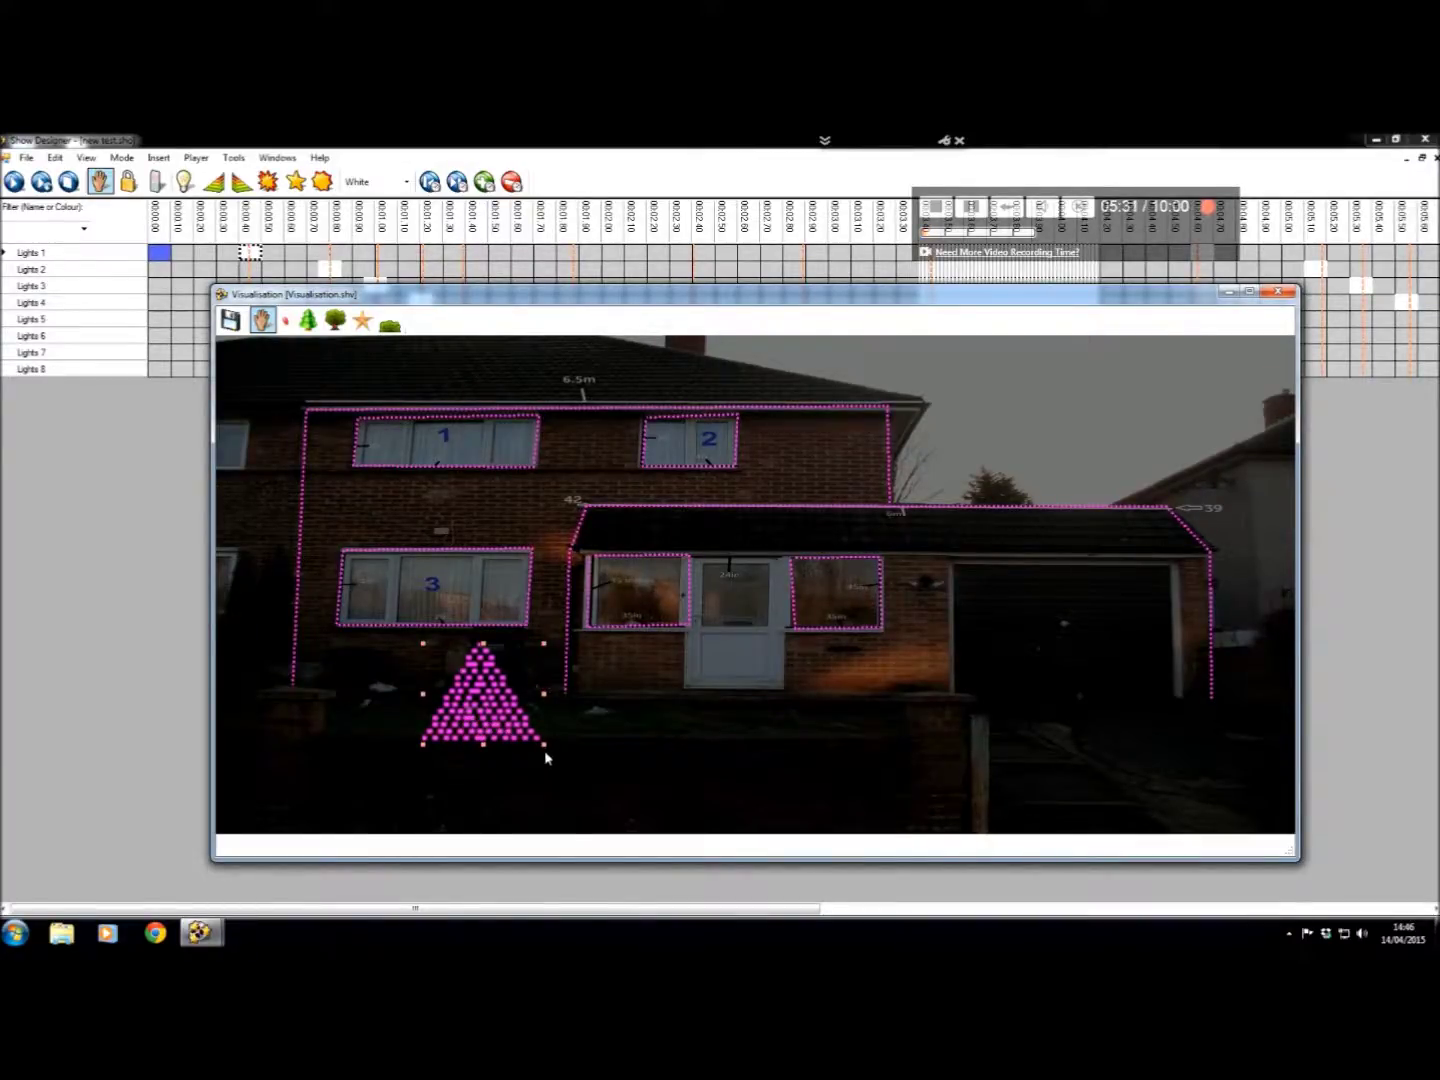
double_click(474, 726)
left_click(687, 800)
left_click(682, 810)
left_click(687, 818)
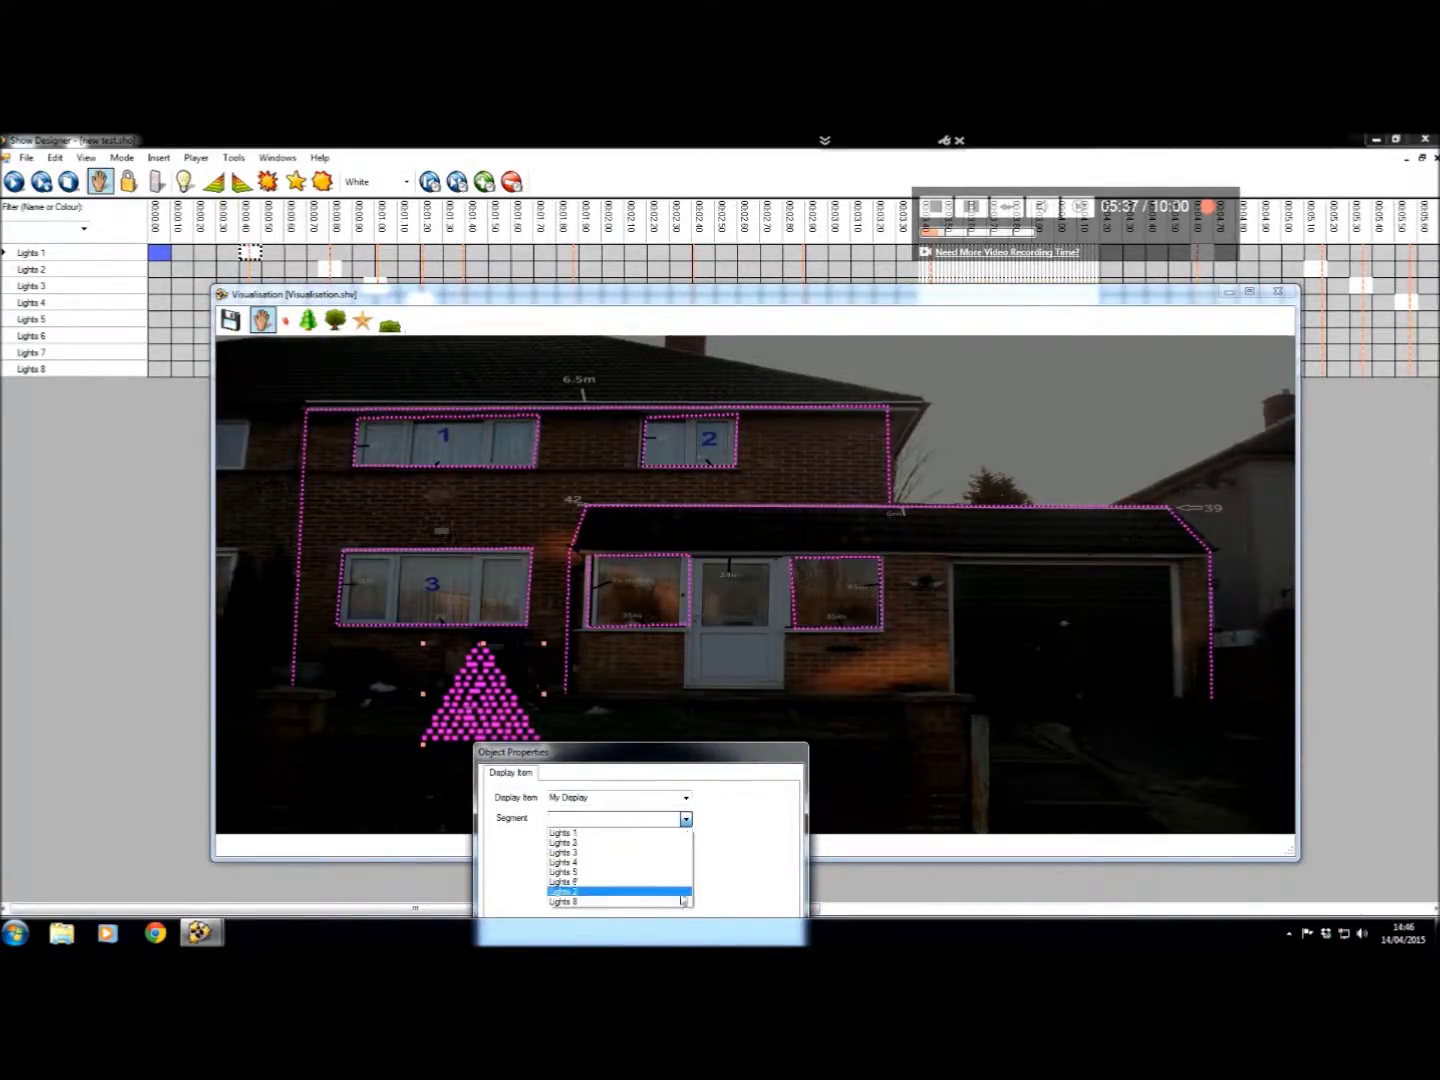
left_click(680, 903)
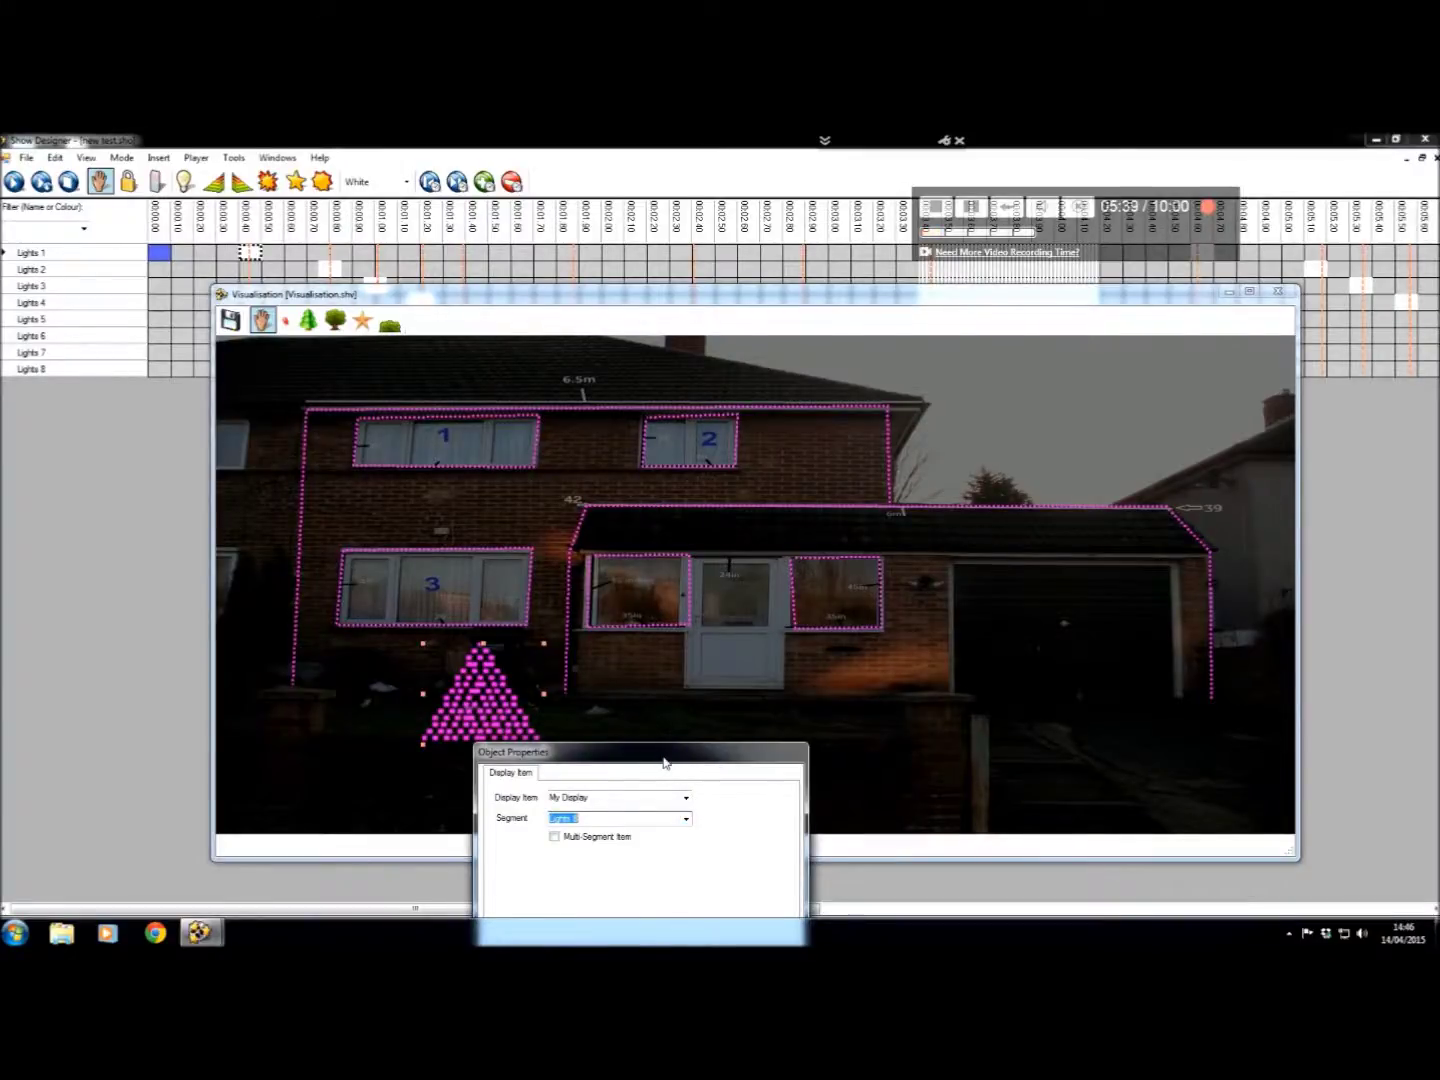
left_click_drag(664, 762, 660, 542)
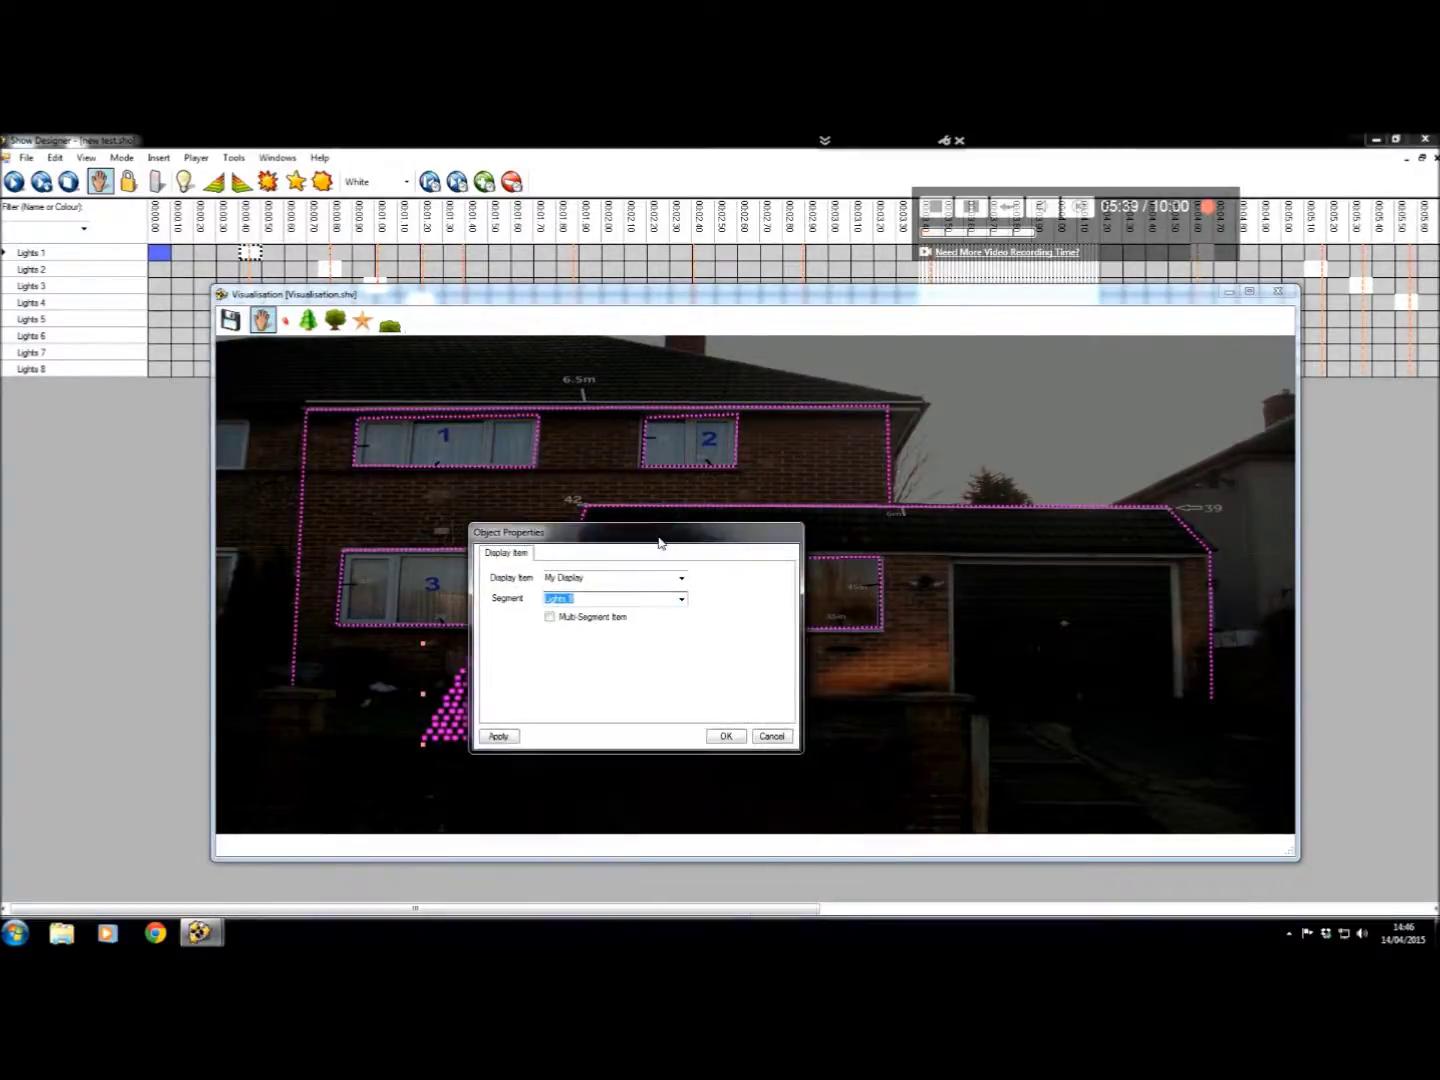
left_click(726, 736)
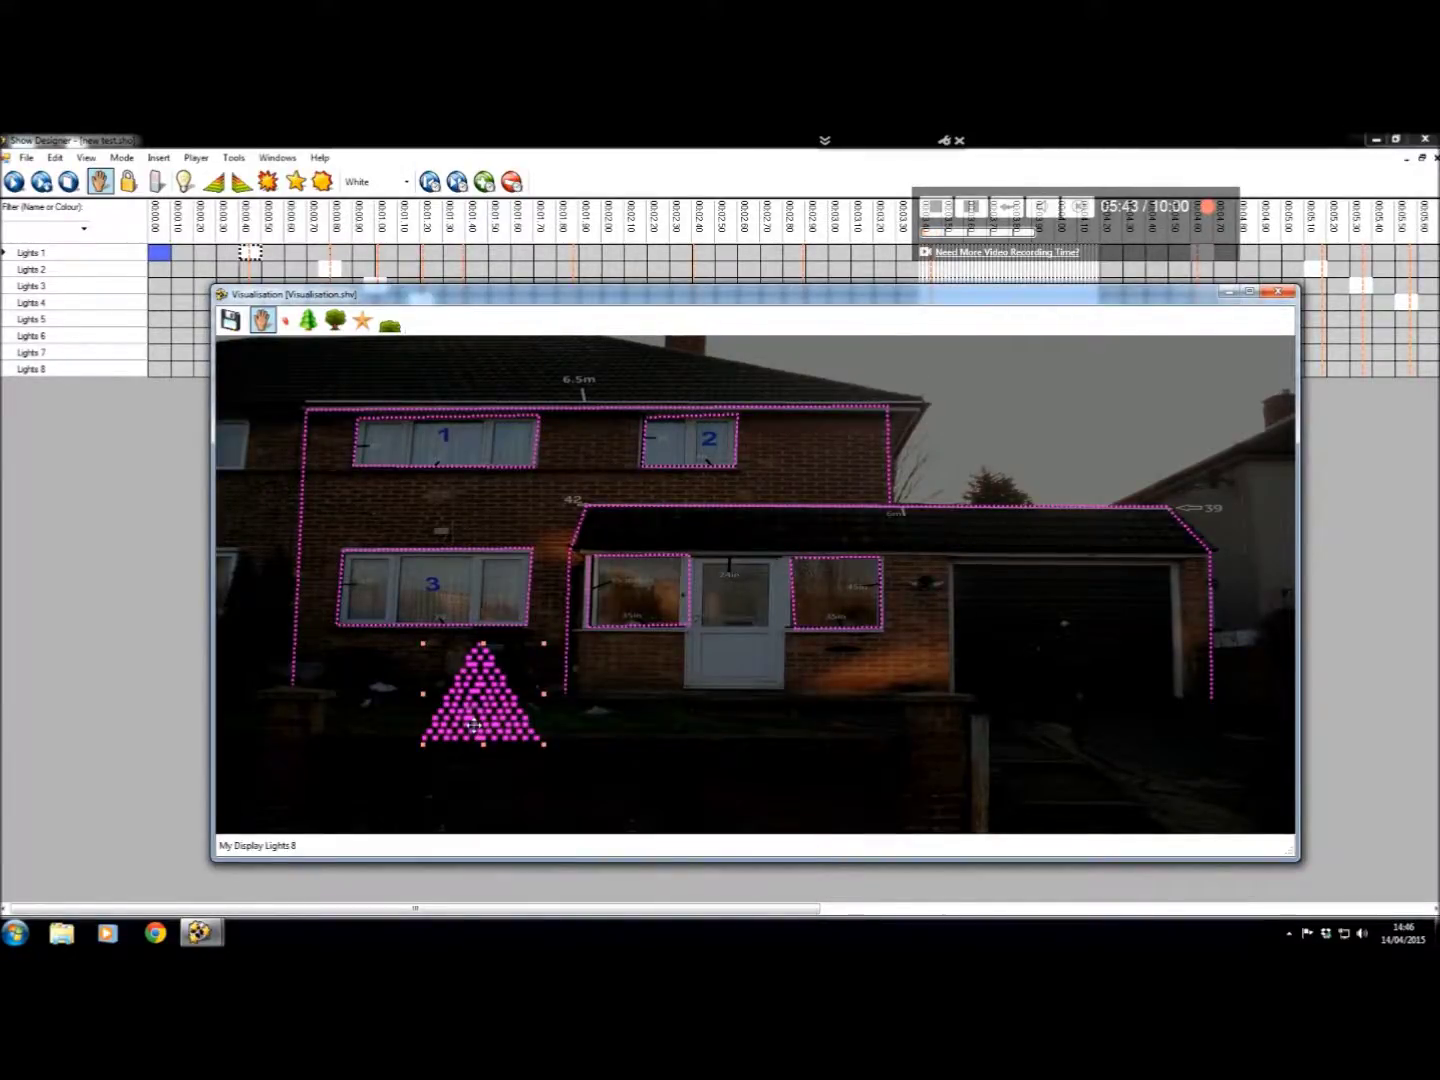
- Check the light tree's object properties again and close the visualisation window
double_click(466, 722)
left_click_drag(548, 754, 557, 552)
left_click(735, 750)
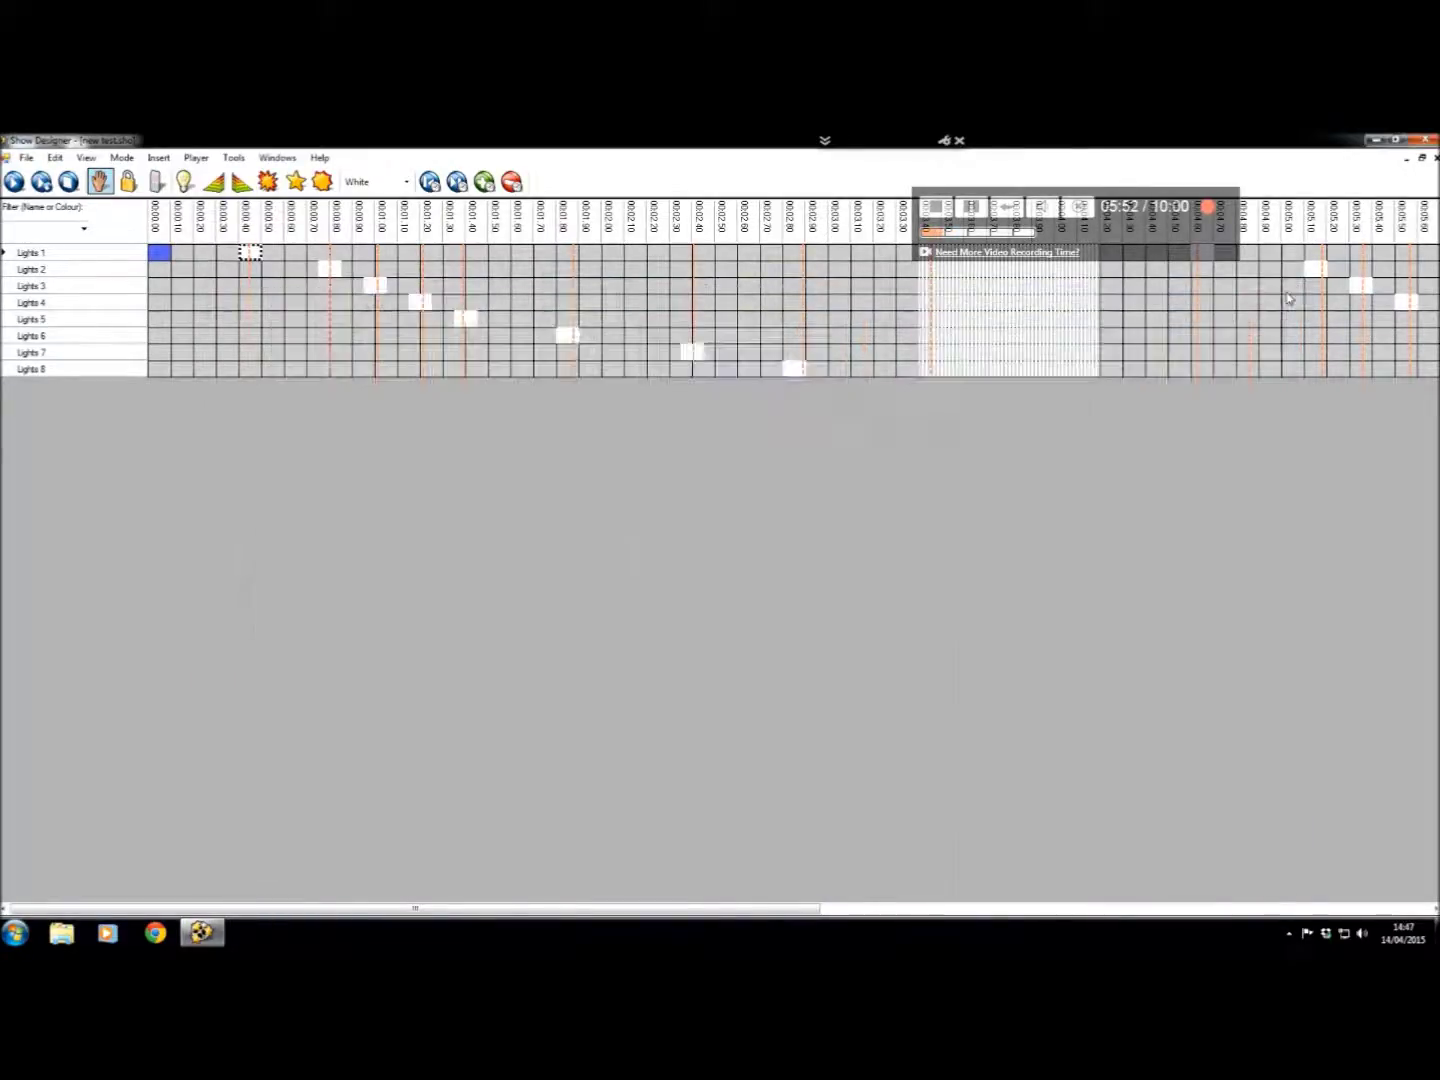
left_click(1280, 293)
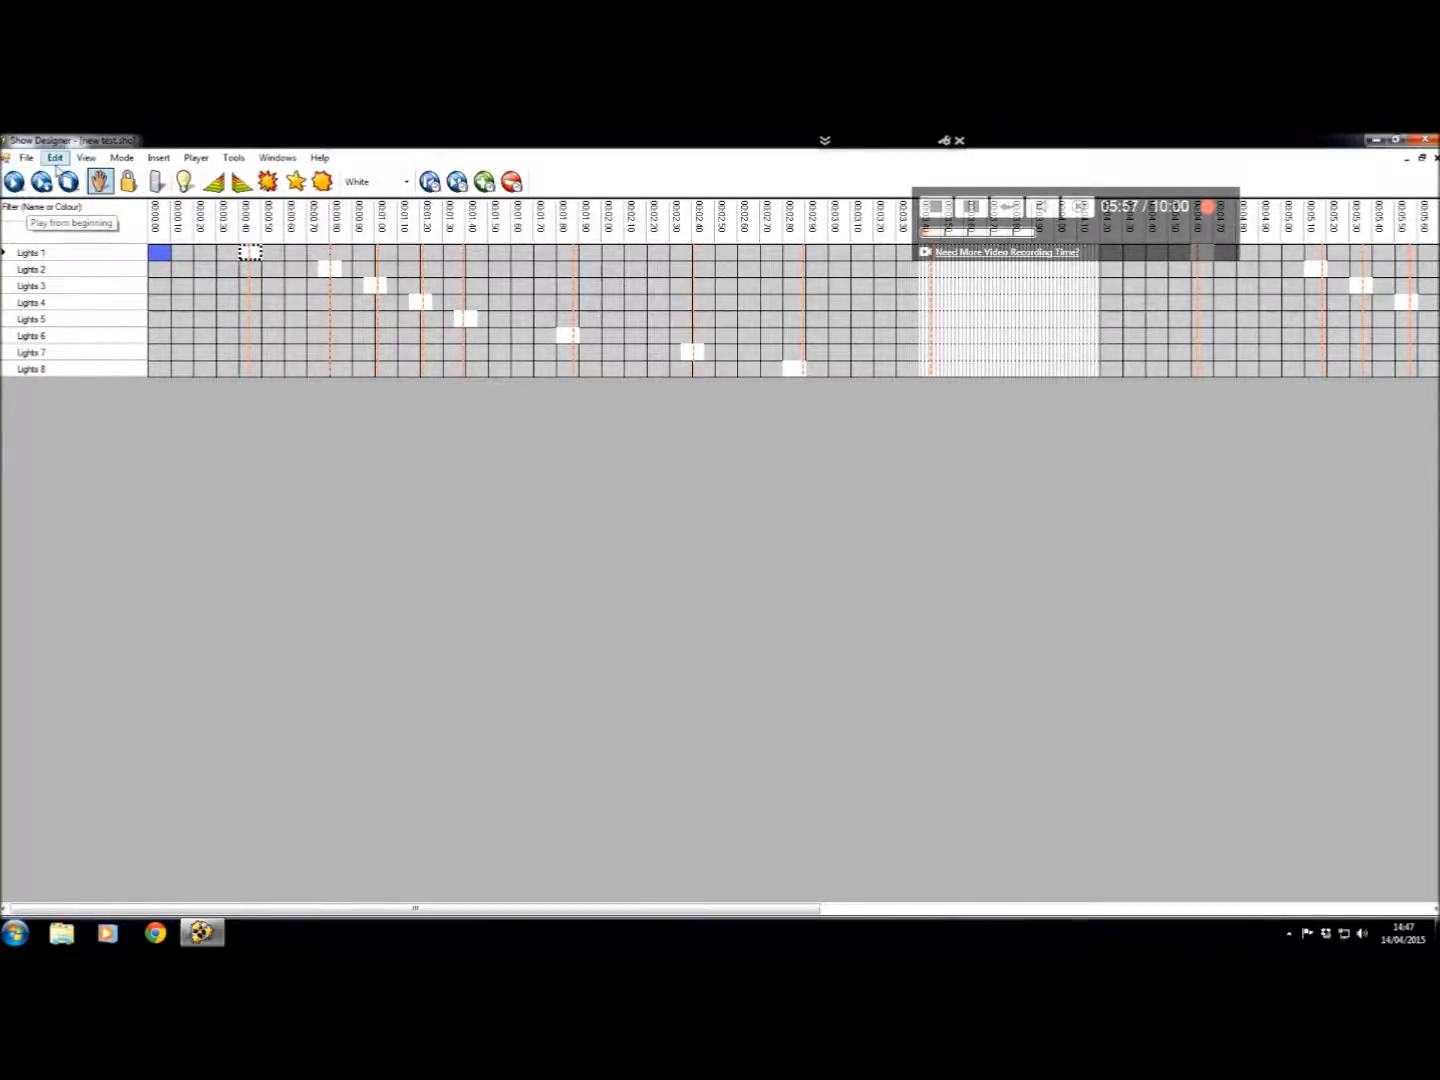
- Reopen the visualisation in an enlarged window below the channel grid and play the show
left_click(86, 157)
left_click(88, 229)
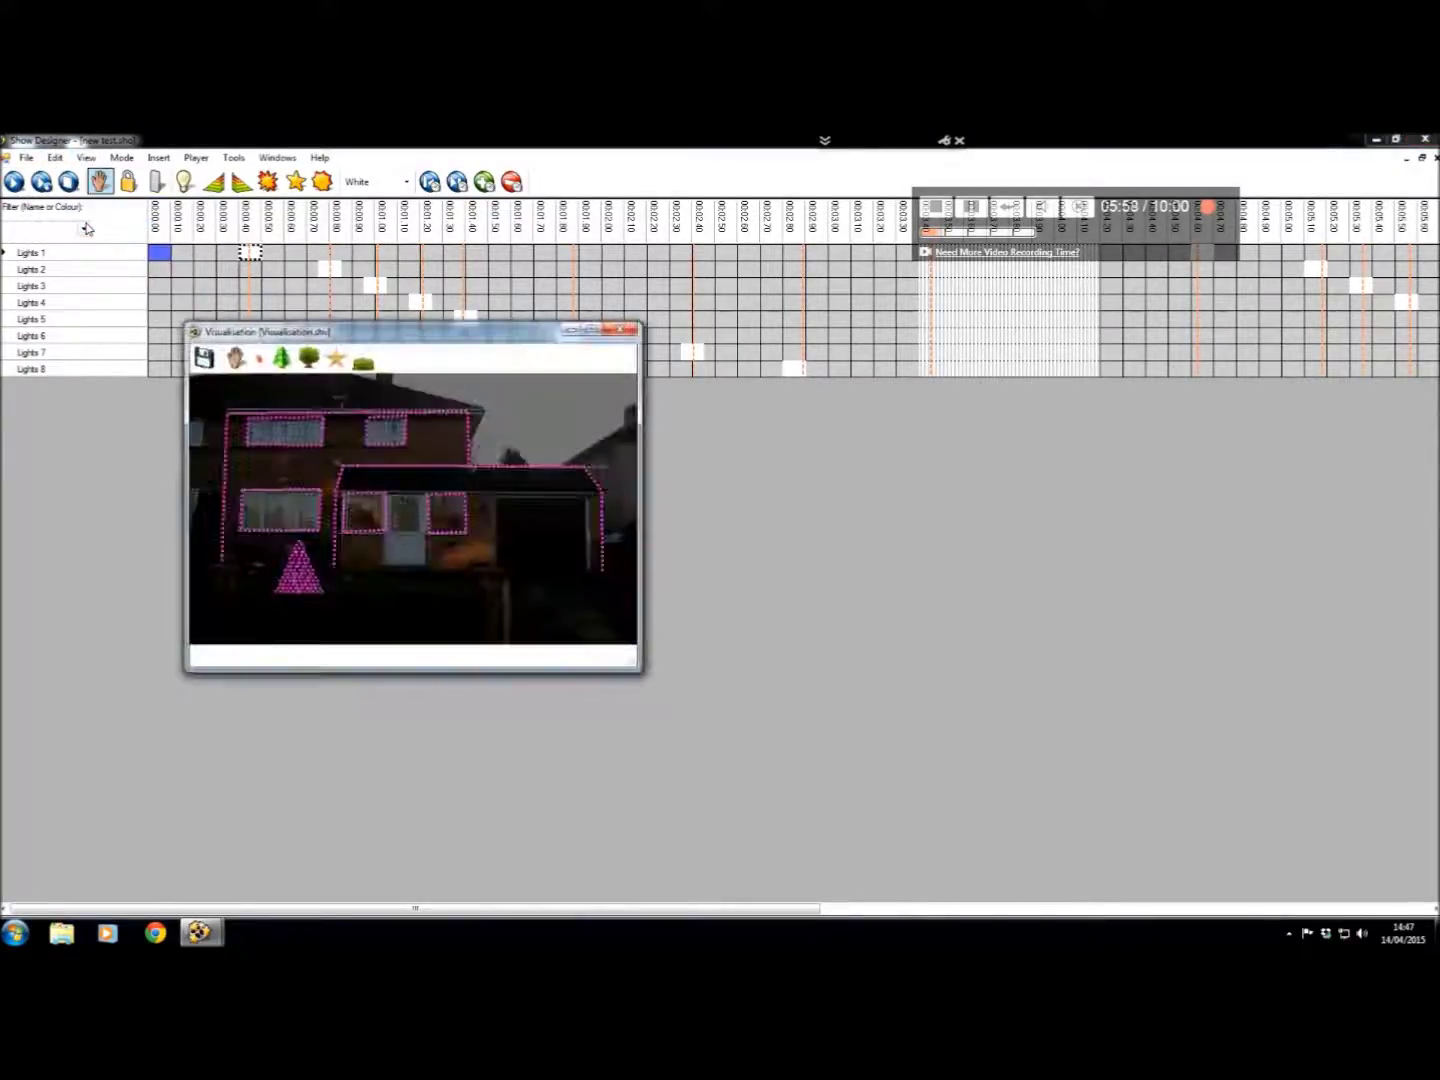
left_click_drag(648, 680, 1108, 864)
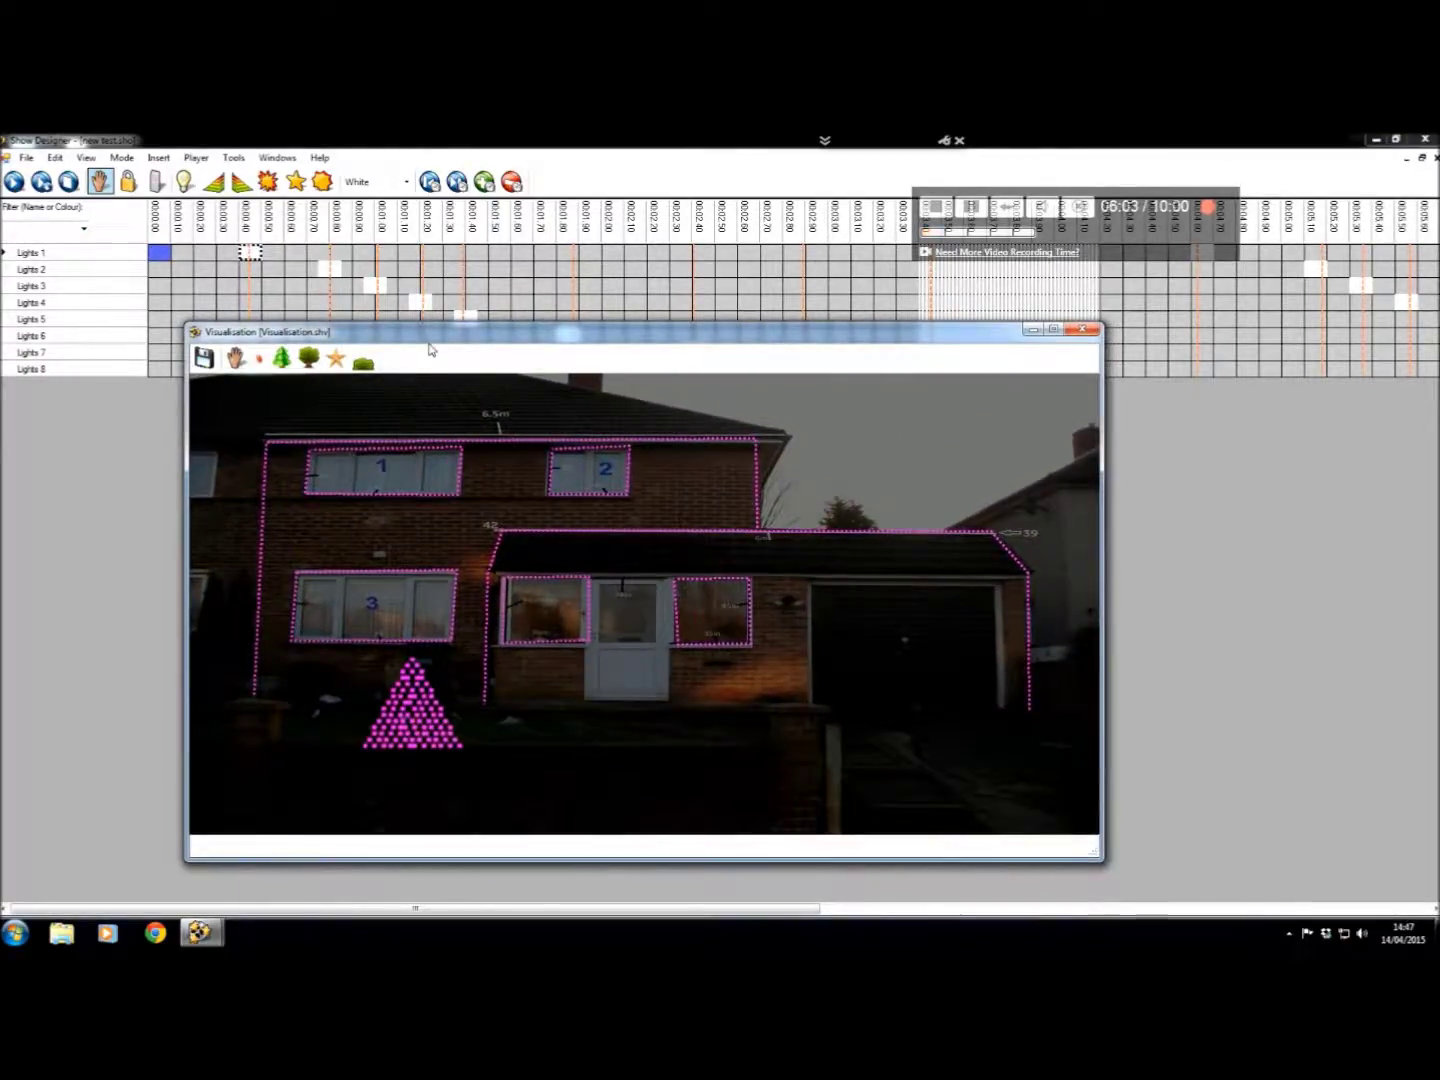
left_click_drag(437, 347, 548, 405)
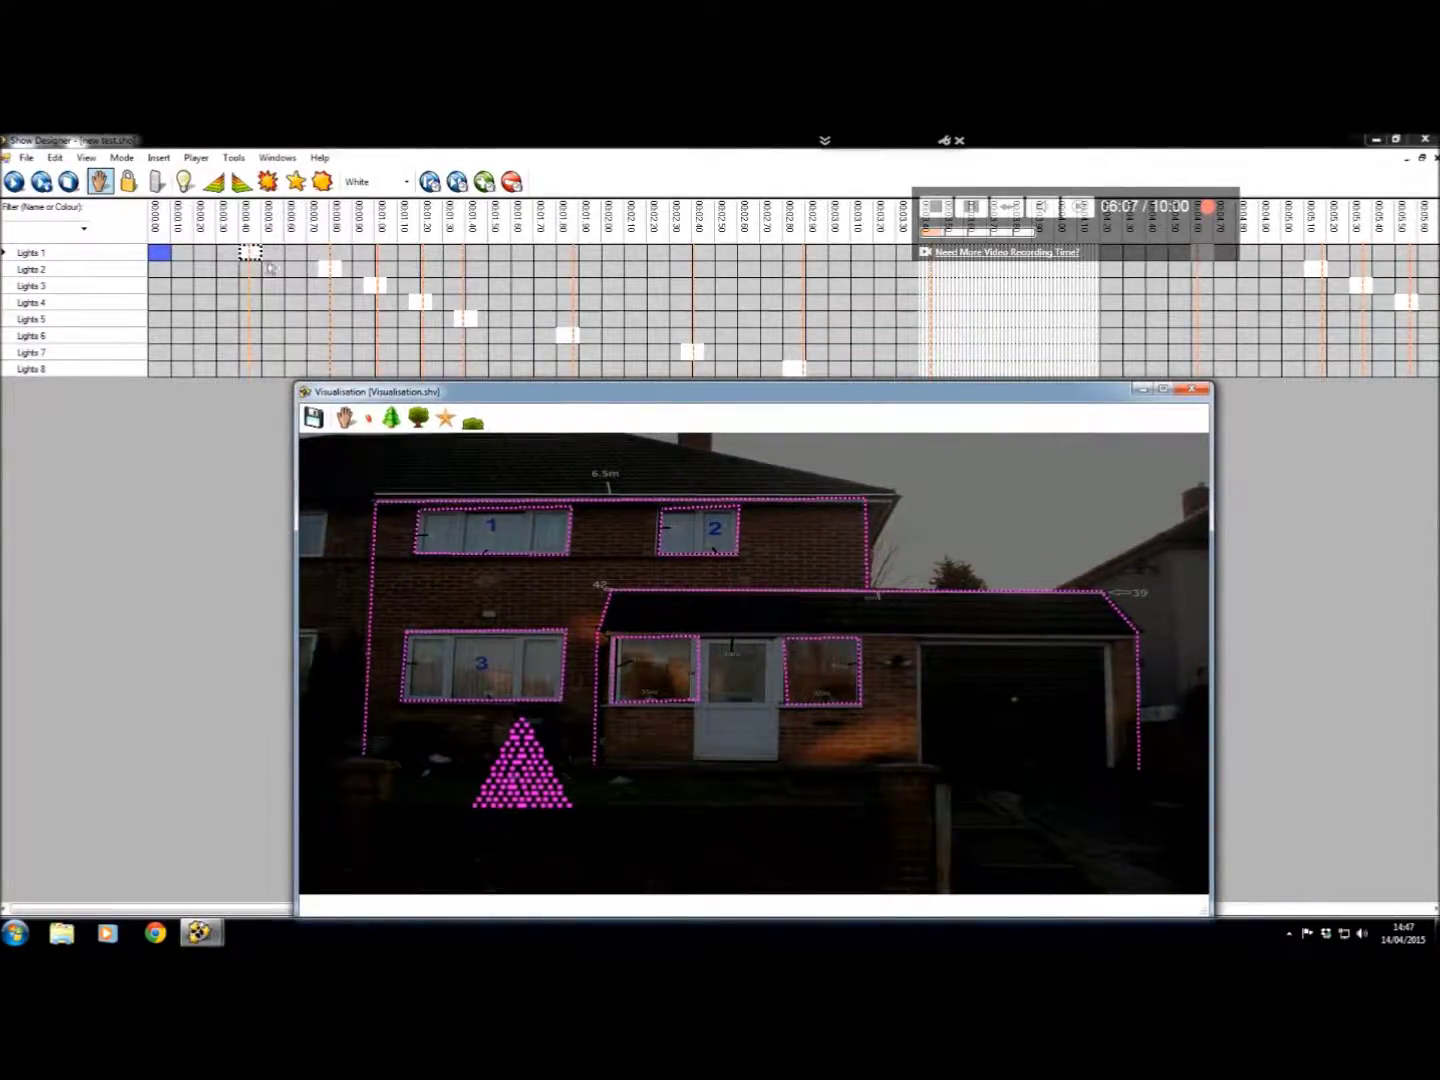
left_click(15, 184)
left_click(15, 184)
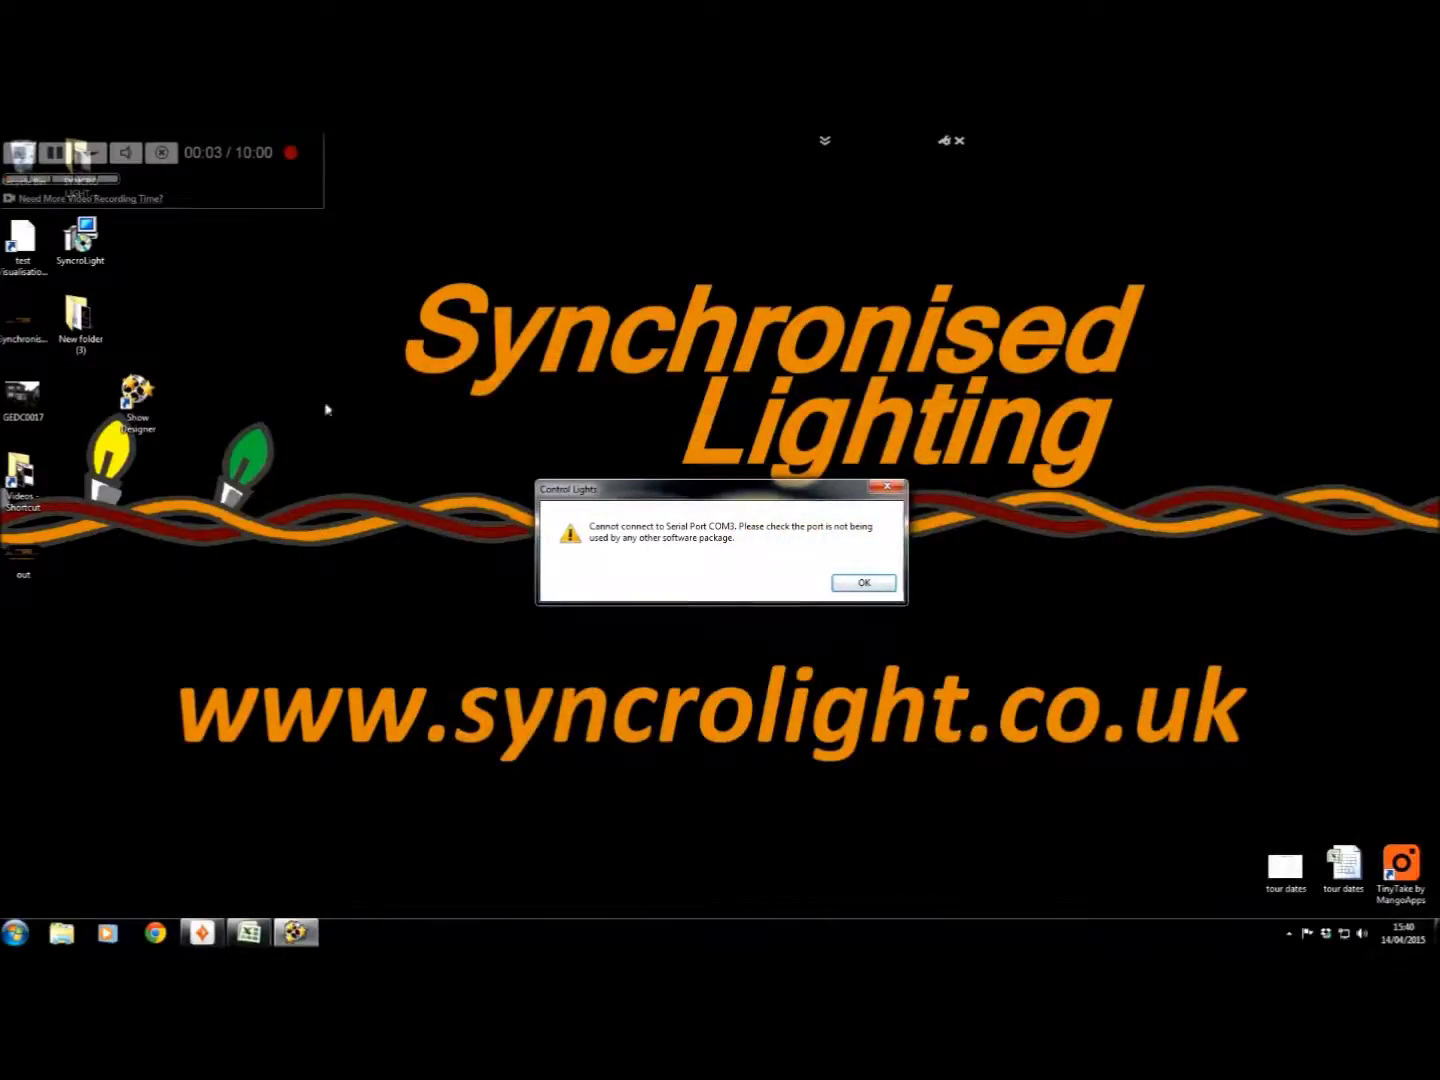
- Dismiss the serial port warning, open the Configuration Editor and expand Show down to the segments of My Display
left_click(860, 584)
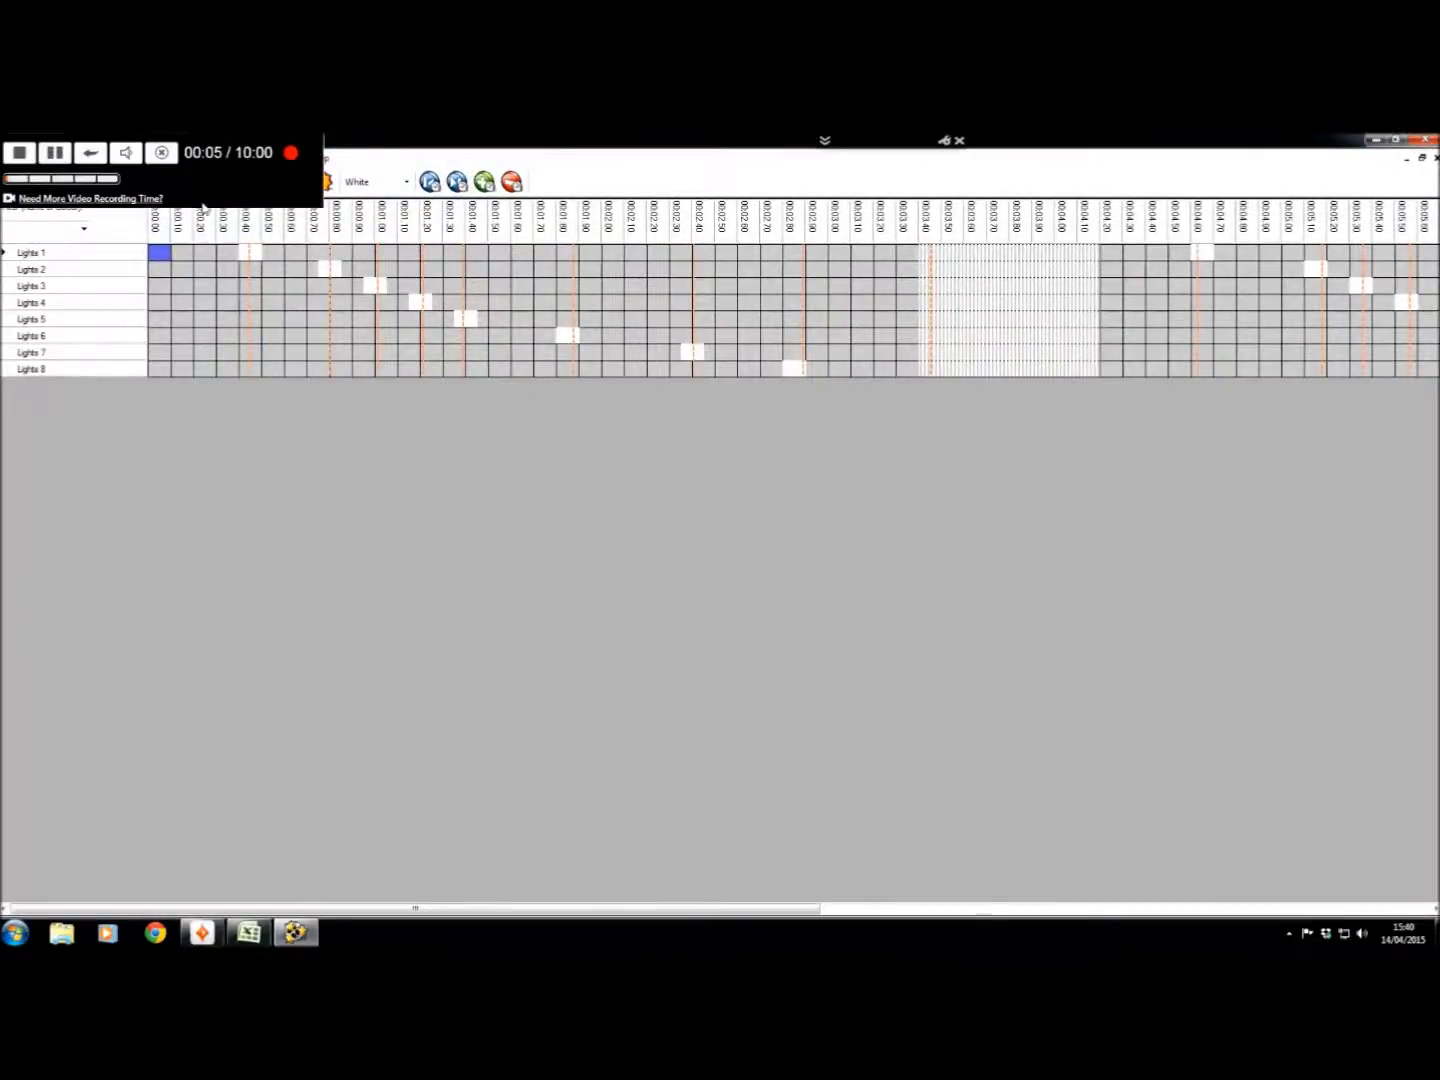
left_click_drag(420, 194, 1152, 286)
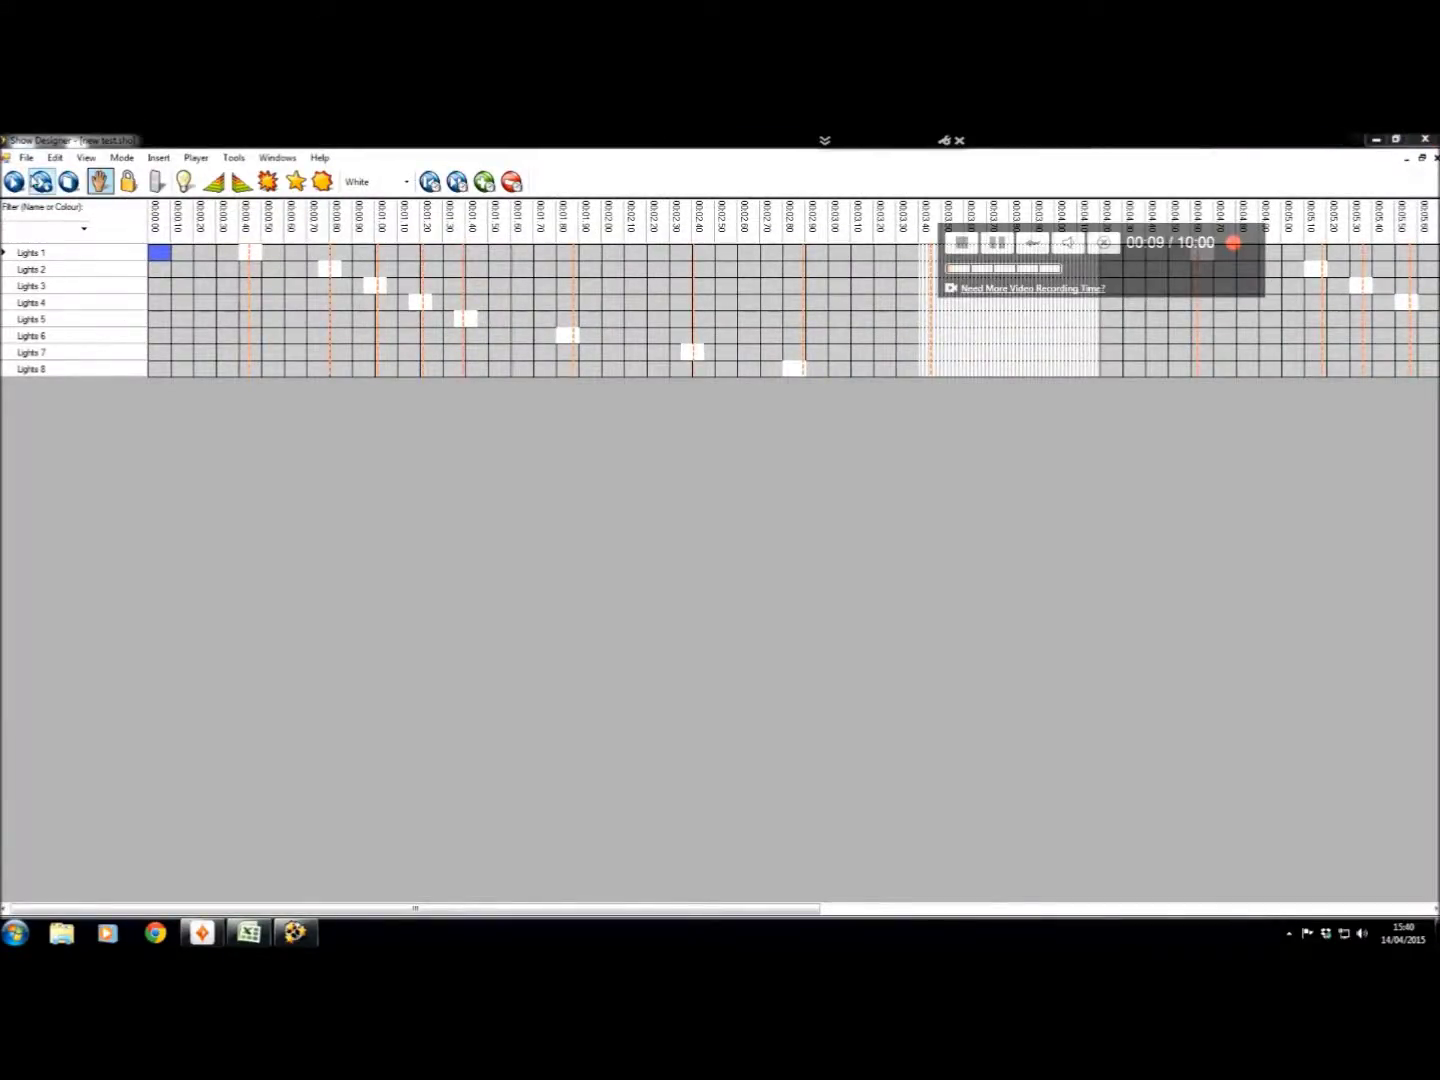
left_click(27, 160)
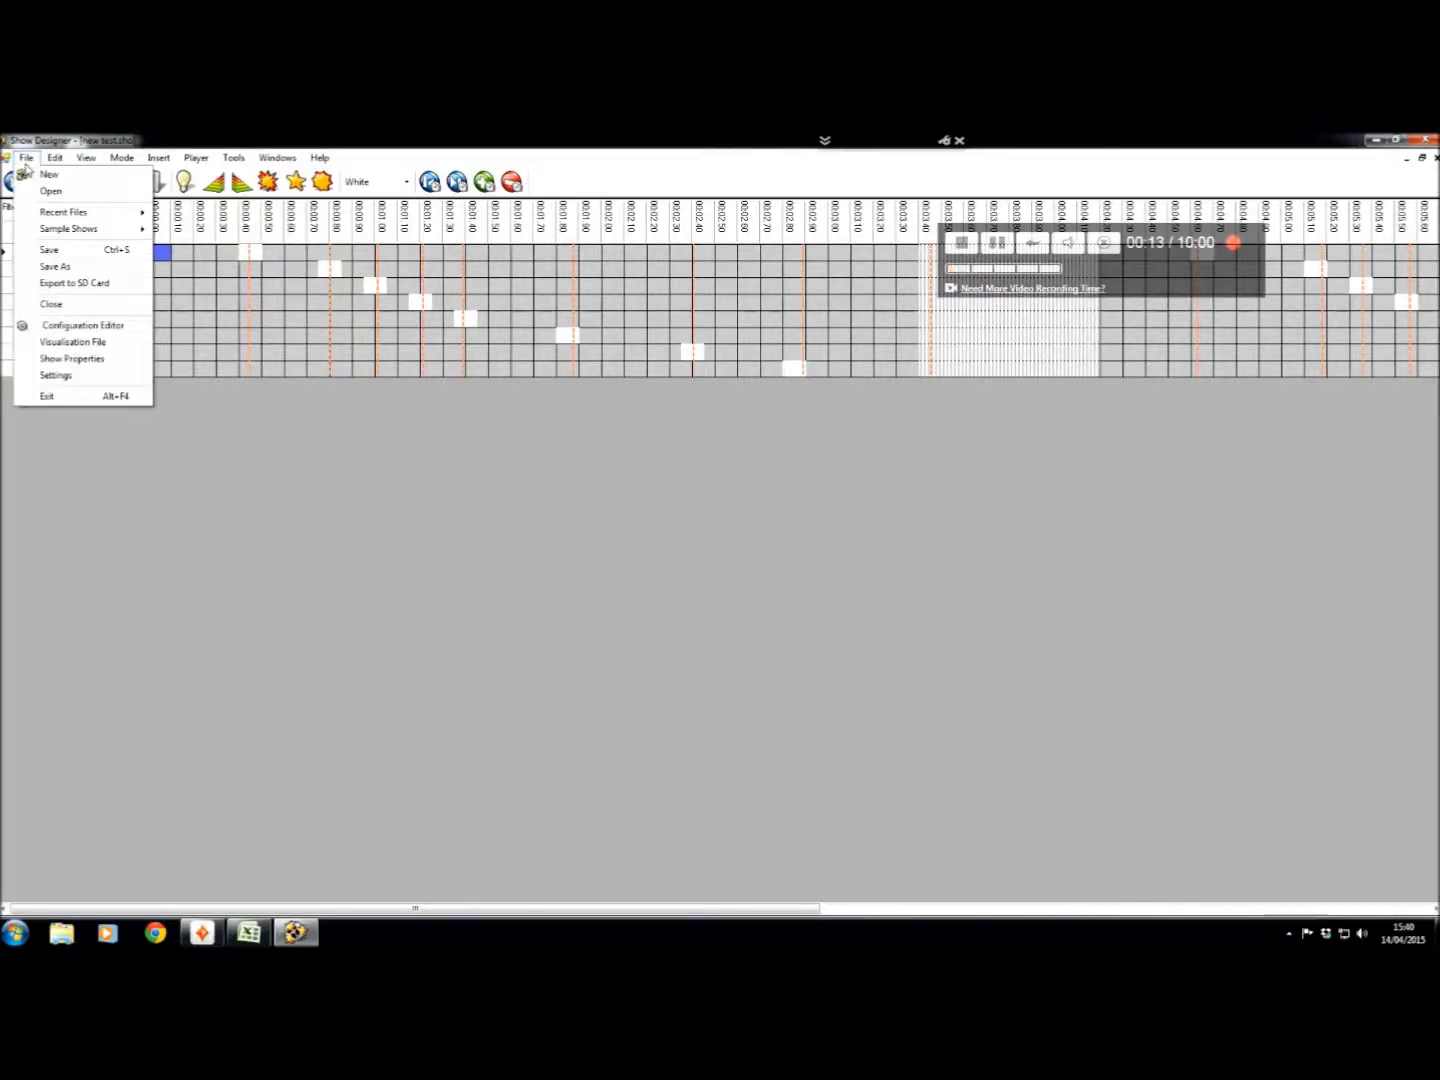
left_click(57, 330)
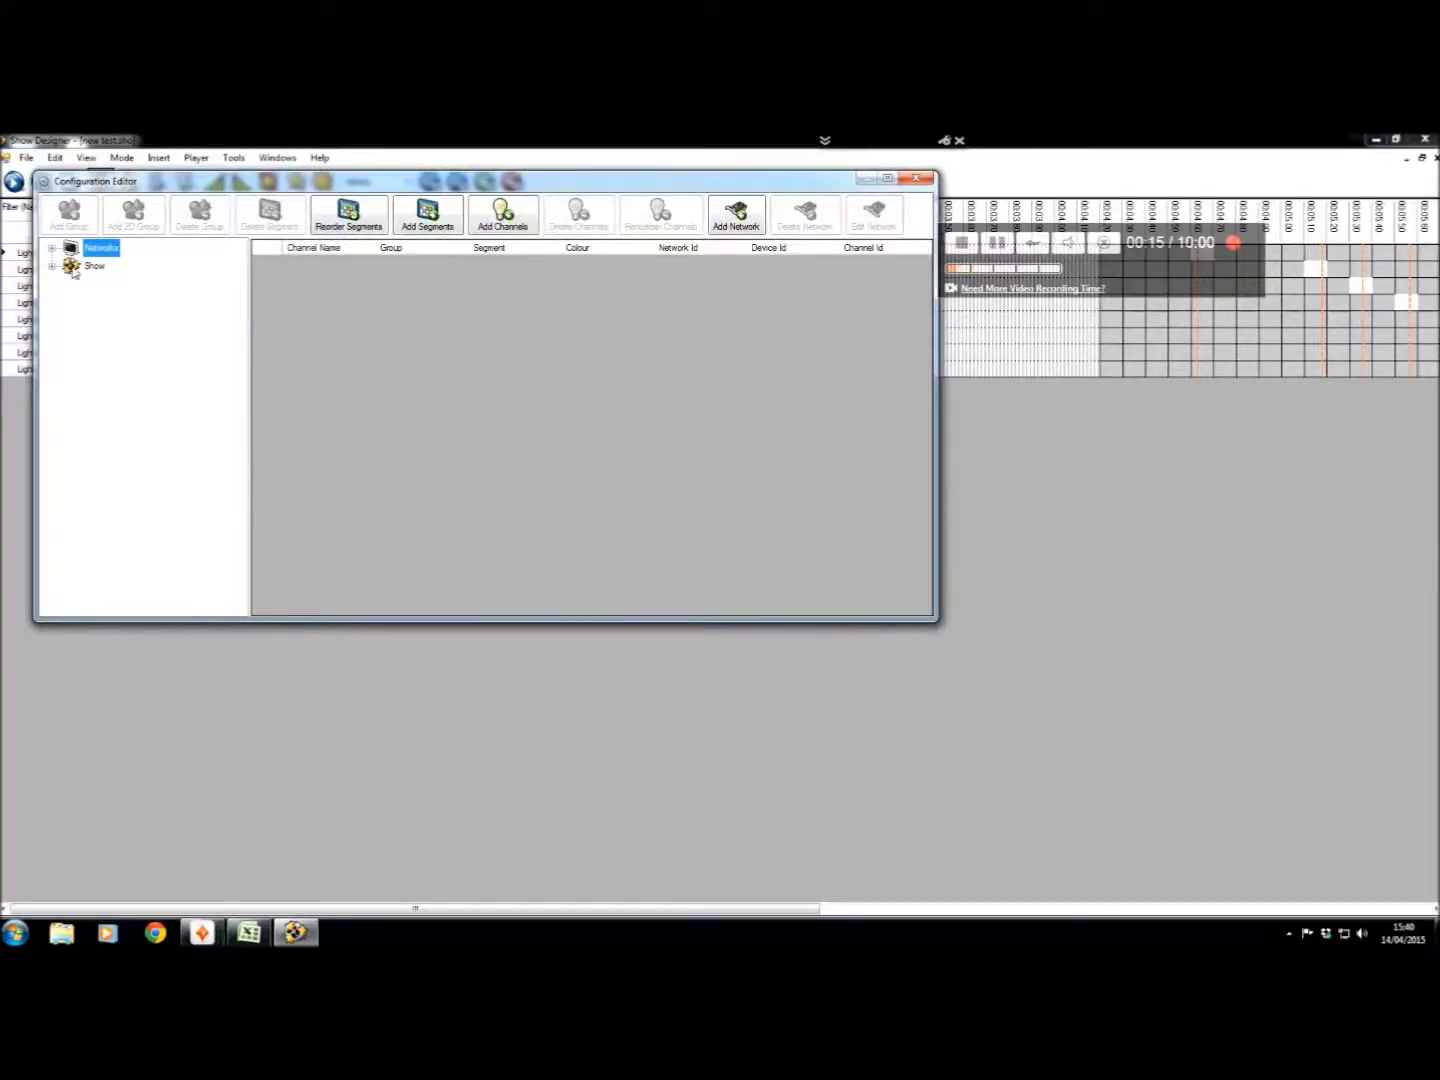
left_click(51, 265)
left_click(72, 284)
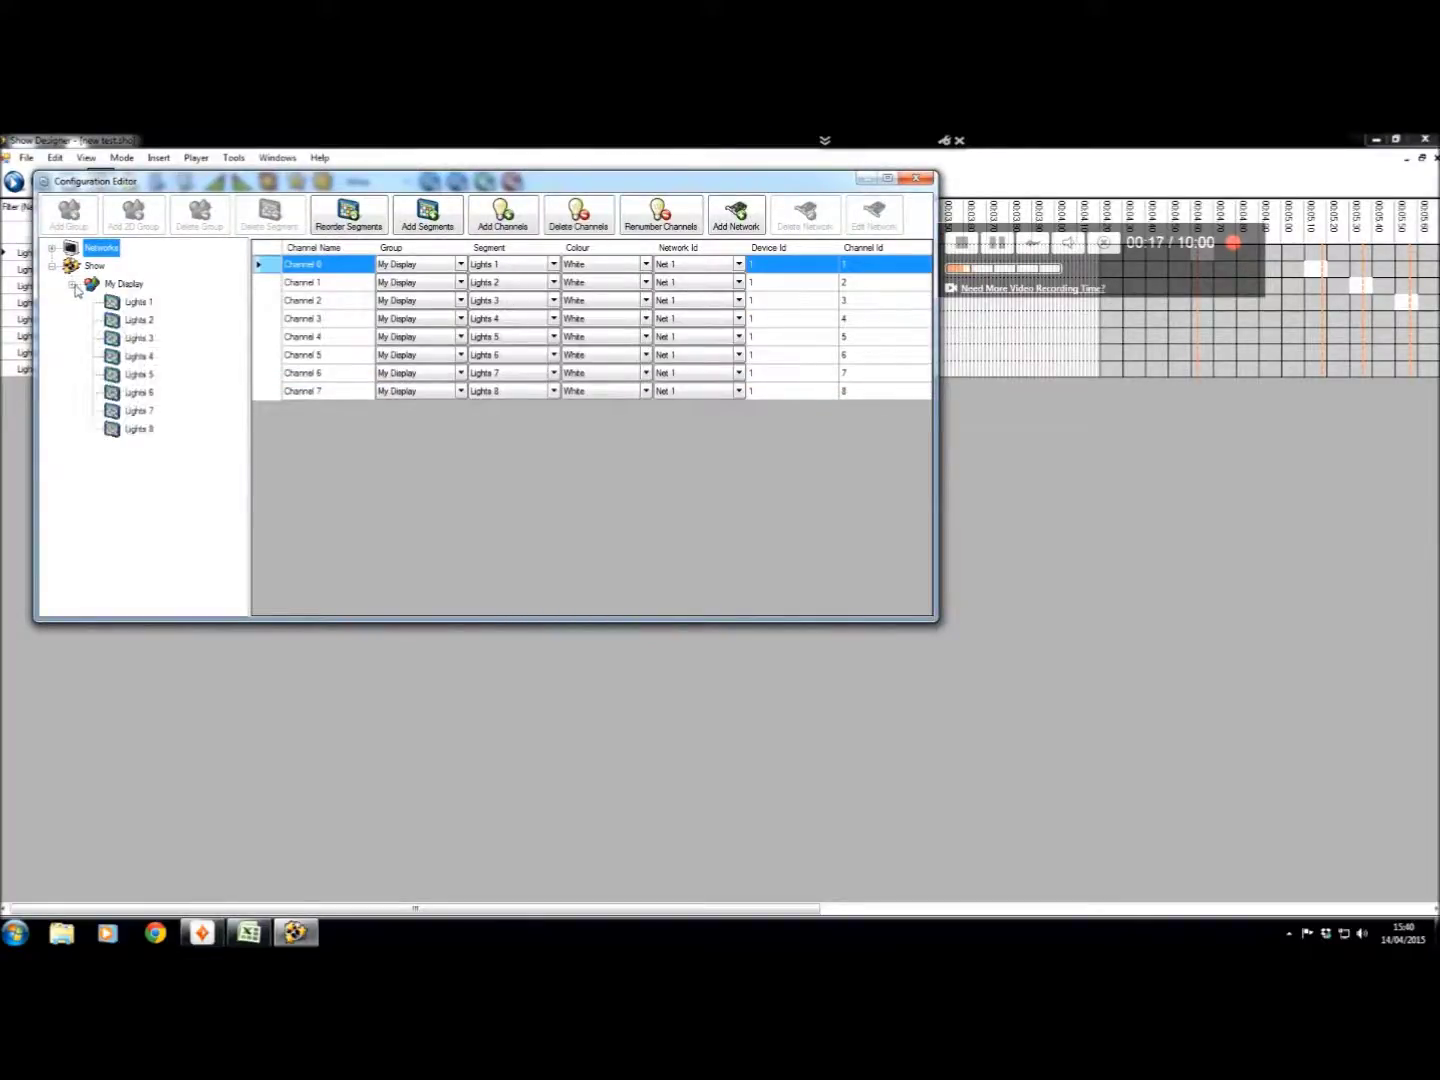
- Rename the segments Lights 1 and Lights 2 as "window 1" and "window 2"
left_click(139, 301)
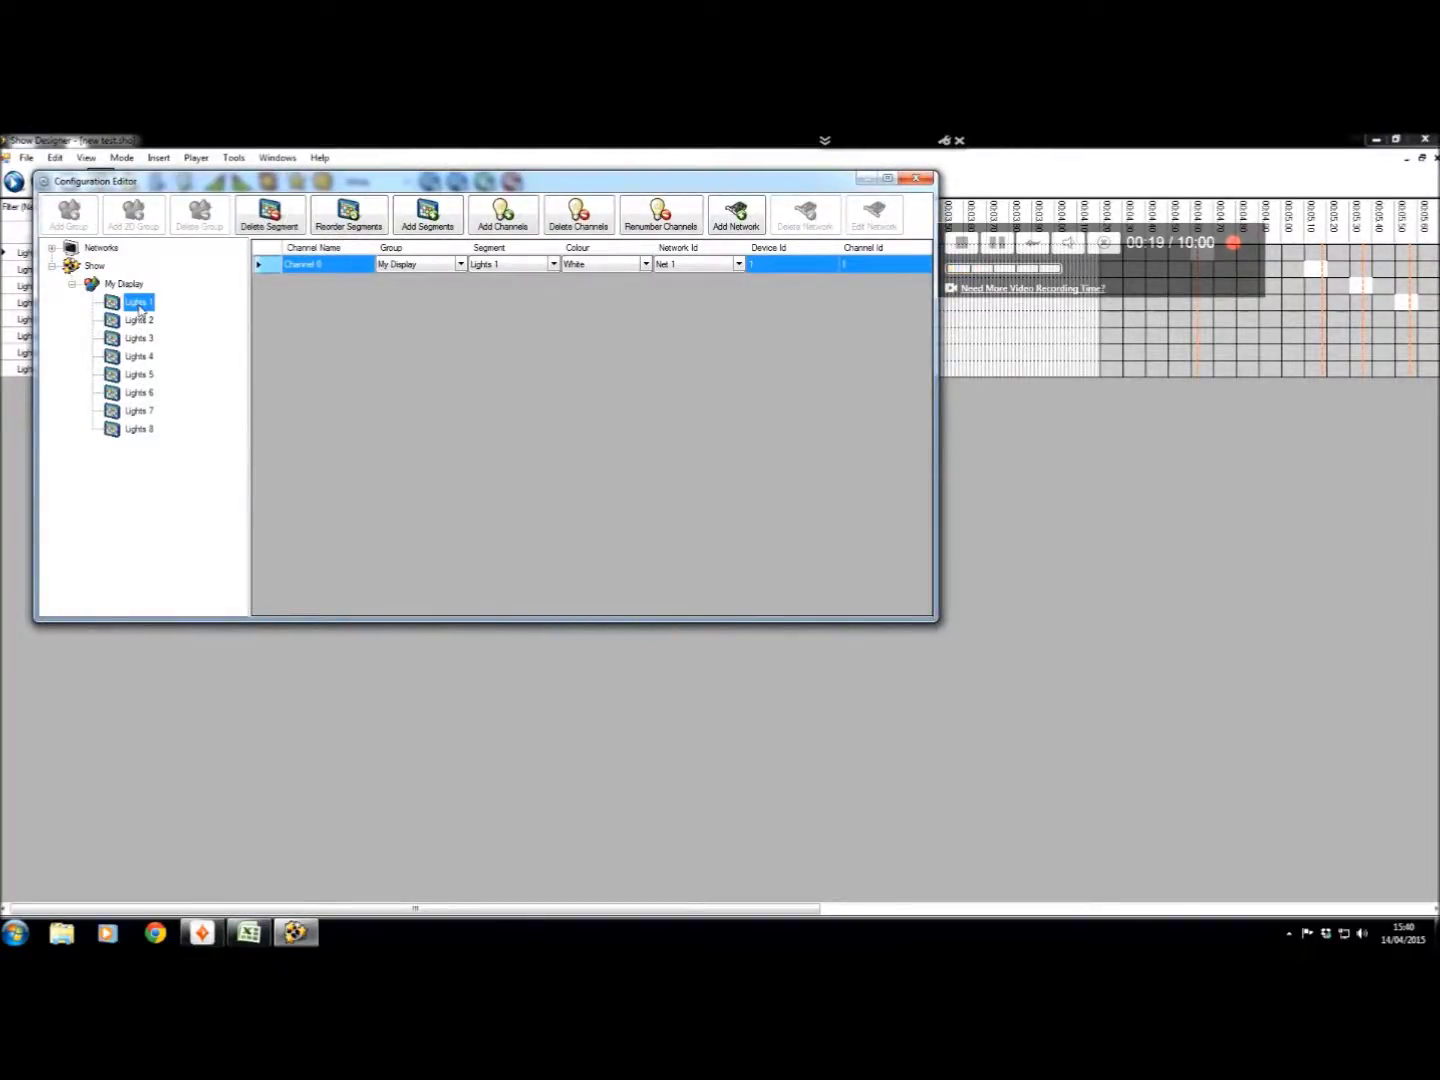
left_click(140, 303)
type("window")
left_click(139, 320)
left_click(140, 320)
type("windo")
- Rename the segments Lights 3 and Lights 4 as "window 3" and "window 4"
left_click(132, 340)
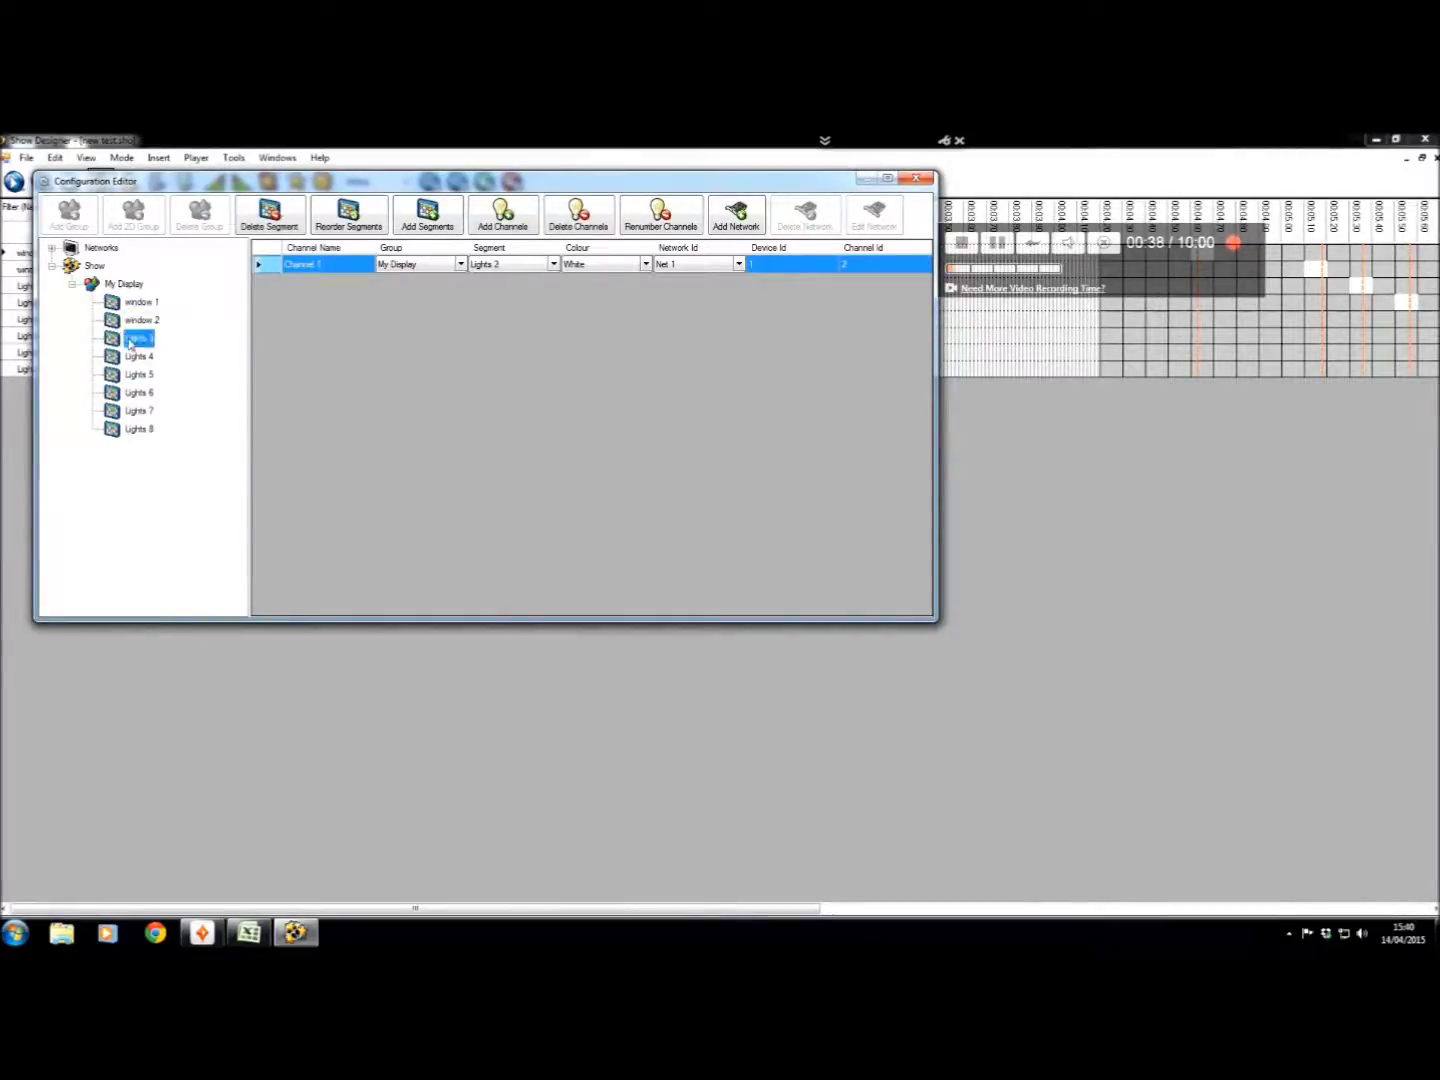
left_click(137, 340)
type("window 3")
left_click(137, 357)
left_click(138, 357)
type("windo")
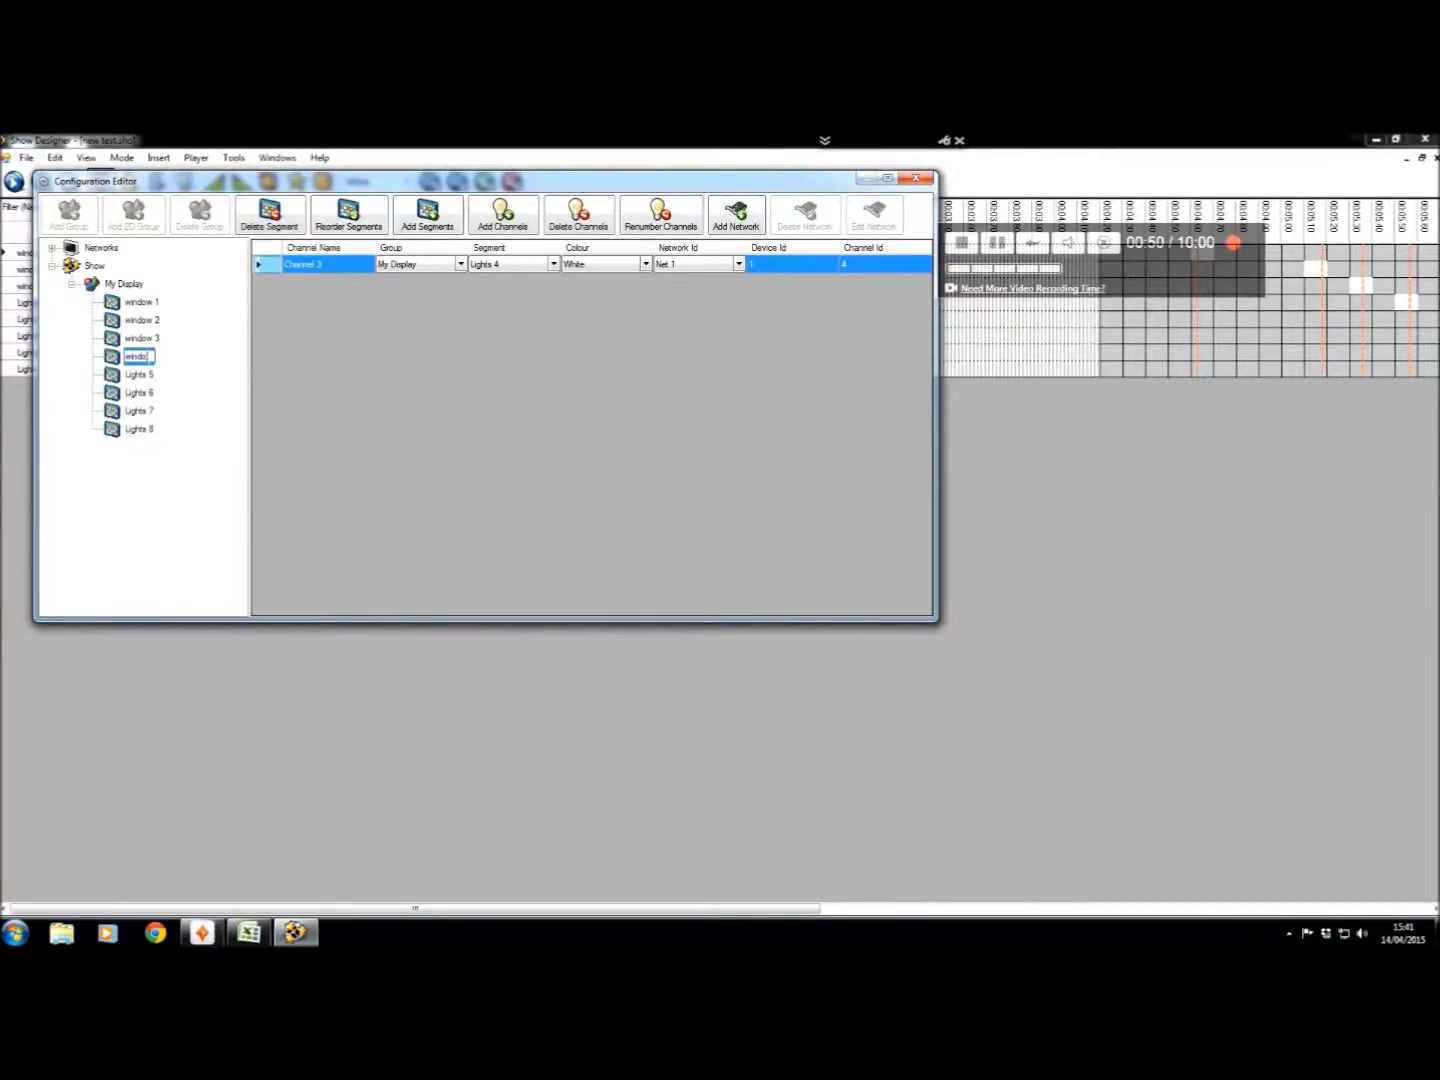
type("w 4")
- Rename the segment Lights 5 as "window 5" and Lights 6 as "out line house"
left_click(139, 375)
left_click(141, 376)
type("window 5")
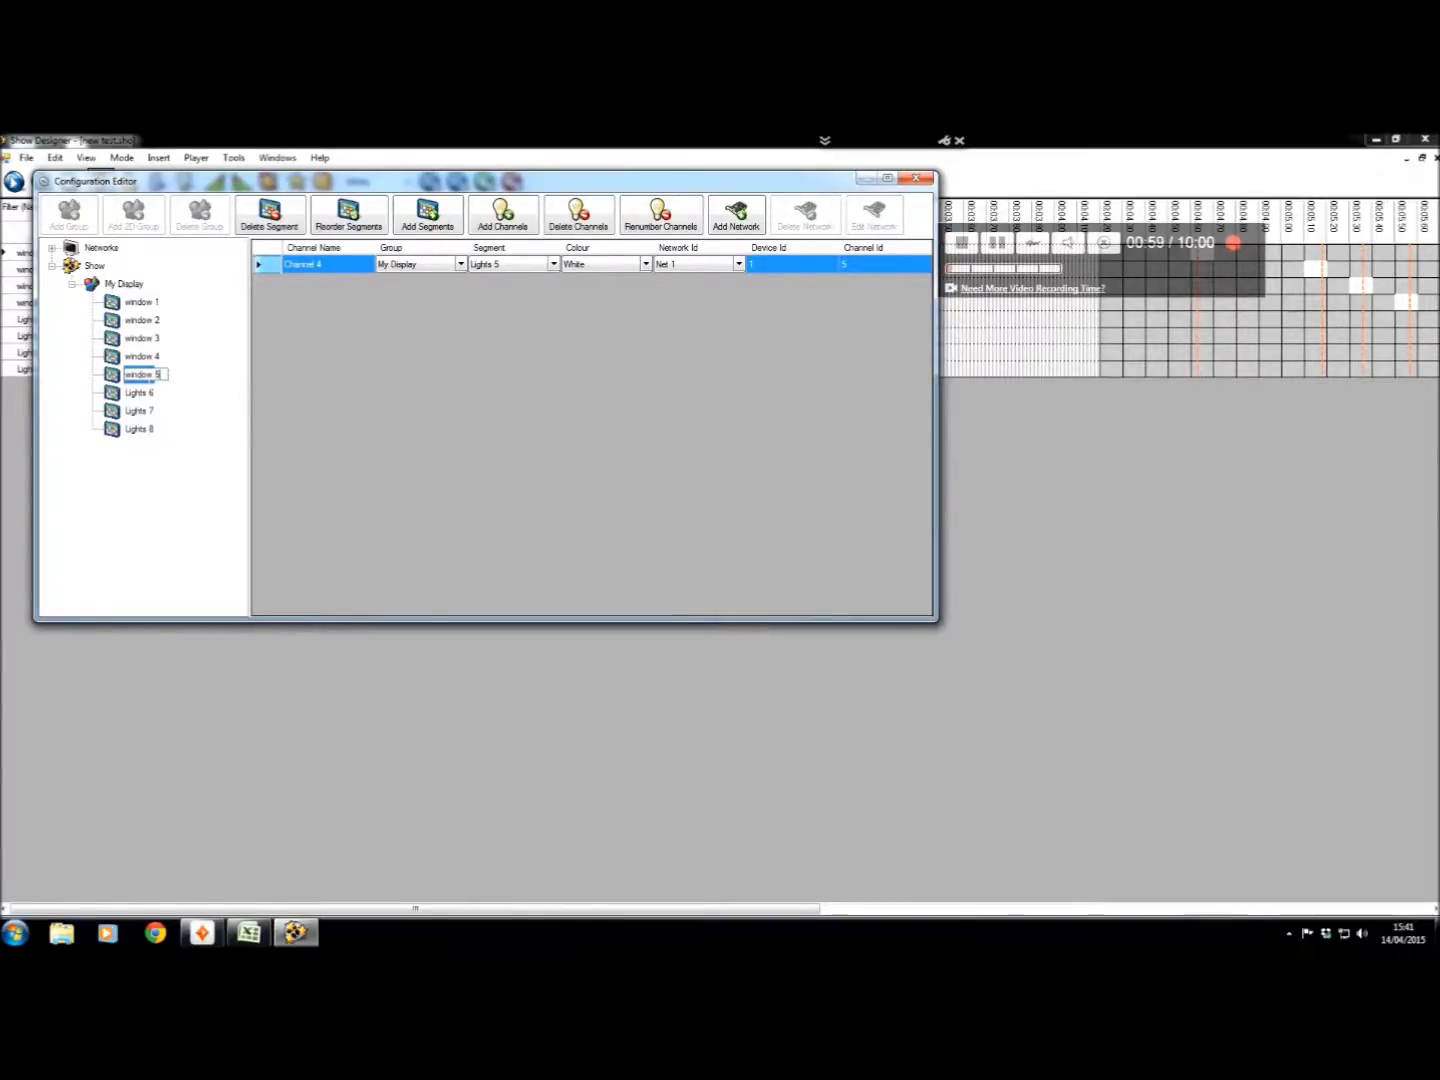
left_click(138, 394)
left_click(139, 394)
type("wit line 6")
type("ouse")
- Rename the segment Lights 7 as "out line garage" and Lights 8 as "tree"
left_click(136, 412)
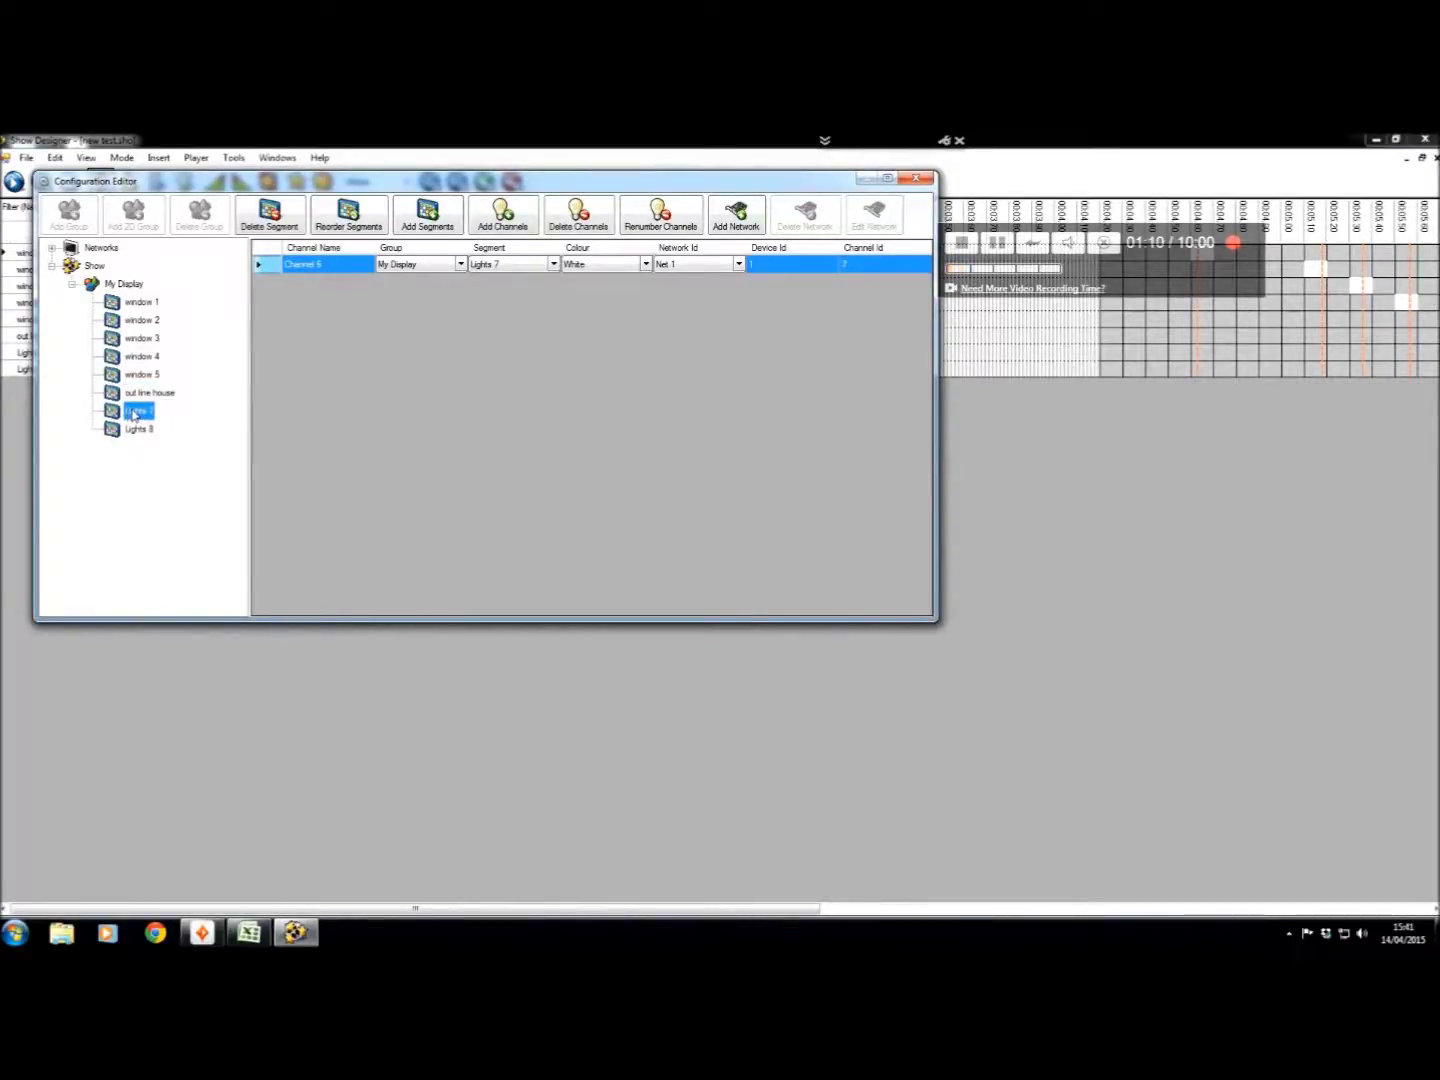
left_click(136, 412)
type("out line parage")
left_click(135, 430)
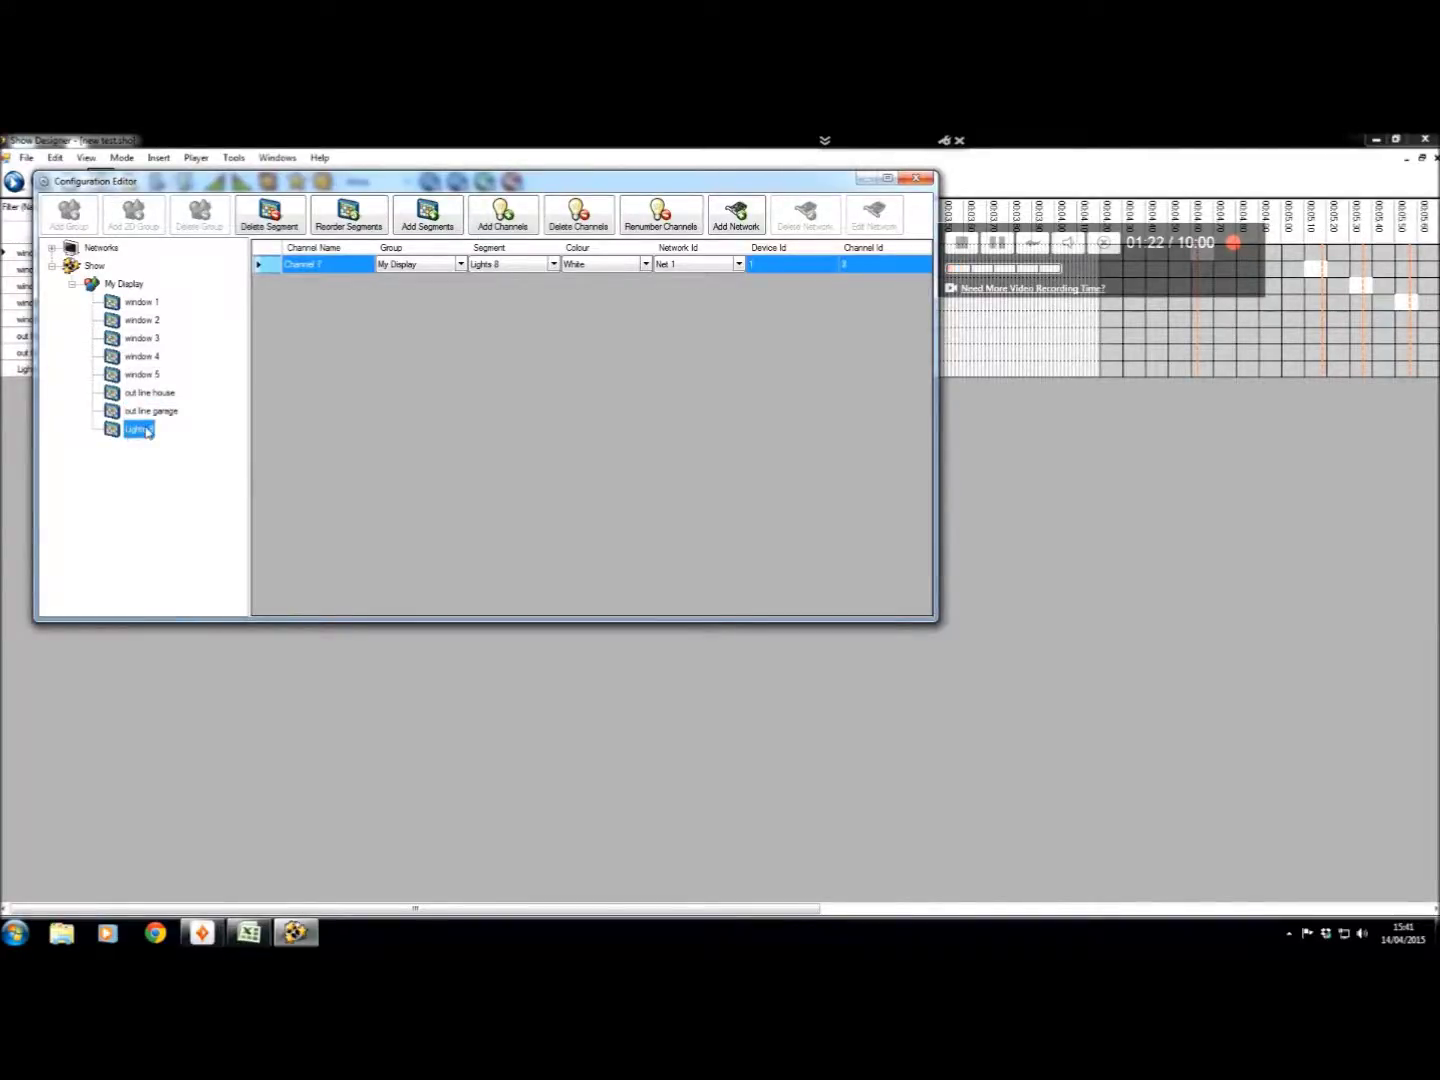
left_click(148, 432)
key("BackSpace")
key("Return")
- Set the channel colour of the segments window 1 and window 2 to Red
left_click(139, 303)
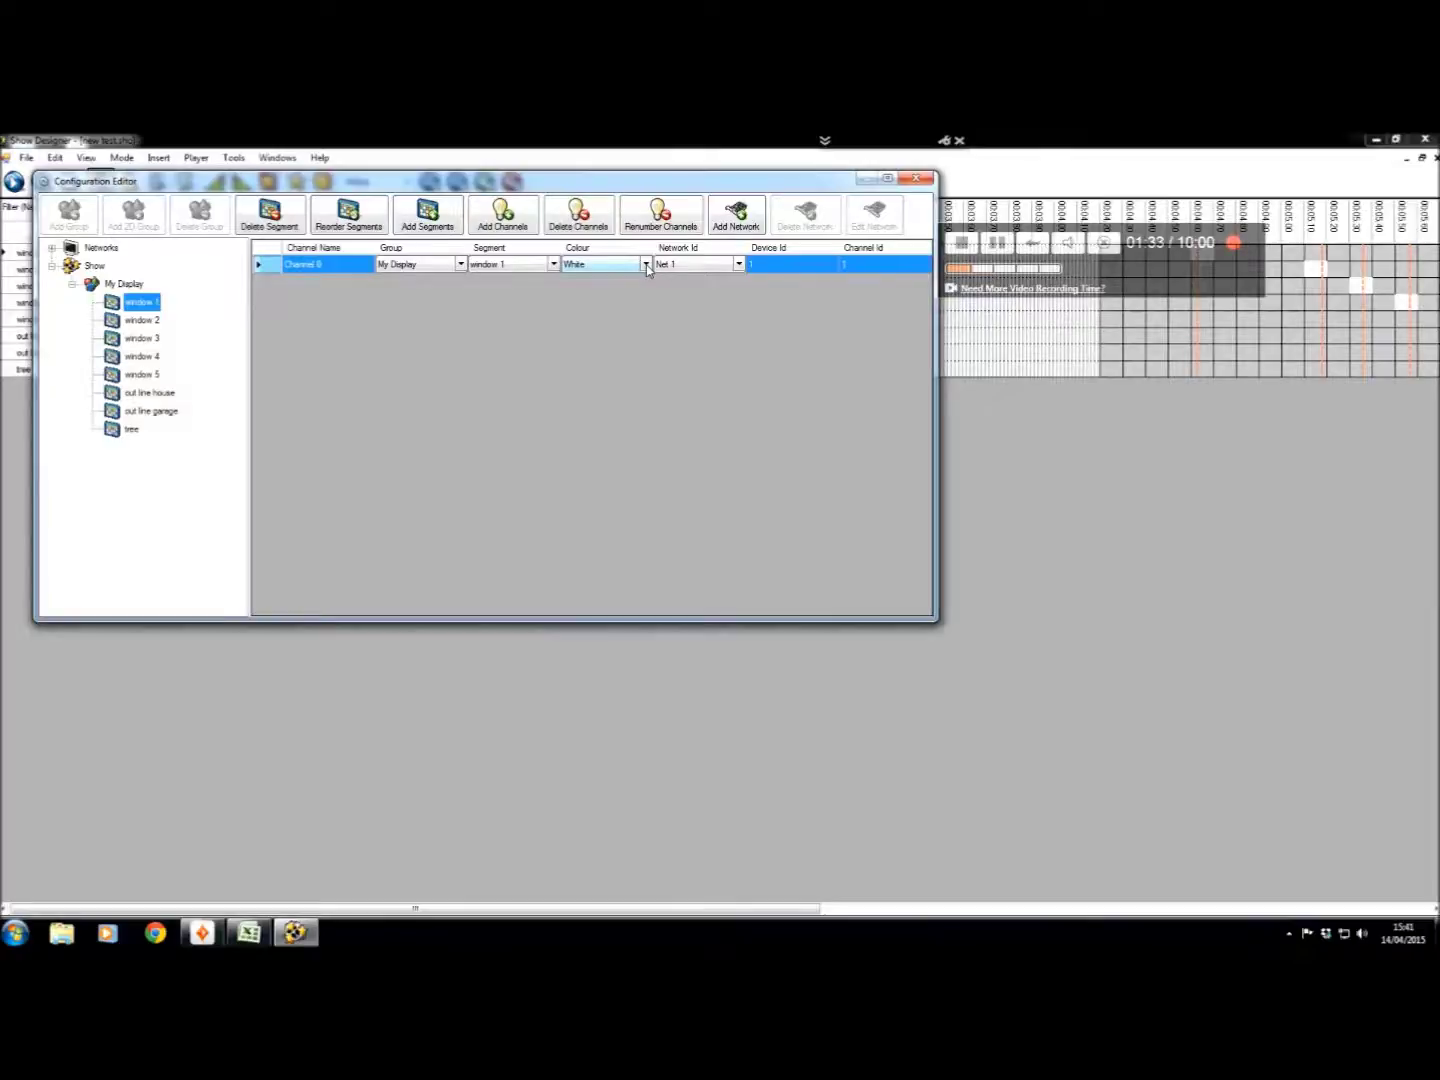
left_click(647, 265)
left_click(646, 267)
left_click(641, 292)
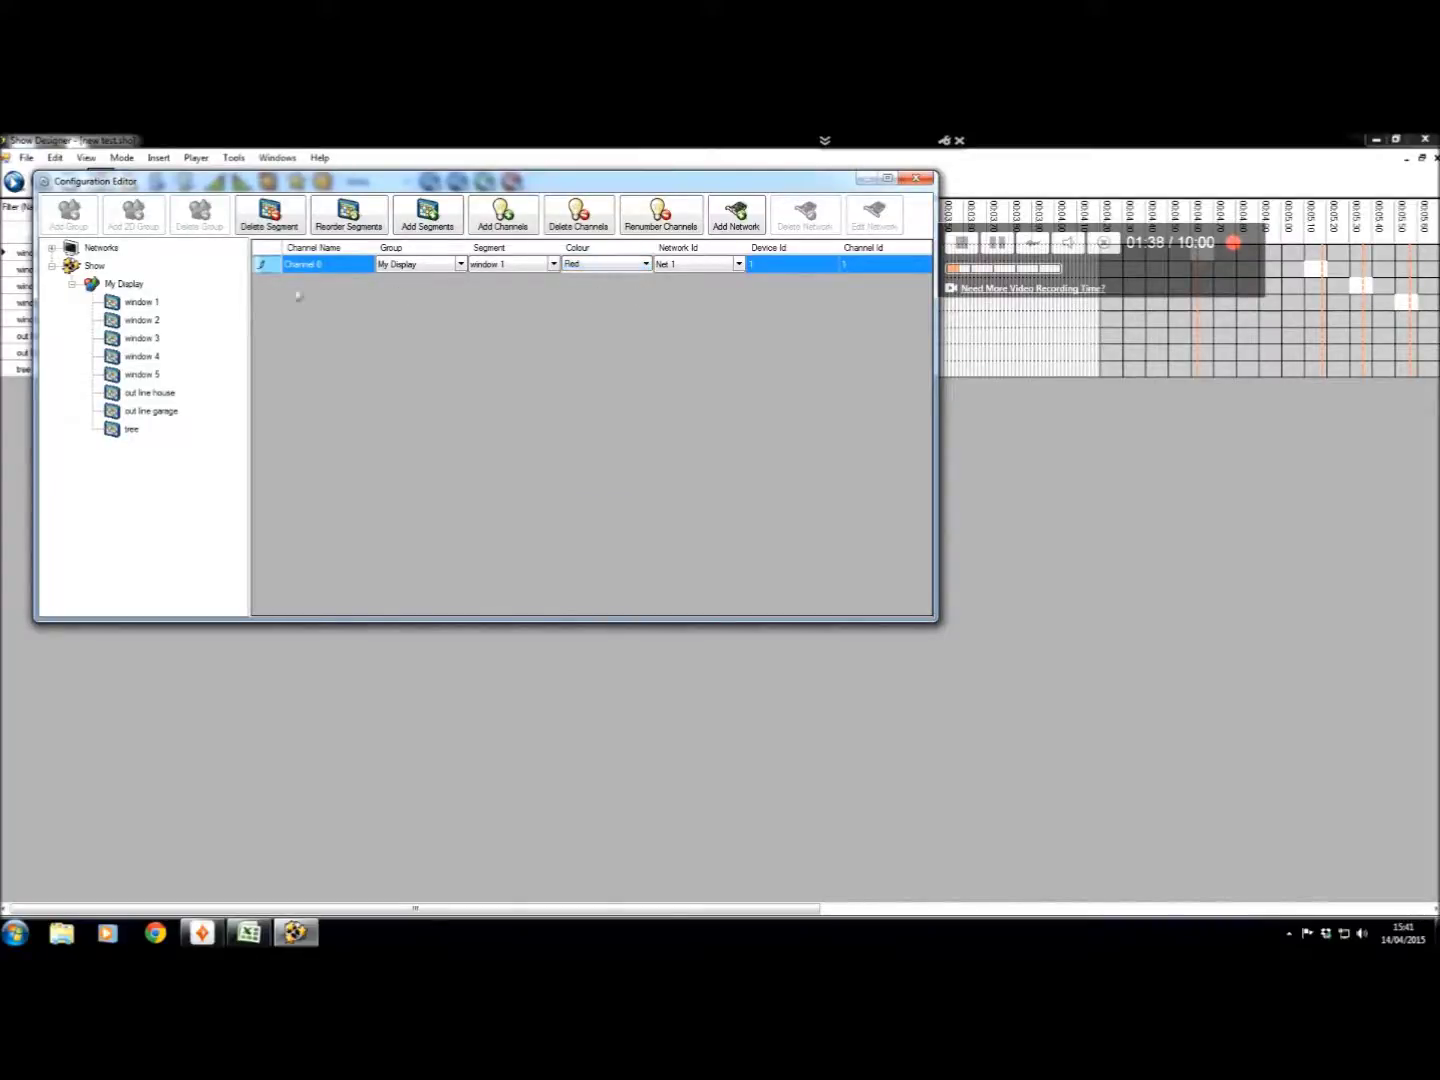
left_click(143, 320)
left_click(140, 374)
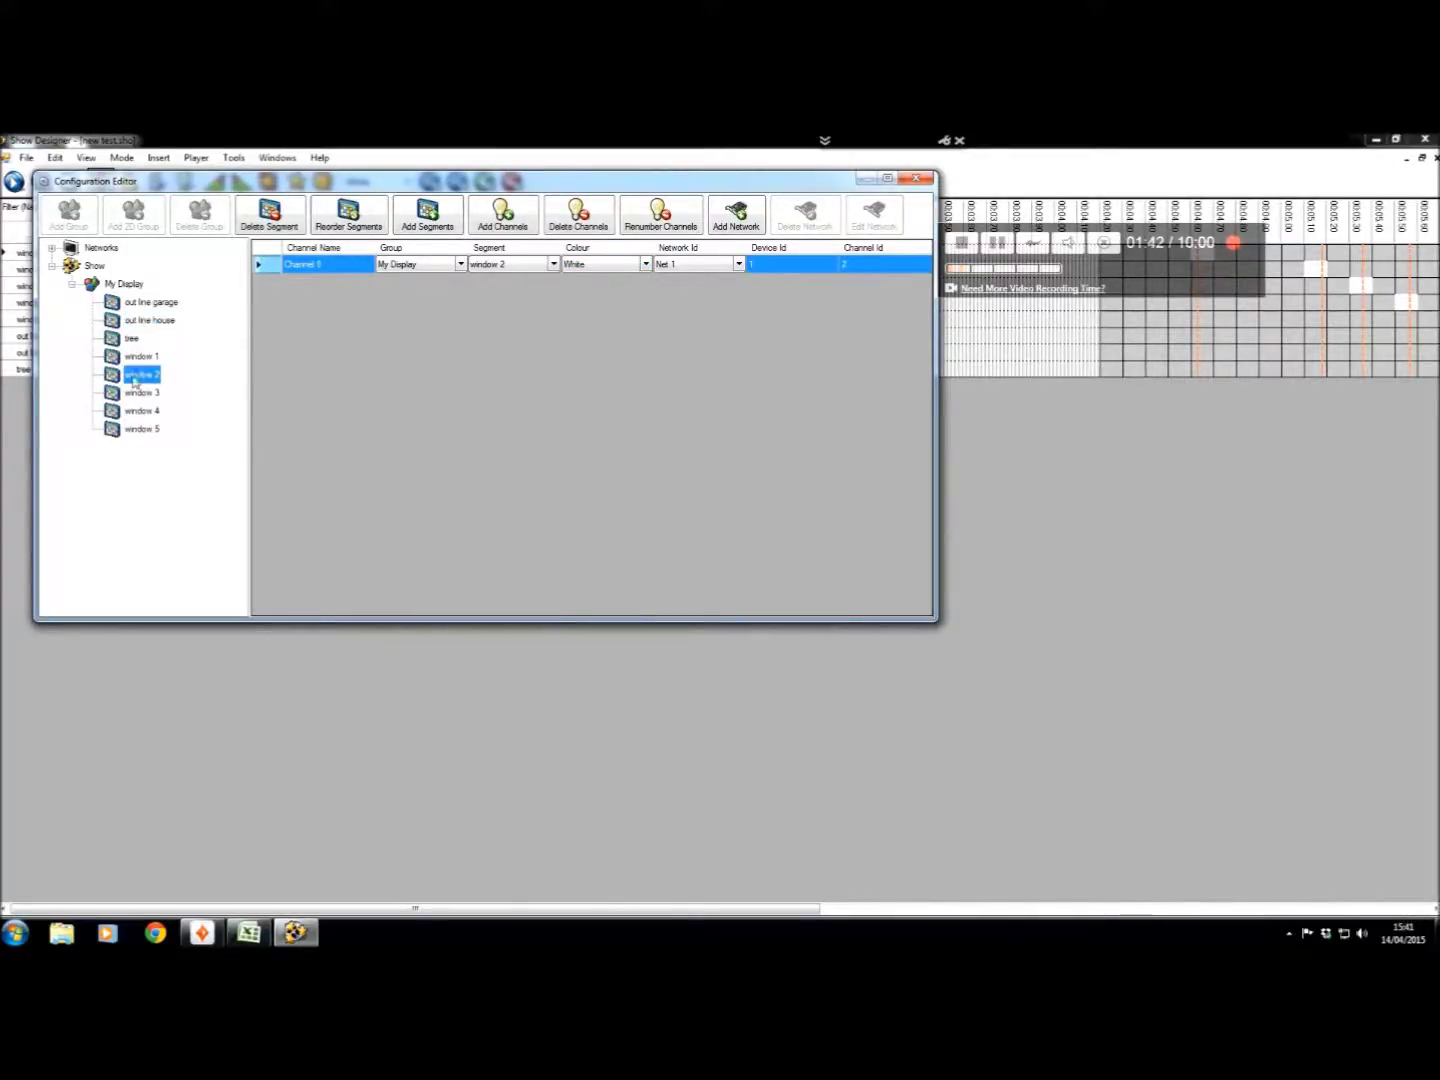
left_click(646, 266)
left_click(645, 268)
left_click(601, 292)
- Set the channel colour of the segments window 3 and window 4 to Red
left_click(140, 391)
left_click(646, 265)
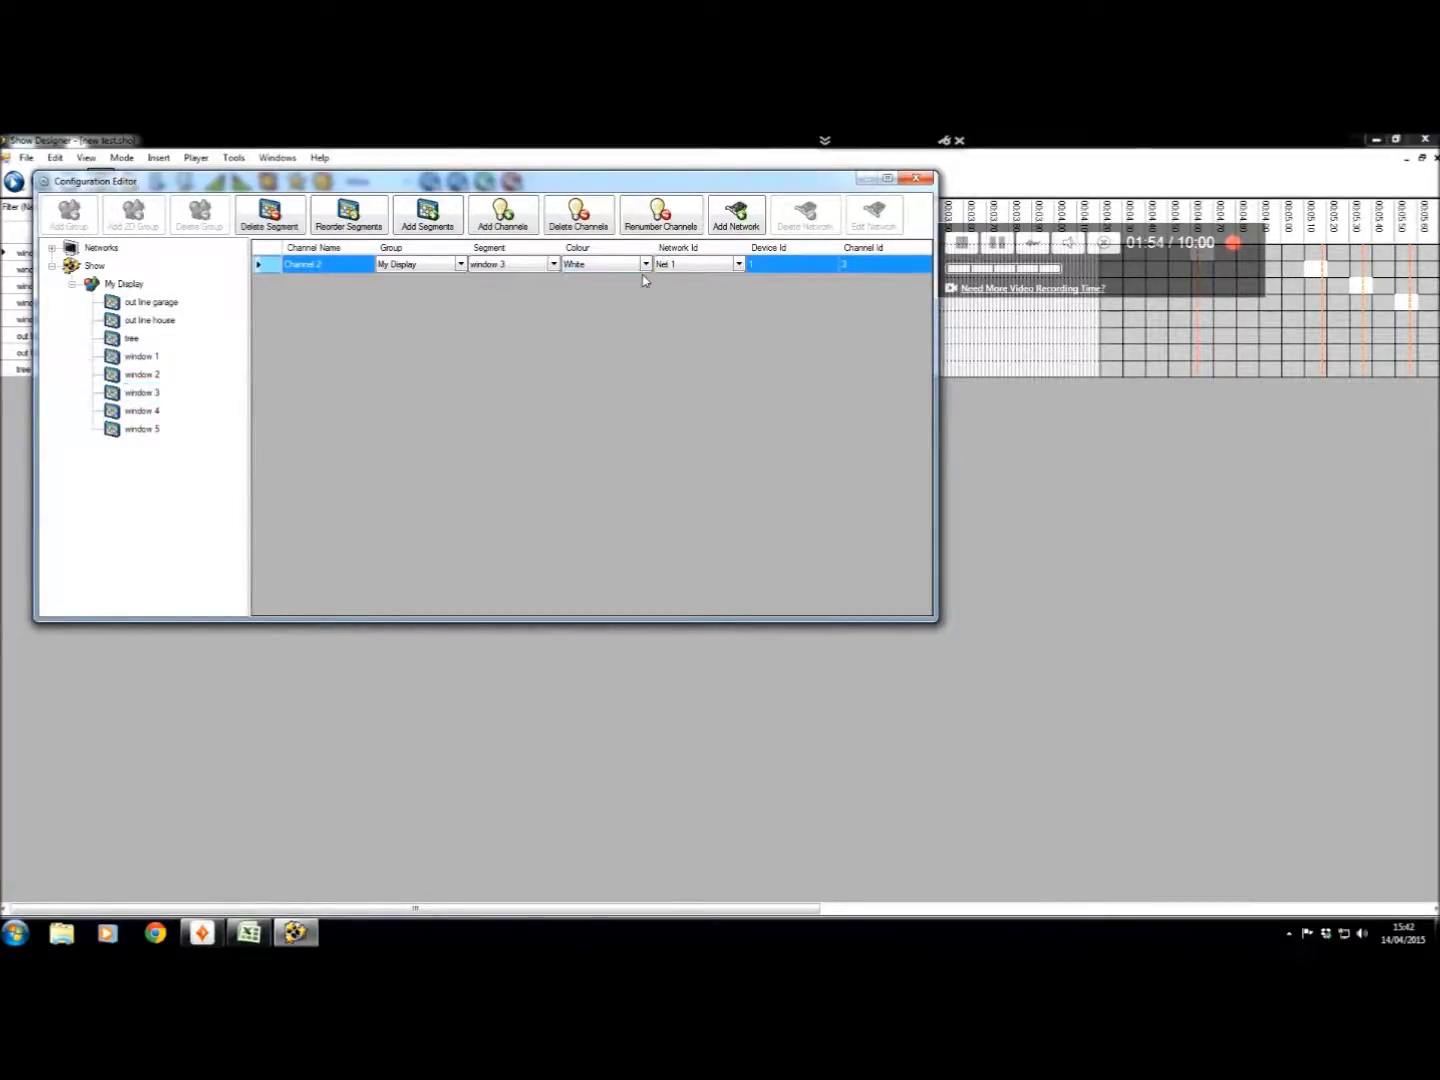
left_click(646, 265)
left_click(634, 290)
left_click(133, 409)
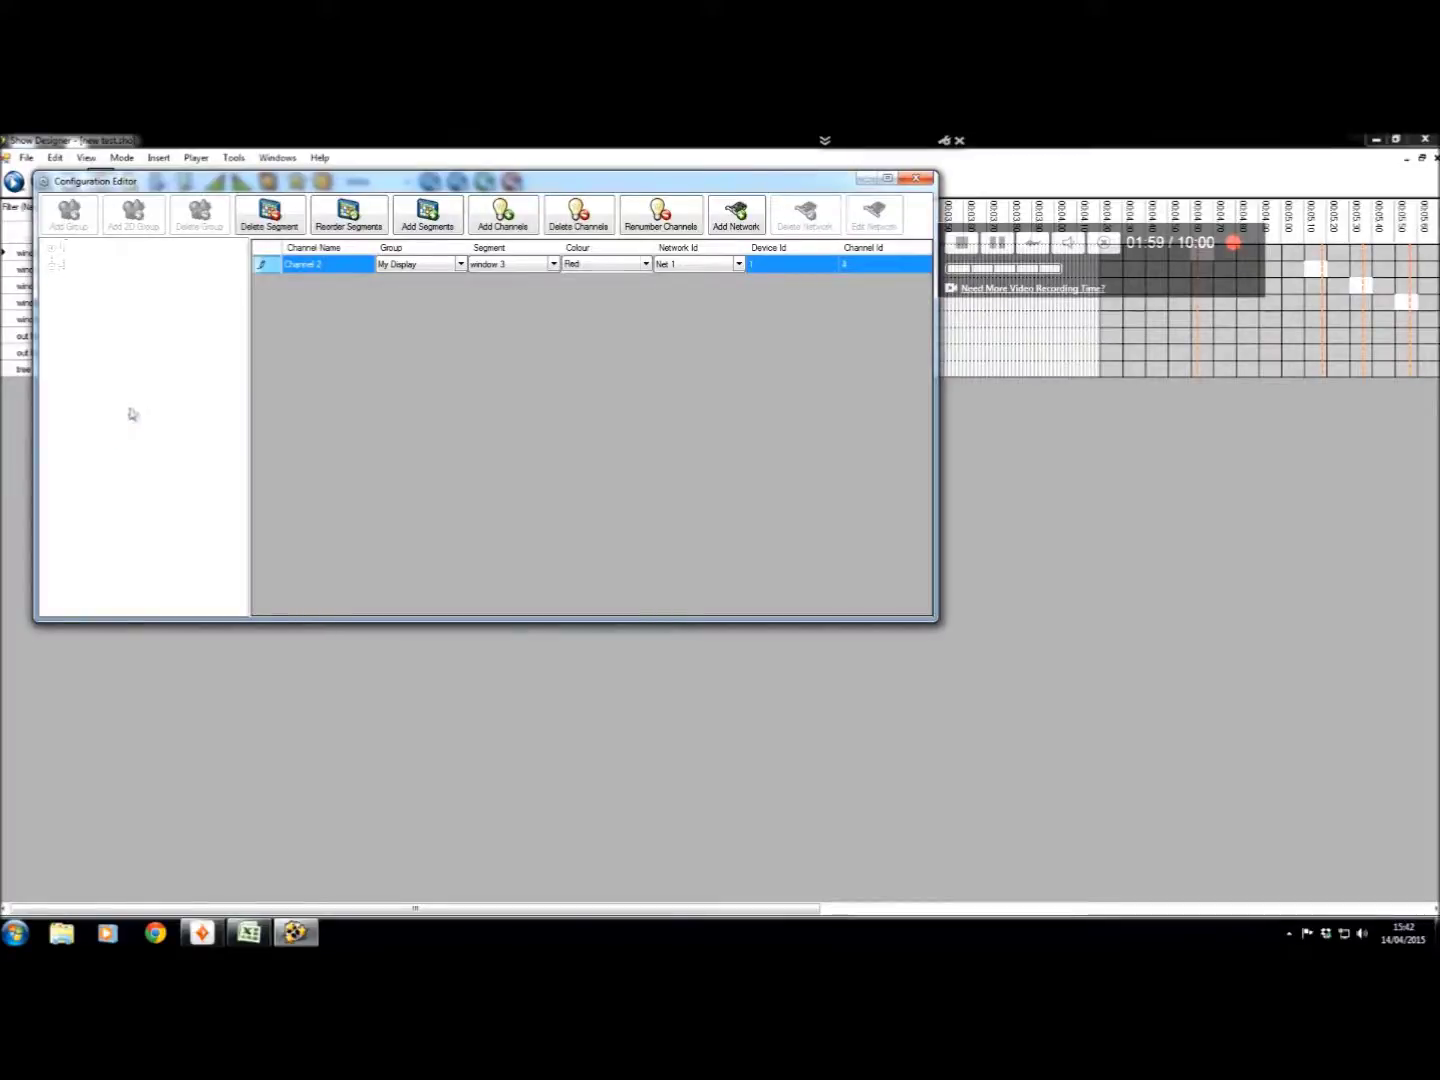
left_click(646, 265)
left_click(646, 265)
left_click(634, 290)
- Set the channel colour of the segment window 5 to Red
left_click(141, 428)
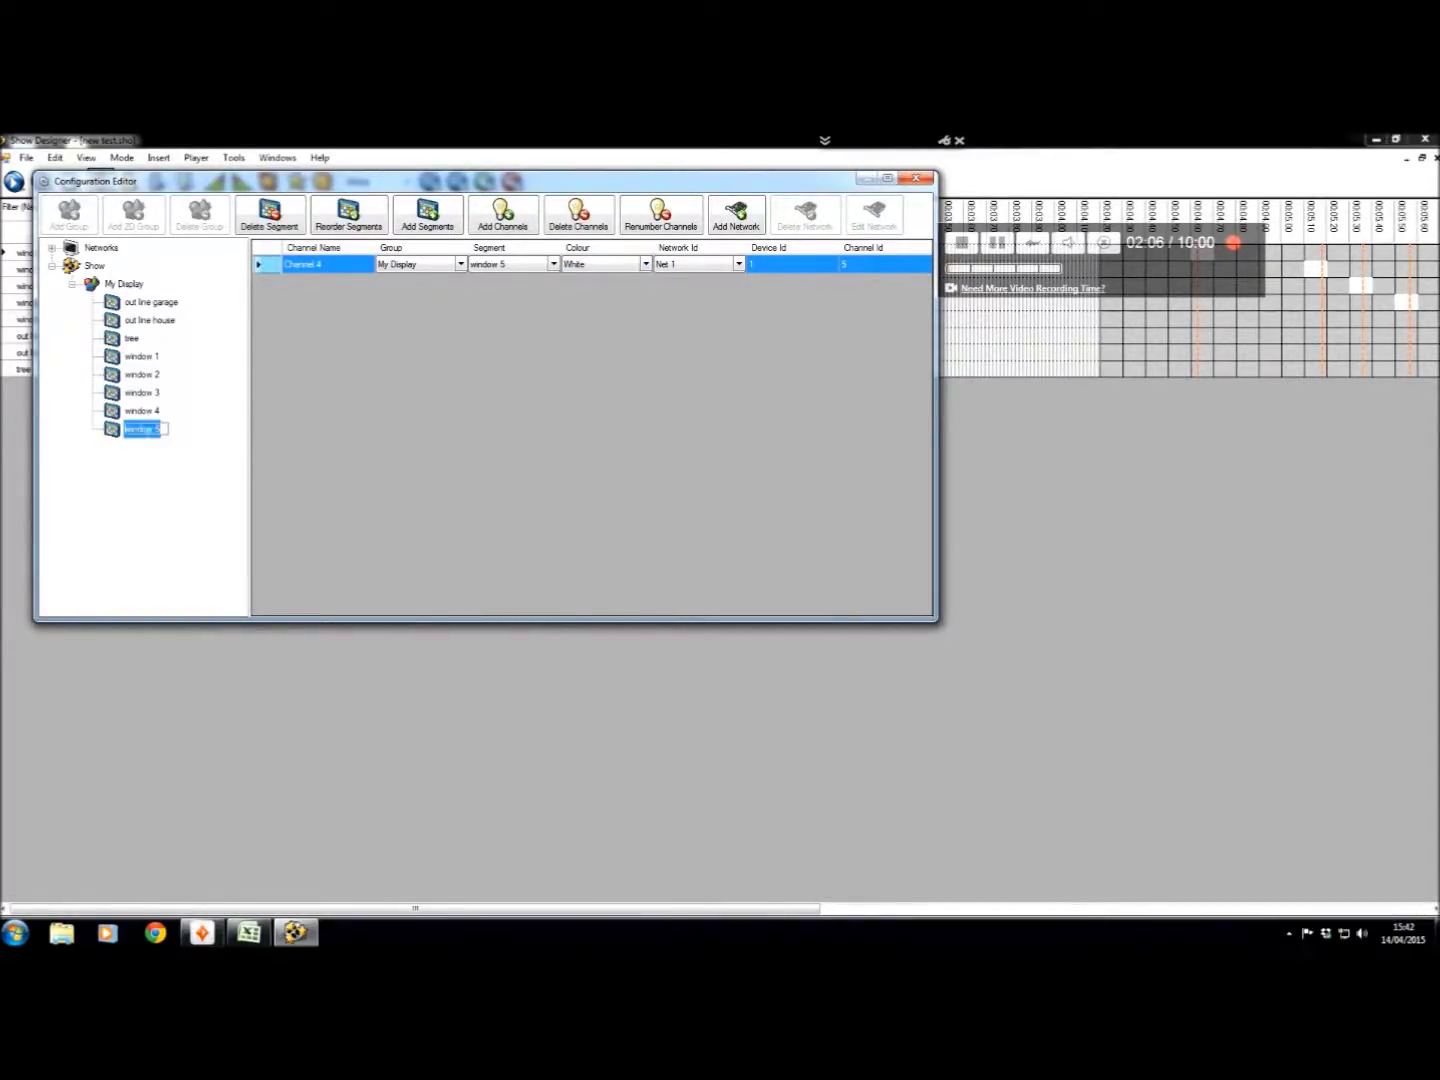
left_click(645, 264)
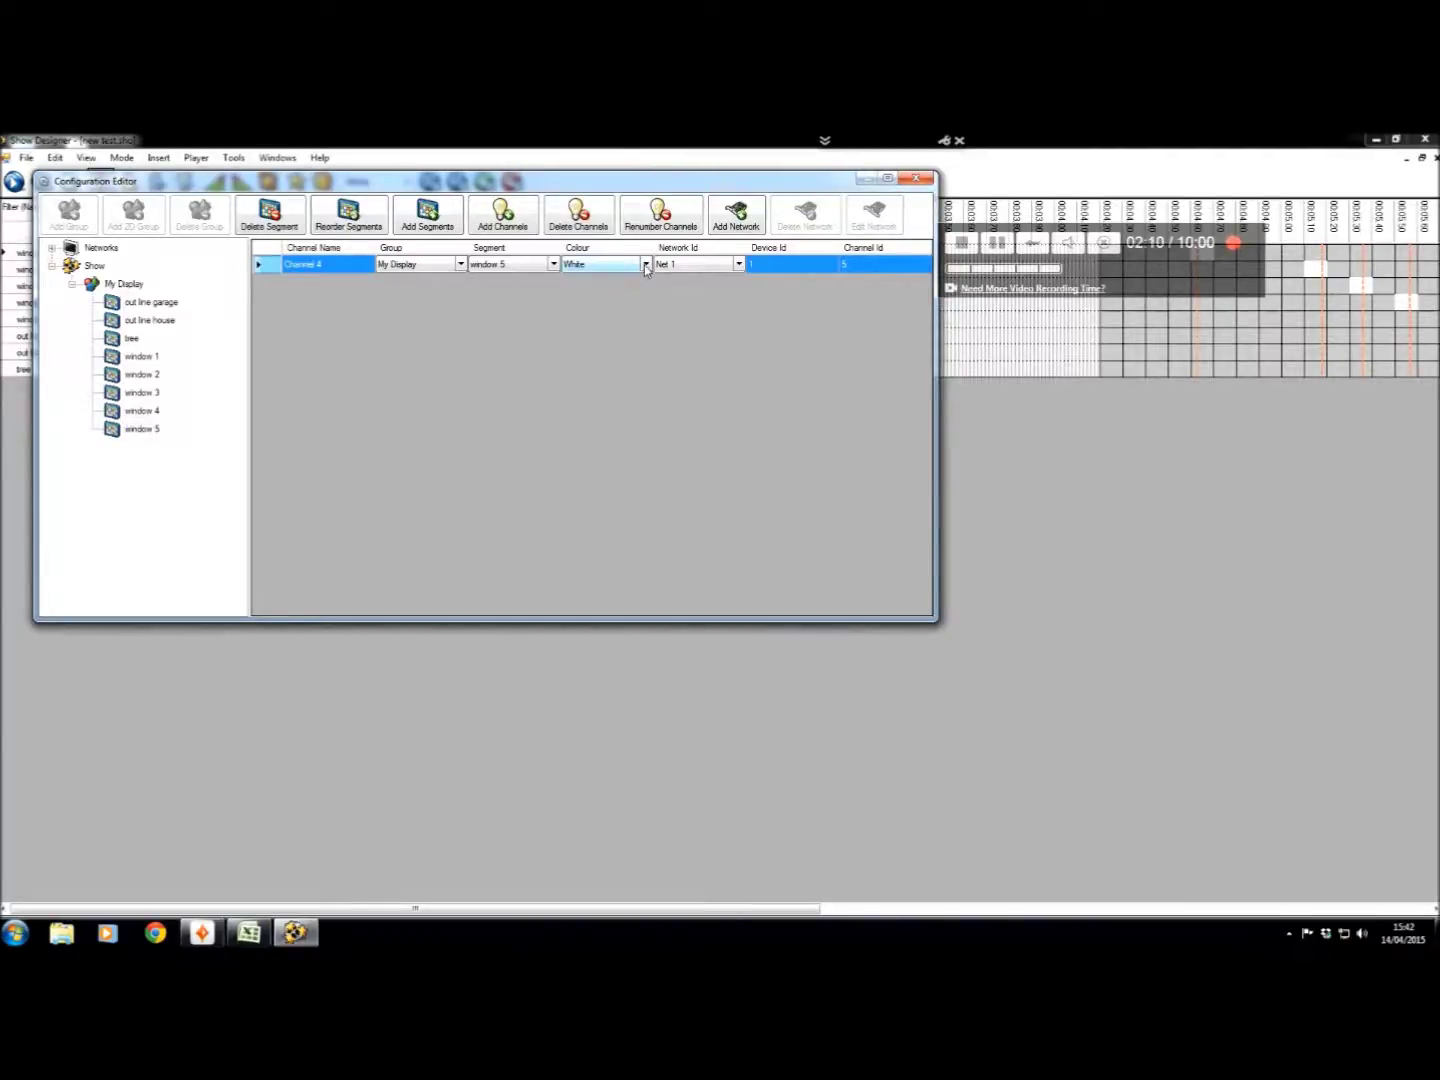
left_click(646, 264)
left_click(623, 293)
- Set the channel colour of the segment out line garage to Yellow
left_click(139, 304)
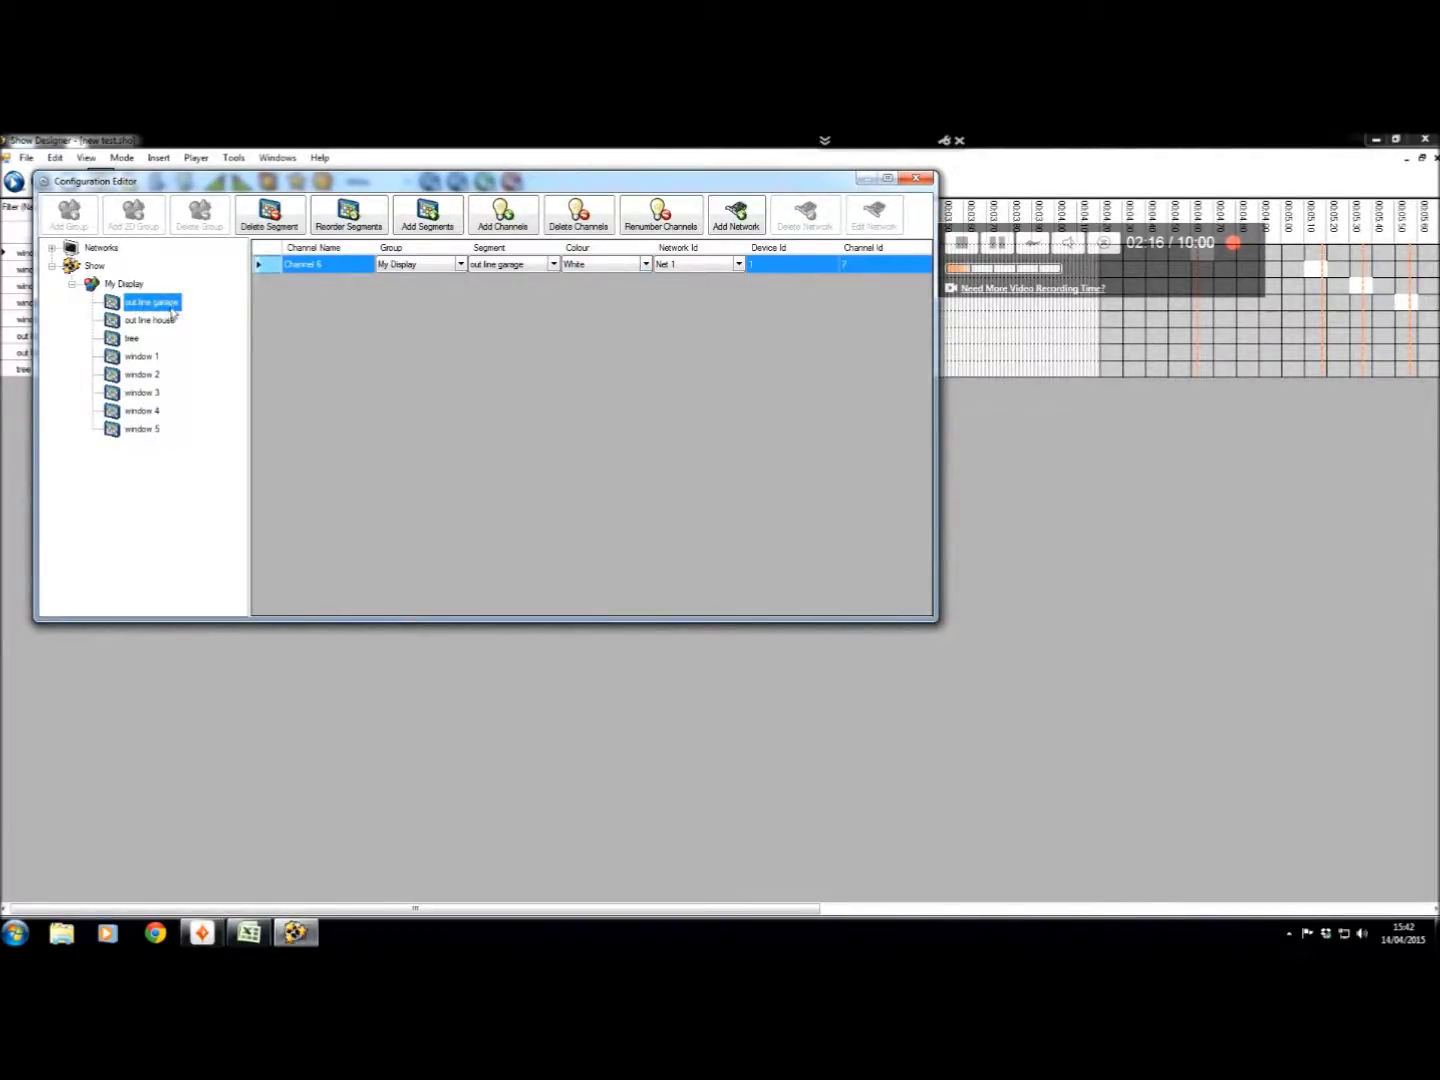
left_click(645, 264)
left_click(646, 264)
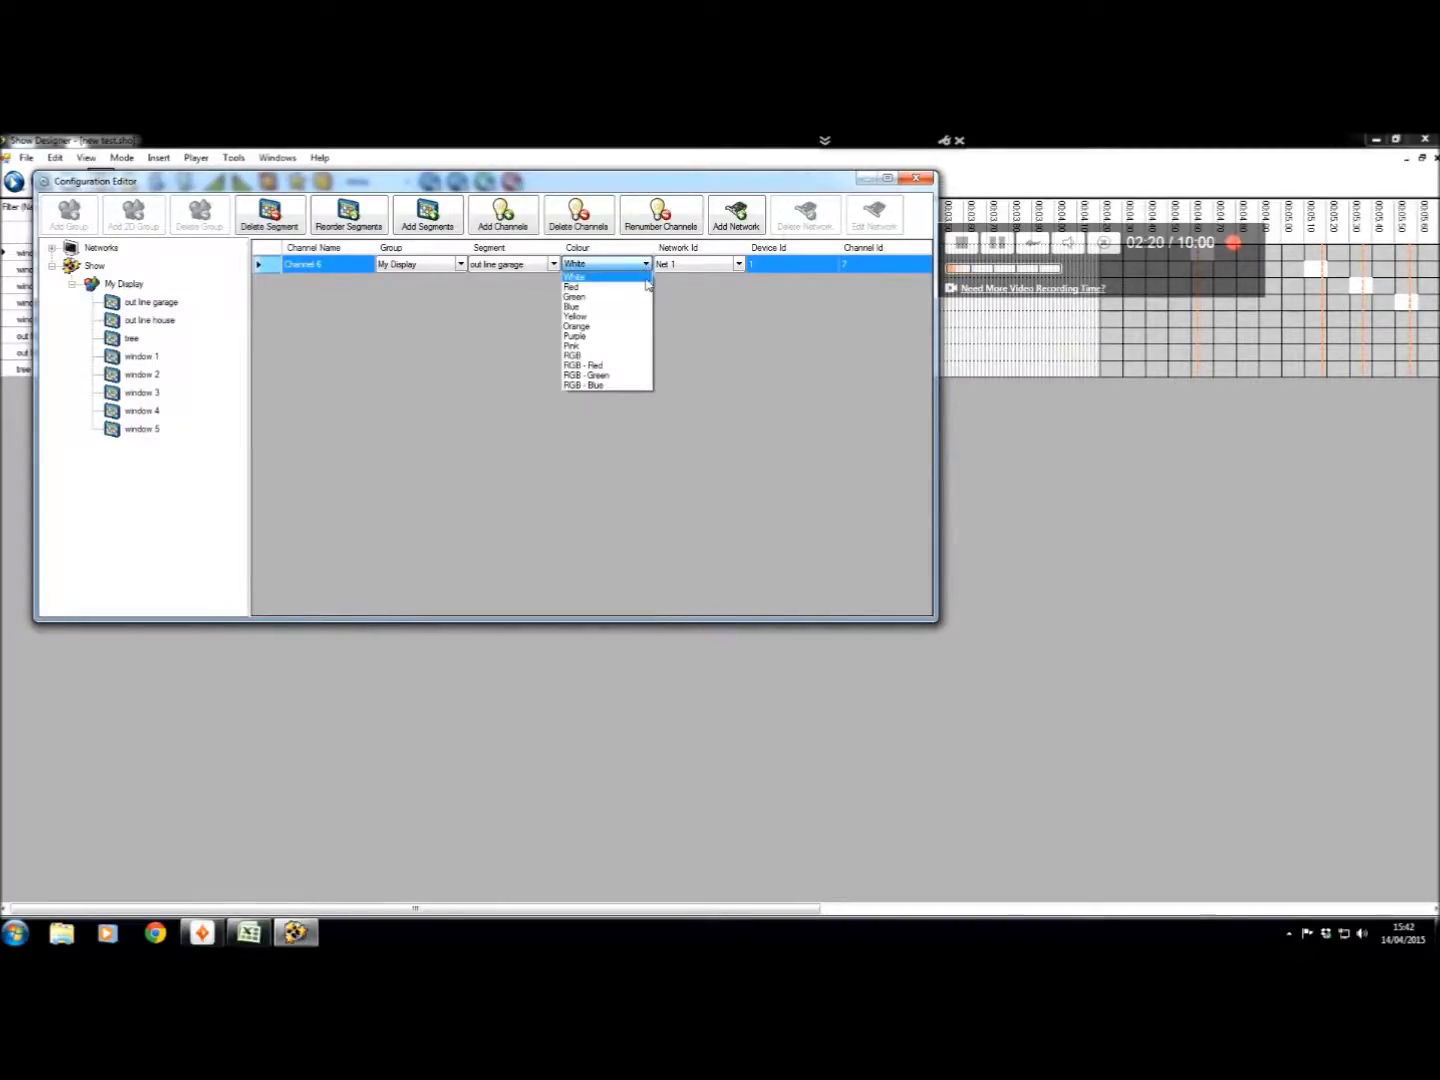
left_click(645, 316)
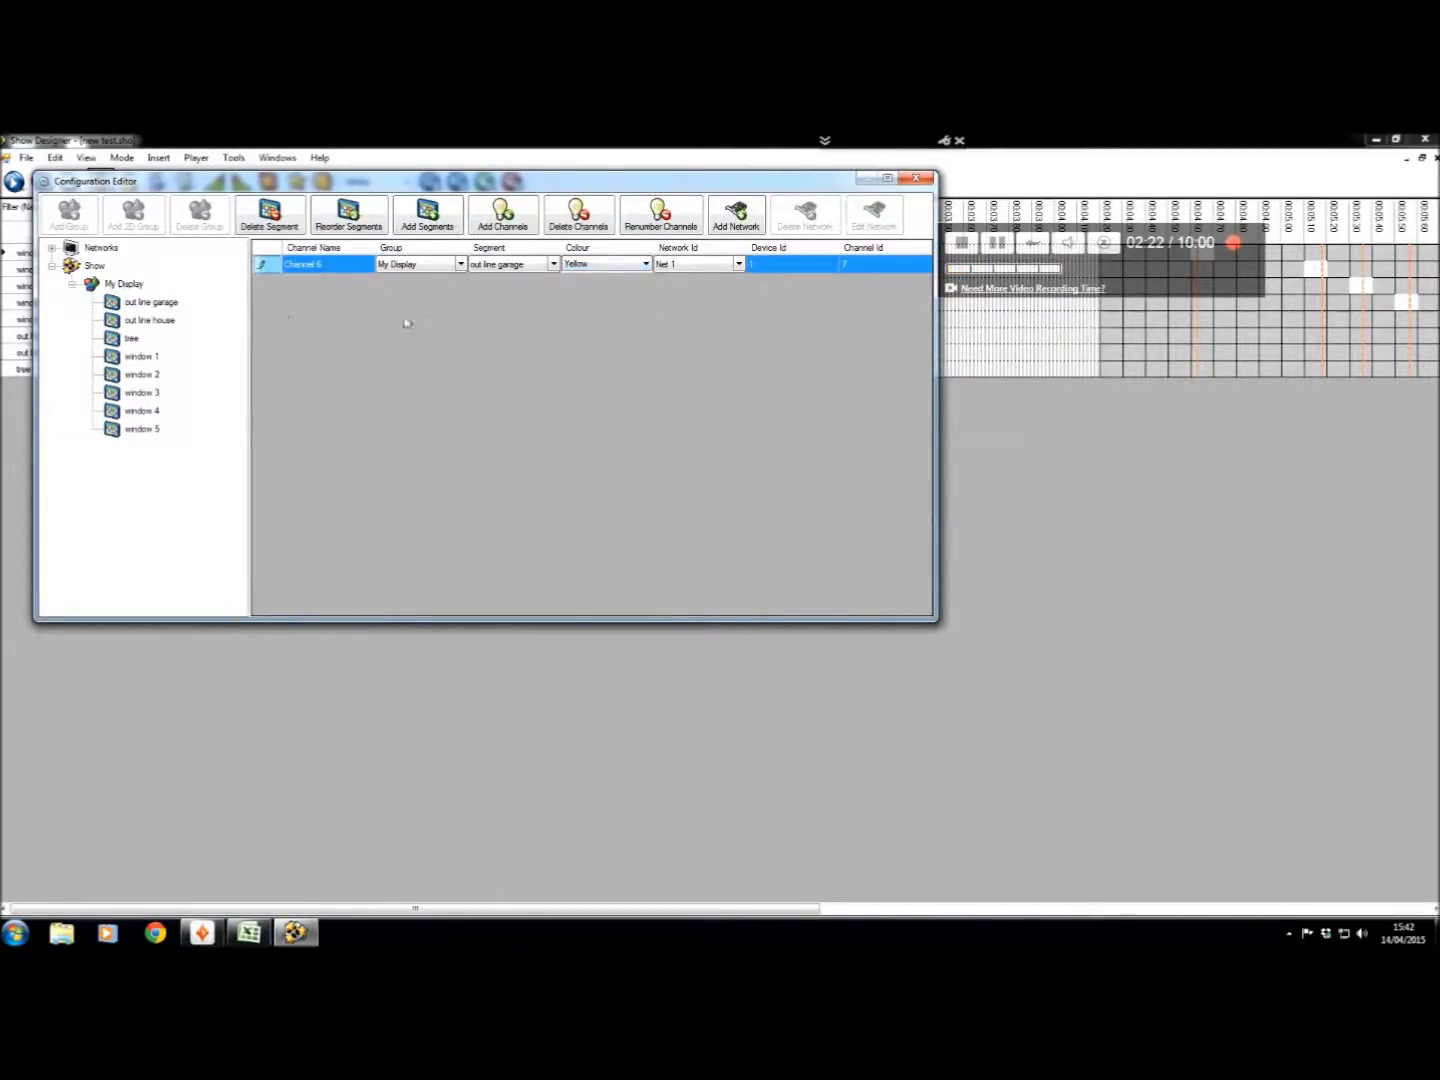
- Set the channel colour of the segment out line house to Yellow
left_click(135, 320)
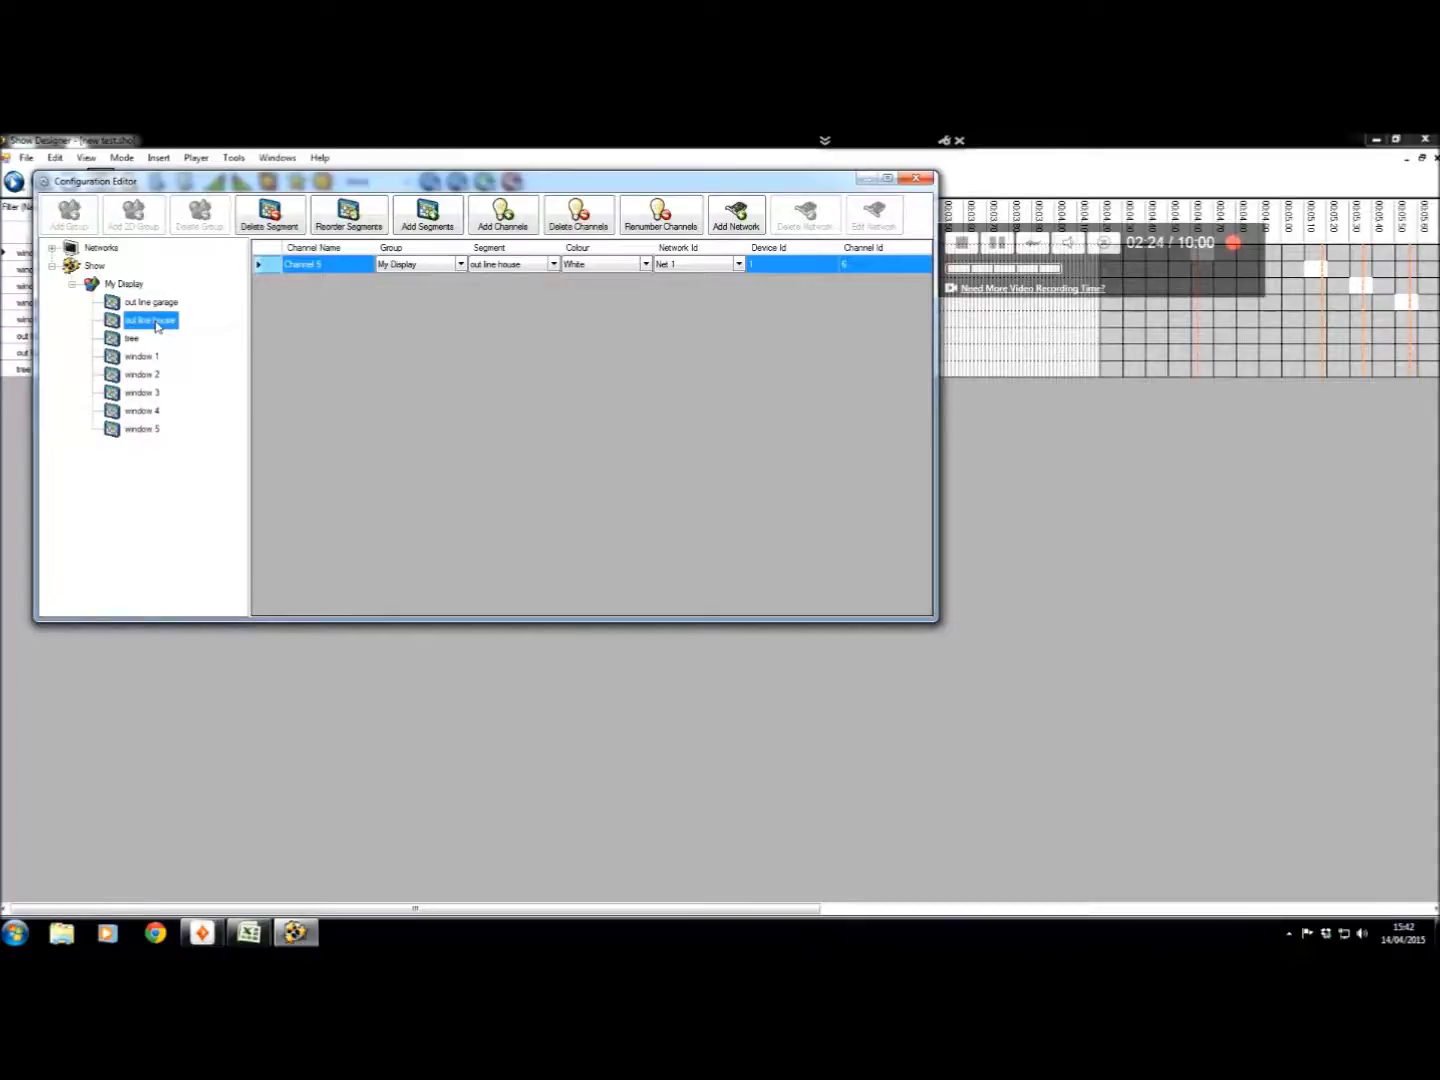
left_click(645, 265)
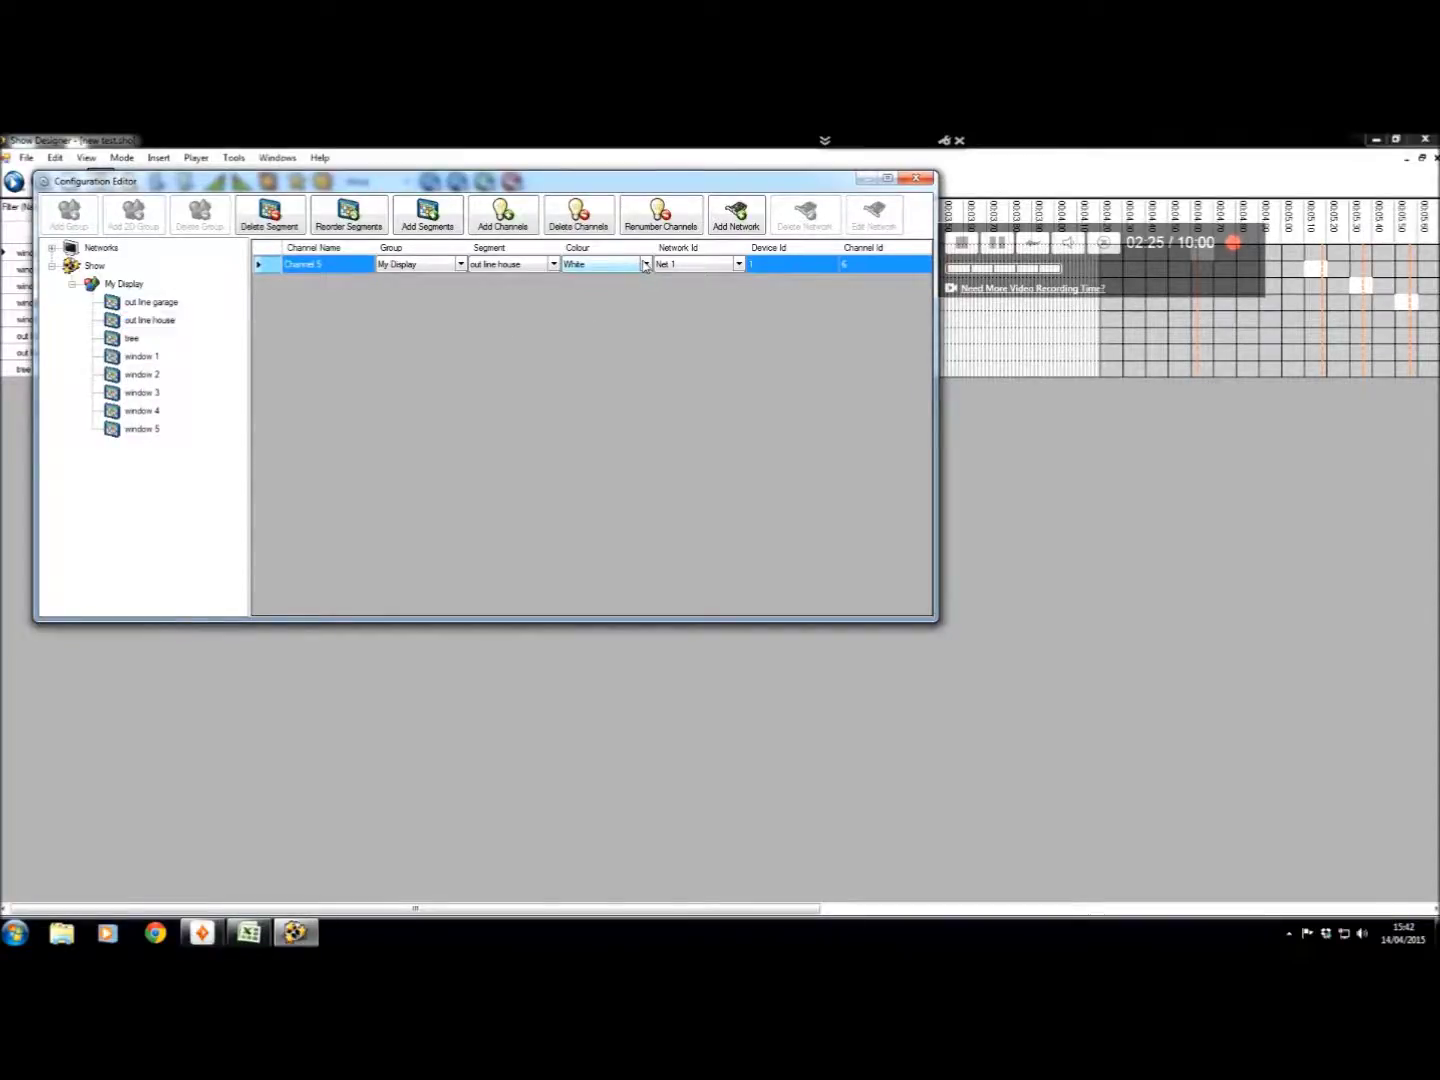
left_click(645, 266)
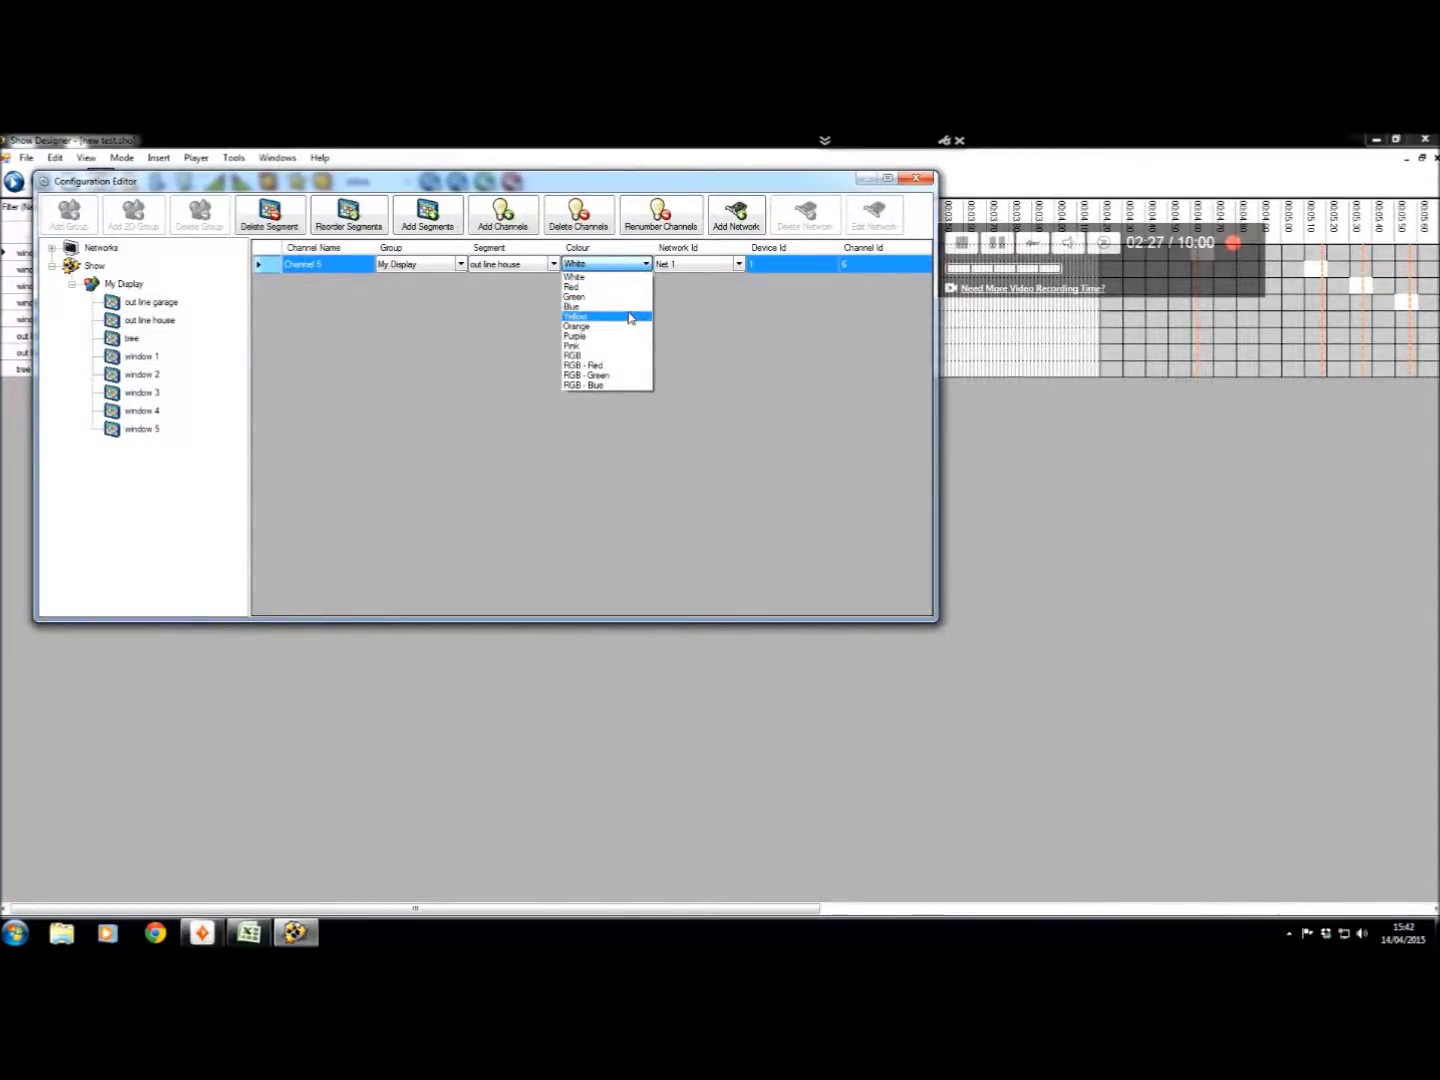
left_click(629, 318)
- Set the channel colour of the segment tree to Green
left_click(131, 340)
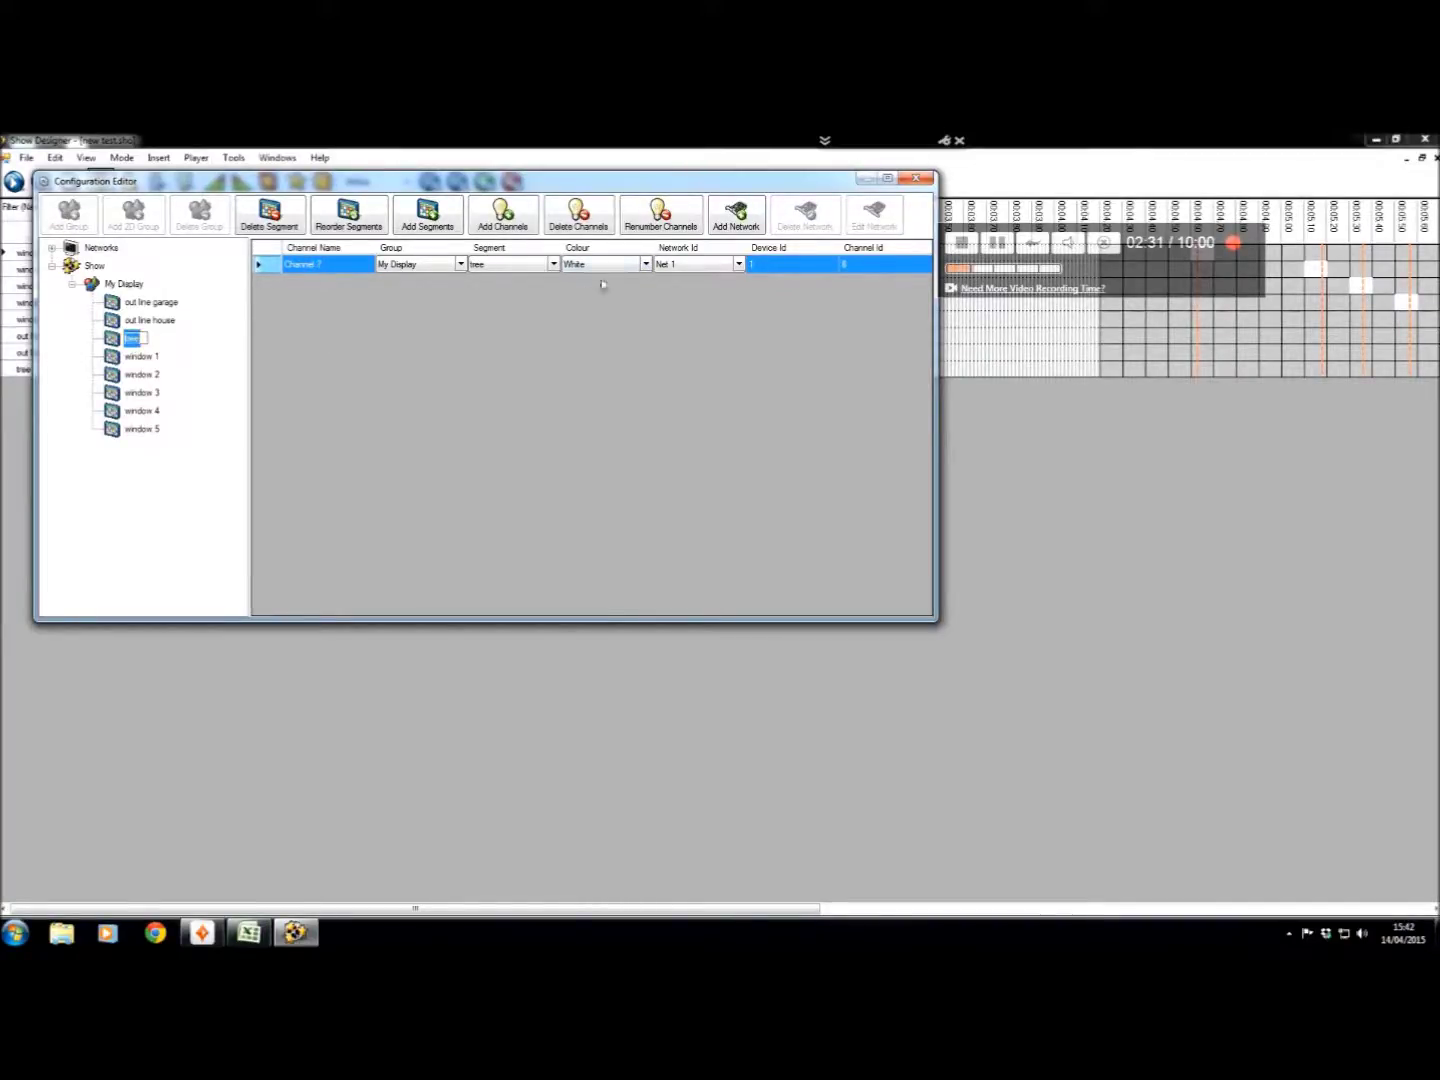
left_click(647, 266)
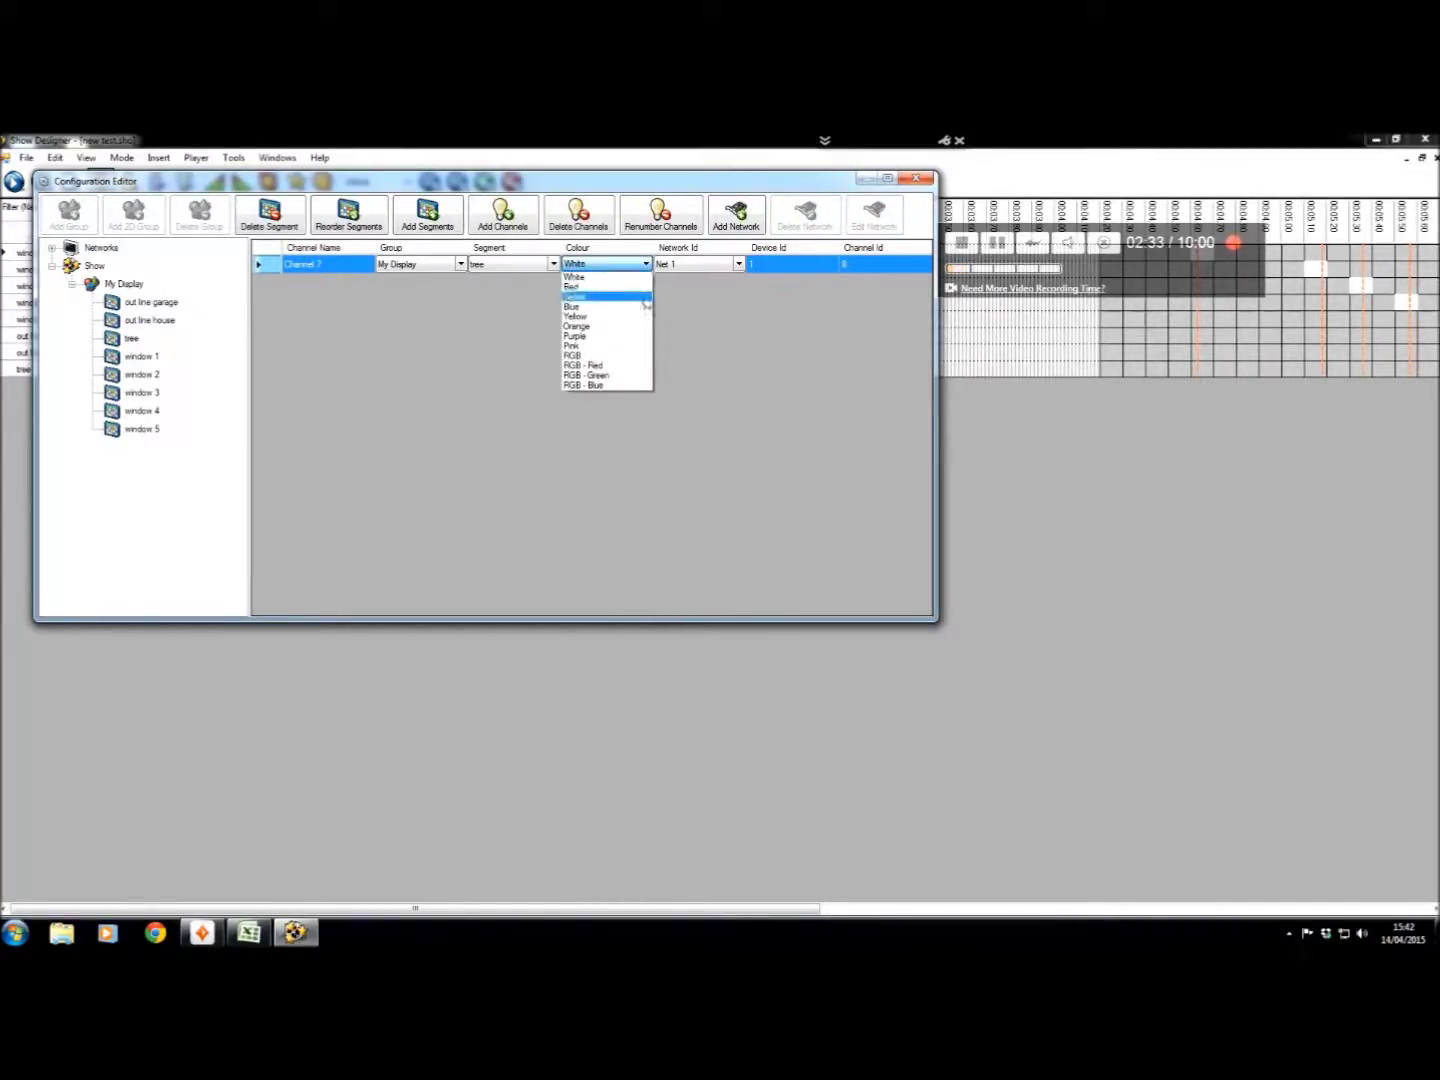
left_click(618, 304)
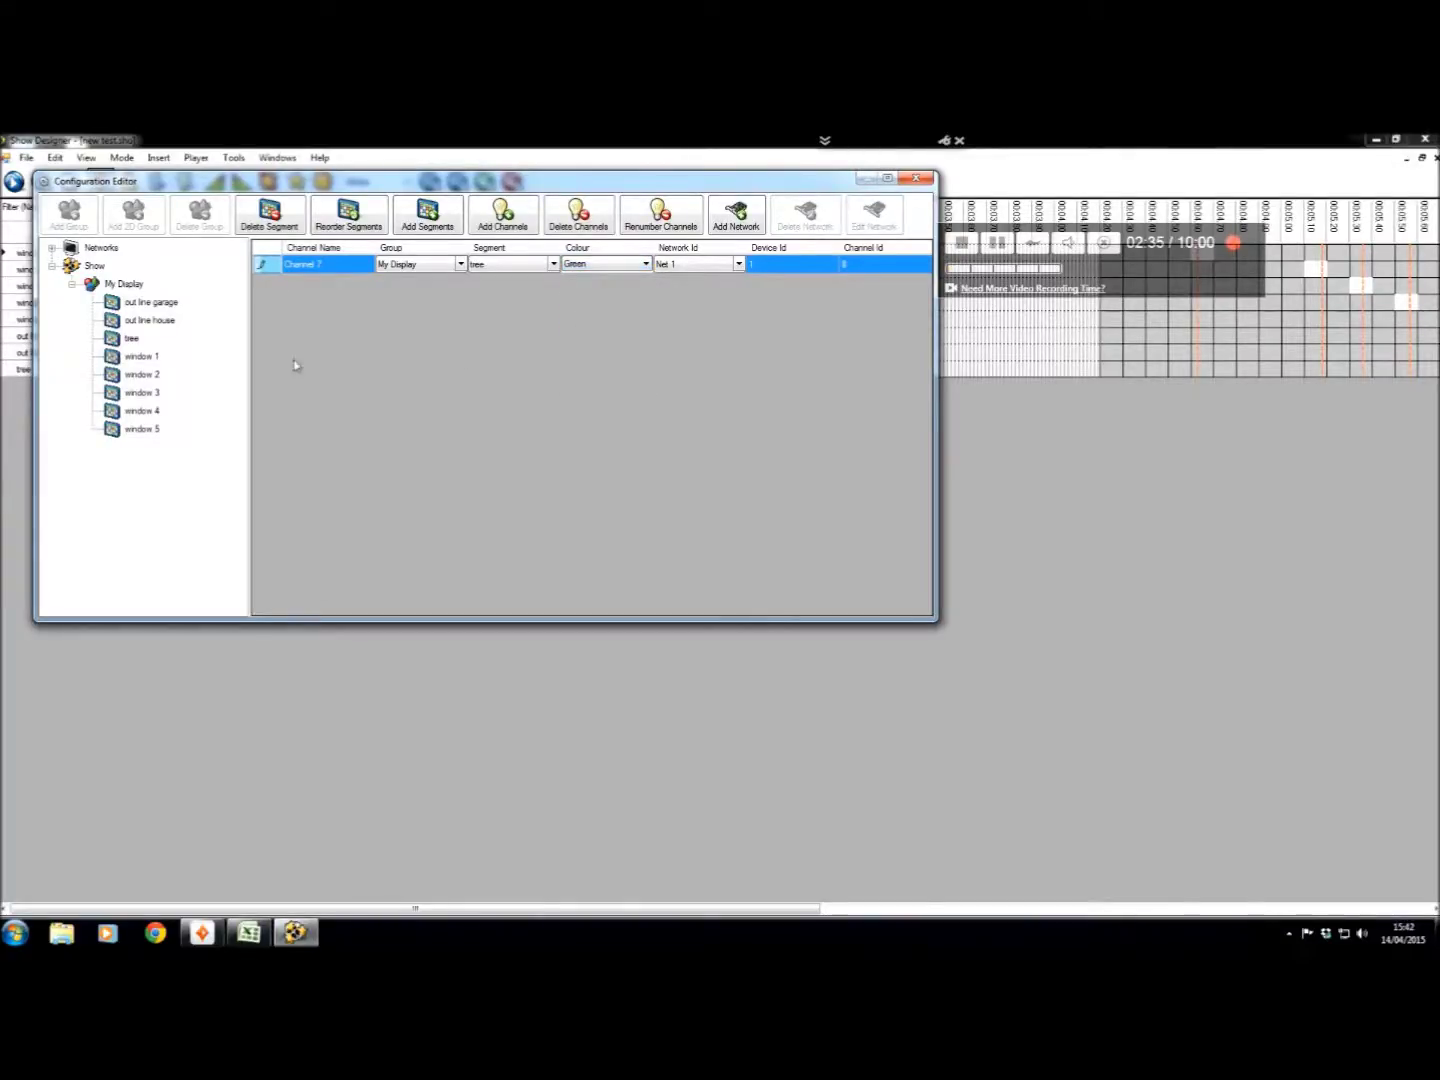
- Check the channel colour of every segment under My Display, and close the Configuration Editor
left_click(139, 357)
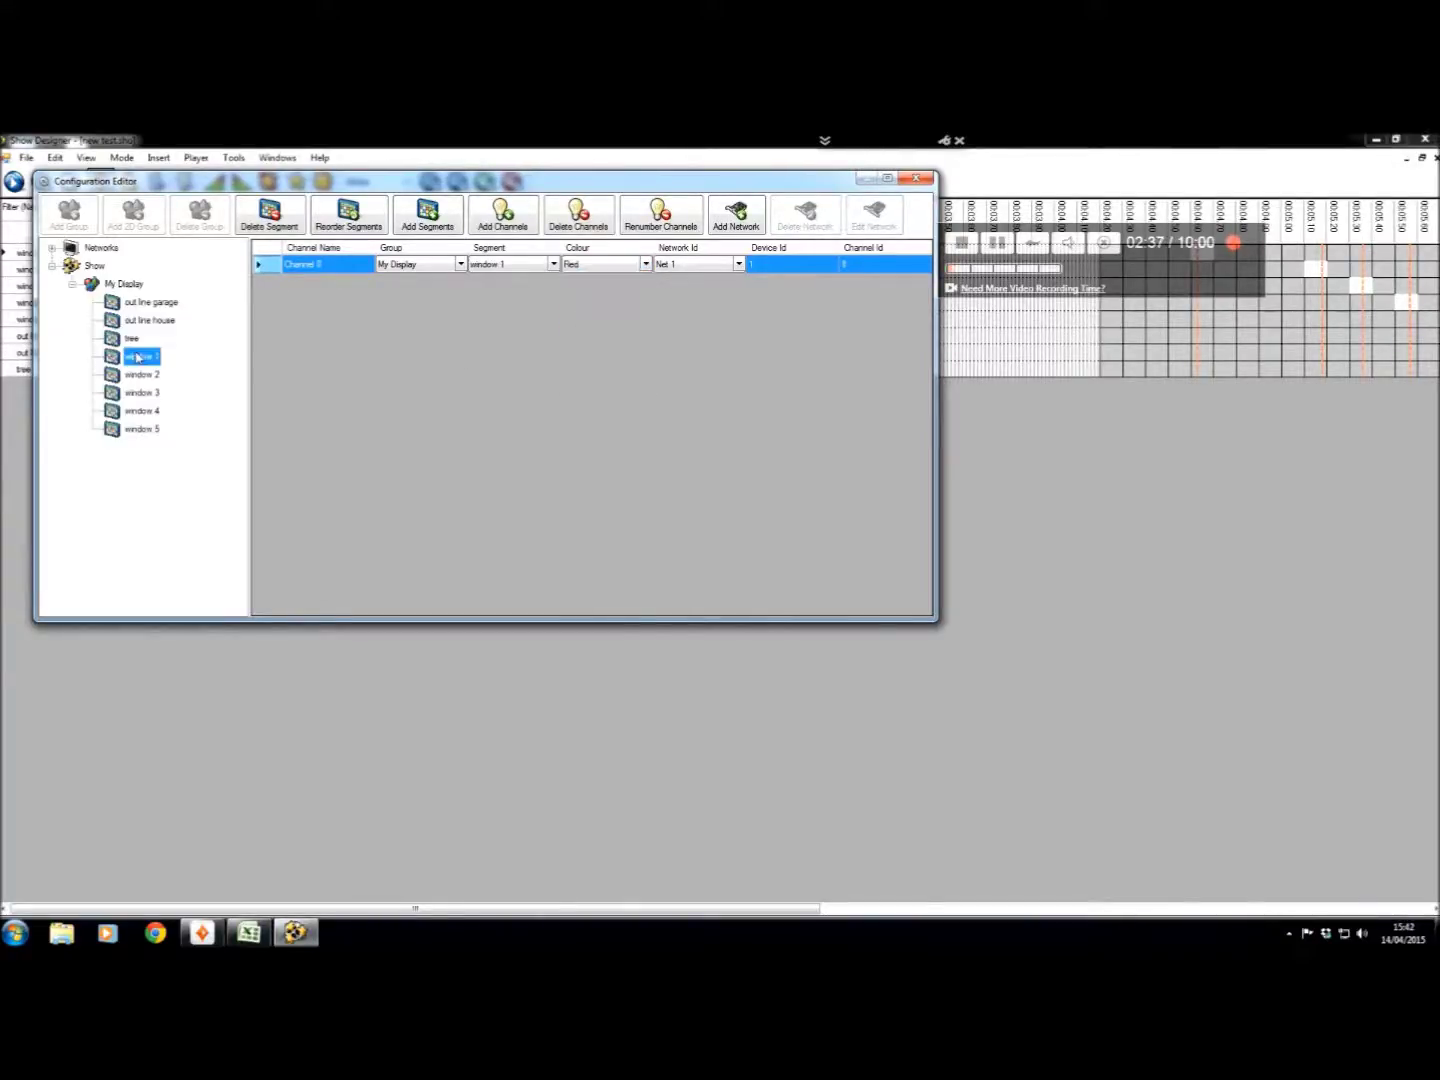
left_click(139, 304)
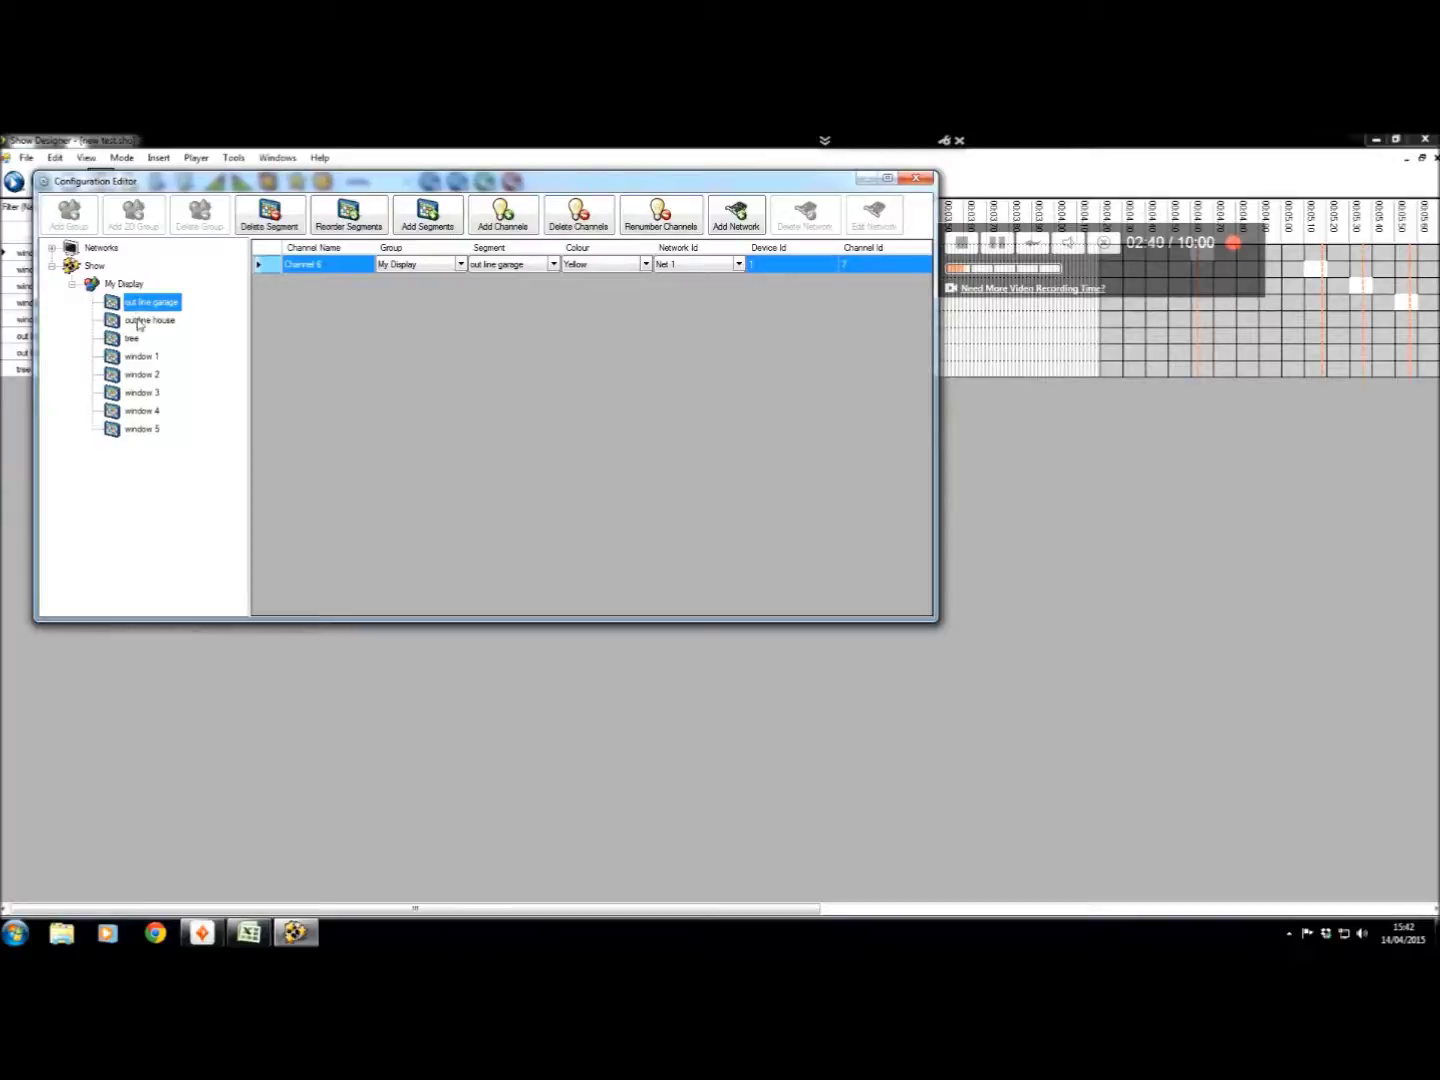
left_click(140, 322)
left_click(140, 340)
left_click(139, 360)
left_click(136, 376)
left_click(134, 394)
left_click(133, 410)
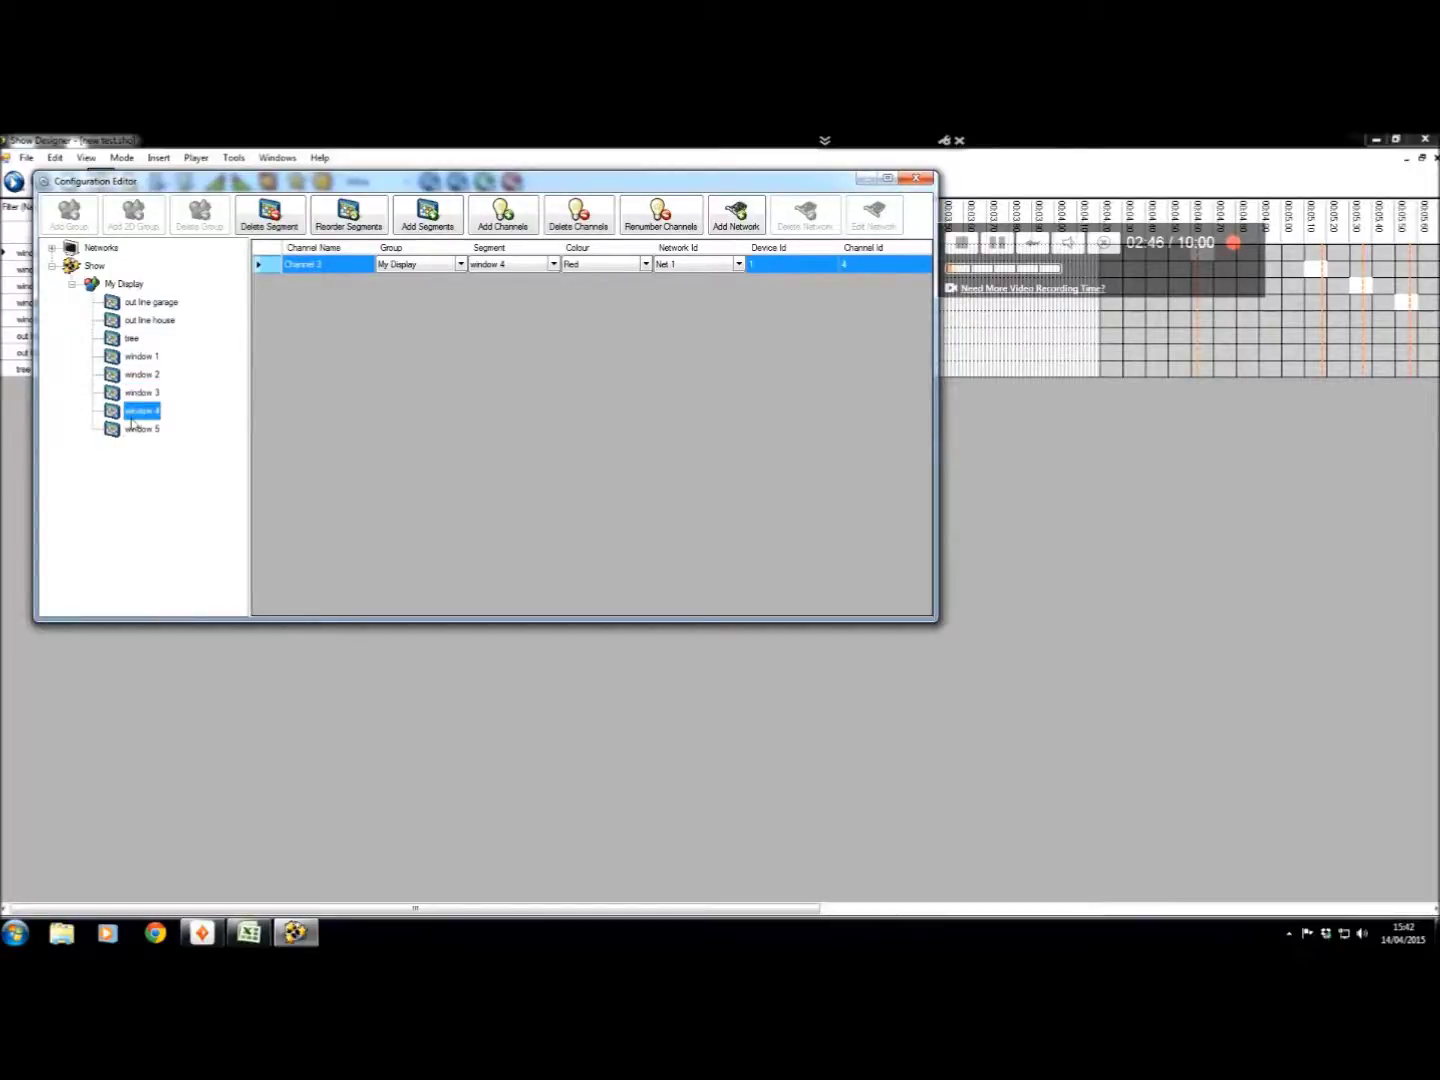
left_click(133, 430)
left_click(917, 179)
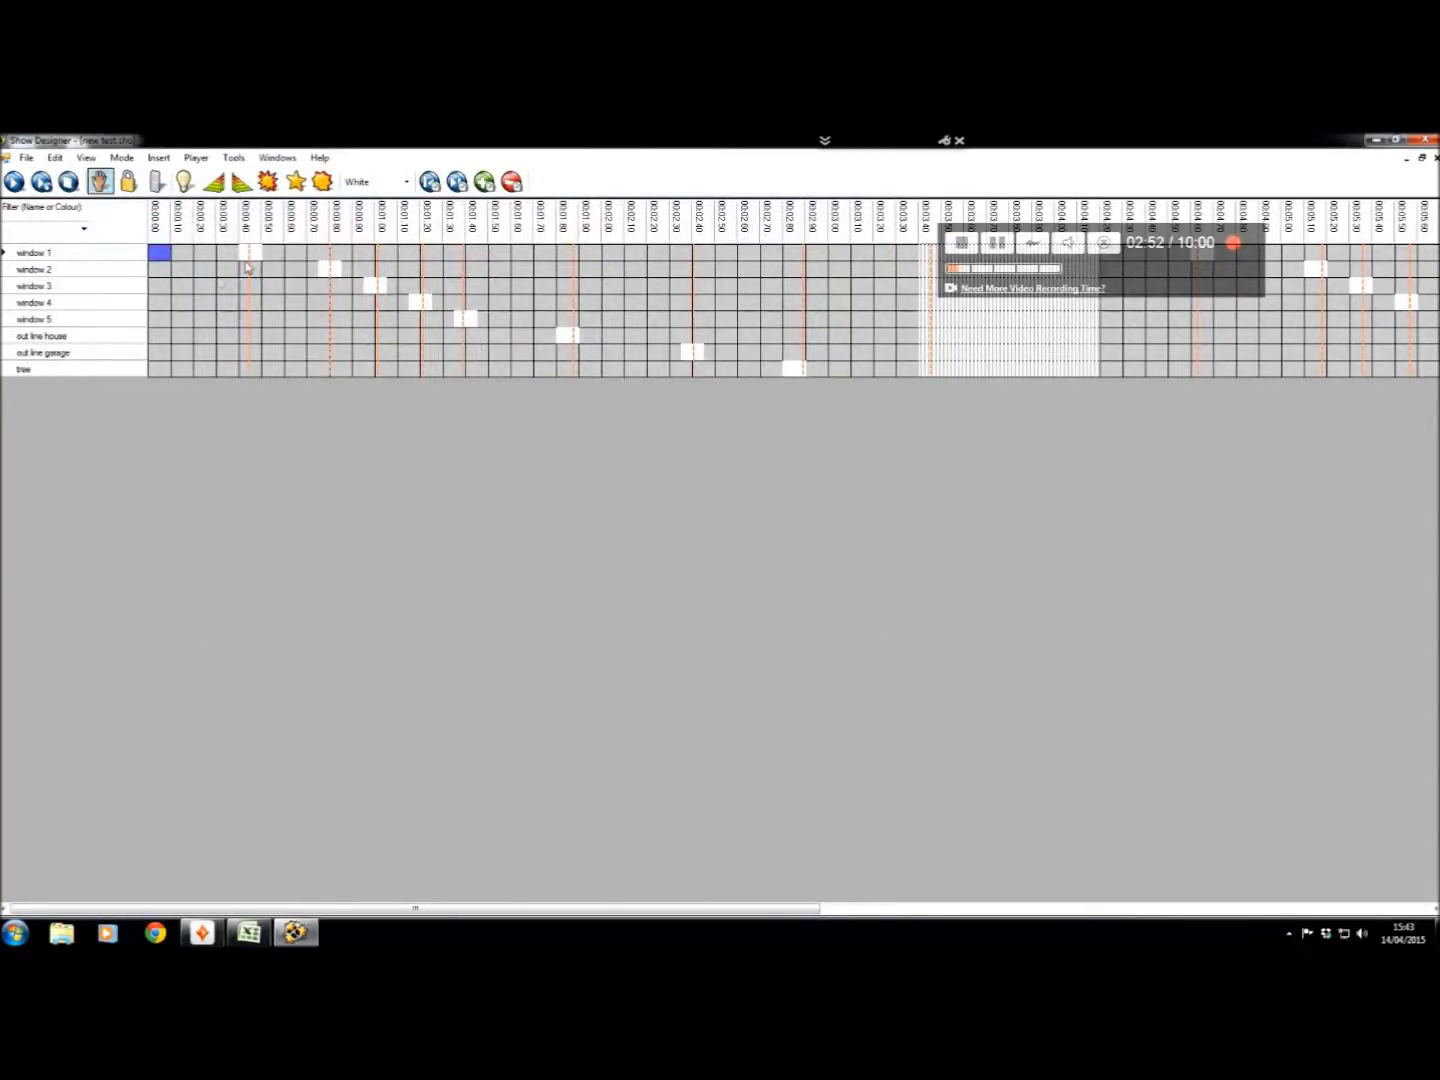
- Replace the first white effect in the window 1 row with an On effect in Red
left_click(245, 257)
right_click(249, 256)
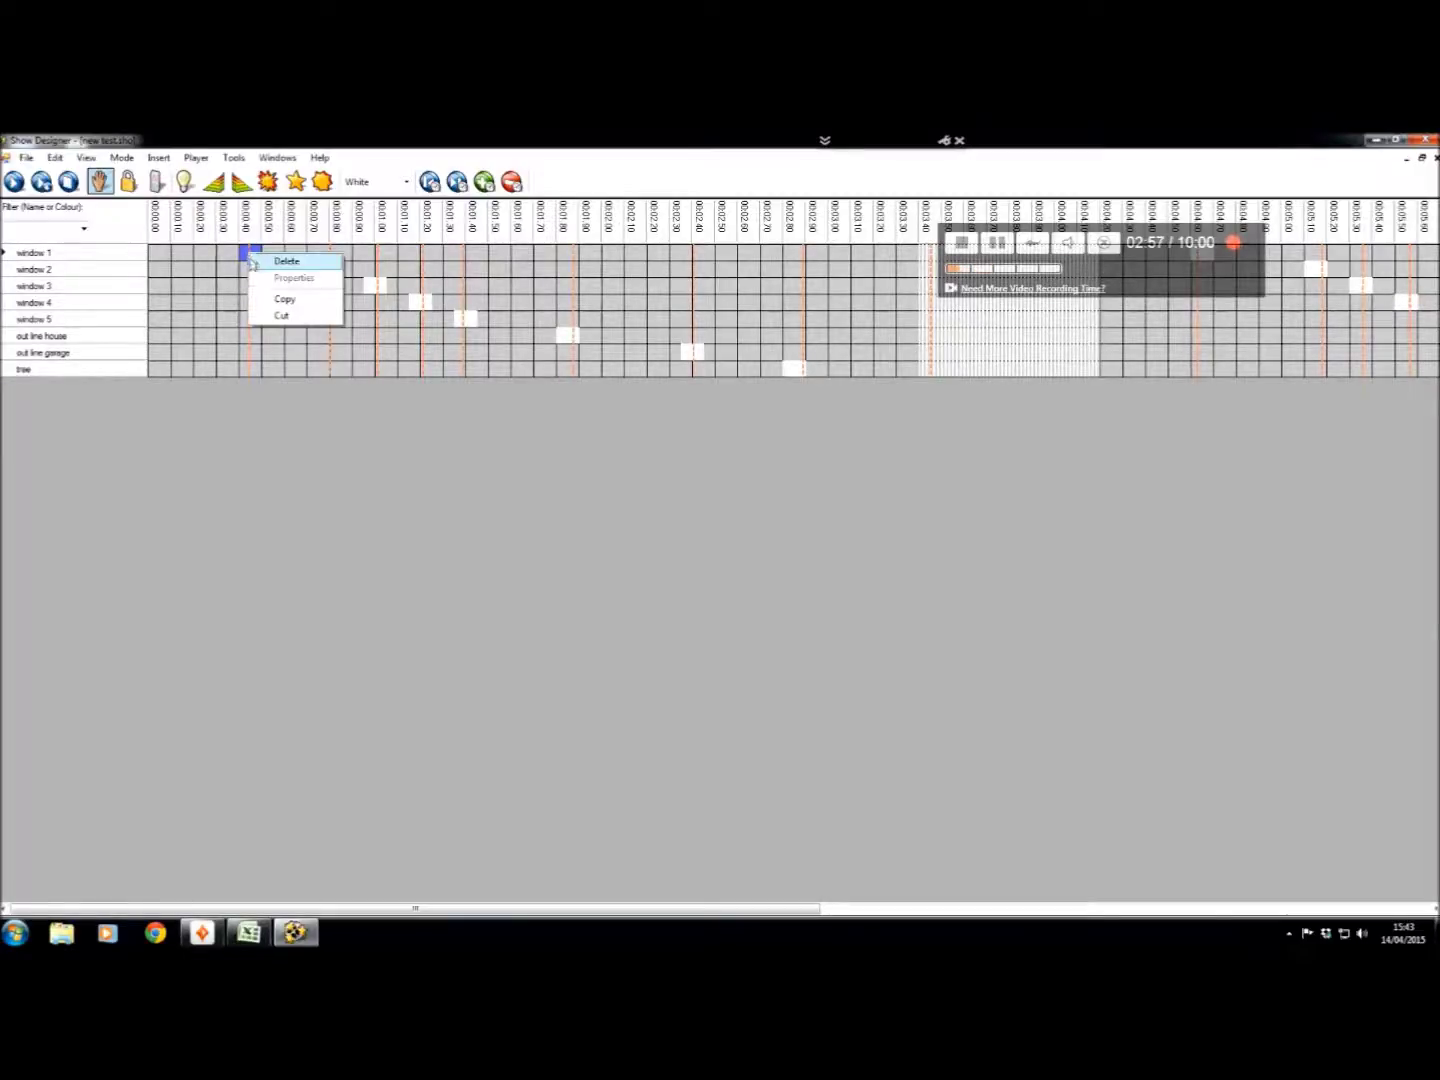
left_click(212, 284)
left_click(252, 253)
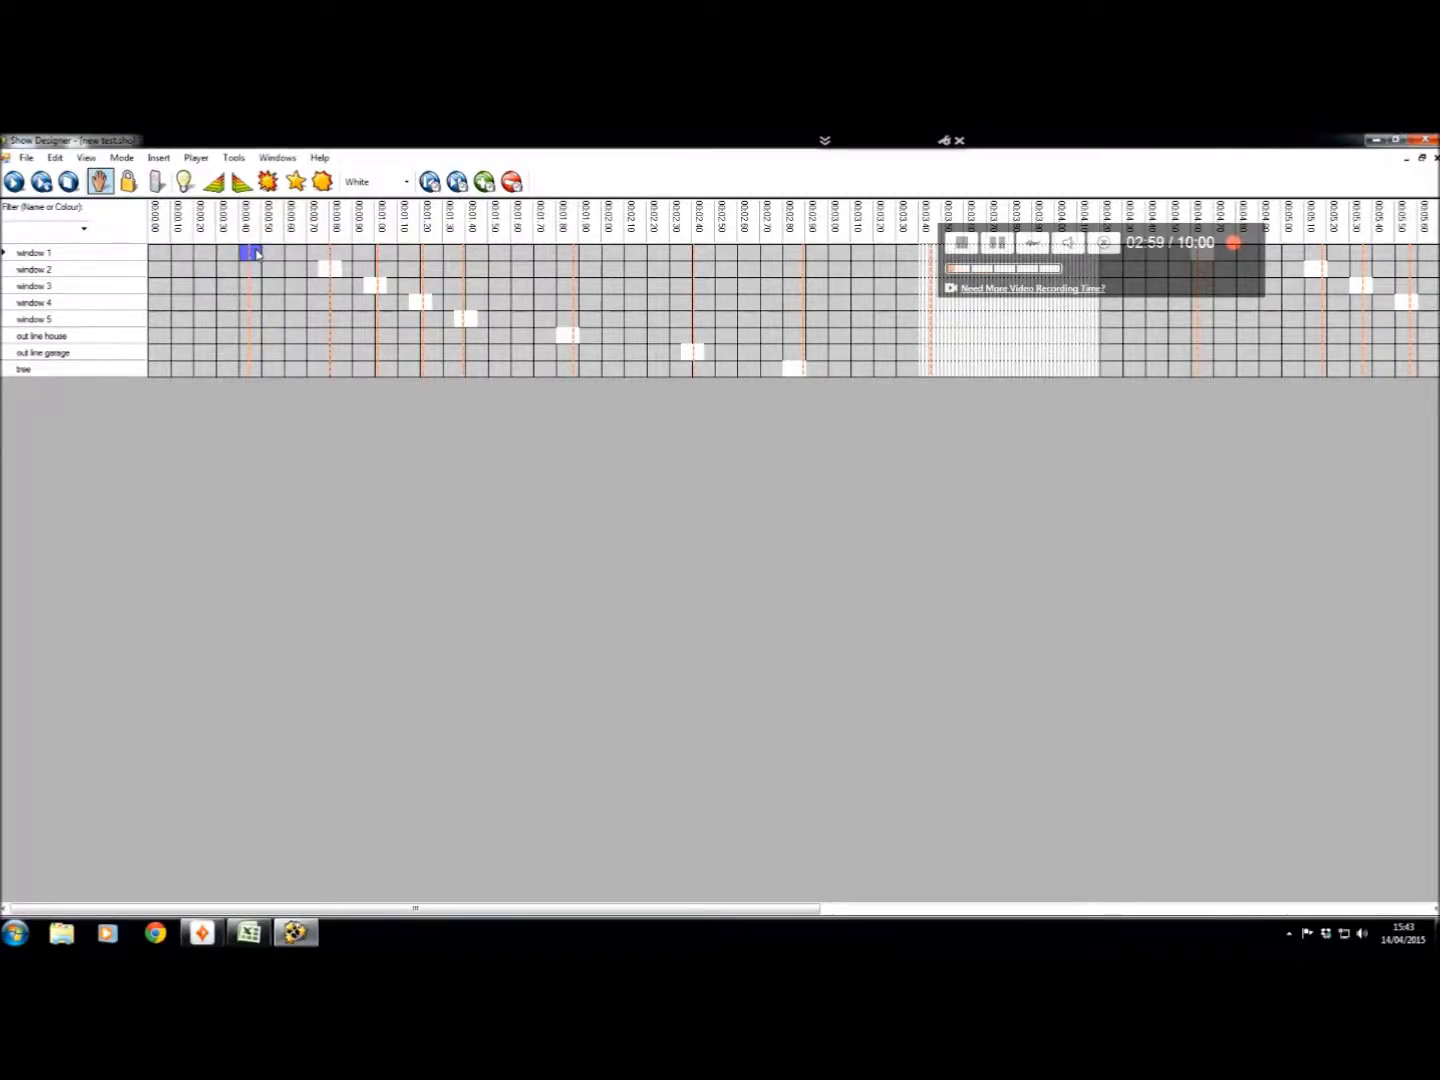
right_click(256, 254)
mouse_move(290, 257)
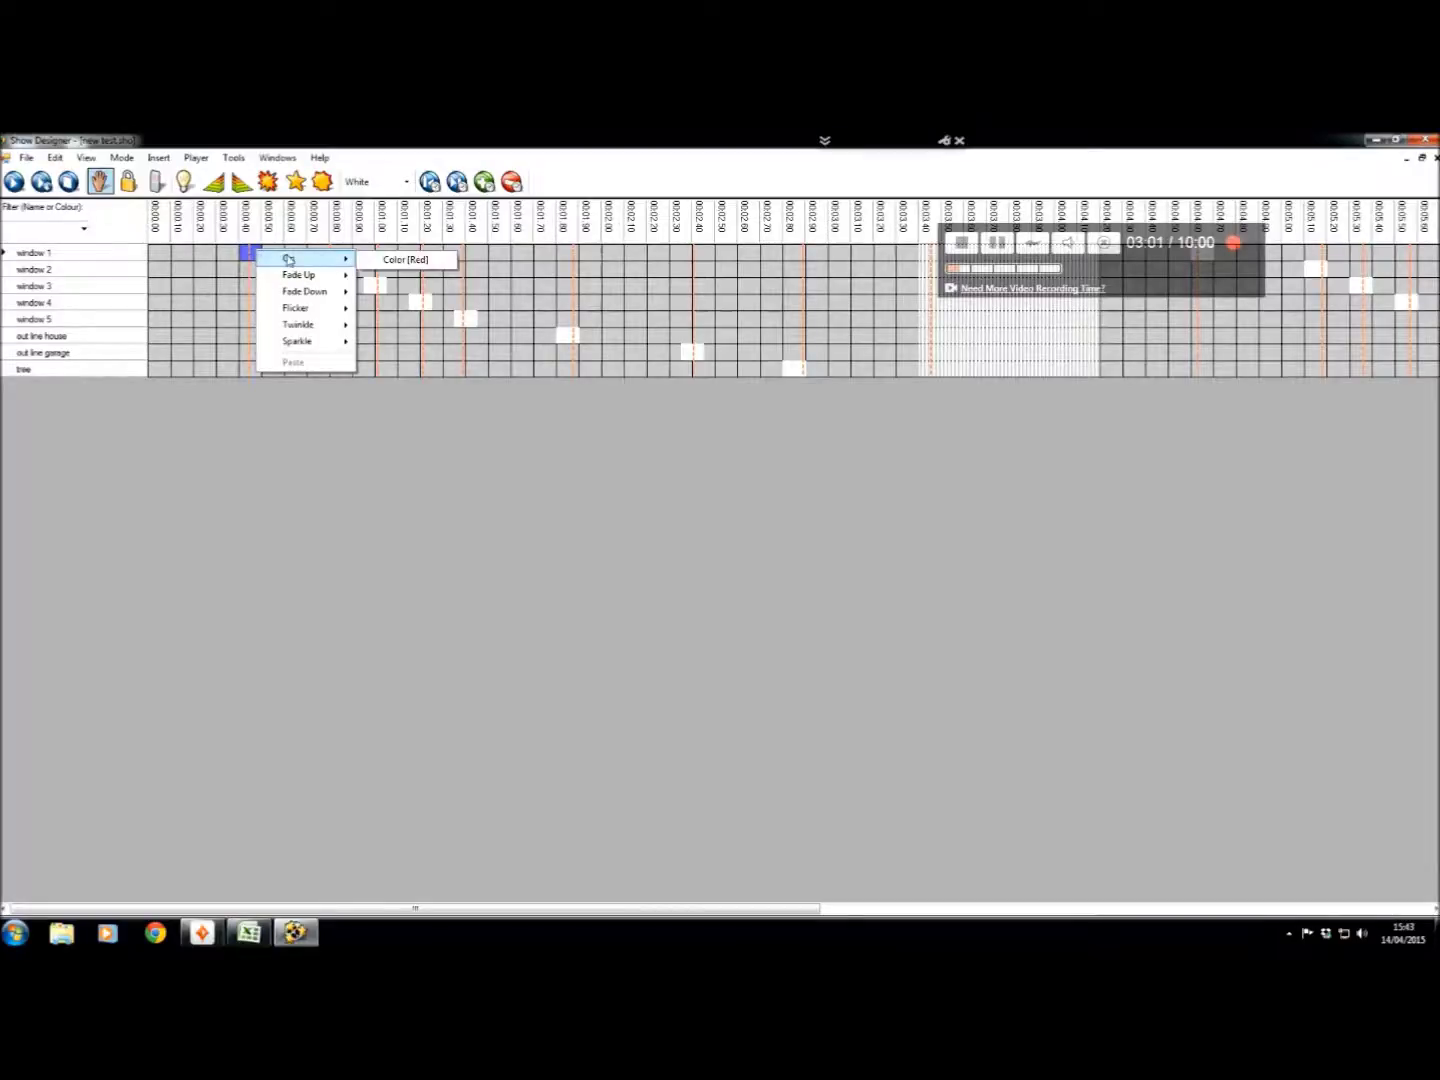
left_click(393, 260)
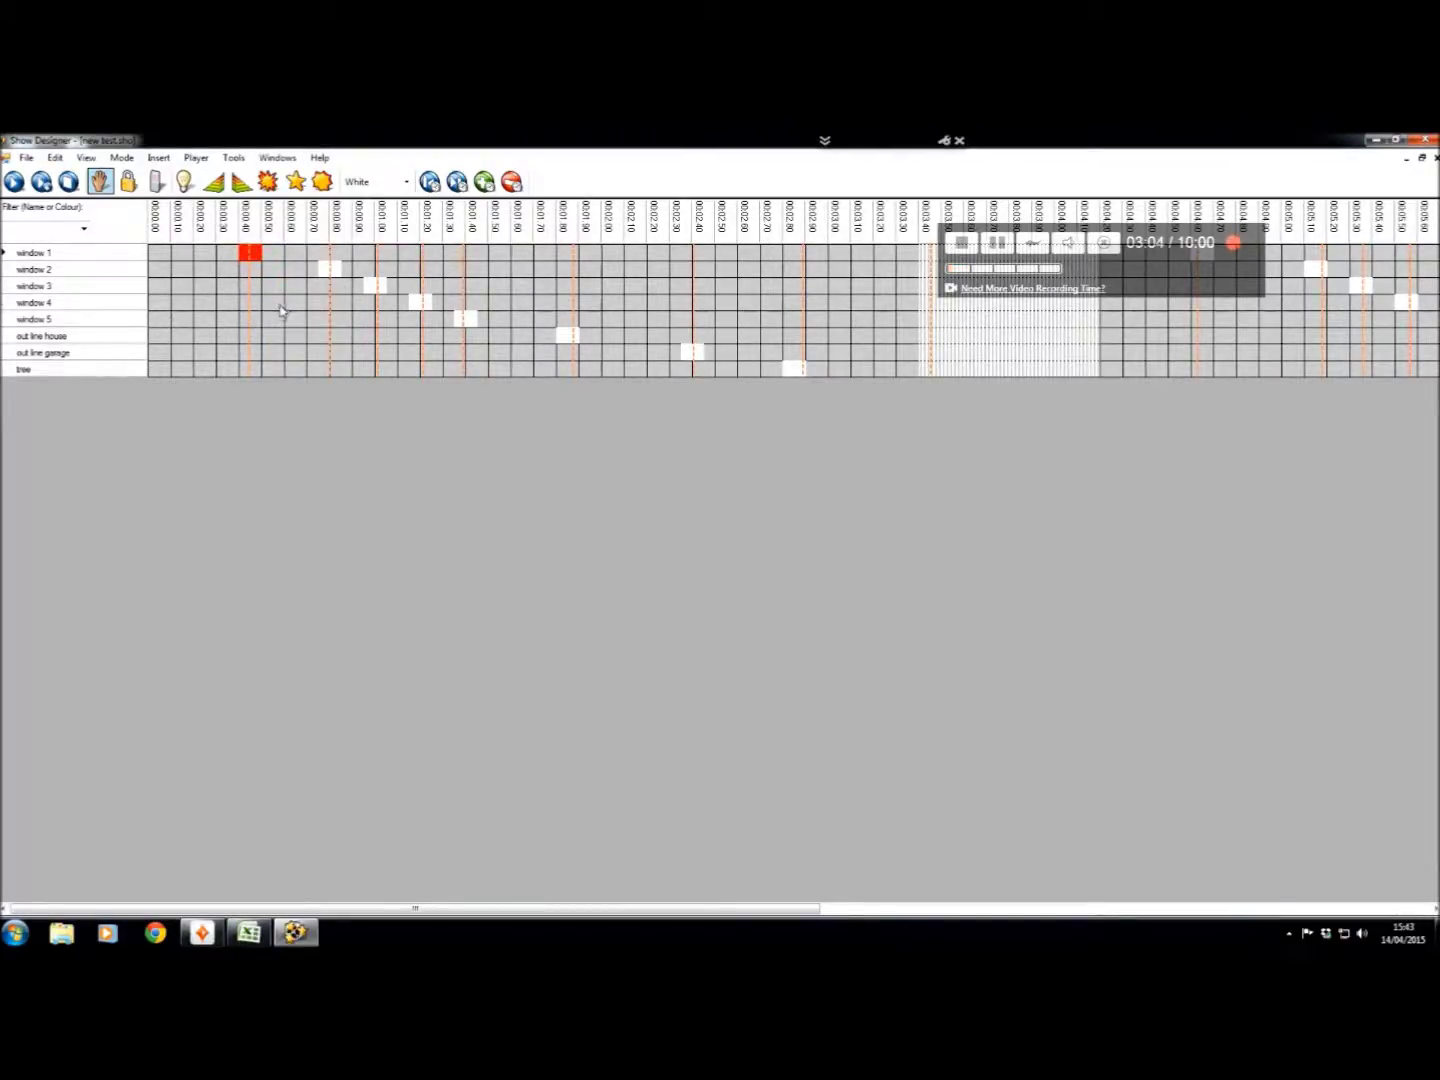
- Delete the white effects on the rows window 2 to tree ahead of the first white flicker block
left_click_drag(320, 267, 871, 449)
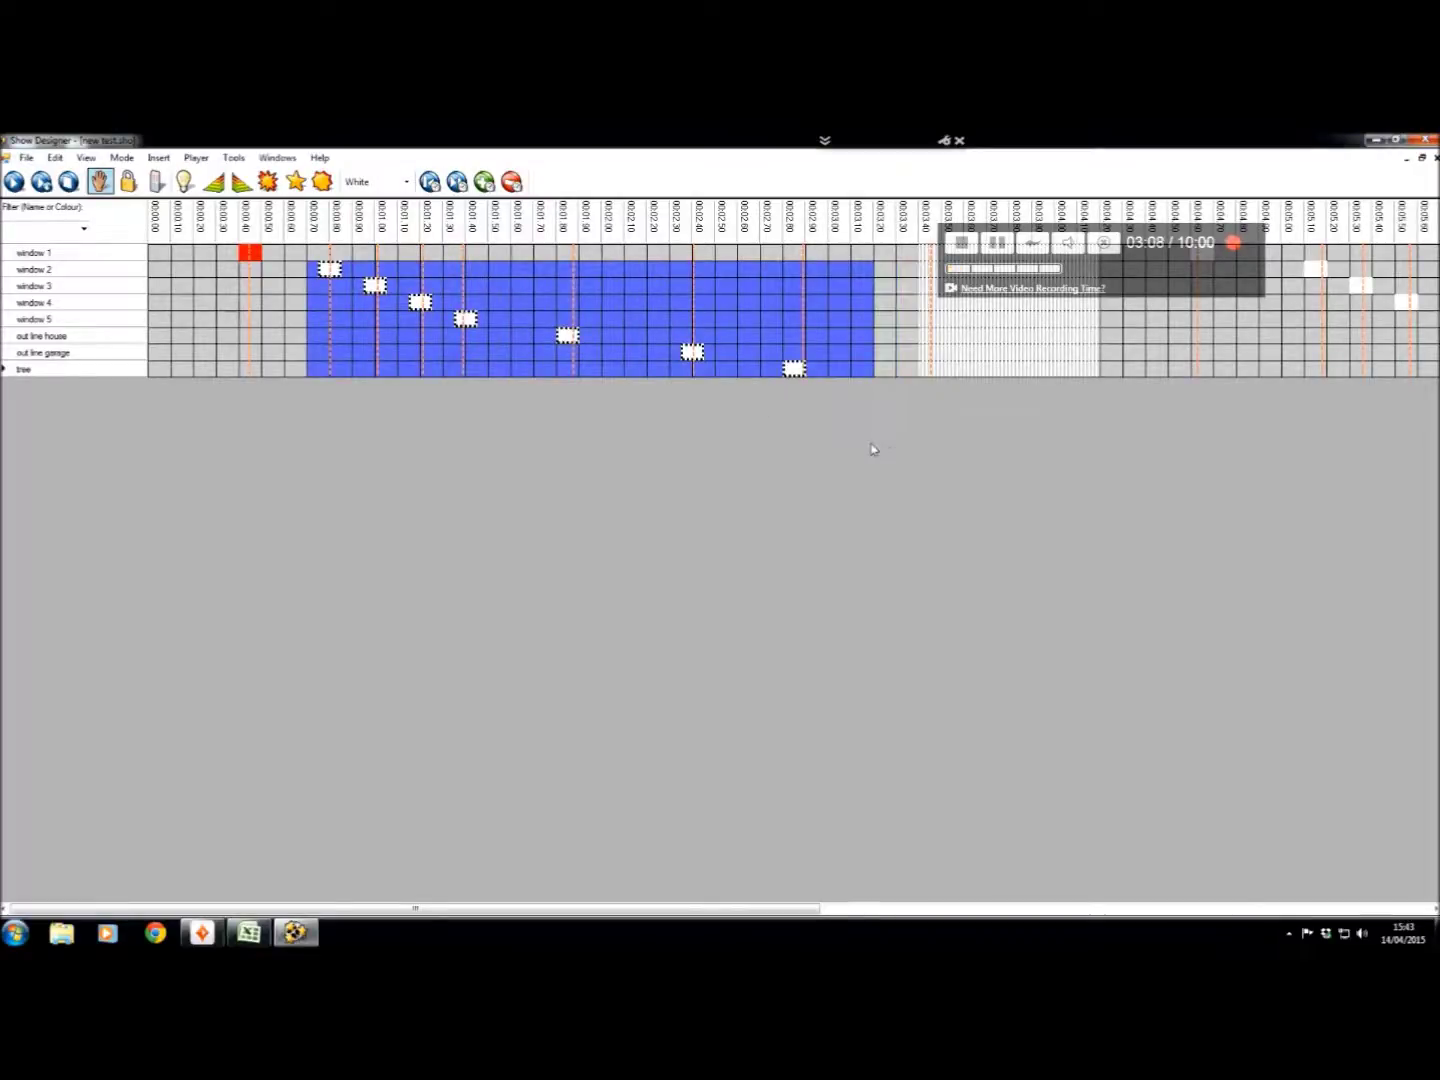
key("Delete")
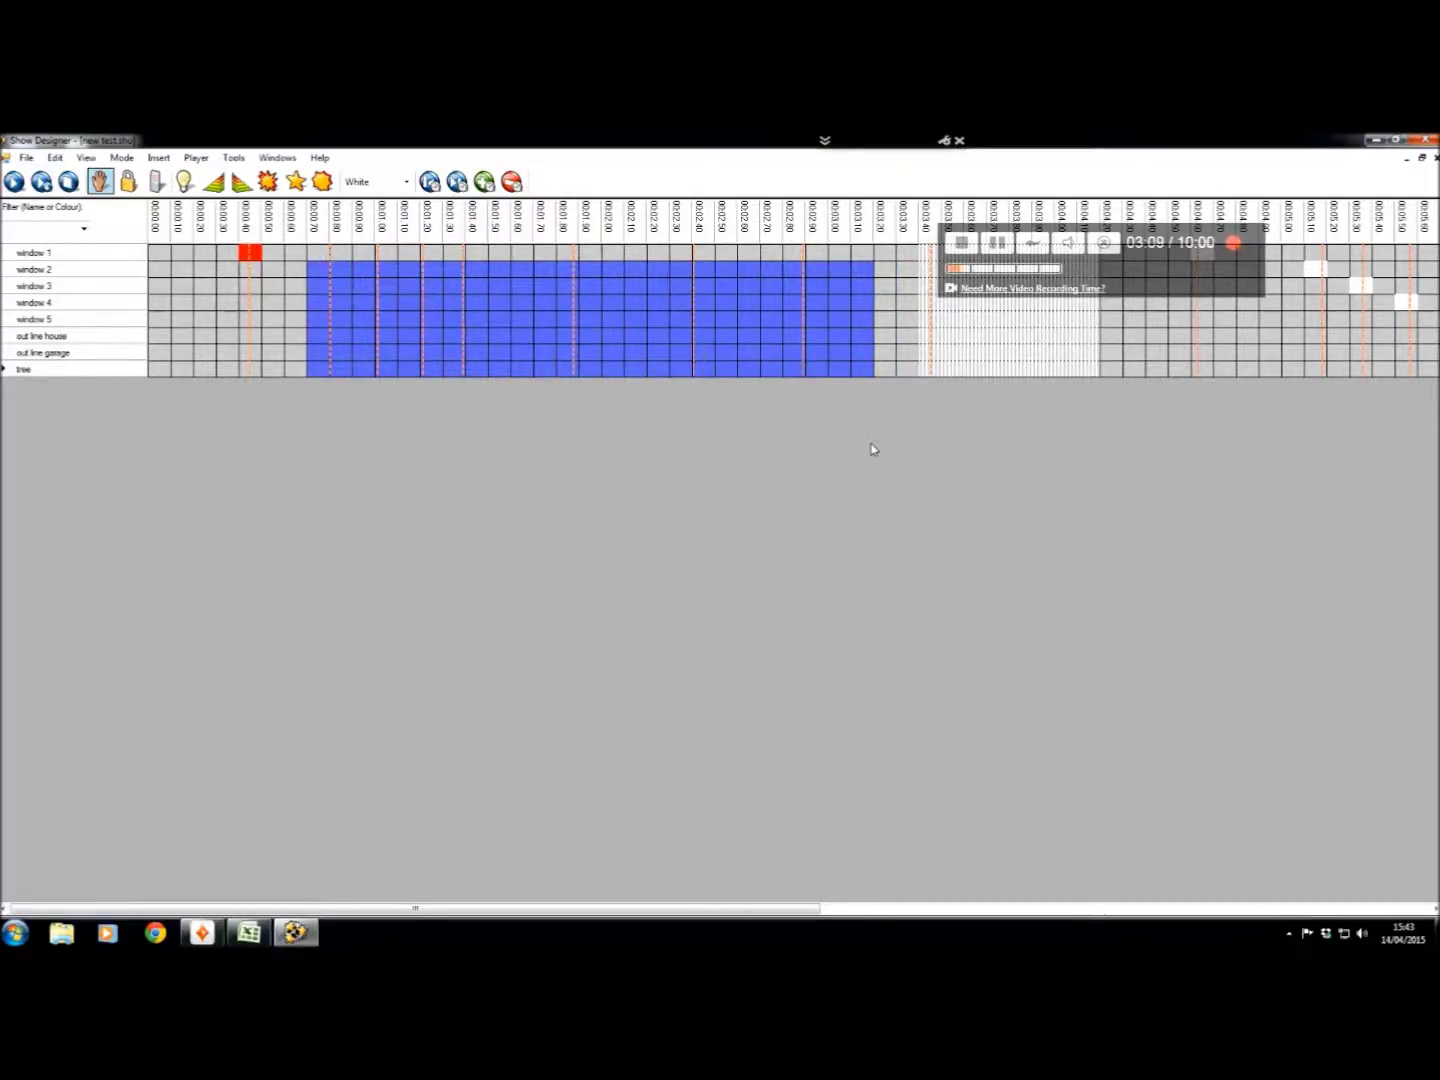
- Add an On effect in Red to window 2 at the second timing mark and shuffle it left onto the mark
left_click(338, 275)
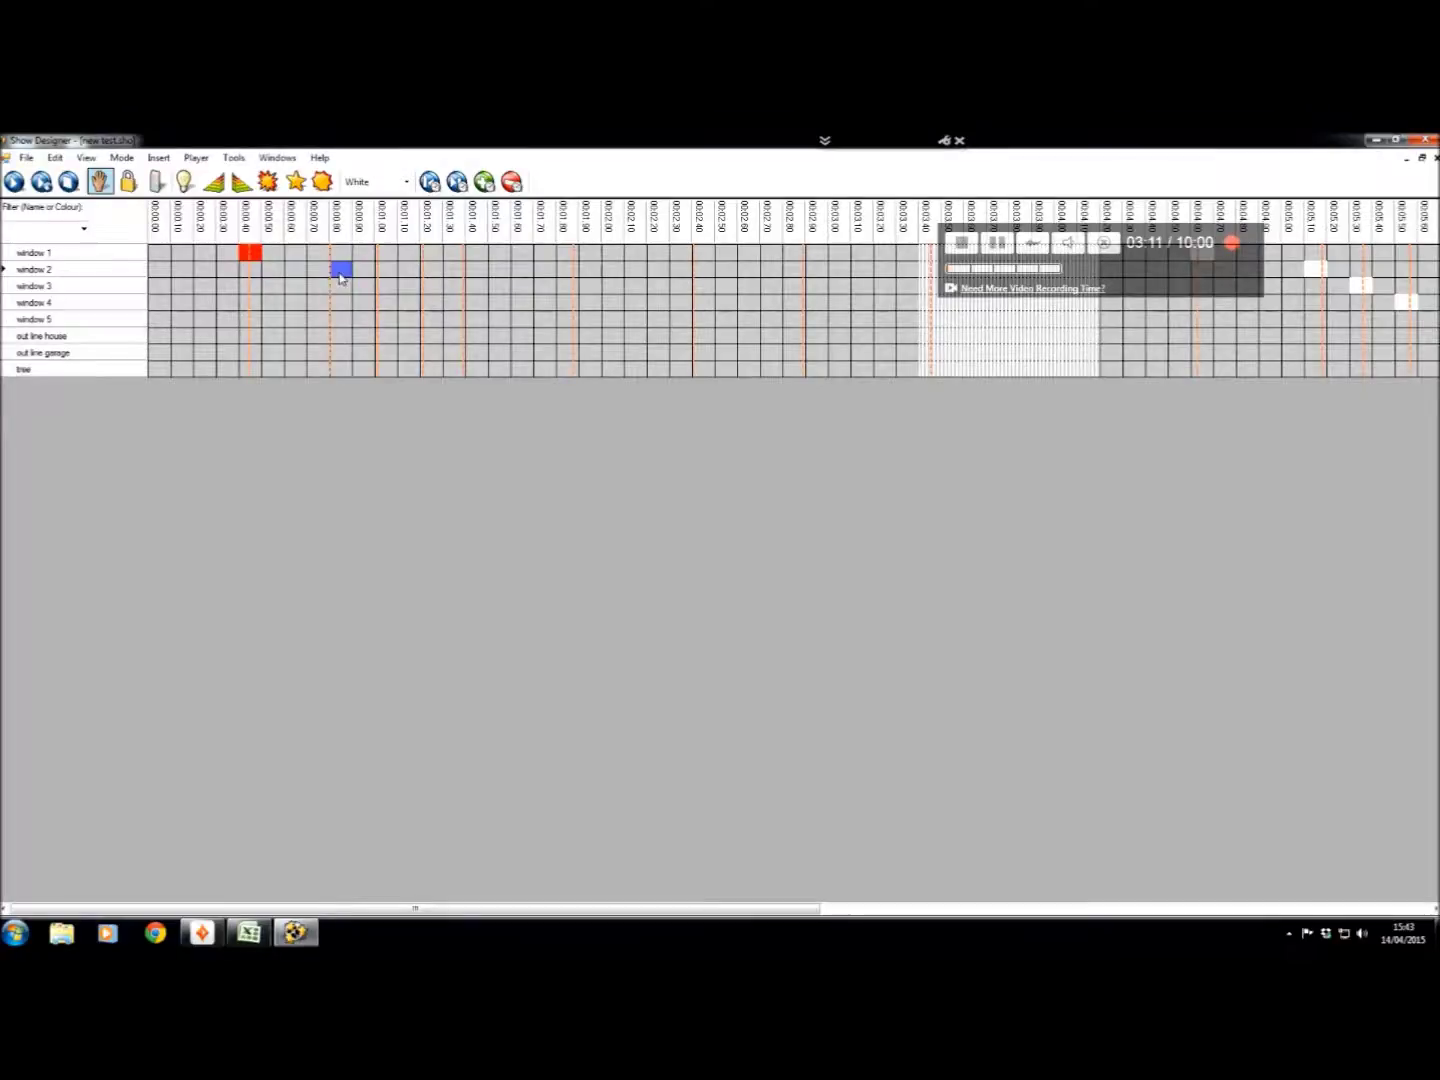
right_click(340, 278)
mouse_move(386, 283)
left_click(472, 286)
left_click(343, 285)
left_click(430, 182)
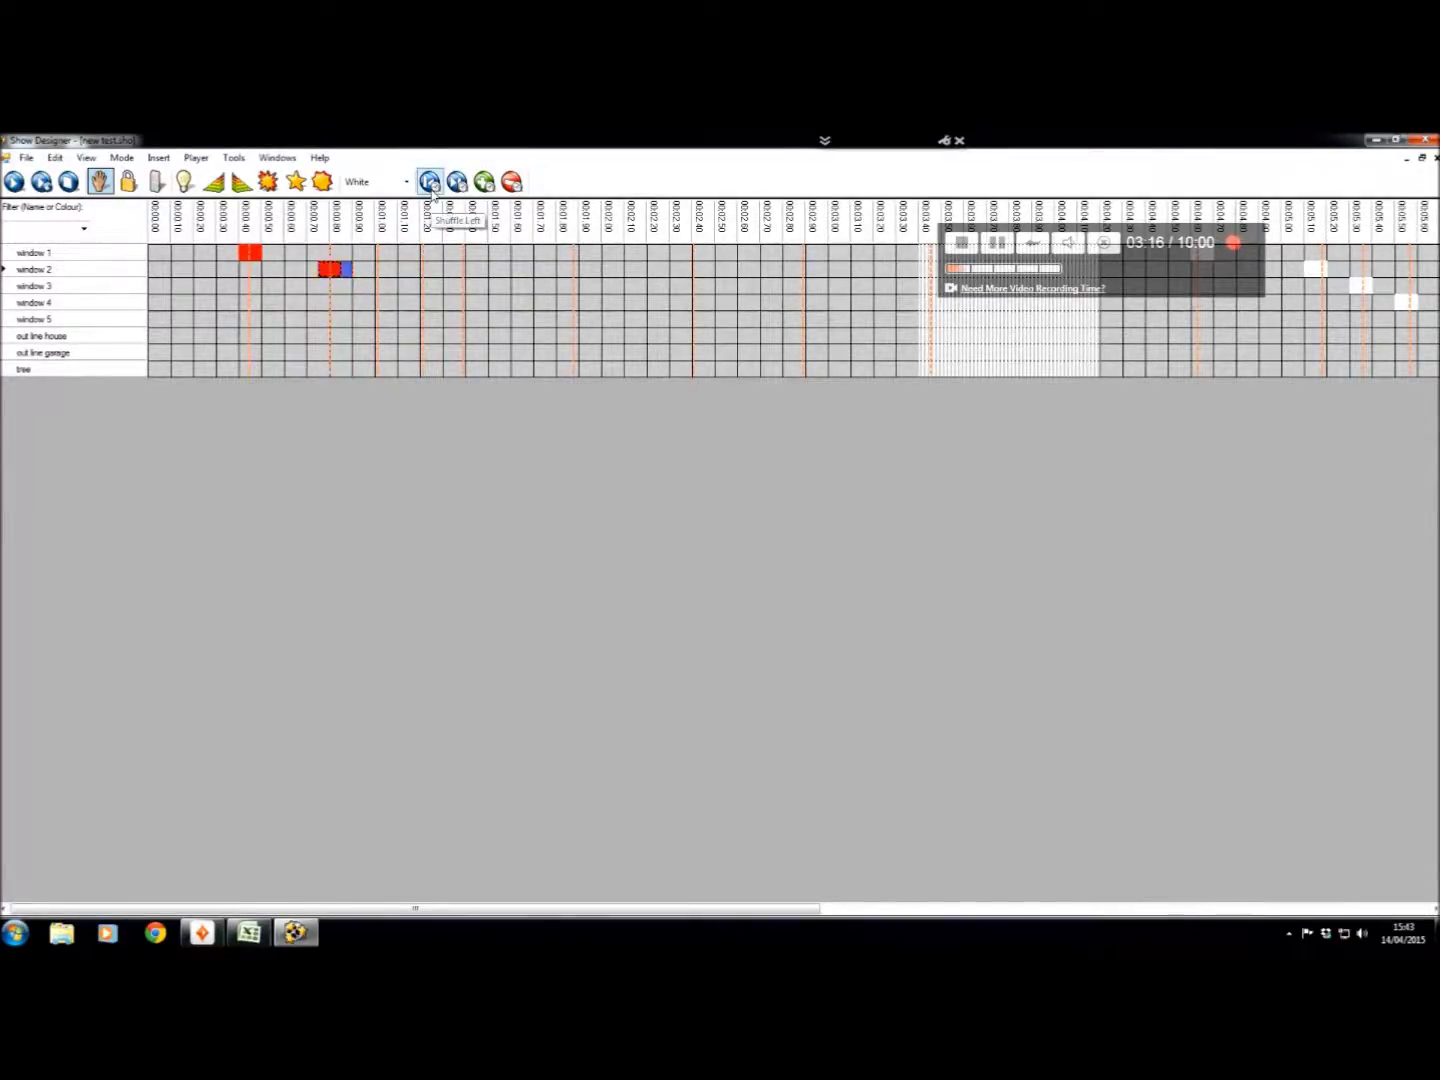
- Add Red On effects to window 3 and window 4 at the next two timing marks, shuffling each left onto its mark
left_click(392, 285)
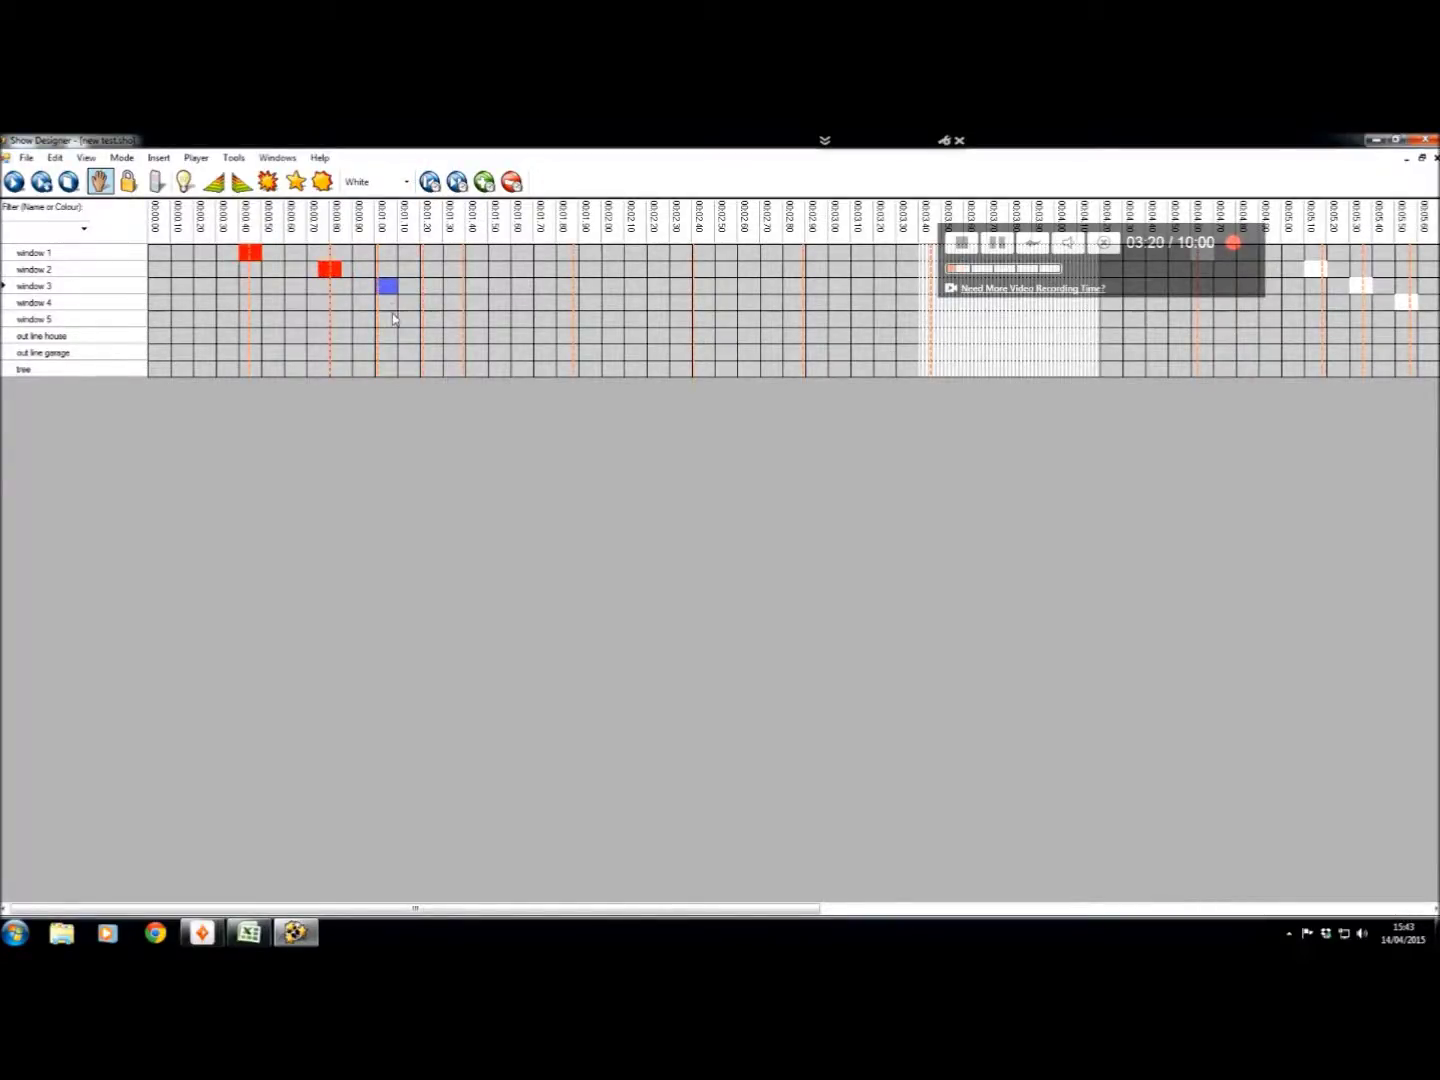
right_click(392, 288)
left_click(520, 296)
left_click(429, 182)
right_click(435, 305)
mouse_move(499, 312)
left_click(548, 312)
left_click(430, 182)
- Add an On effect in Red to window 5 at the fifth timing mark and shuffle it right onto the mark
left_click(453, 319)
right_click(455, 319)
right_click(455, 320)
left_click(432, 335)
right_click(454, 319)
mouse_move(482, 326)
left_click(587, 327)
left_click(457, 182)
- Add On effects in Yellow to out line house and out line garage at the sixth and seventh timing marks
left_click(572, 338)
right_click(572, 340)
mouse_move(622, 350)
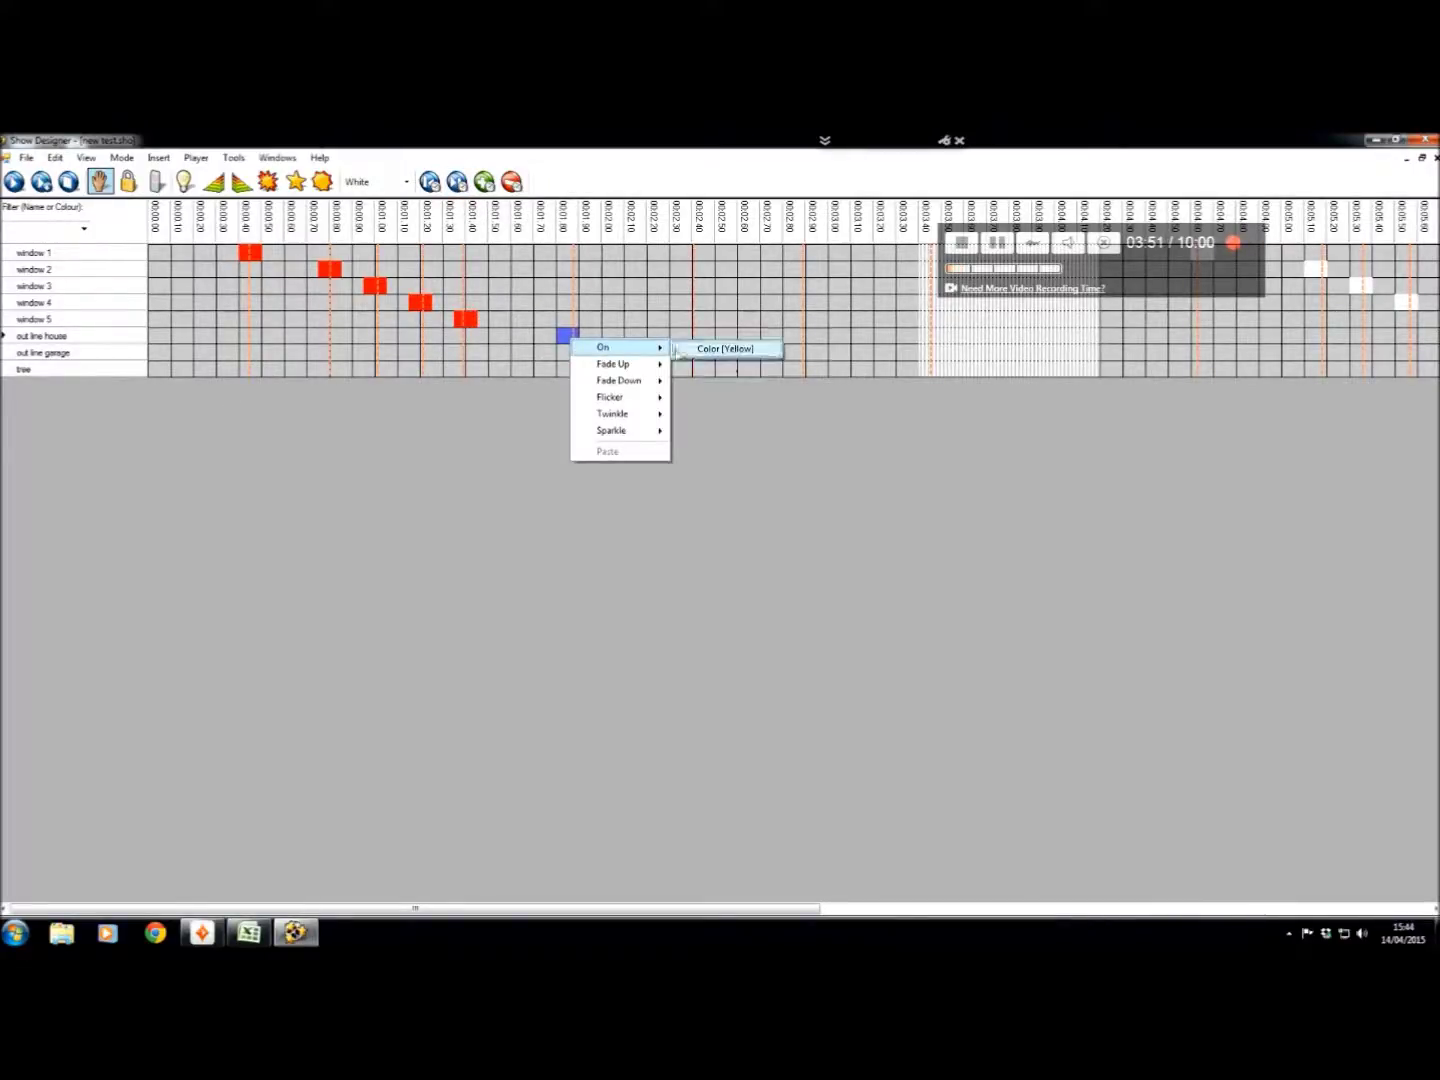
left_click(730, 350)
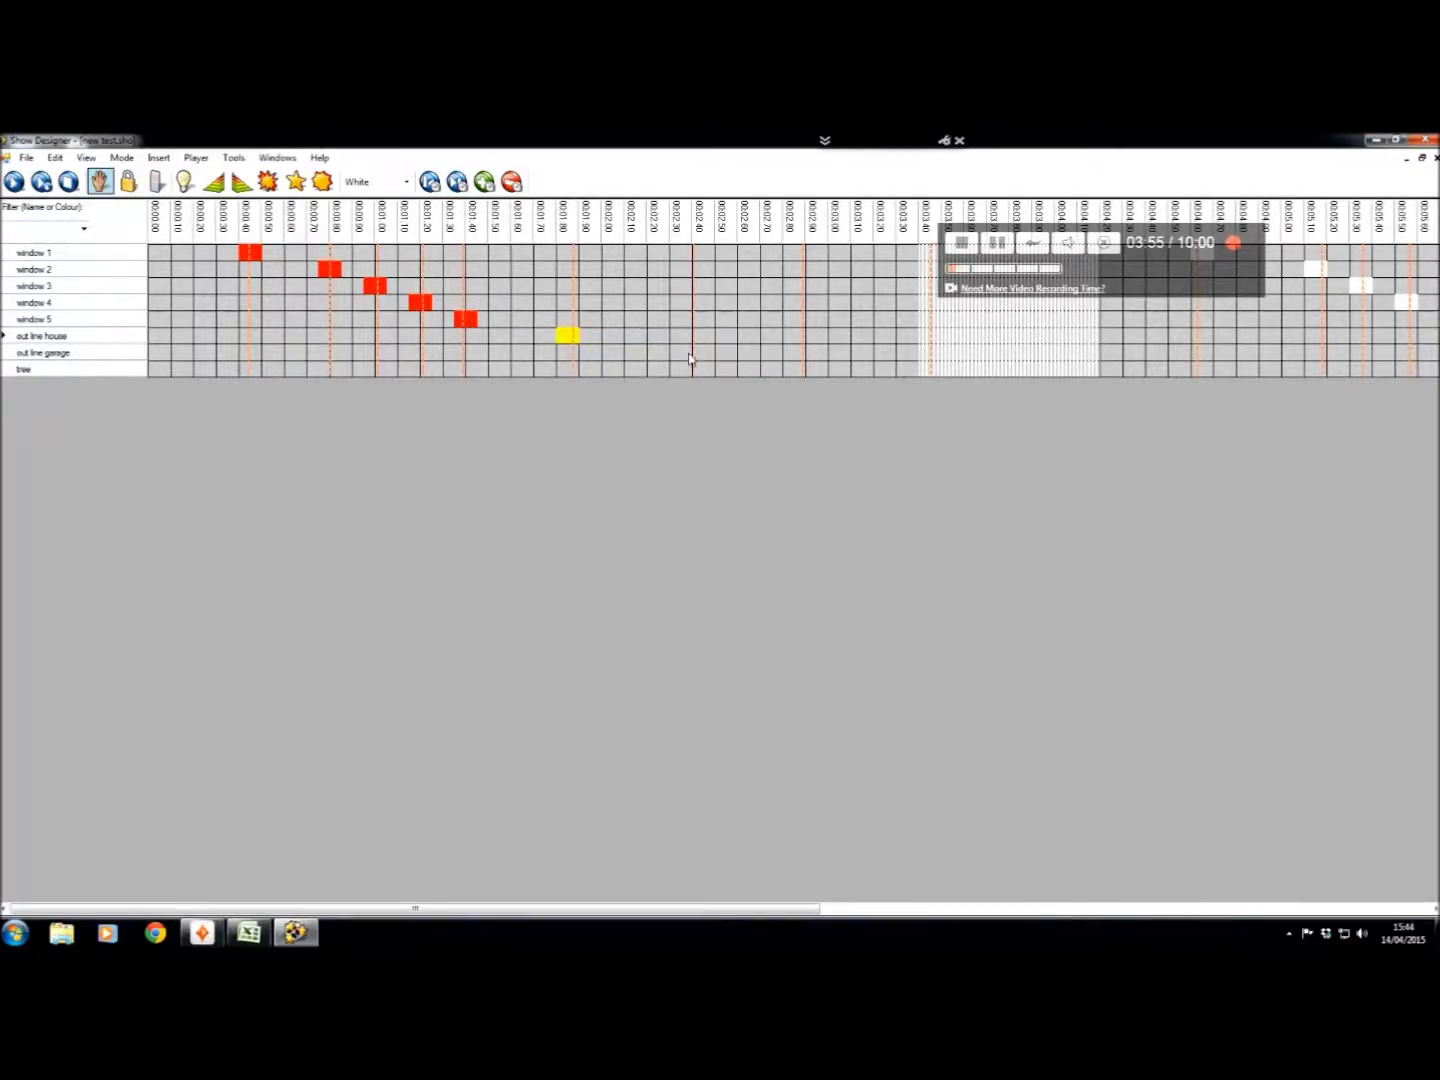
left_click(682, 352)
right_click(681, 352)
mouse_move(717, 361)
left_click(812, 365)
- Add an On effect in Green to tree at the eighth timing mark and shuffle it right onto the mark
right_click(797, 378)
left_click(865, 378)
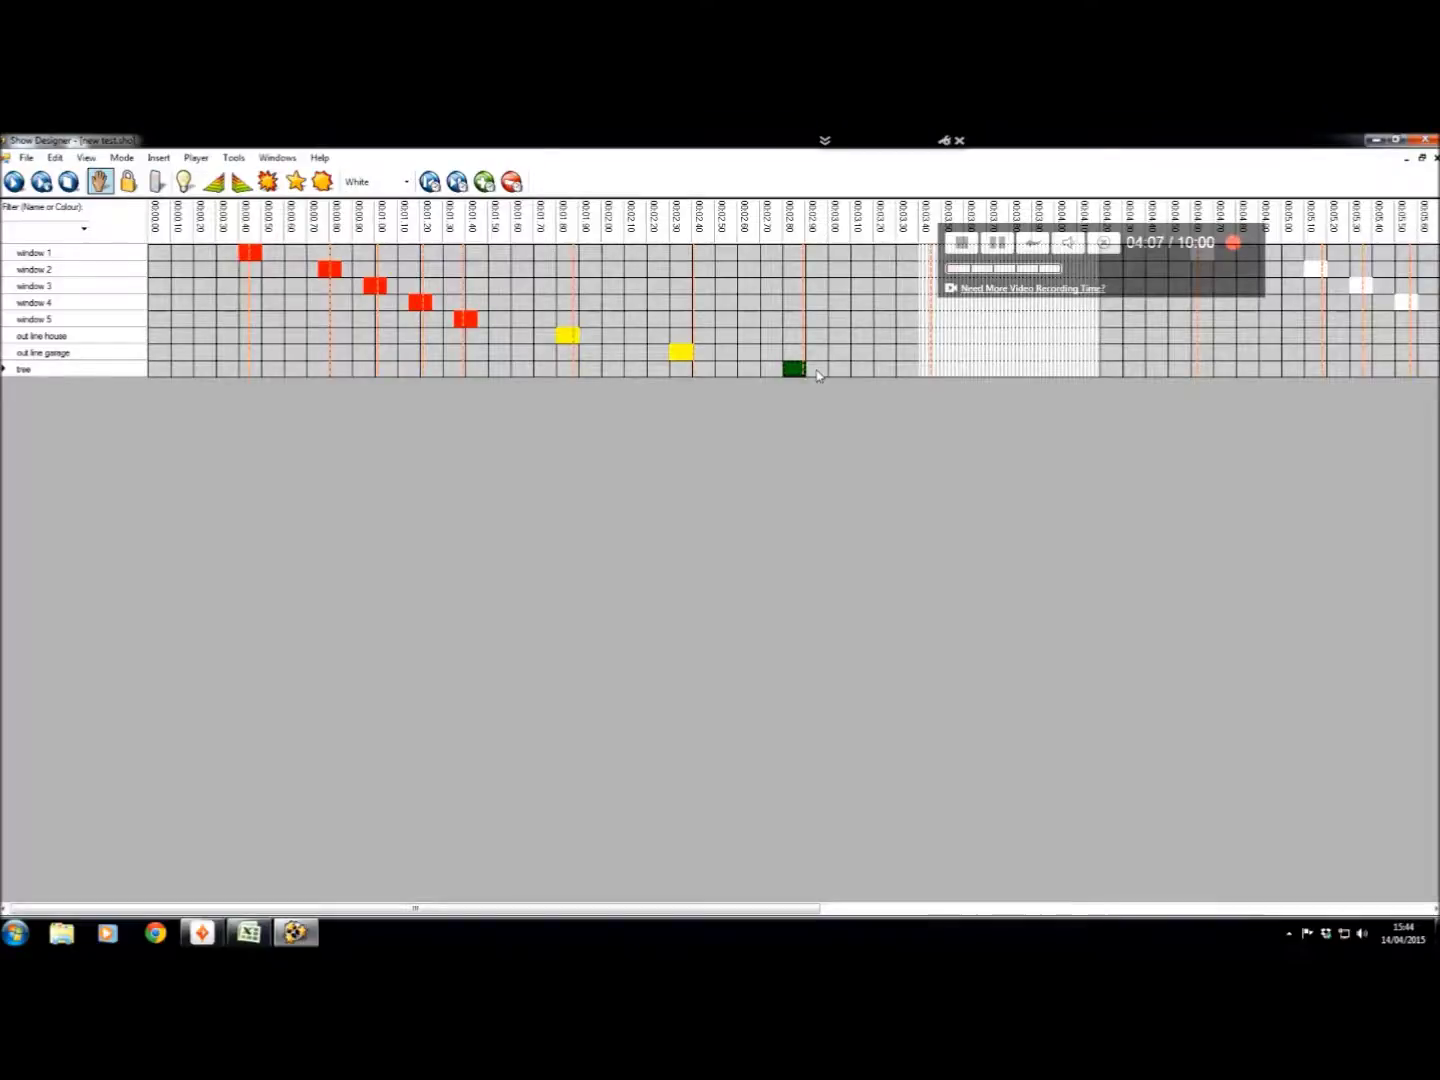
left_click(454, 190)
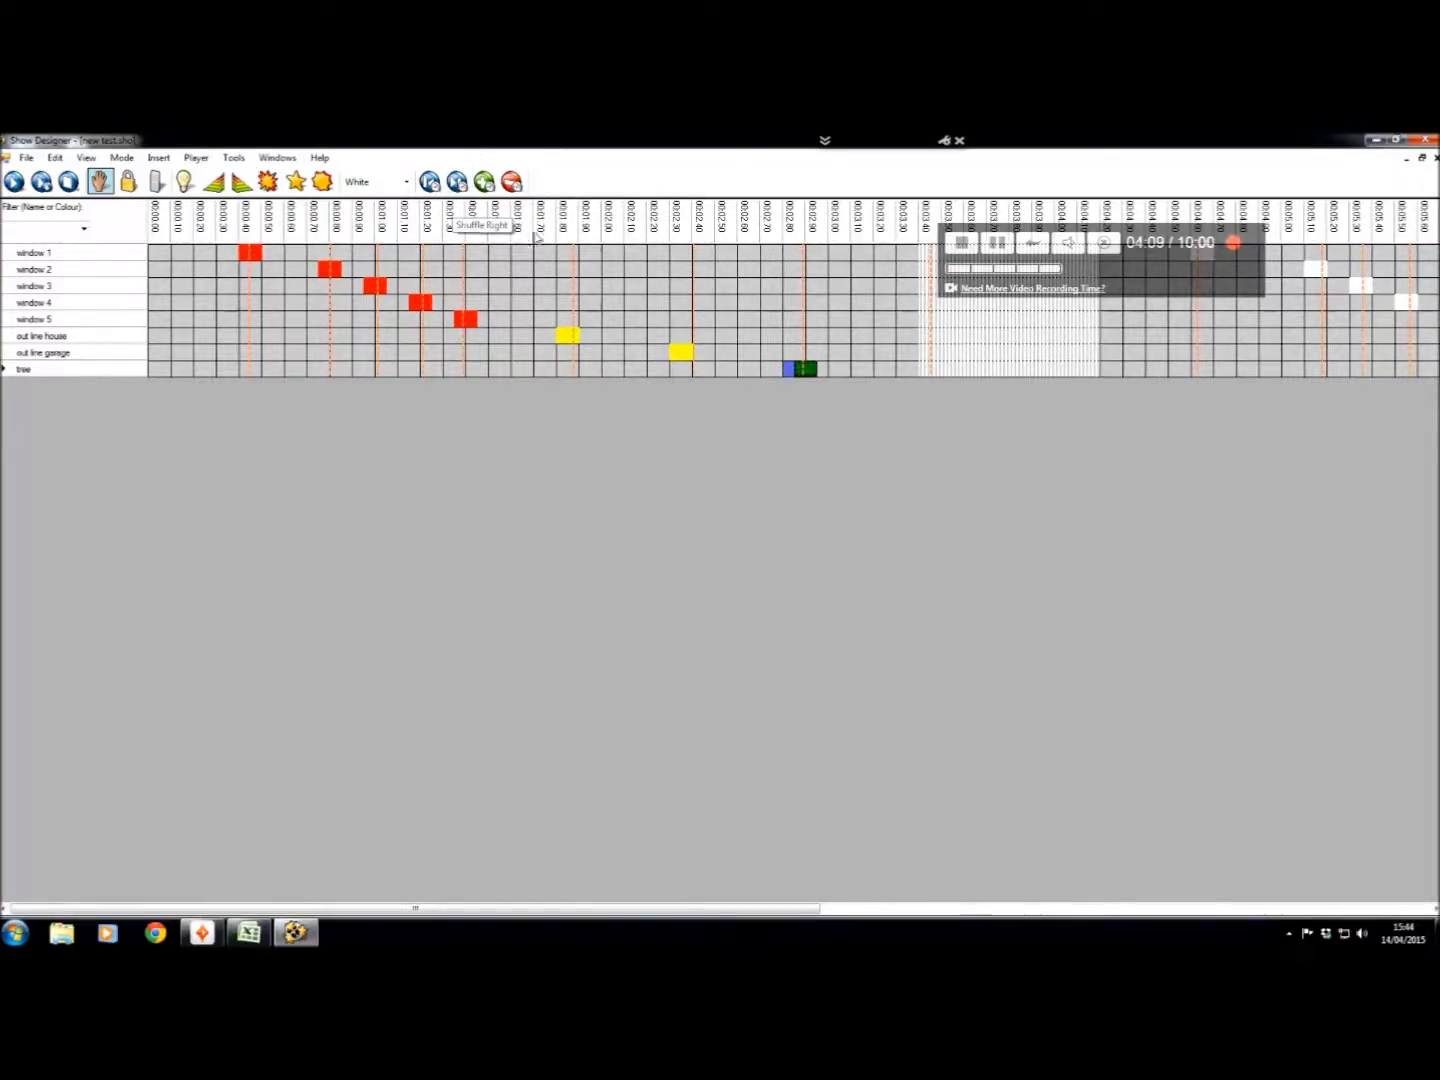
left_click(866, 371)
- Clear the first white flicker block from all rows and fill window 1 to window 5 there with a Flicker effect in Red
left_click_drag(424, 908, 581, 700)
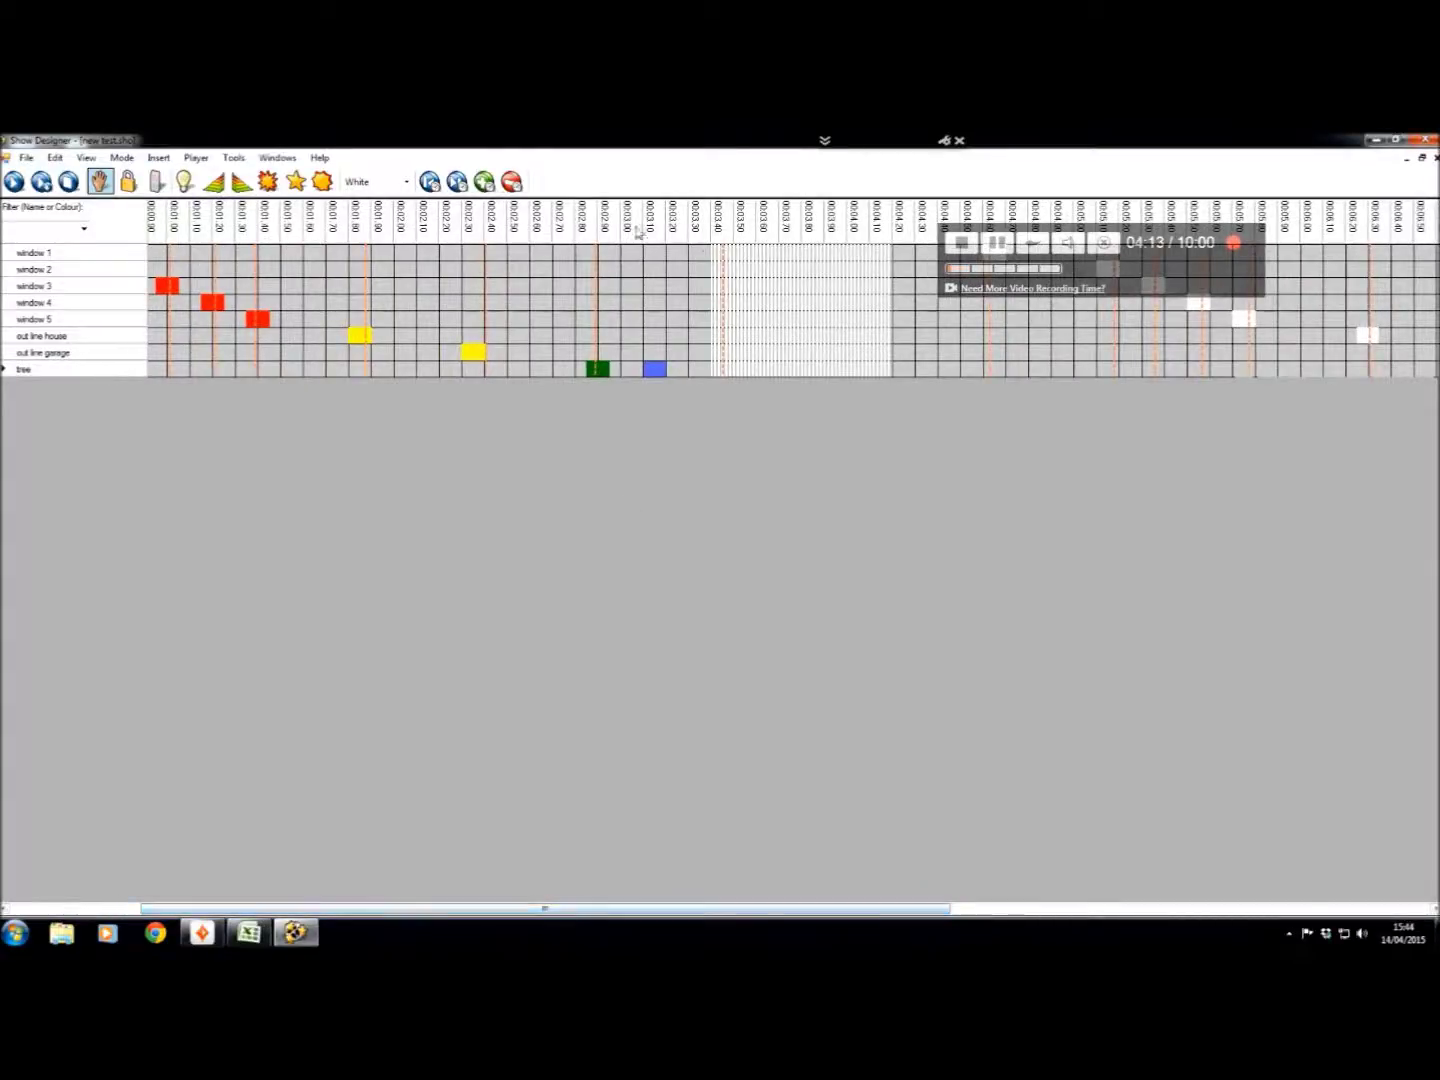
left_click_drag(725, 263, 894, 390)
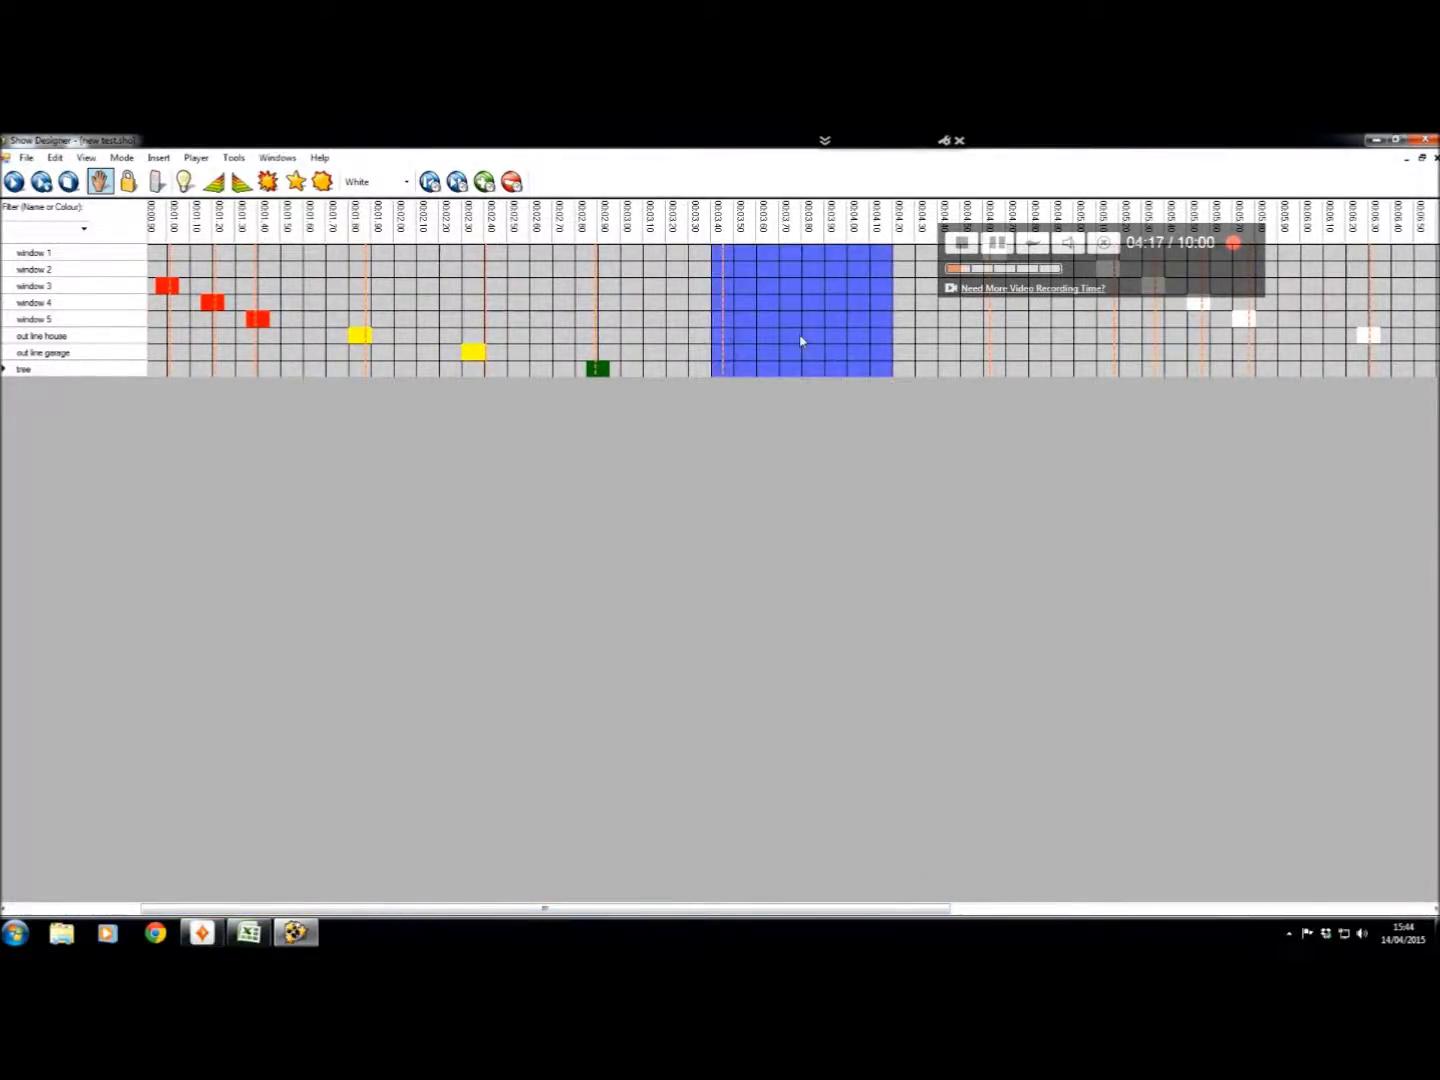
left_click_drag(720, 256, 877, 320)
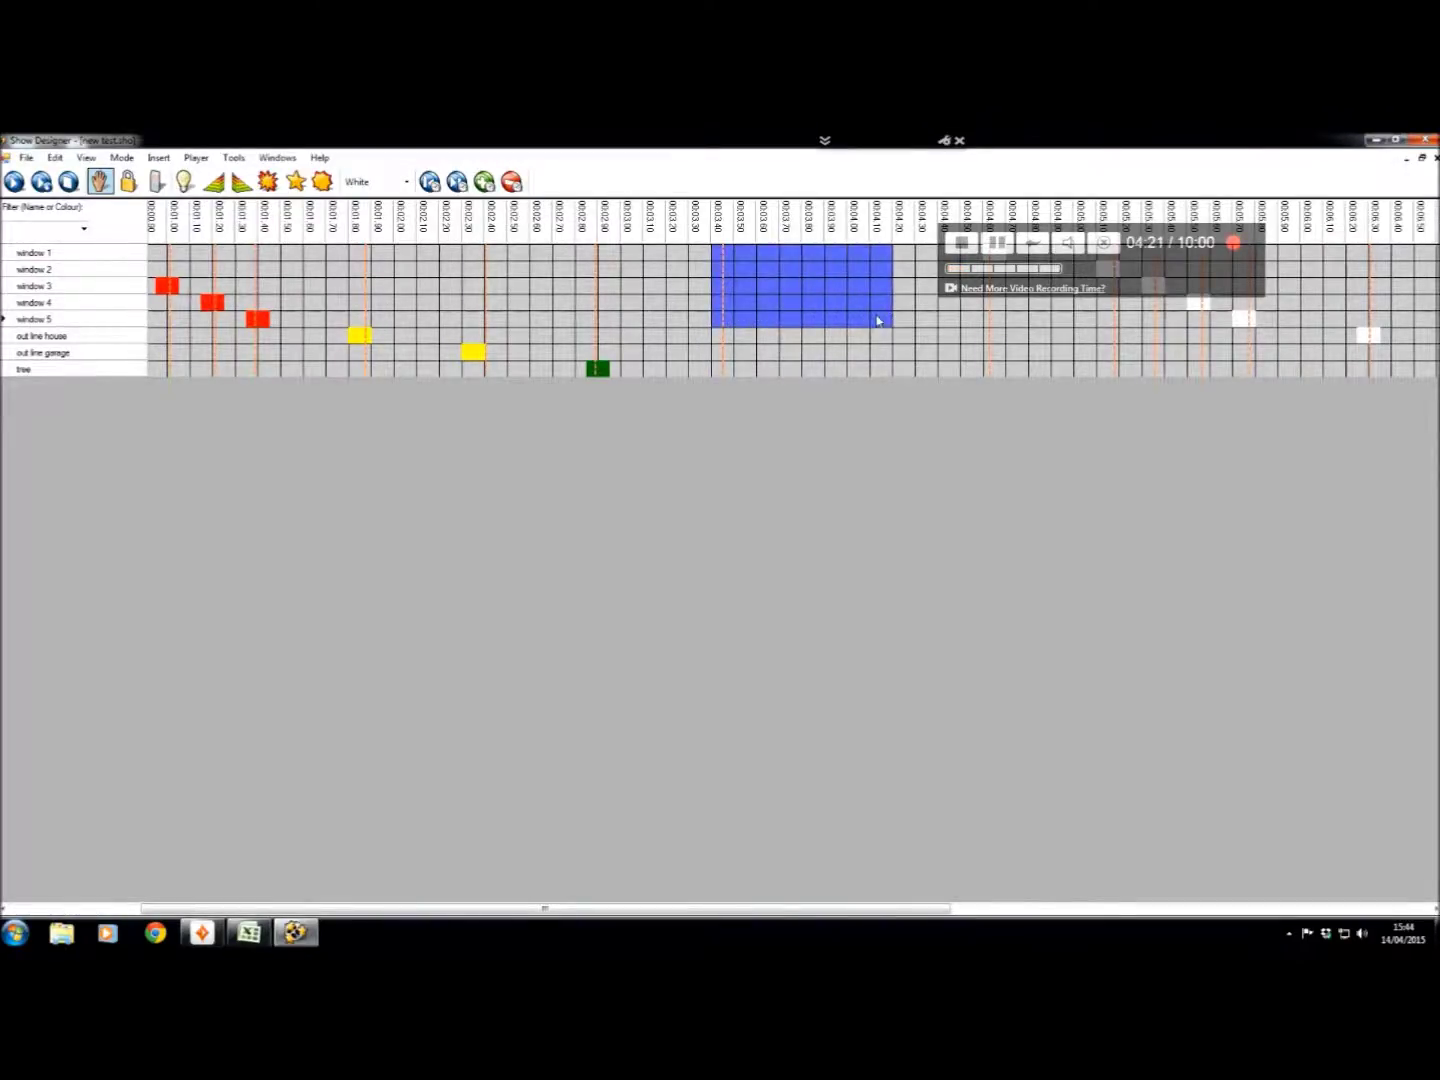
right_click(878, 320)
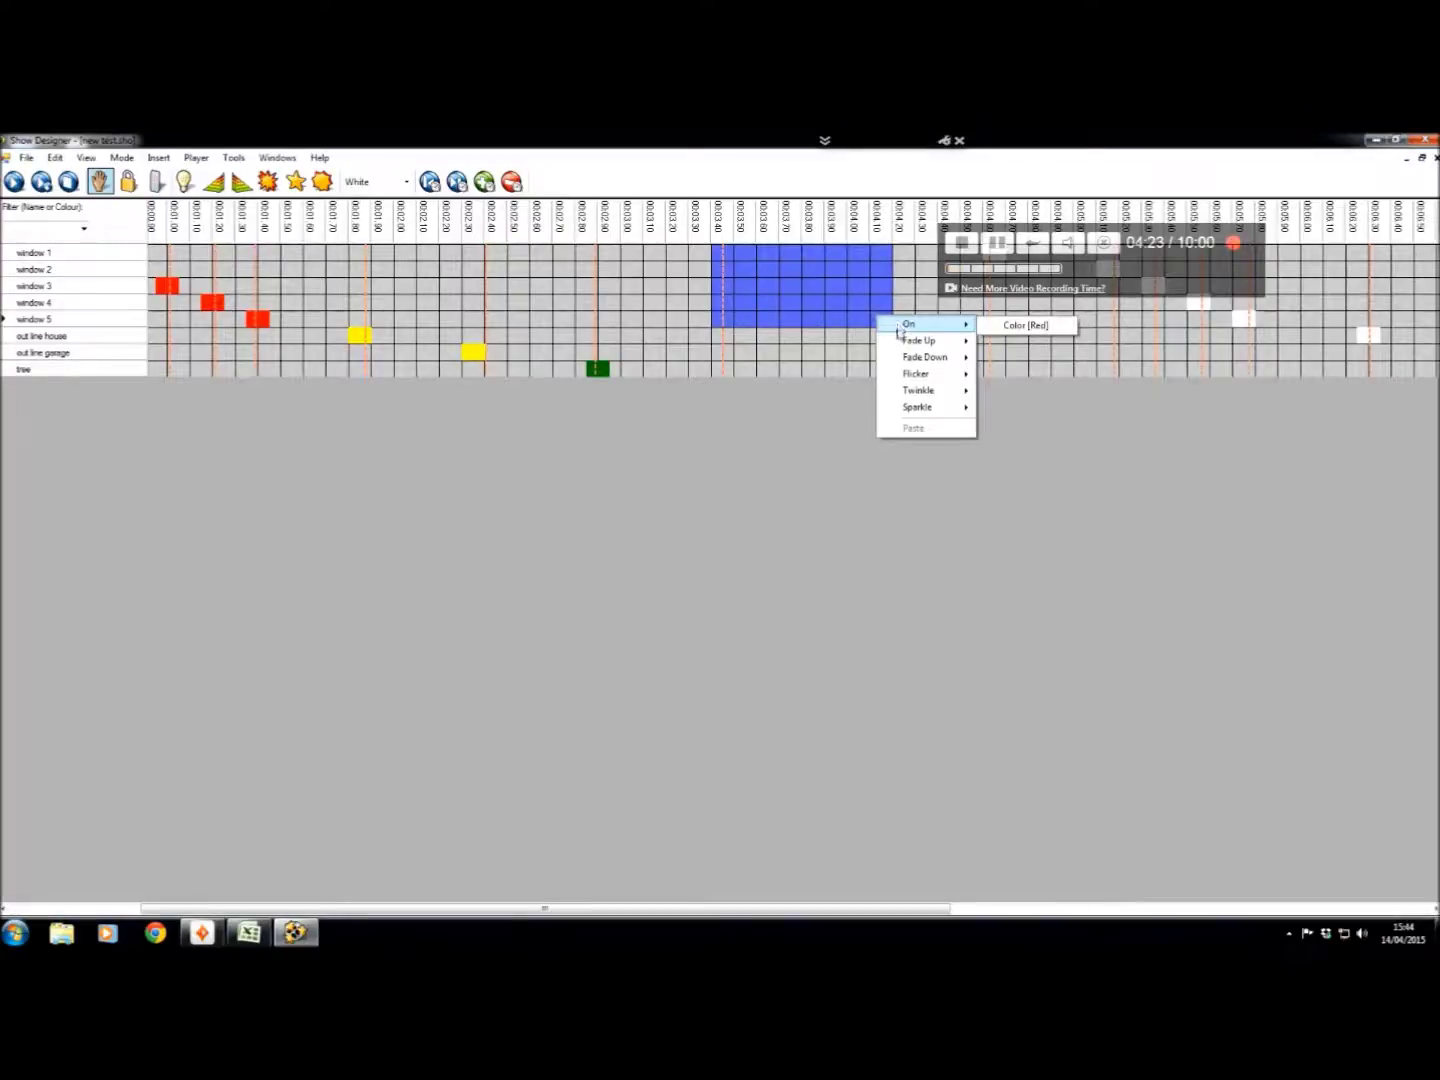
mouse_move(913, 378)
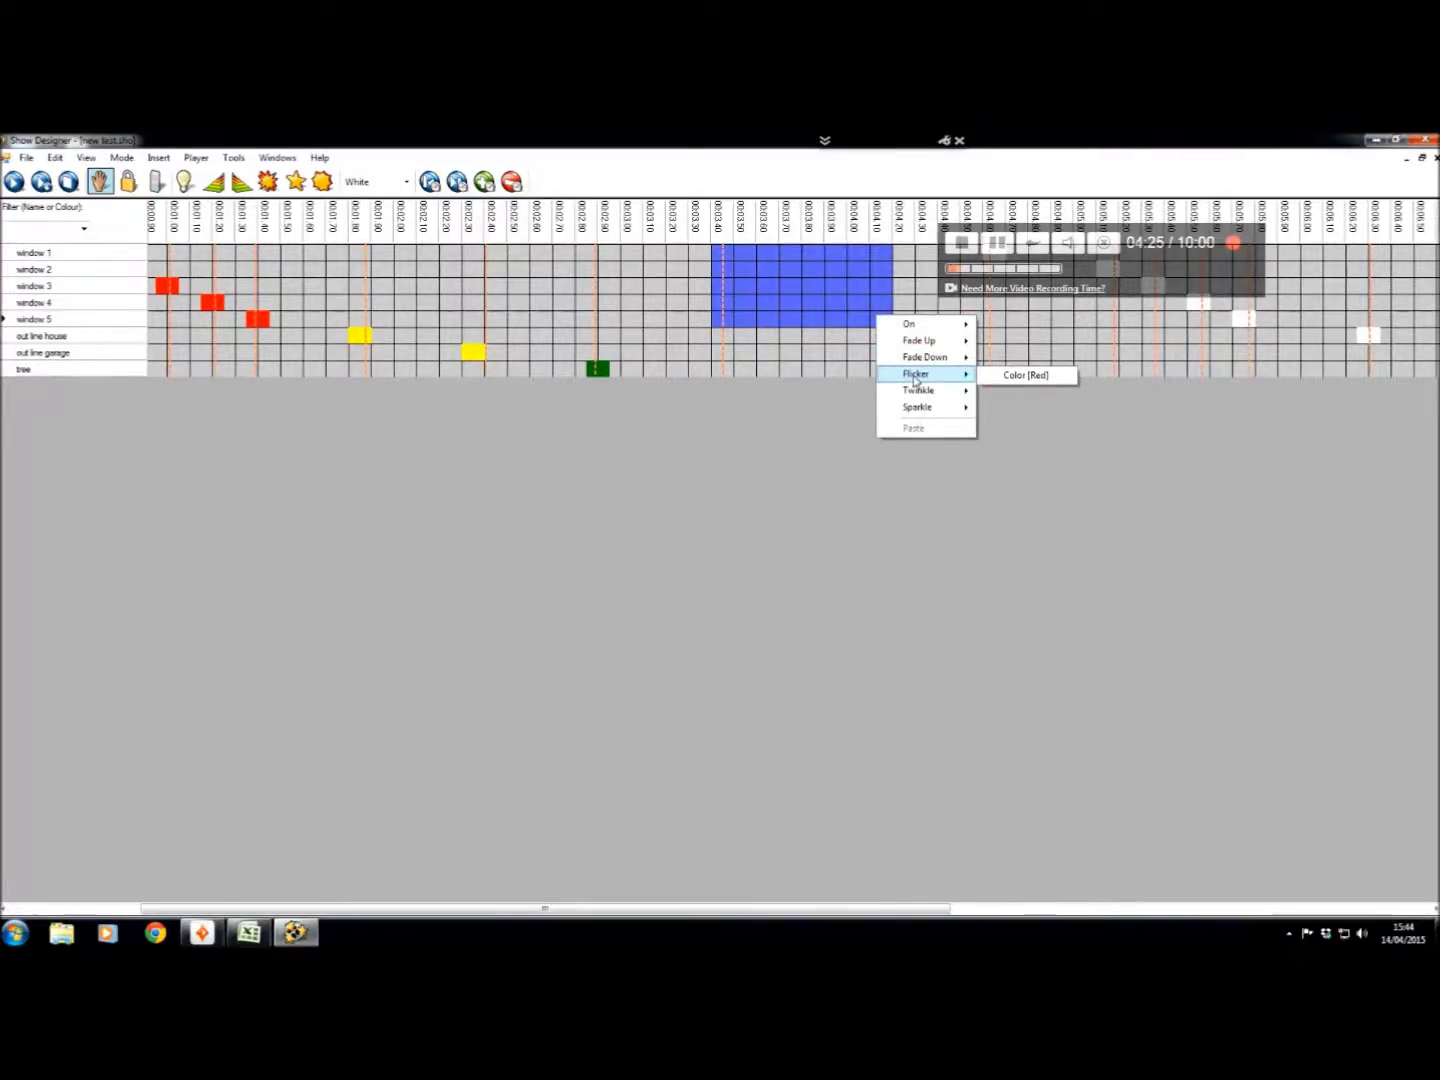
left_click(1018, 377)
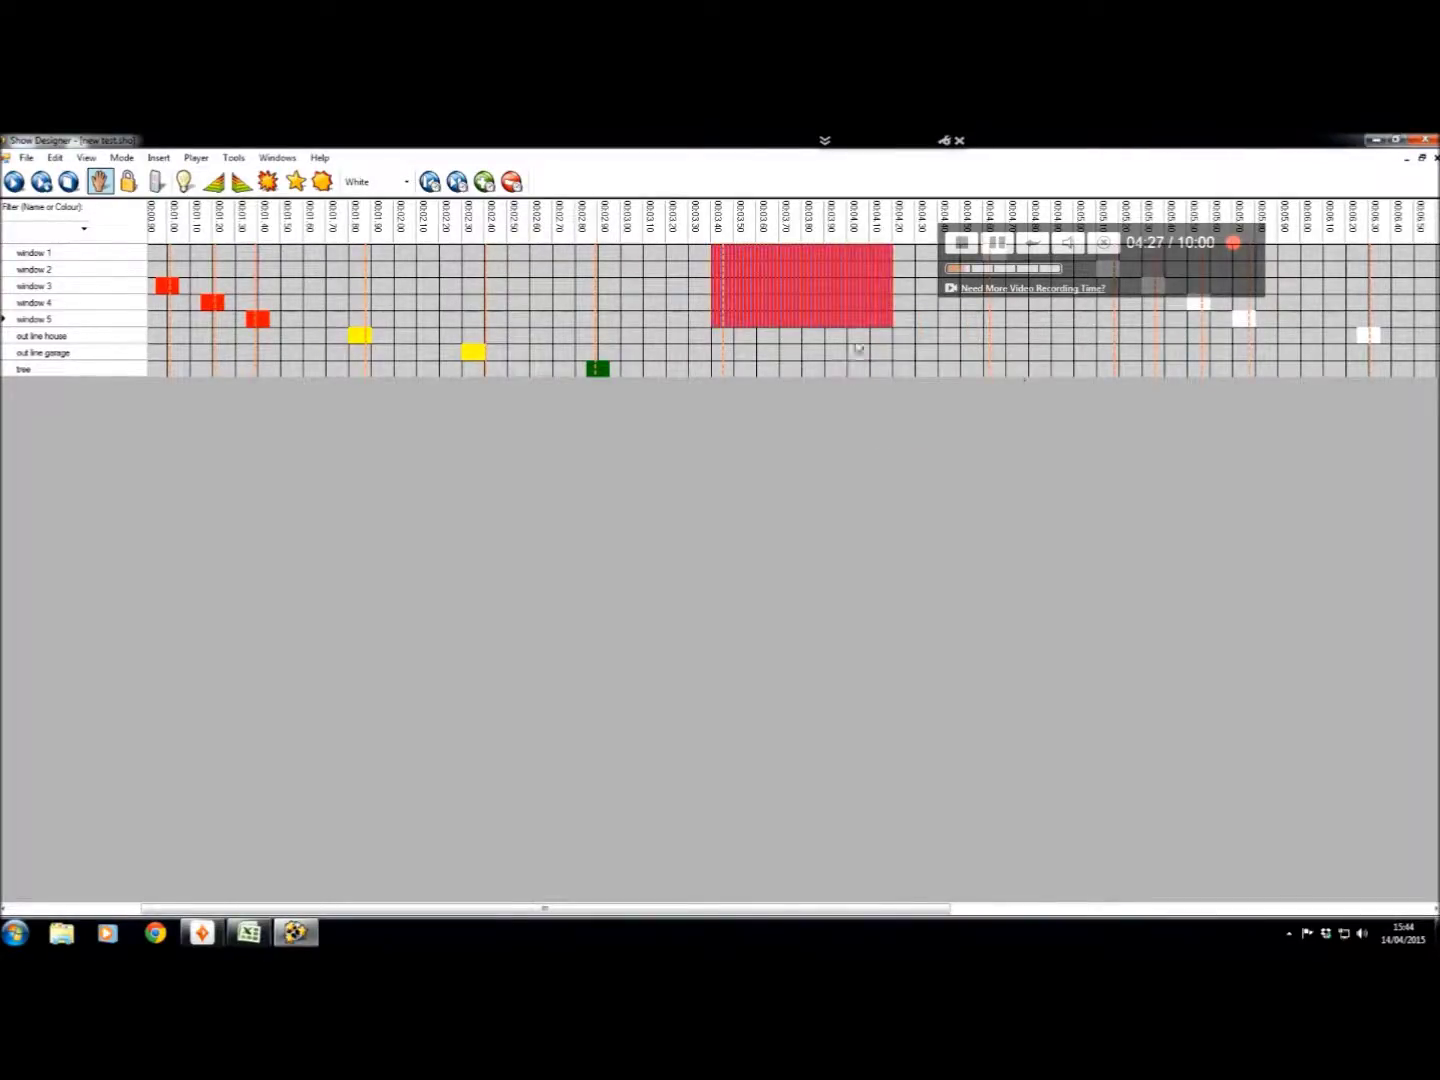
- Fill out line house and out line garage with a Flicker effect in Yellow over the same time span as the red flicker block
left_click_drag(725, 340, 887, 360)
right_click(888, 361)
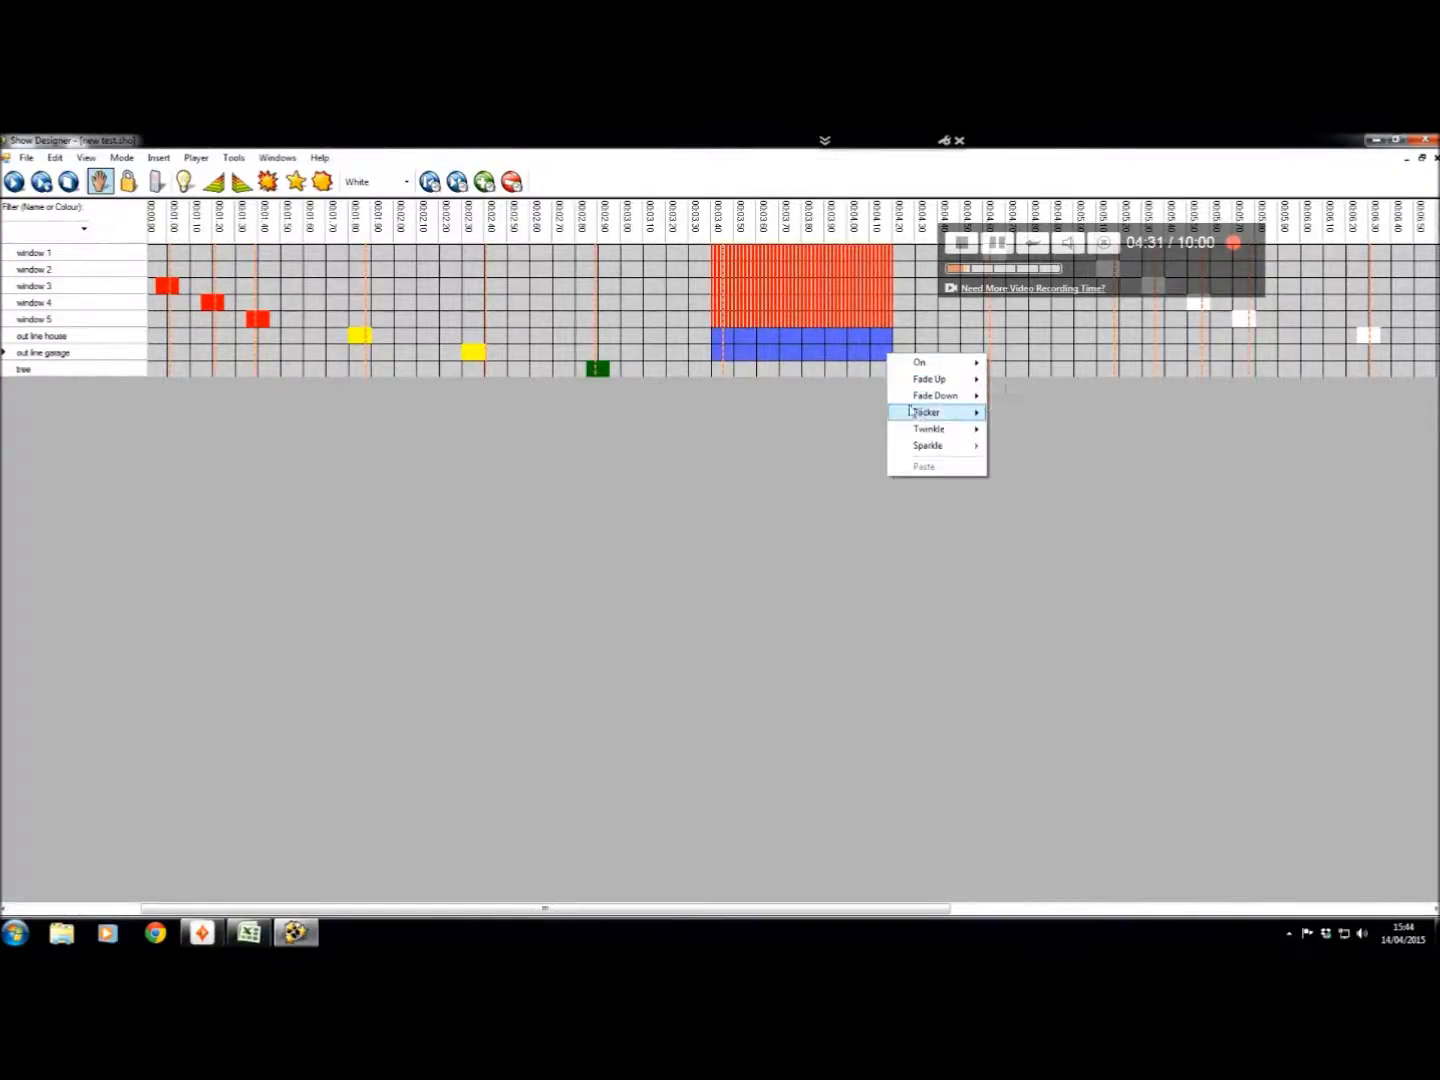
mouse_move(946, 416)
left_click(1020, 415)
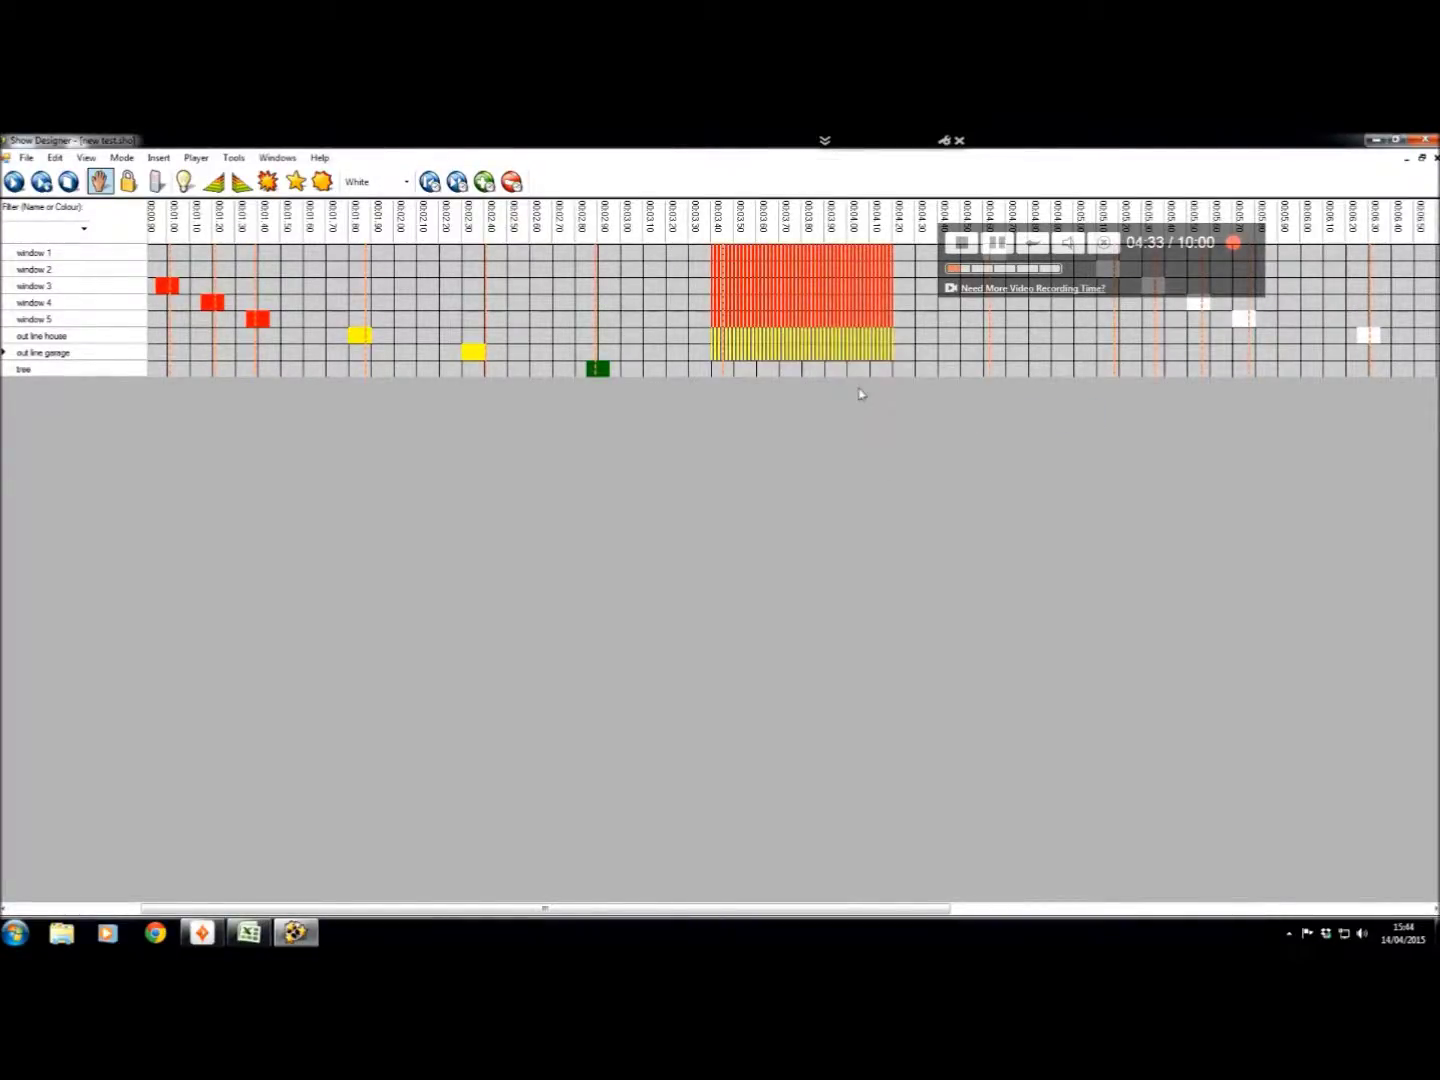
- Fill the tree row with a Flicker effect in Green below the yellow flicker block
left_click_drag(730, 376, 879, 381)
right_click(880, 377)
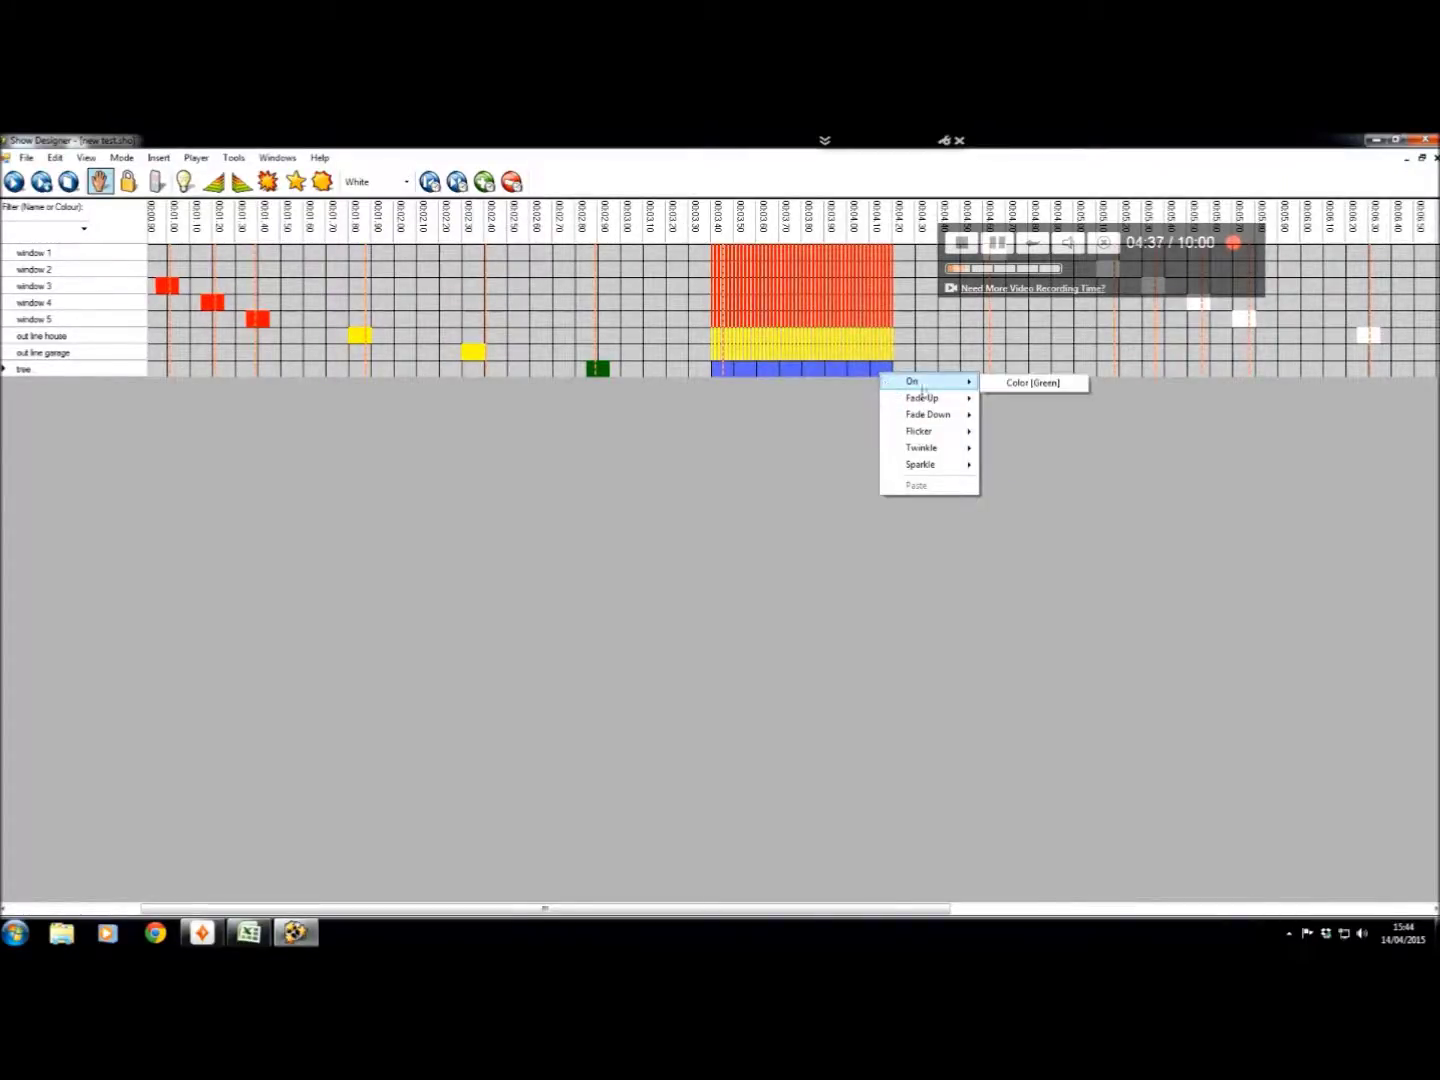
mouse_move(940, 434)
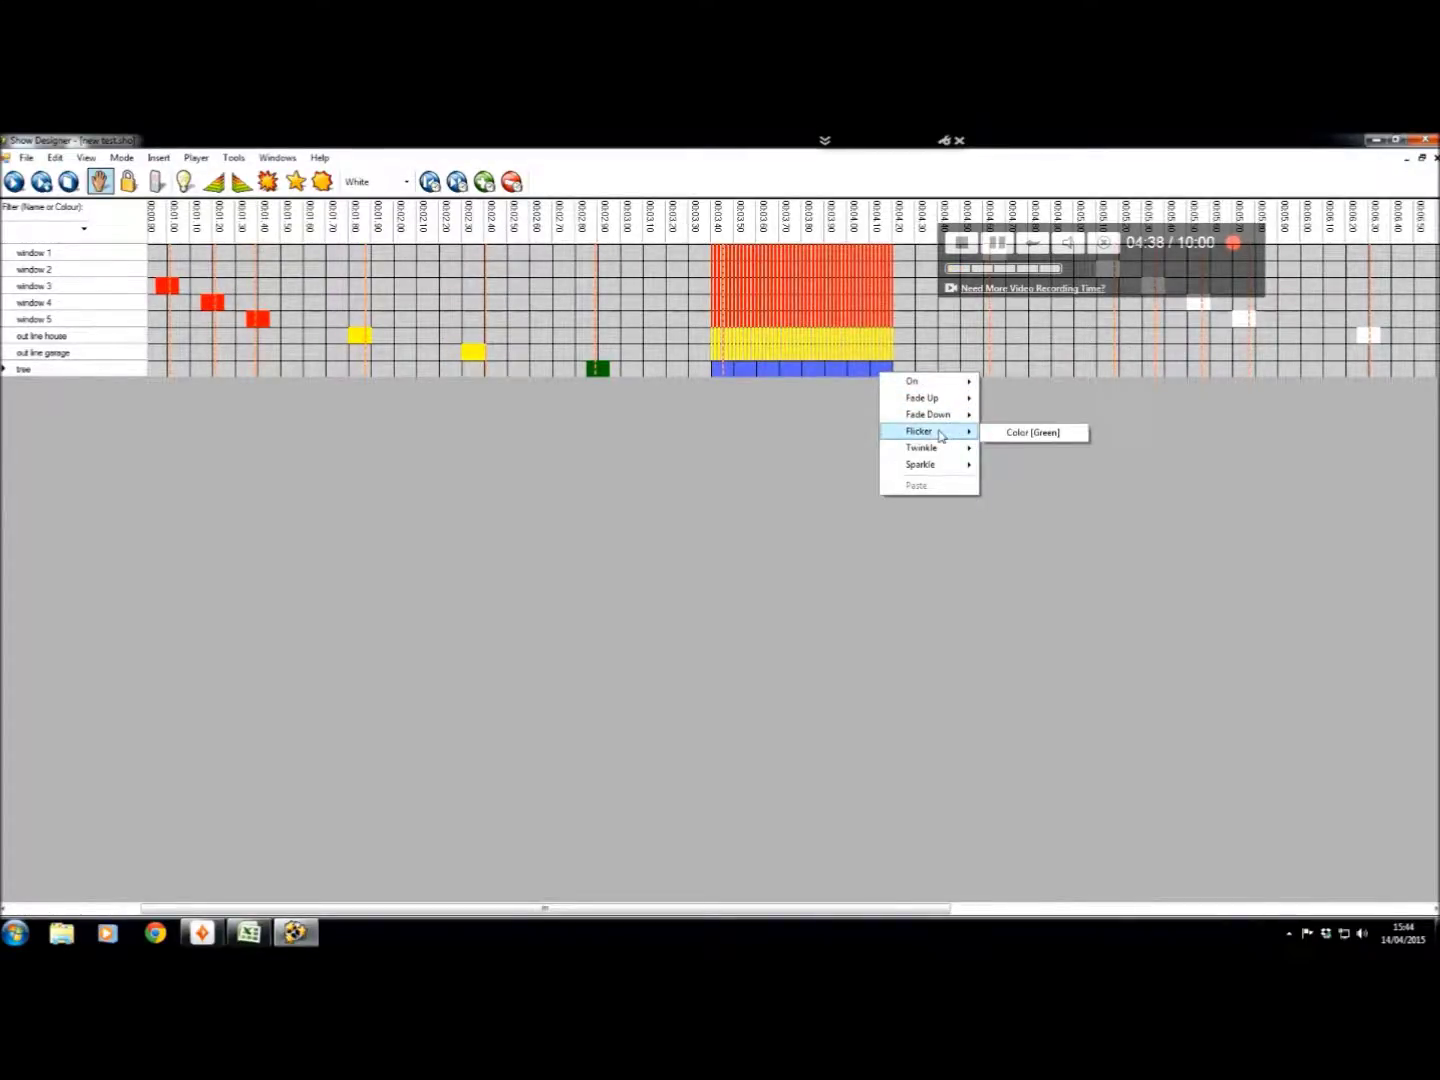
left_click(1007, 436)
- Delete the second sequence of white effects, including its flicker block, from the rows window 1 to tree
left_click_drag(198, 907, 700, 914)
left_click_drag(229, 261, 1252, 385)
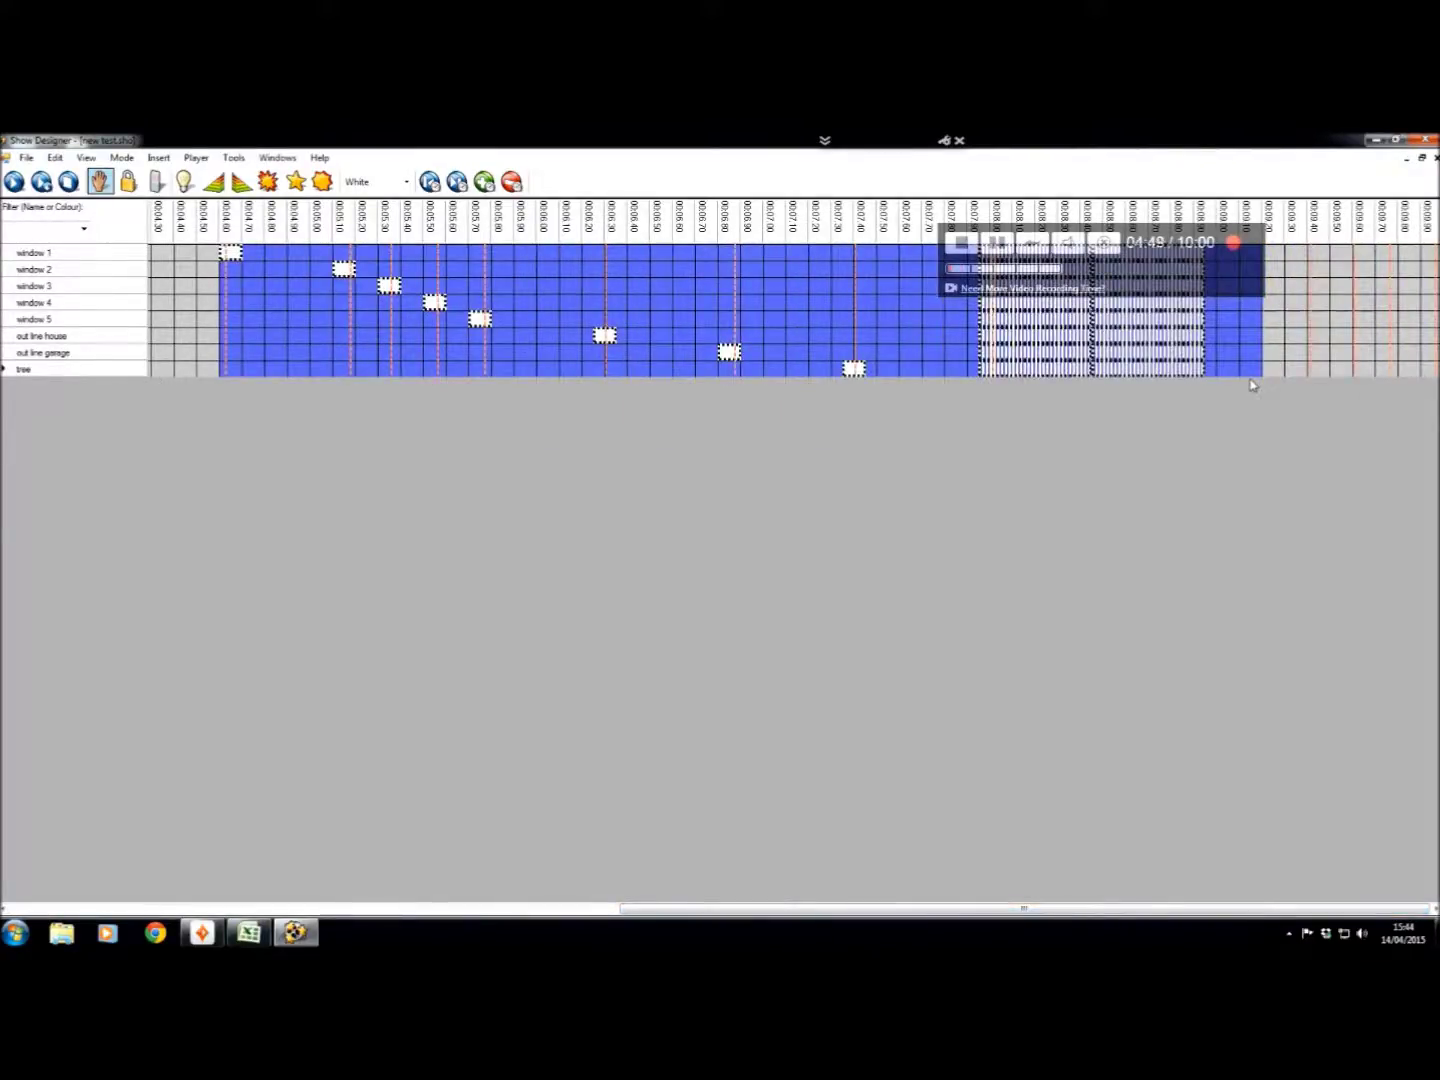
key("Delete")
- Add an On effect in Red to window 1 at the first timing mark of the cleared section and shuffle it left
left_click(226, 252)
right_click(229, 257)
left_click(370, 263)
left_click(230, 269)
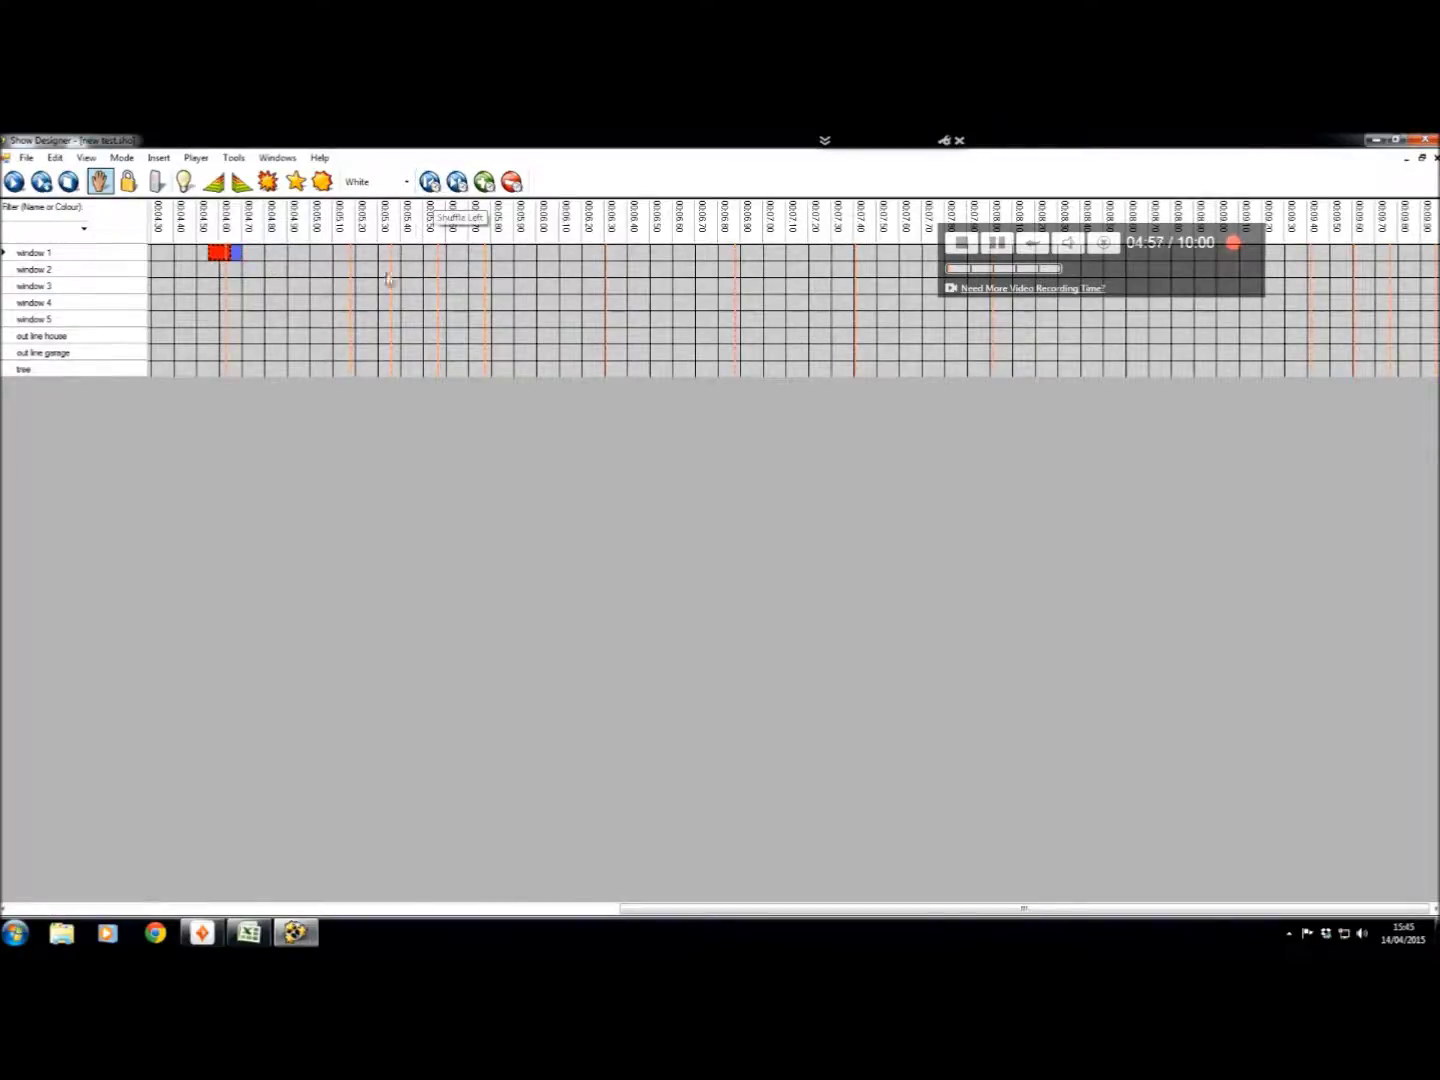
- Add an On effect in Red to each of window 2, window 3, window 4 and window 5 at successive timing marks
left_click(344, 268)
right_click(349, 268)
left_click(484, 279)
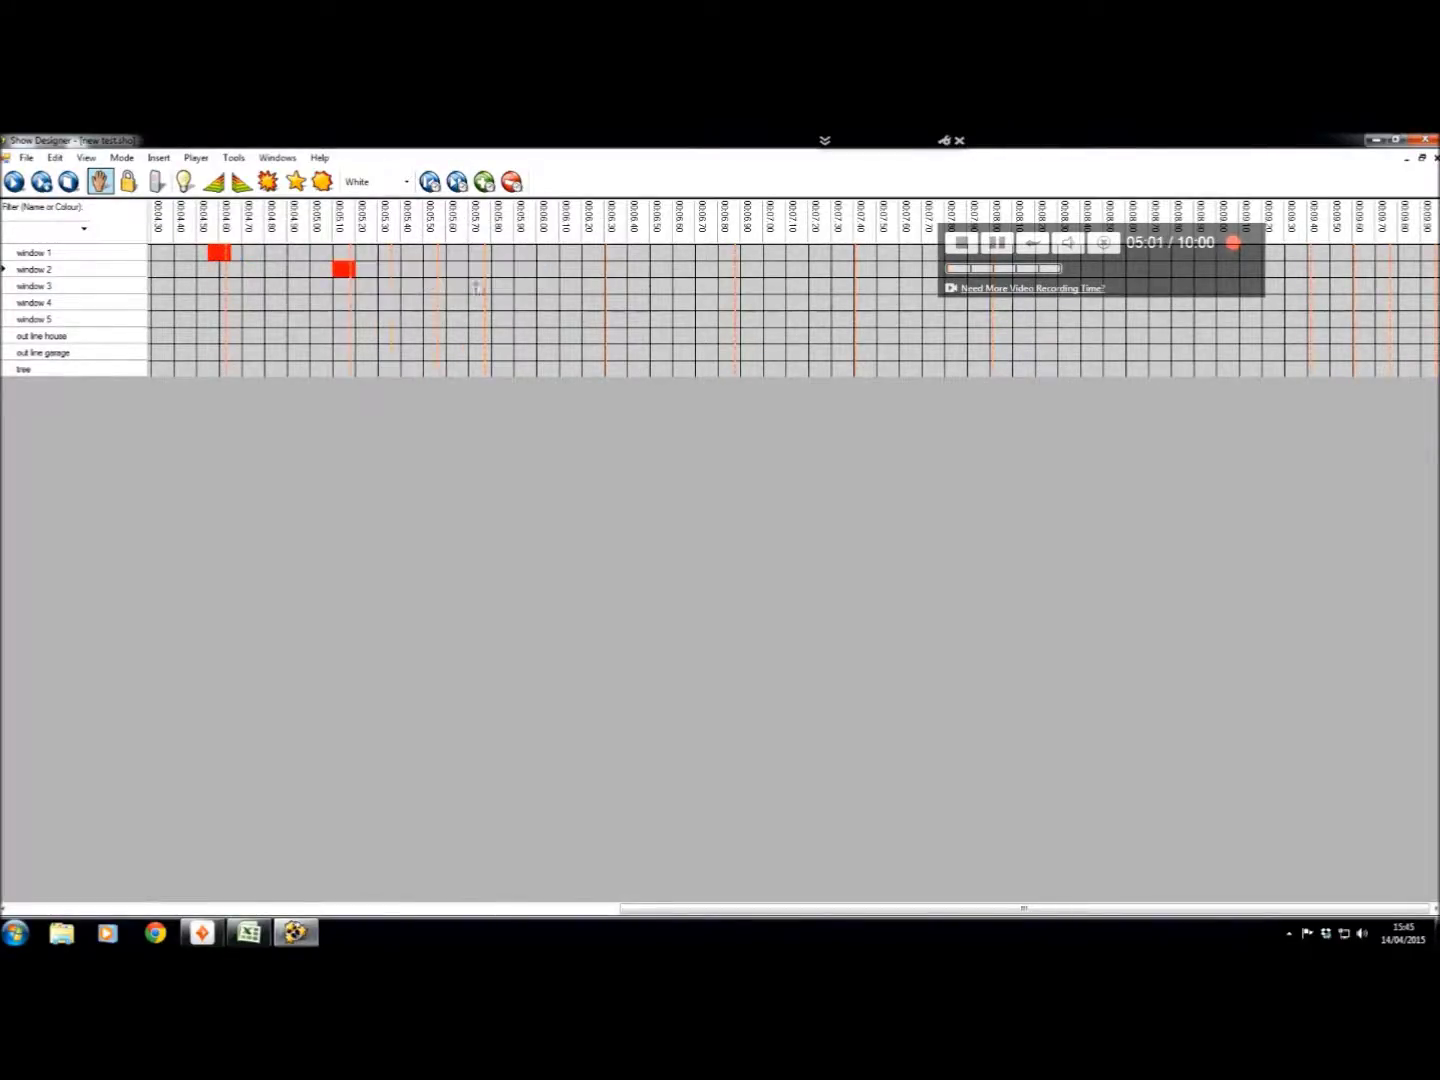
right_click(390, 288)
left_click(500, 297)
right_click(437, 304)
left_click(588, 310)
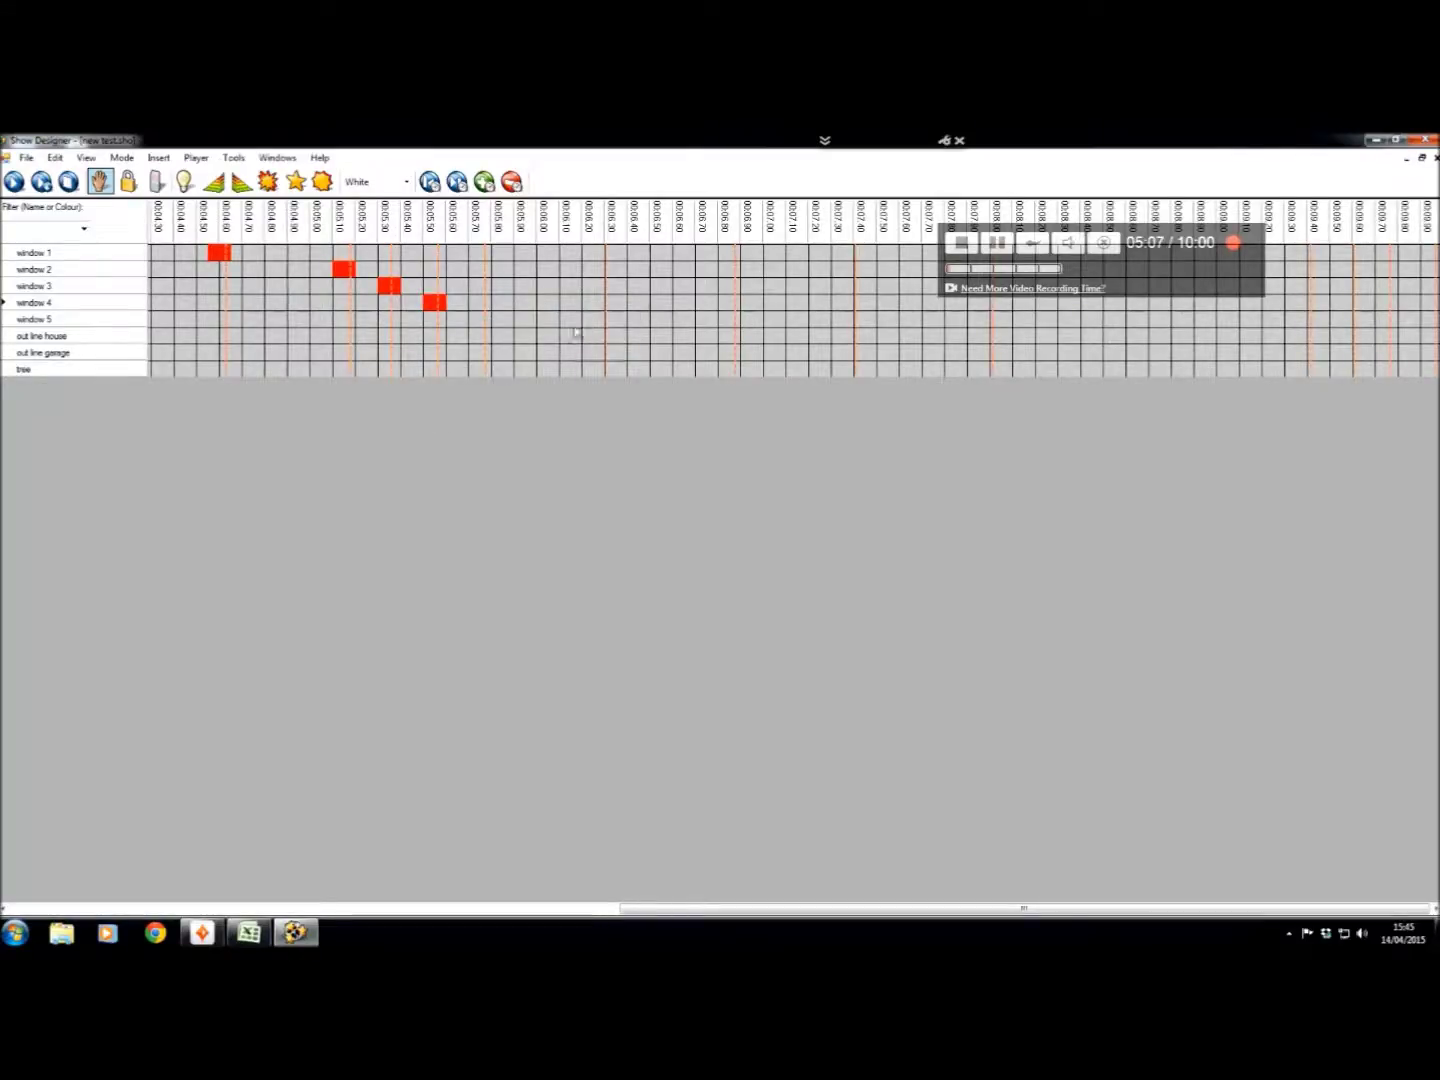
right_click(481, 321)
mouse_move(505, 322)
left_click(630, 326)
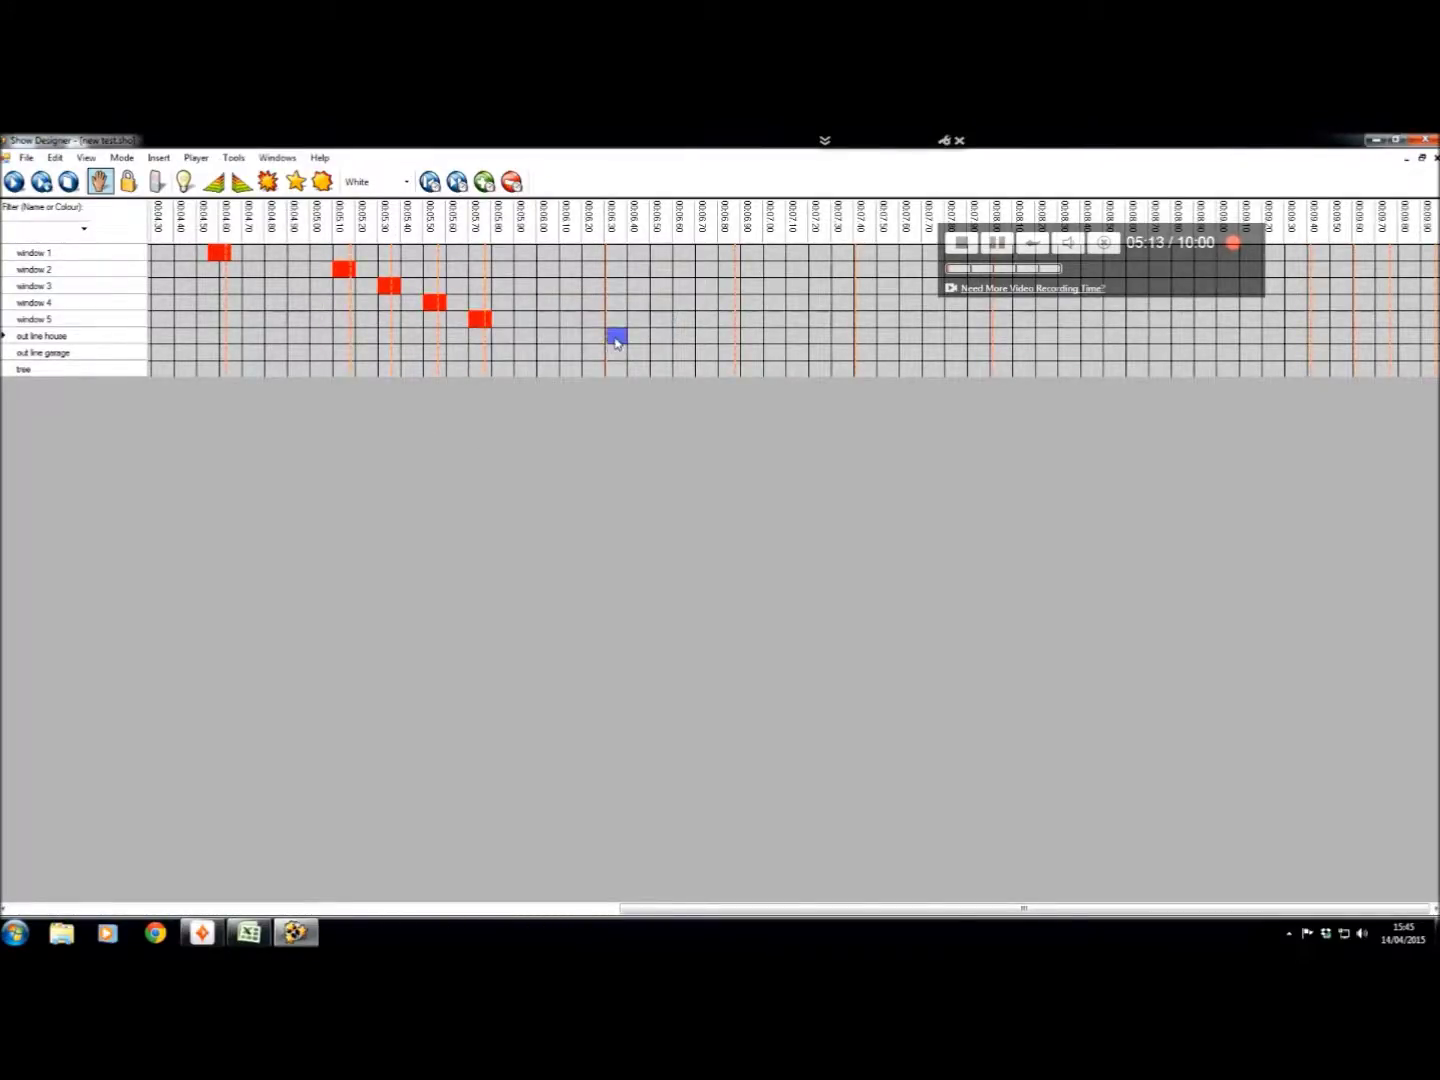
- Add an On effect in Yellow to out line house and out line garage at the next two timing marks
right_click(611, 345)
mouse_move(643, 345)
left_click(775, 347)
left_click(729, 352)
right_click(730, 354)
mouse_move(789, 365)
left_click(870, 365)
- Add an On effect in Green to tree at the following timing mark and shuffle it right
right_click(843, 370)
mouse_move(901, 383)
left_click(1011, 383)
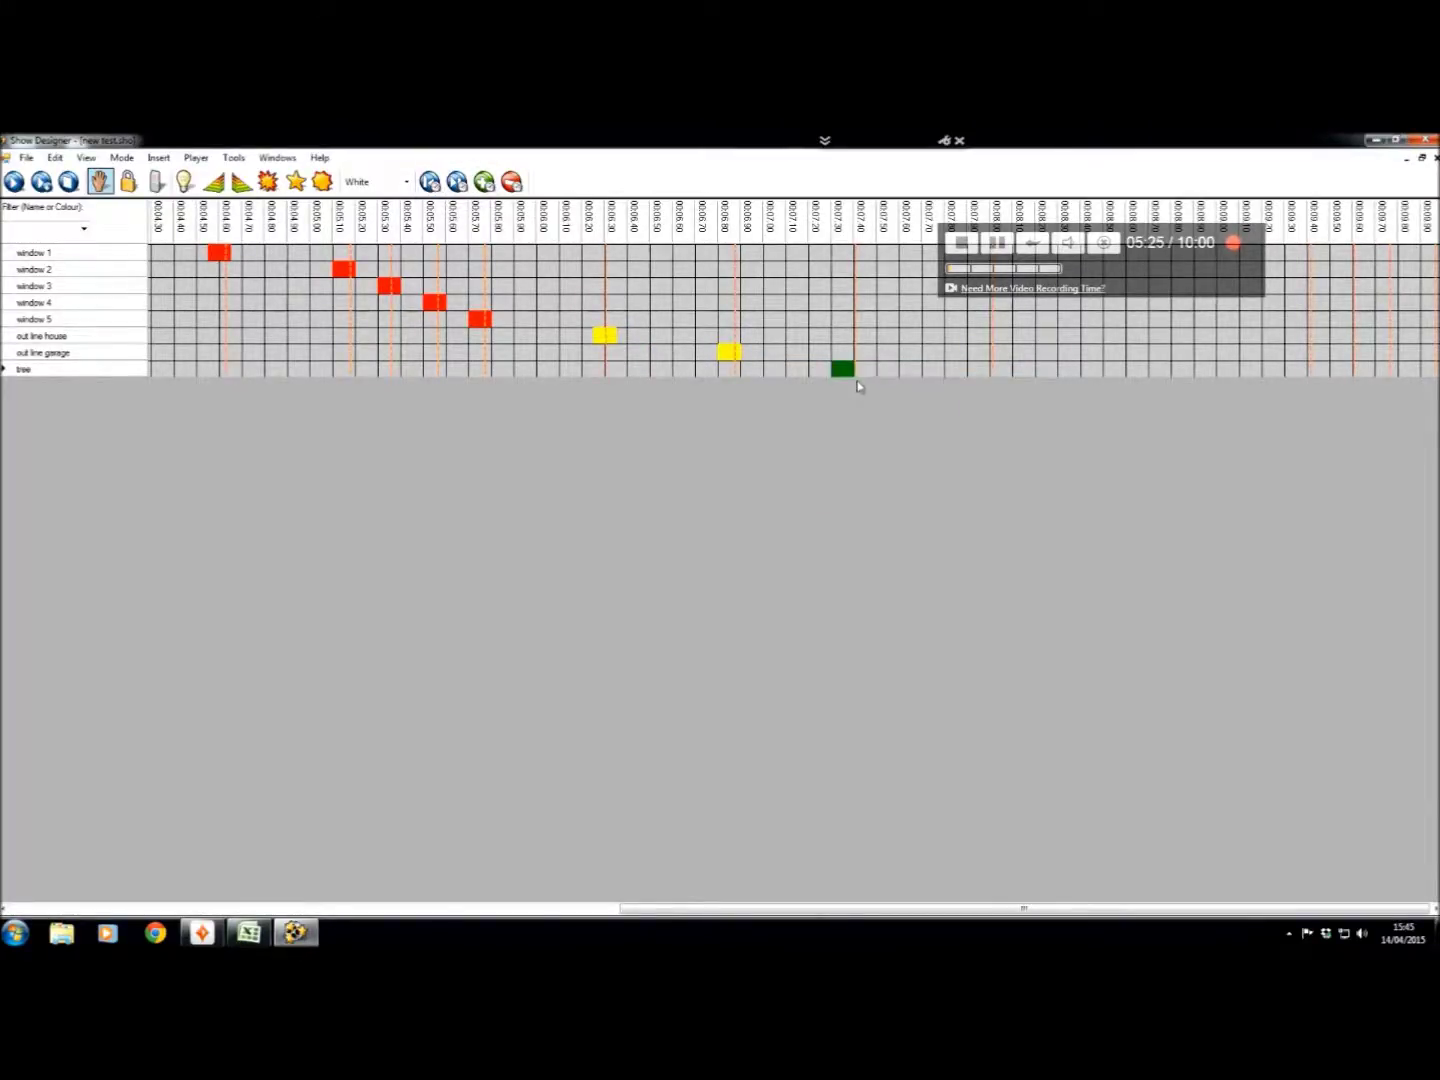
left_click(457, 183)
- Fill the tree row with a Flicker effect in Green over the span starting at the next timing mark
left_click_drag(995, 370, 1122, 370)
right_click(1121, 370)
mouse_move(1160, 445)
left_click(1268, 445)
- Fill out line house and out line garage with a Flicker effect in Yellow above the new green flicker block
left_click_drag(995, 334, 1127, 361)
right_click(1126, 362)
mouse_move(1164, 415)
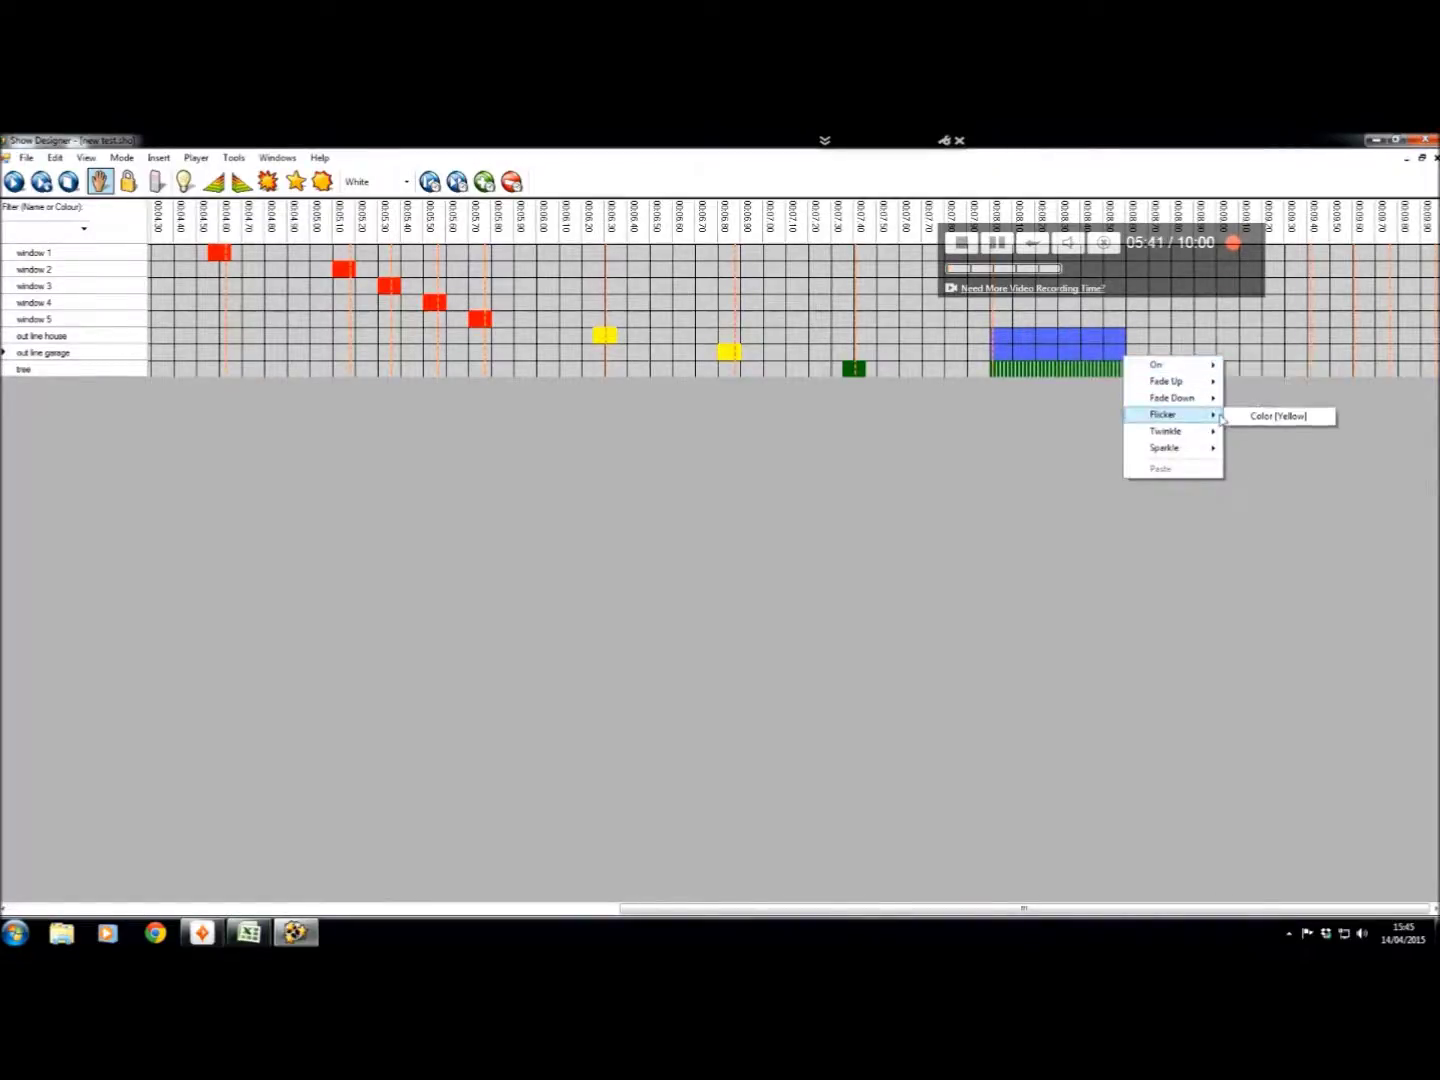
left_click(1274, 415)
- Fill window 1 to window 5 with an On effect in Red over the same span as the new yellow flicker block
left_click_drag(995, 252, 1114, 320)
right_click(1114, 318)
mouse_move(1153, 324)
left_click(1262, 324)
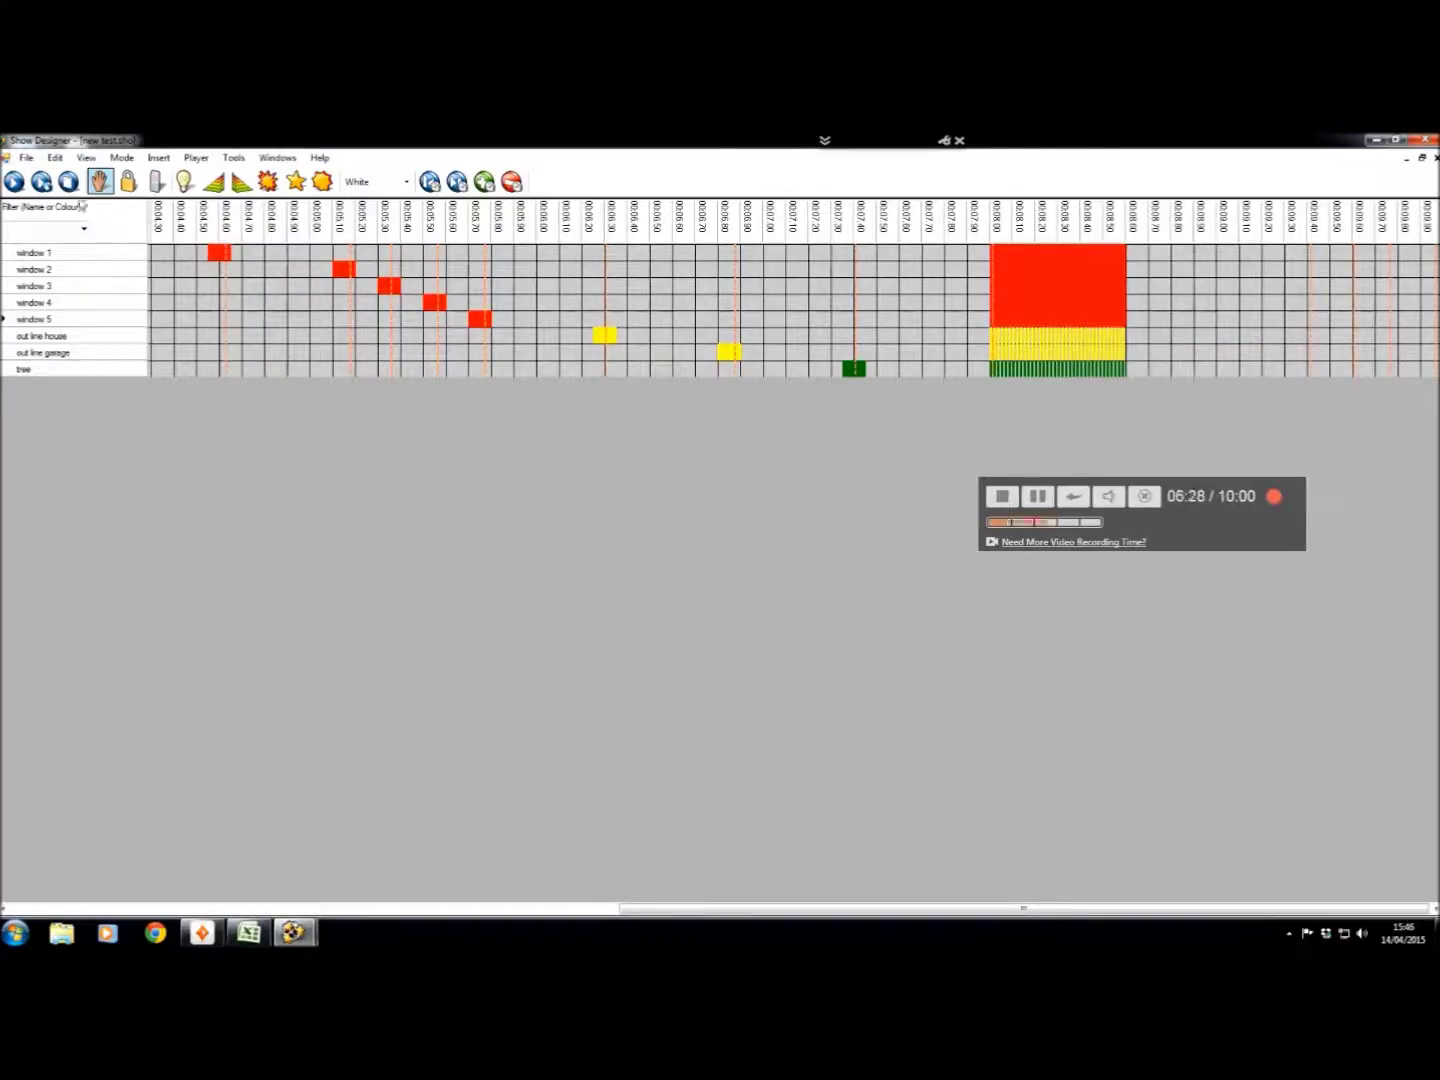
- Bring the Visualisation window forward and switch it to the editor
left_click(86, 157)
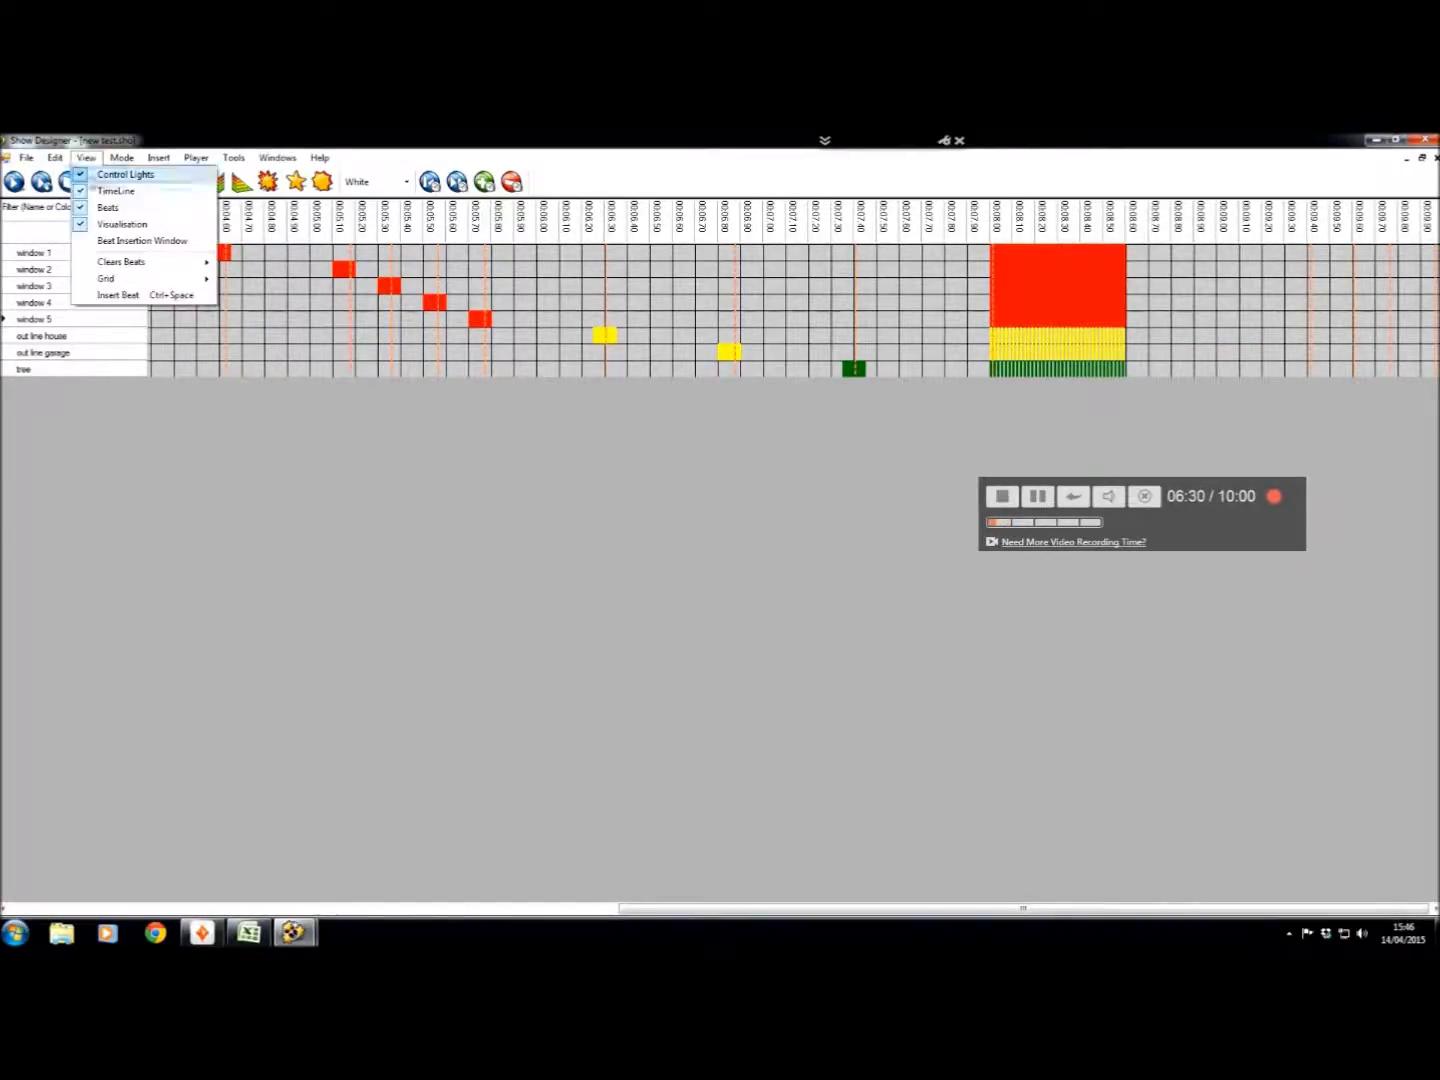
left_click(292, 931)
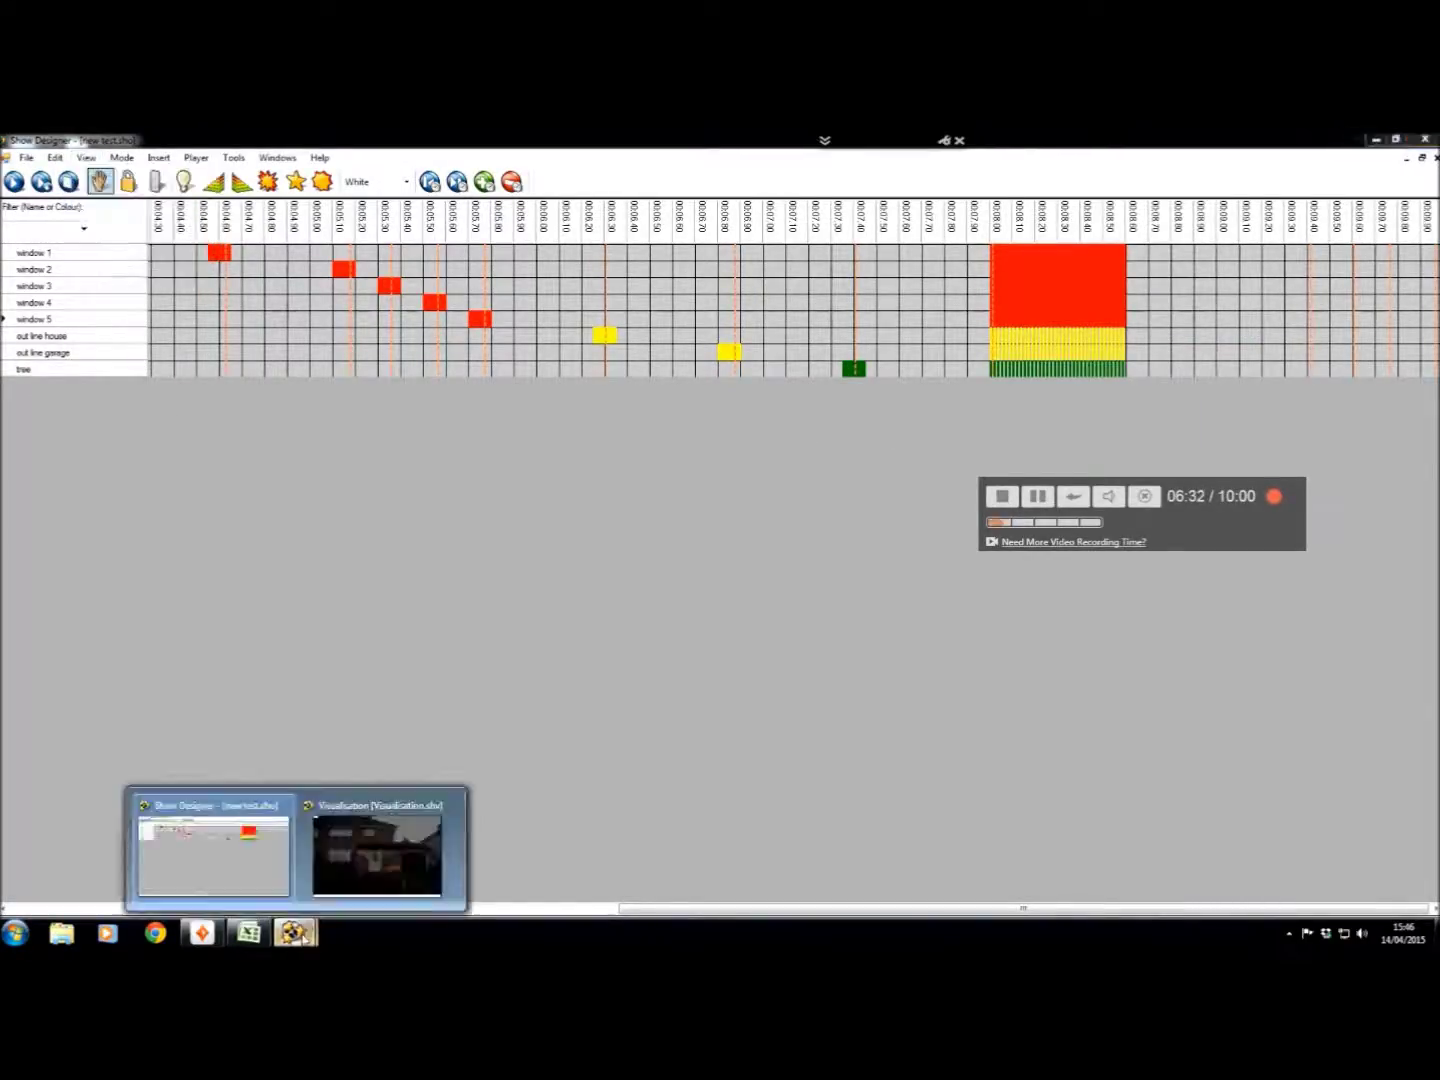
left_click(343, 848)
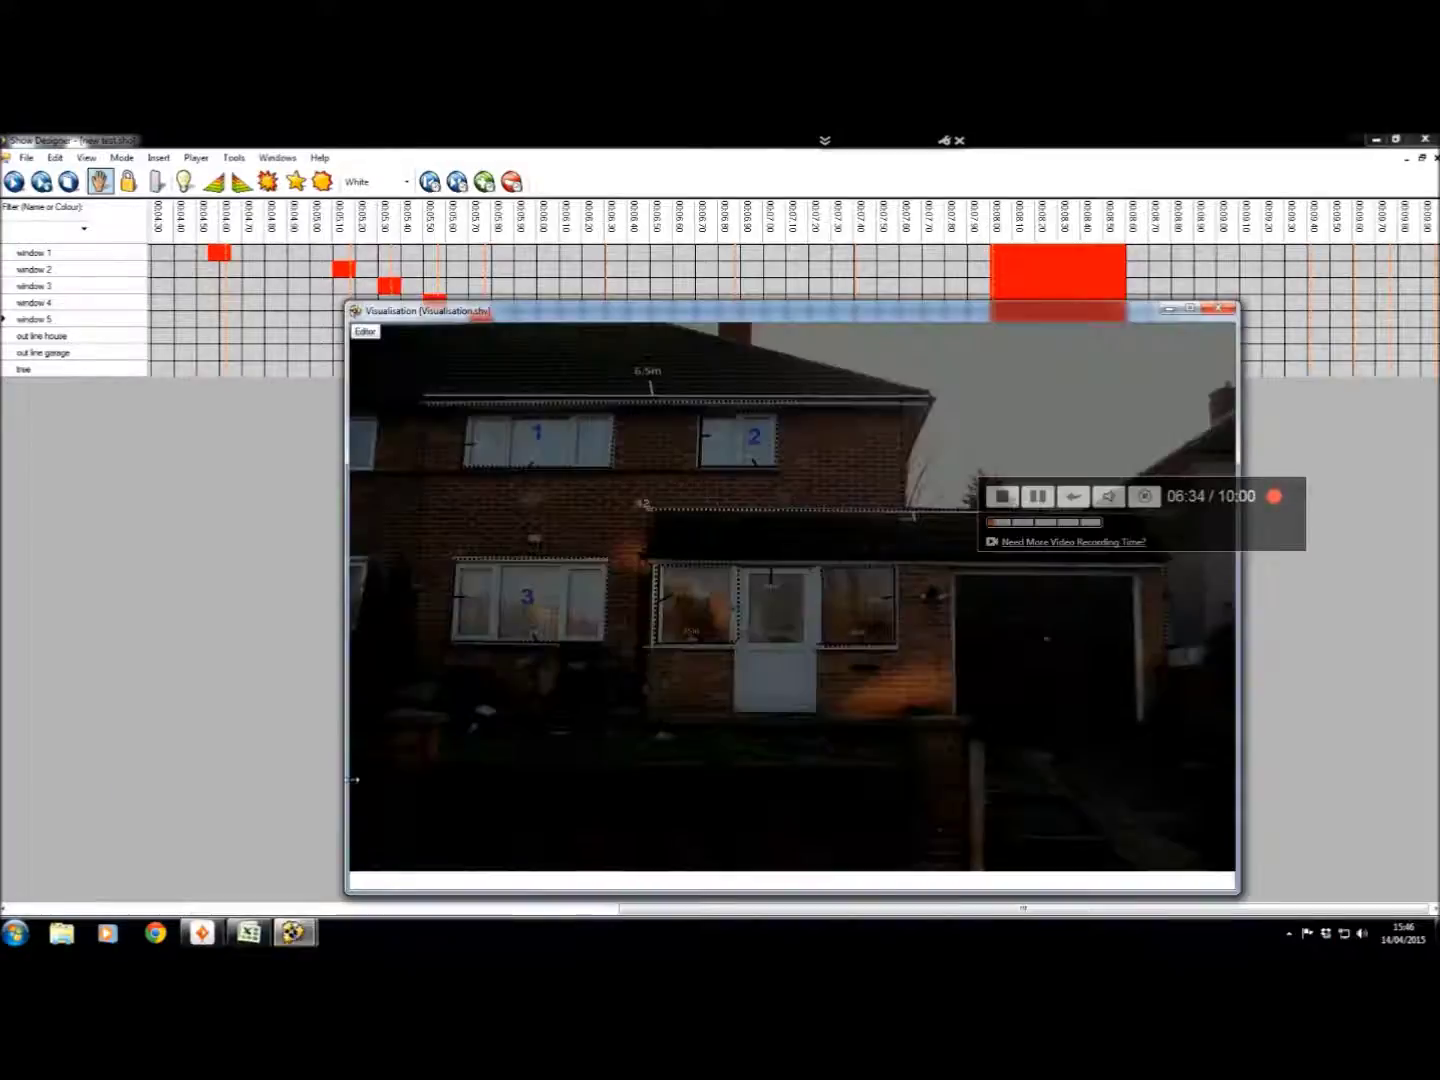
left_click(365, 331)
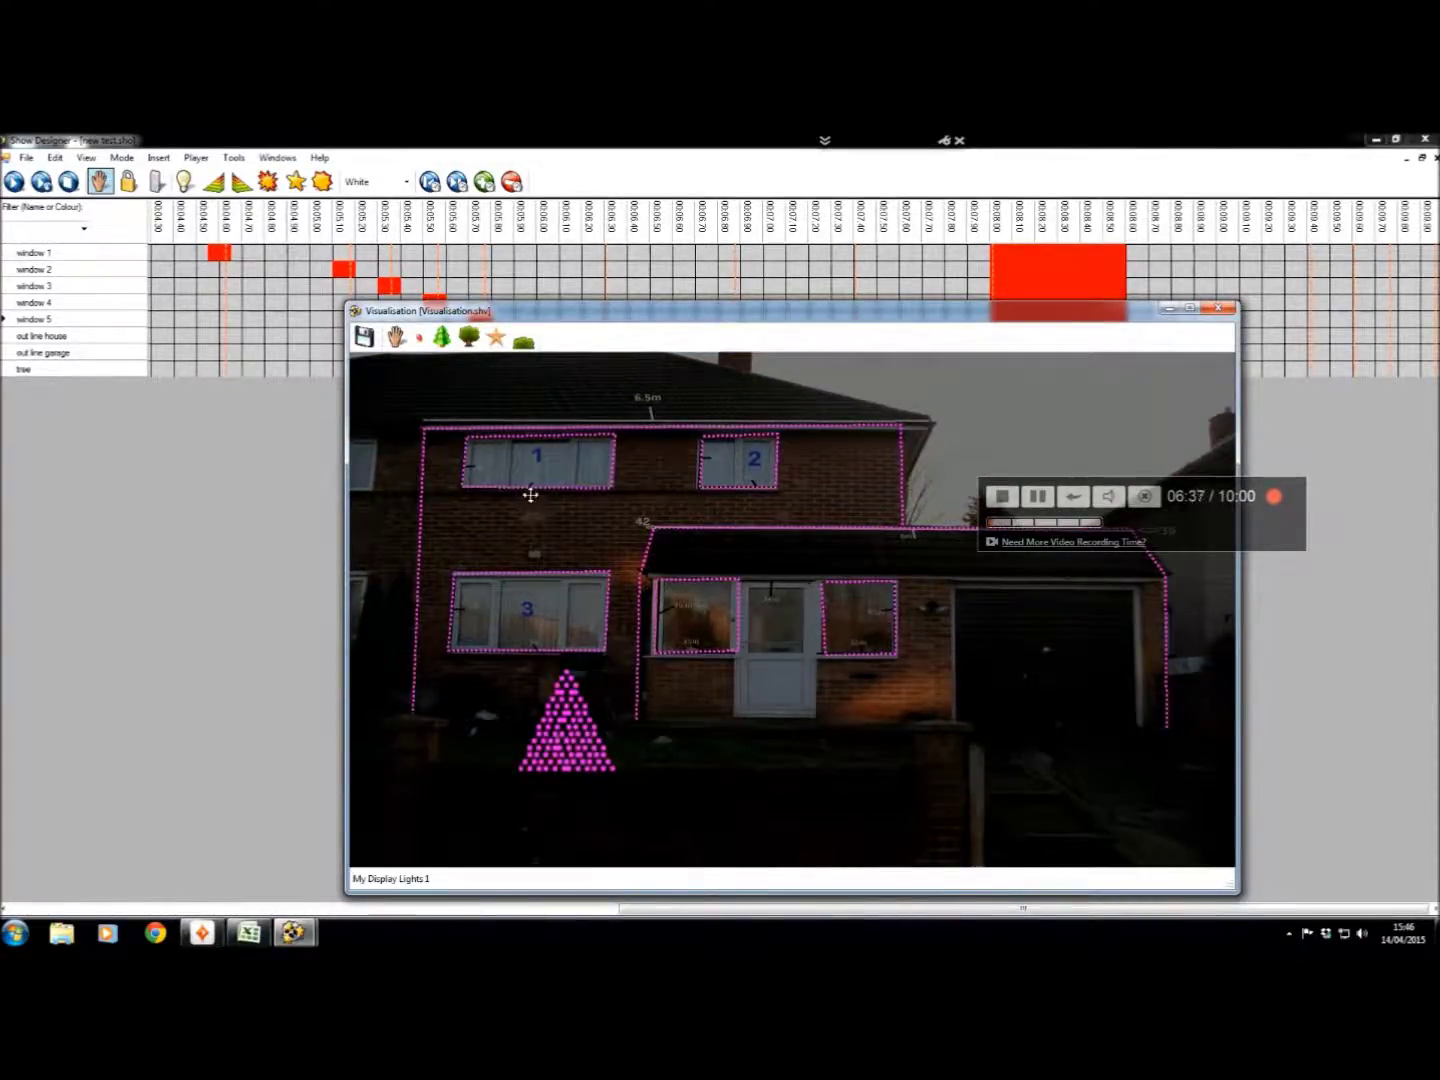
- Assign the lights around the house window marked 1 to the segment window 1
double_click(530, 494)
left_click(742, 587)
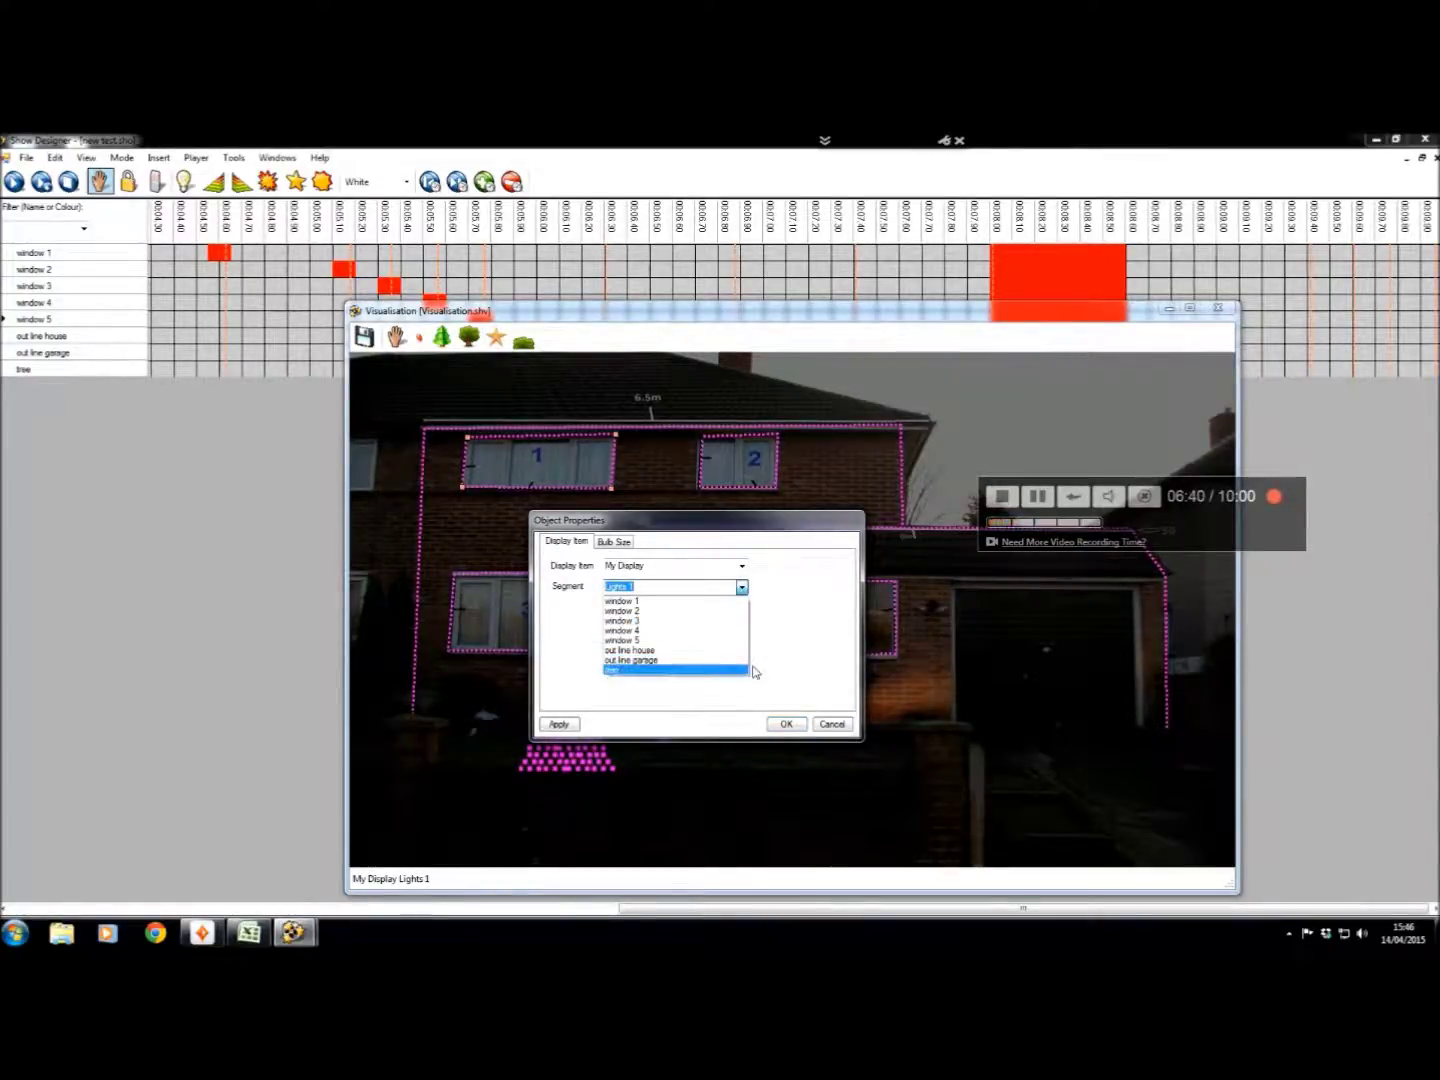
left_click(728, 602)
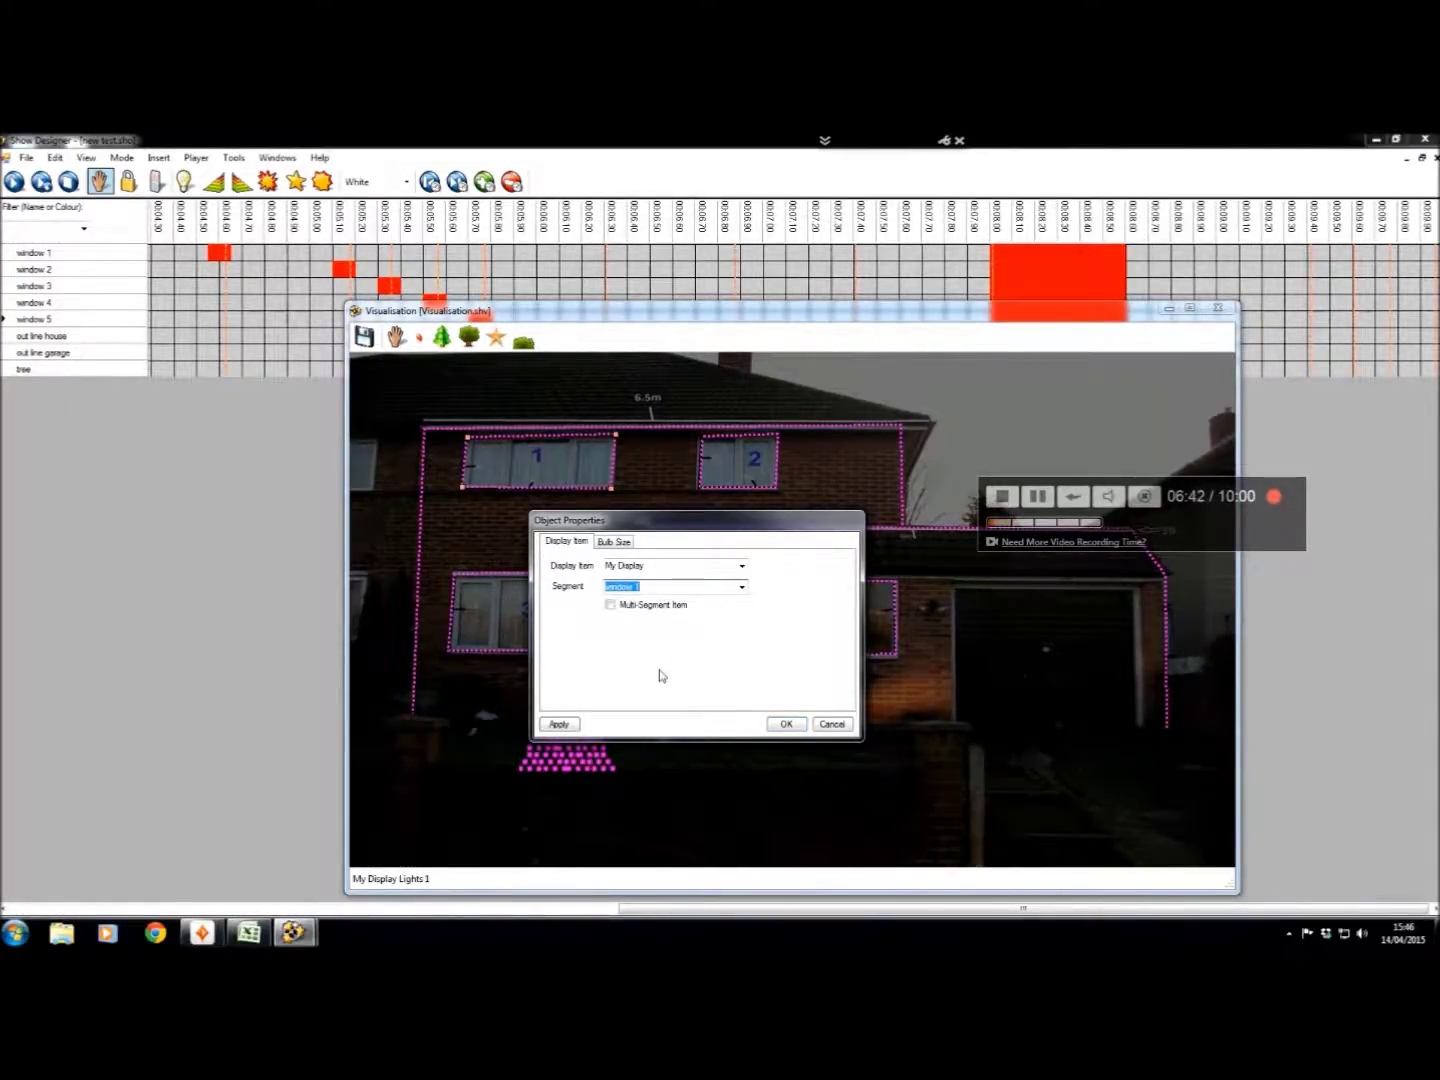
left_click(557, 724)
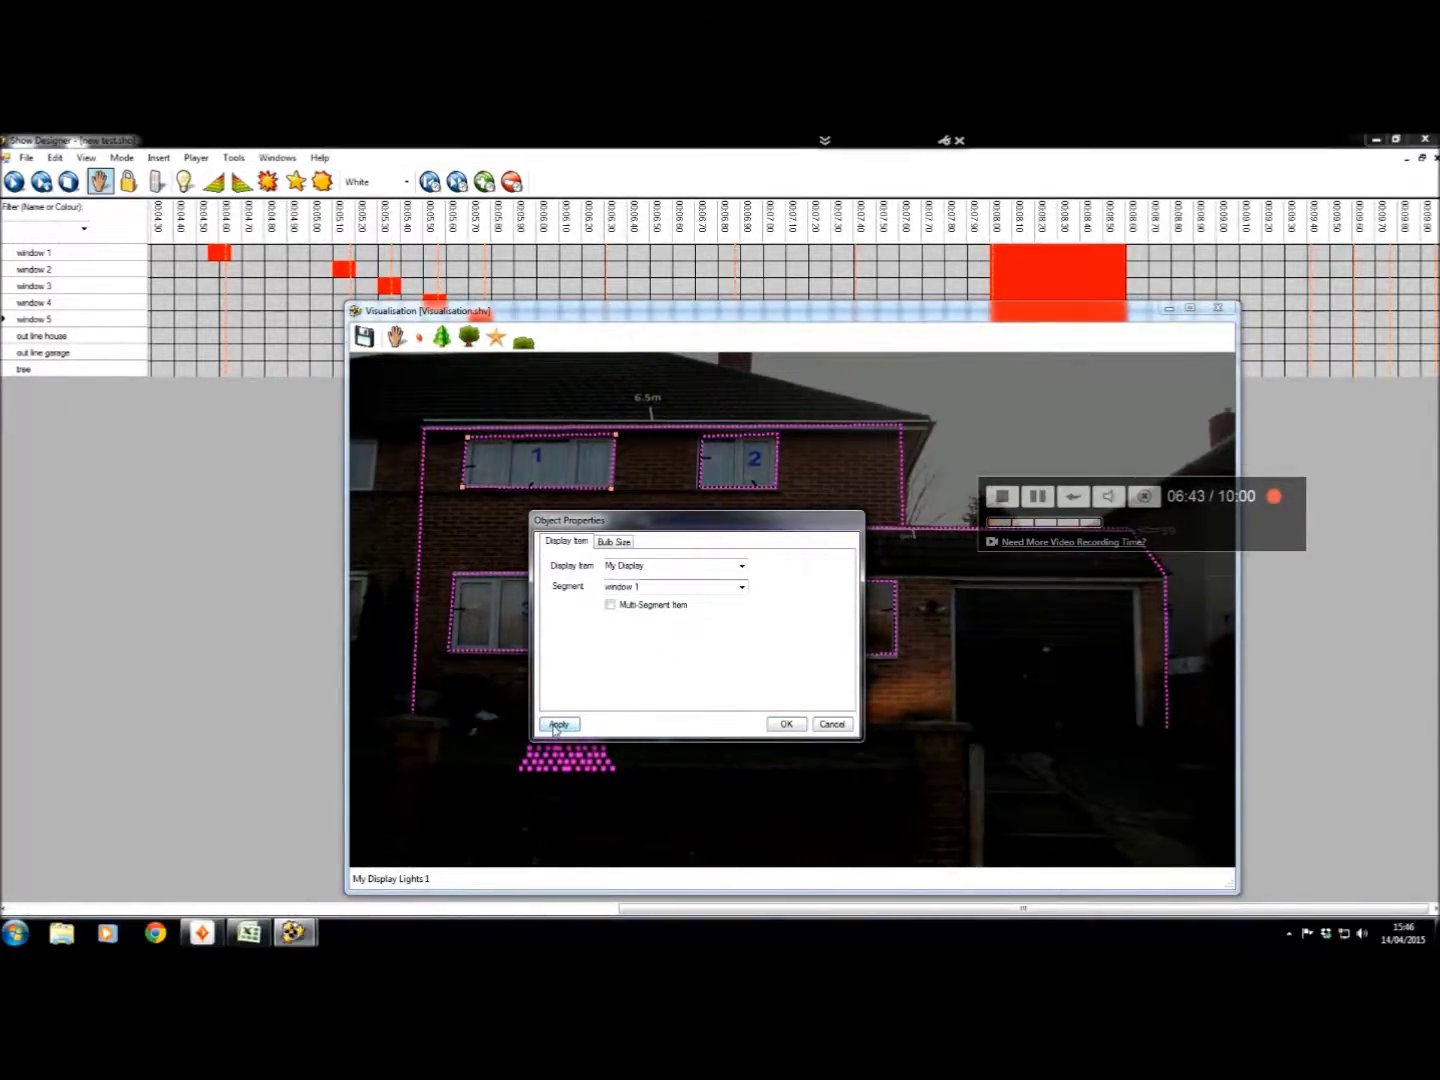
left_click(786, 725)
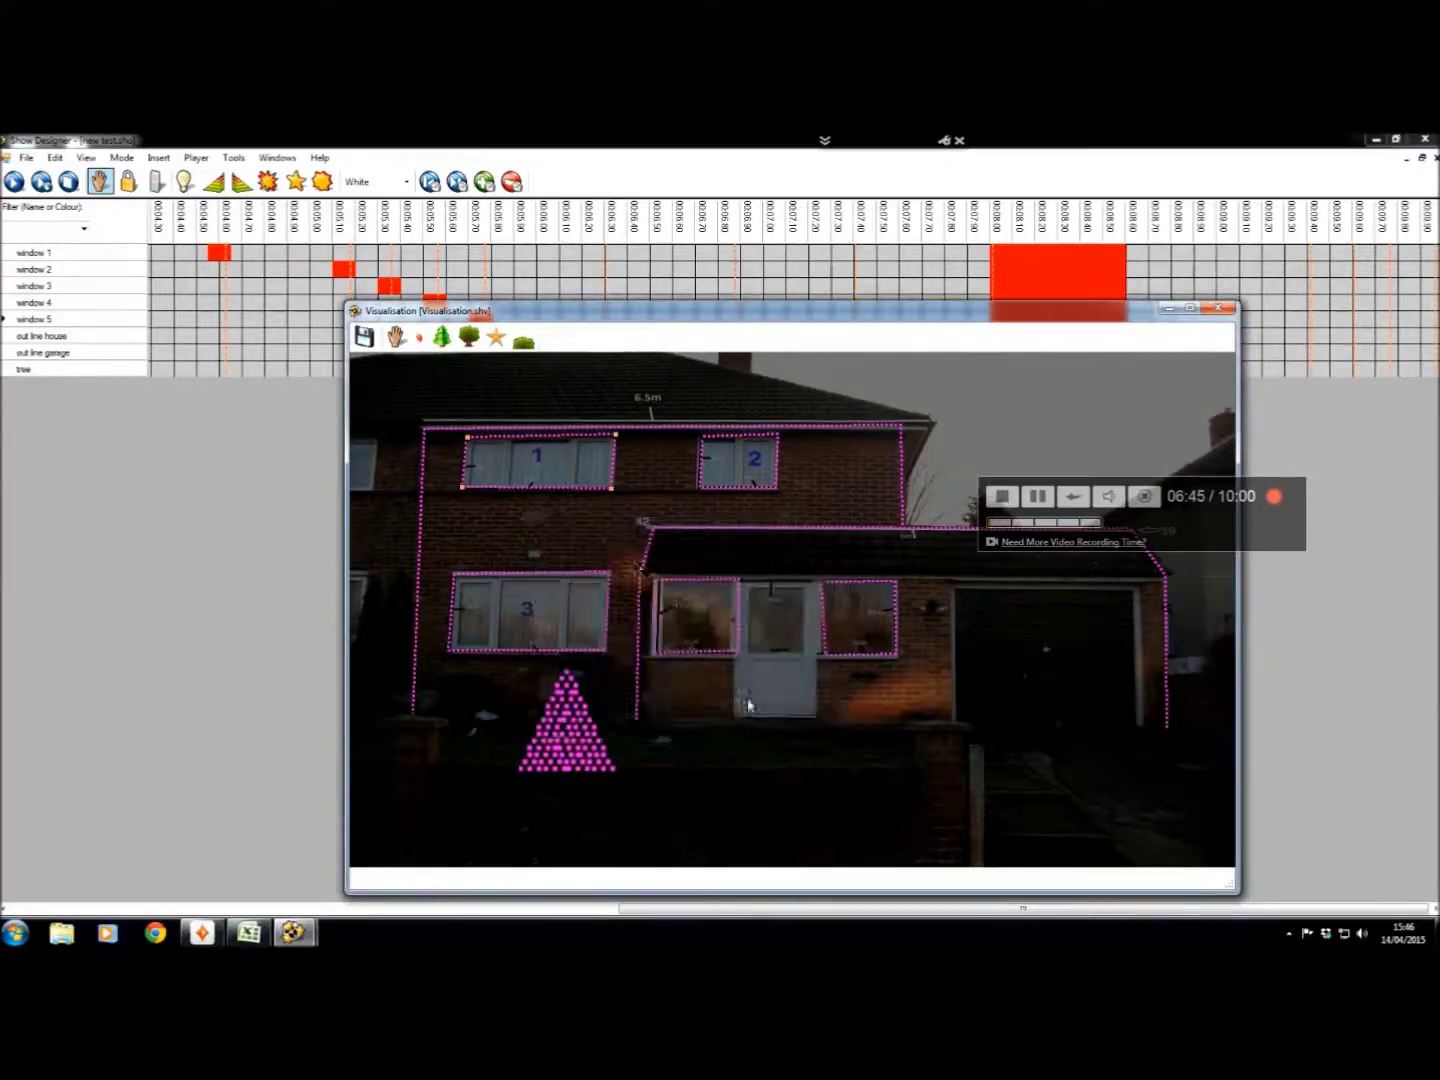
- Assign the lights around the house window marked 2 to the segment window 2
double_click(754, 496)
left_click(966, 589)
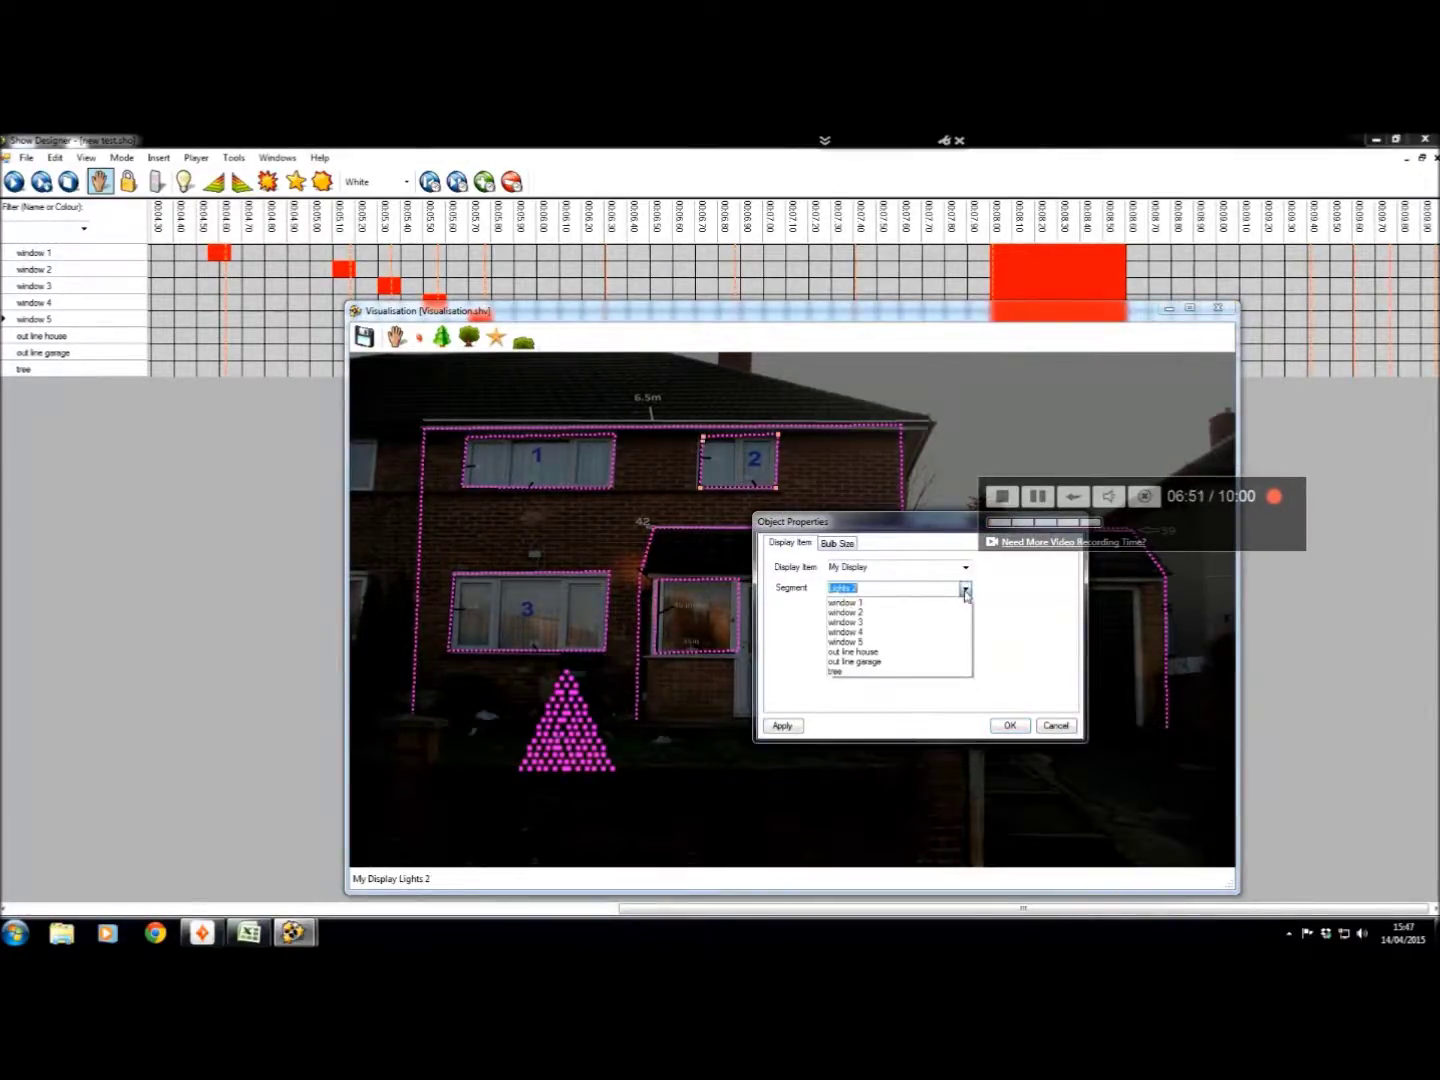
left_click(967, 621)
left_click(783, 726)
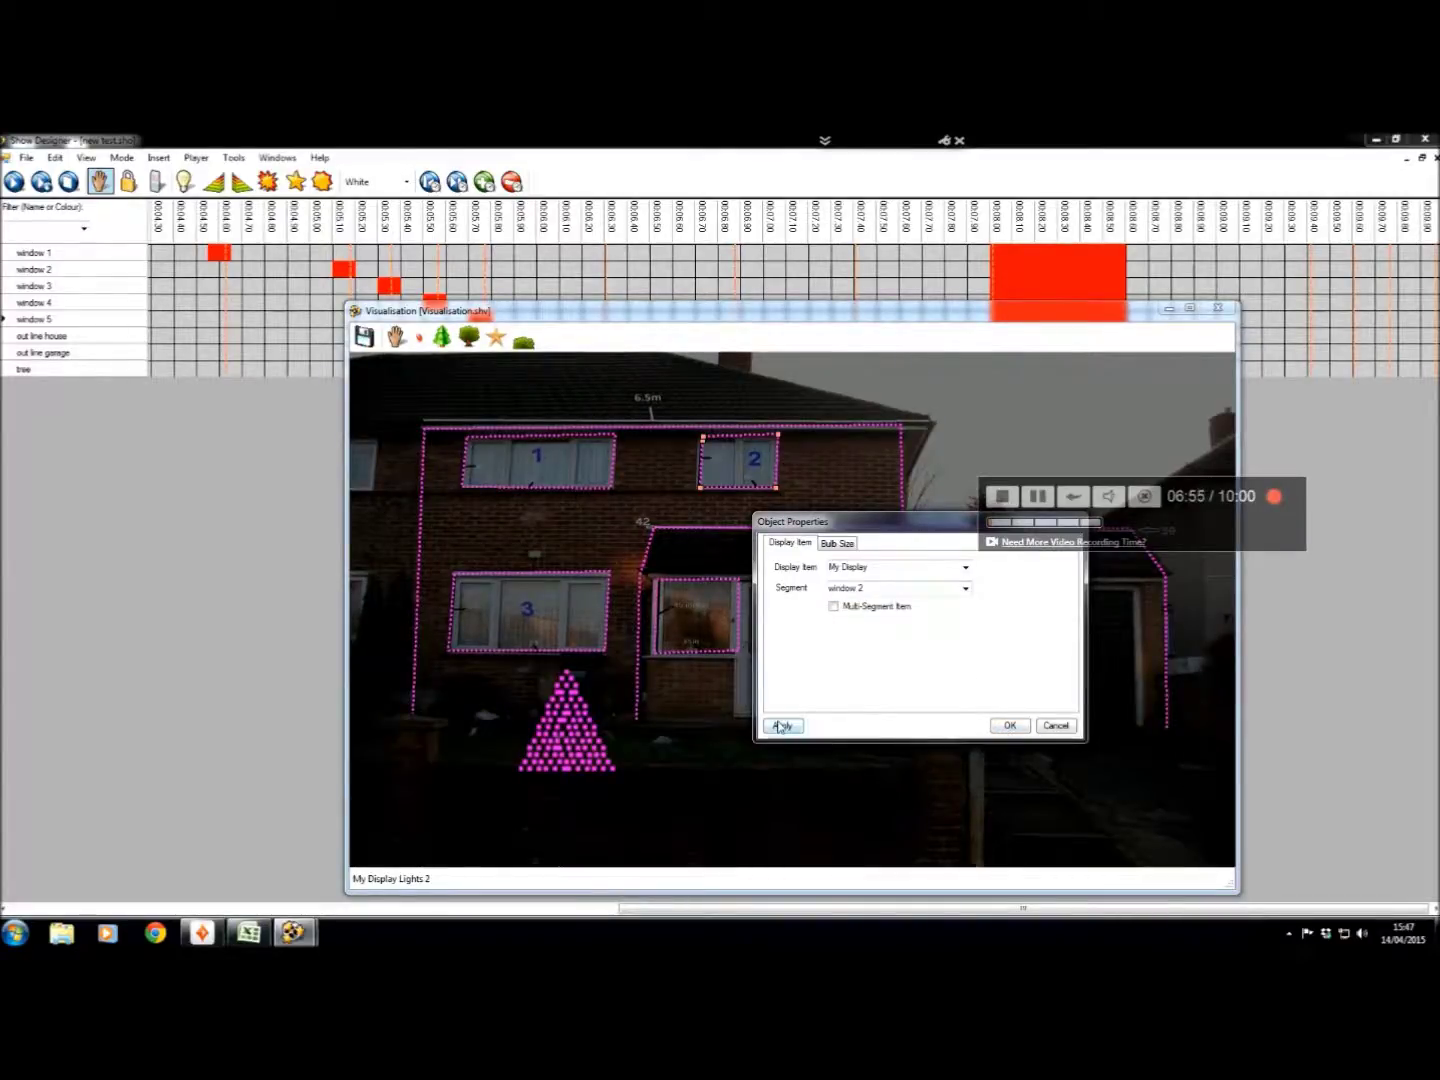
left_click(1010, 724)
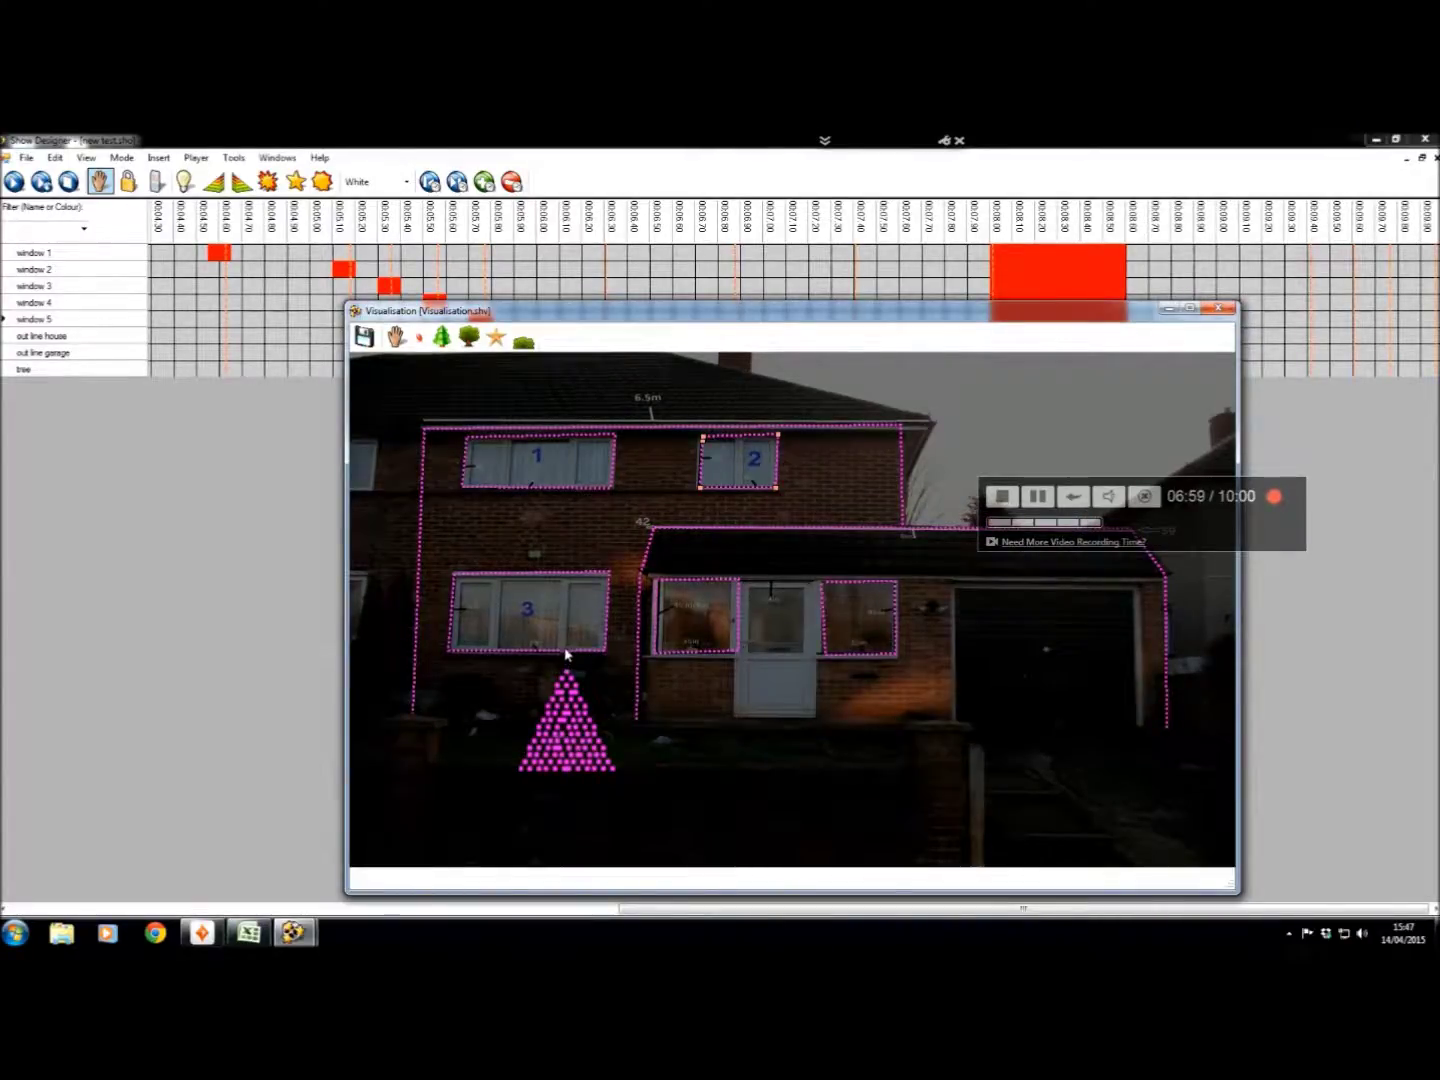
- Assign the lights around the house window marked 3 to the segment window 3
double_click(570, 658)
left_click(701, 748)
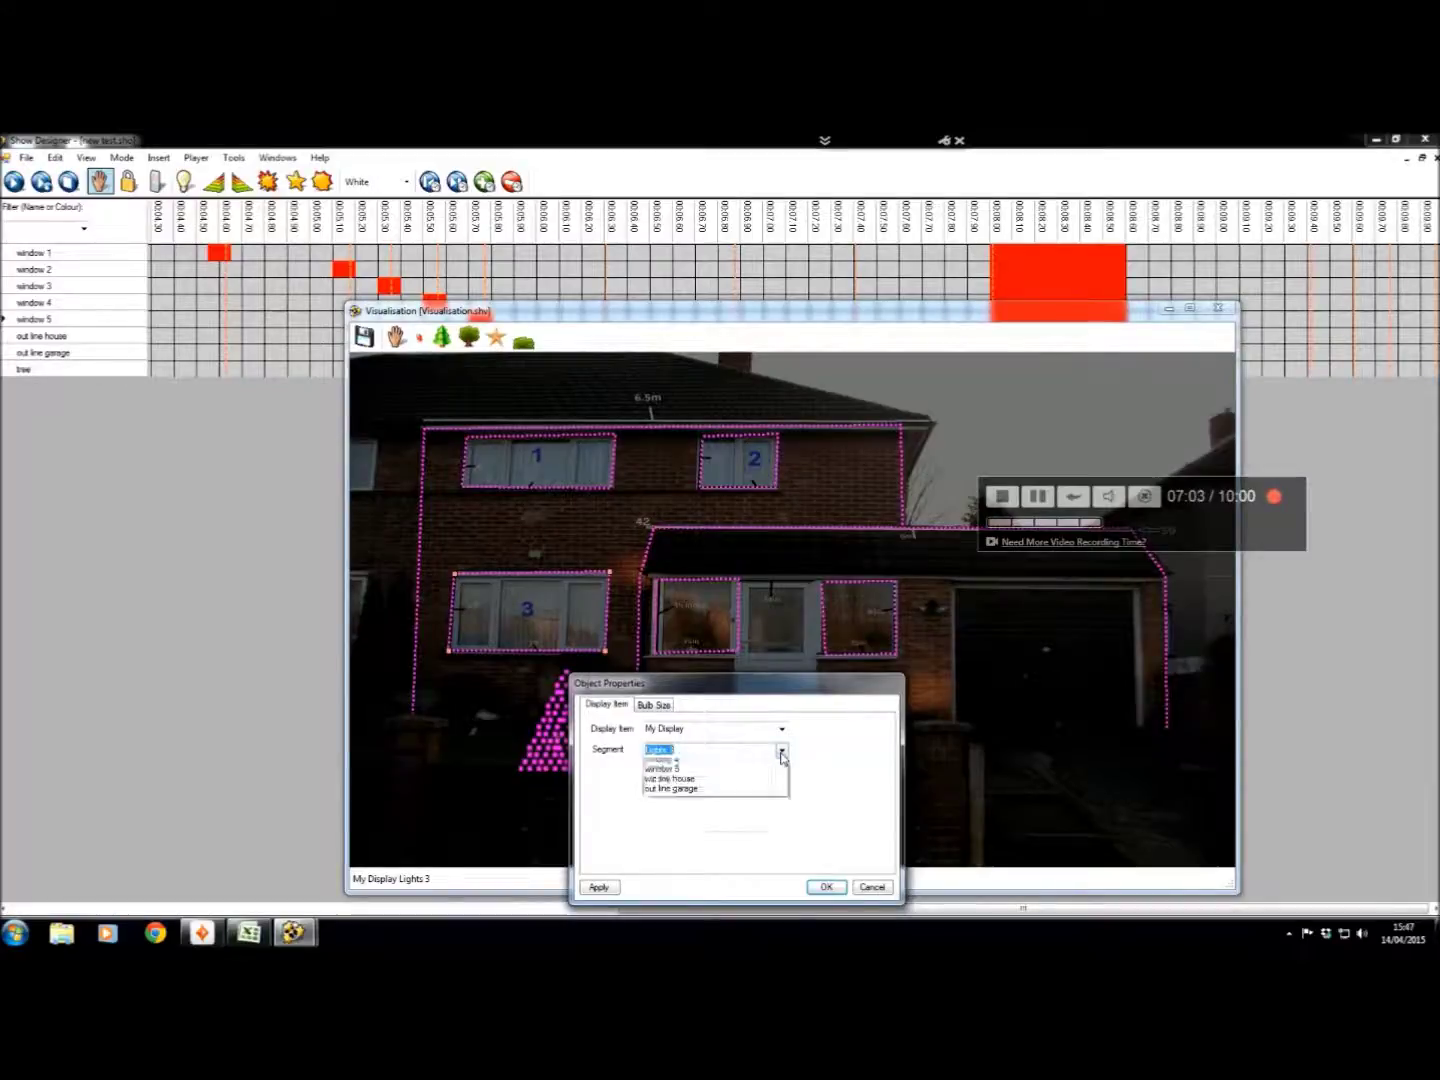
left_click(700, 787)
left_click(589, 888)
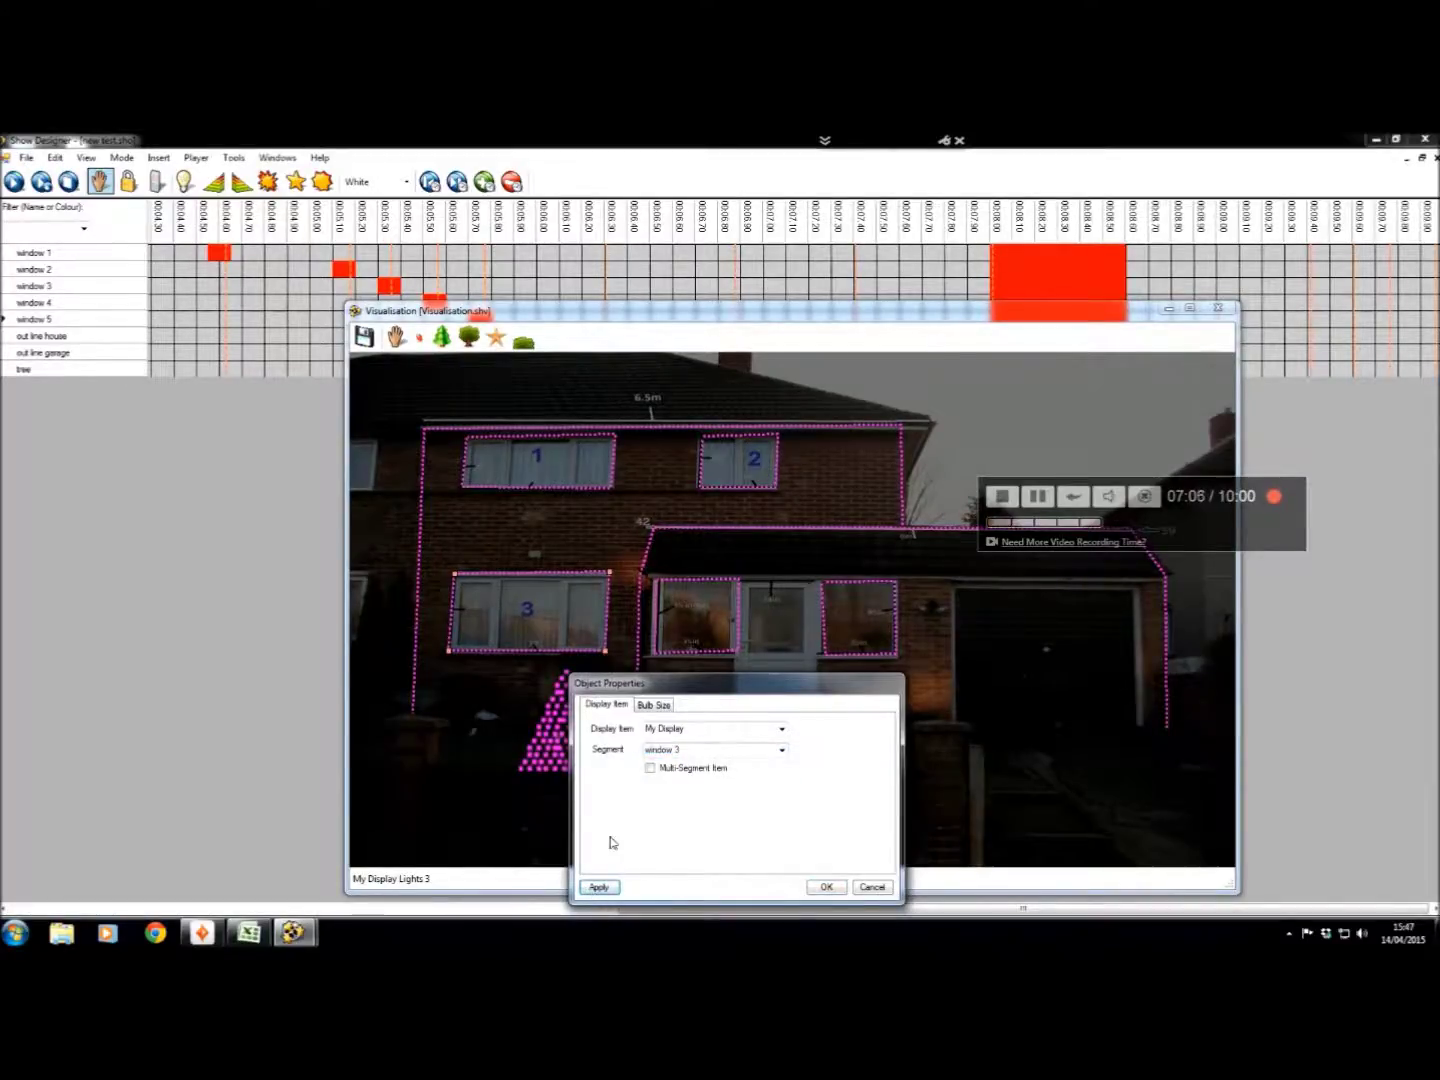
left_click(812, 889)
- Assign the lights around the window left of the front door to the segment window 4
double_click(712, 652)
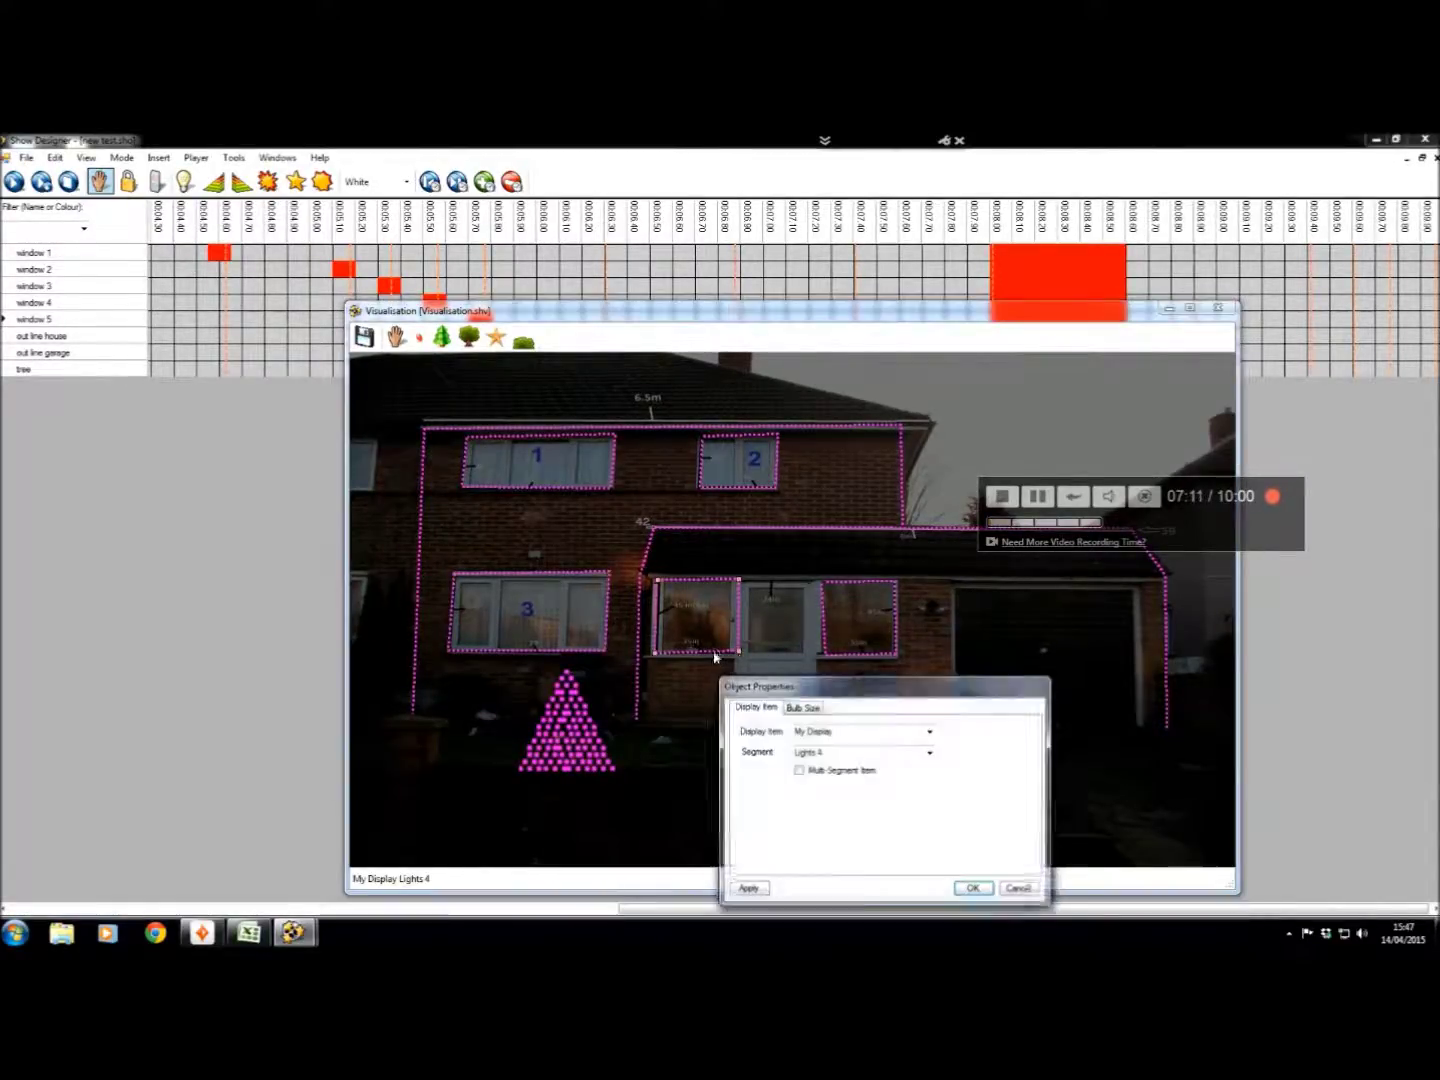
left_click(930, 752)
left_click(860, 800)
left_click(748, 889)
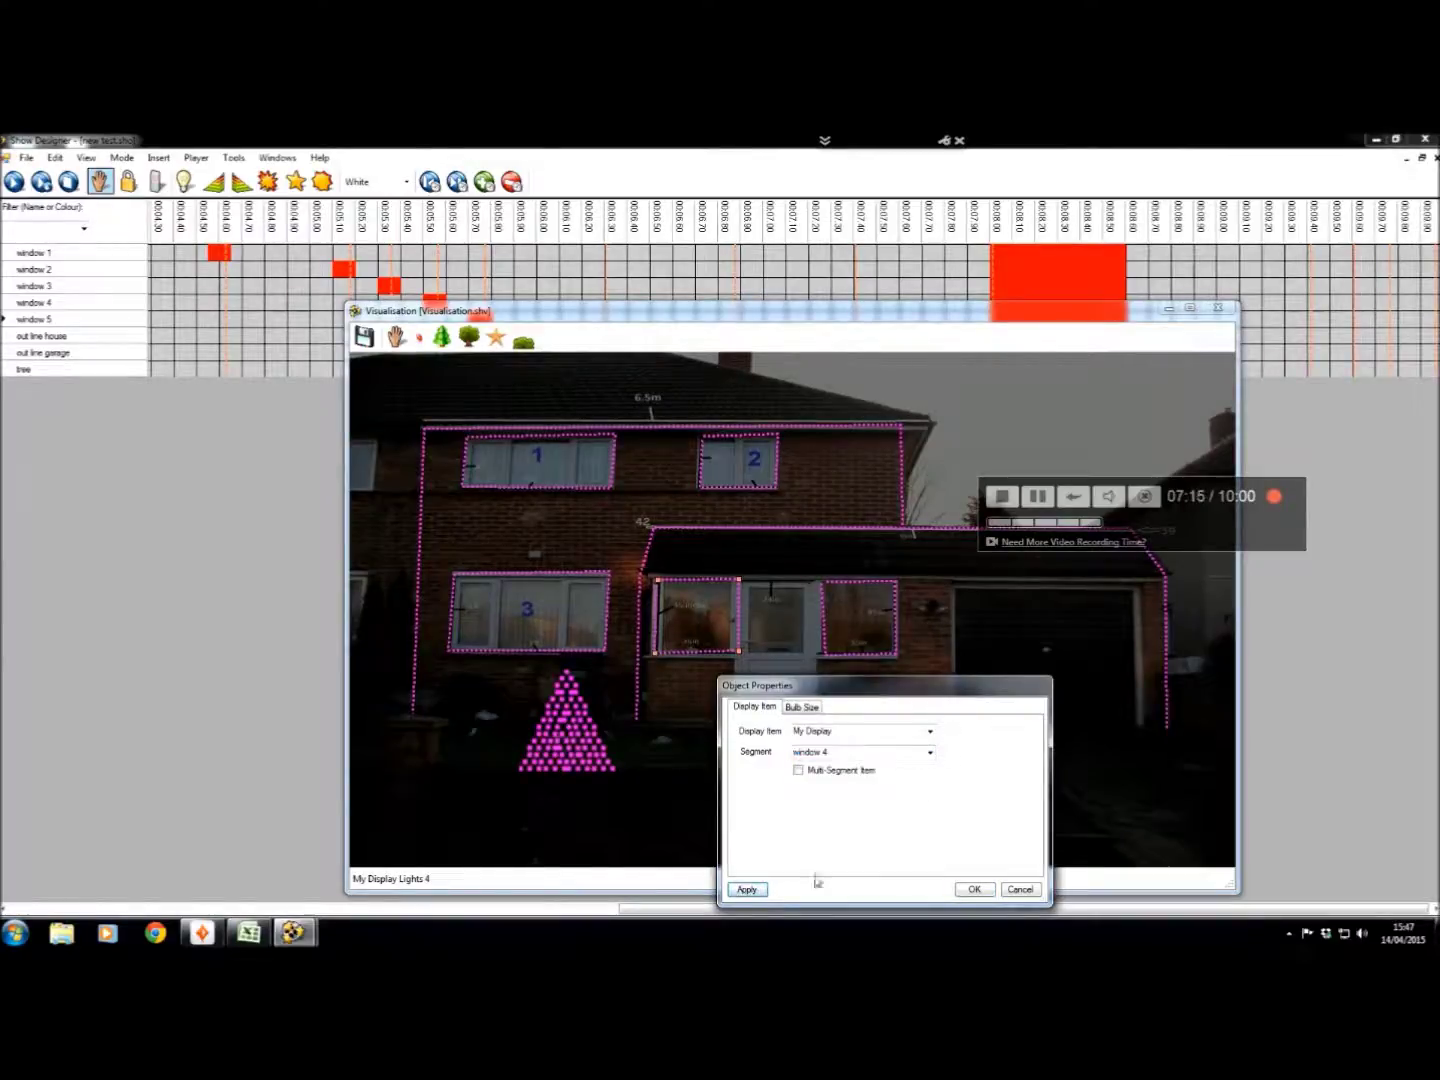
left_click(974, 889)
- Assign the lights around the window right of the front door to the segment window 5
double_click(869, 660)
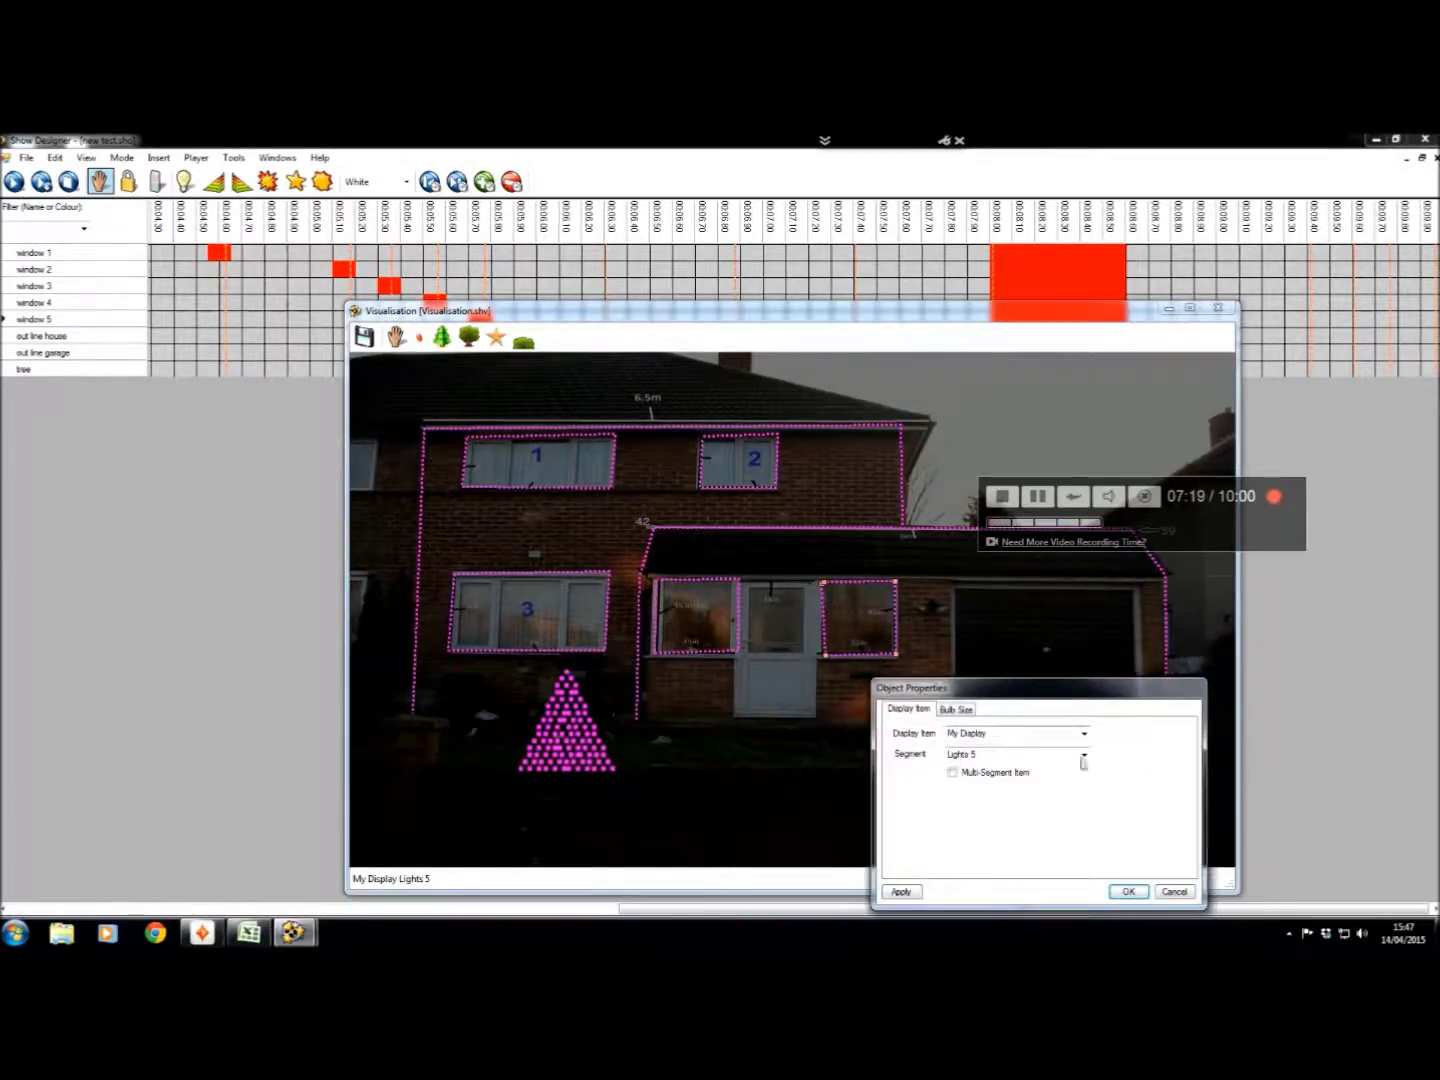
left_click(1084, 757)
left_click(1001, 808)
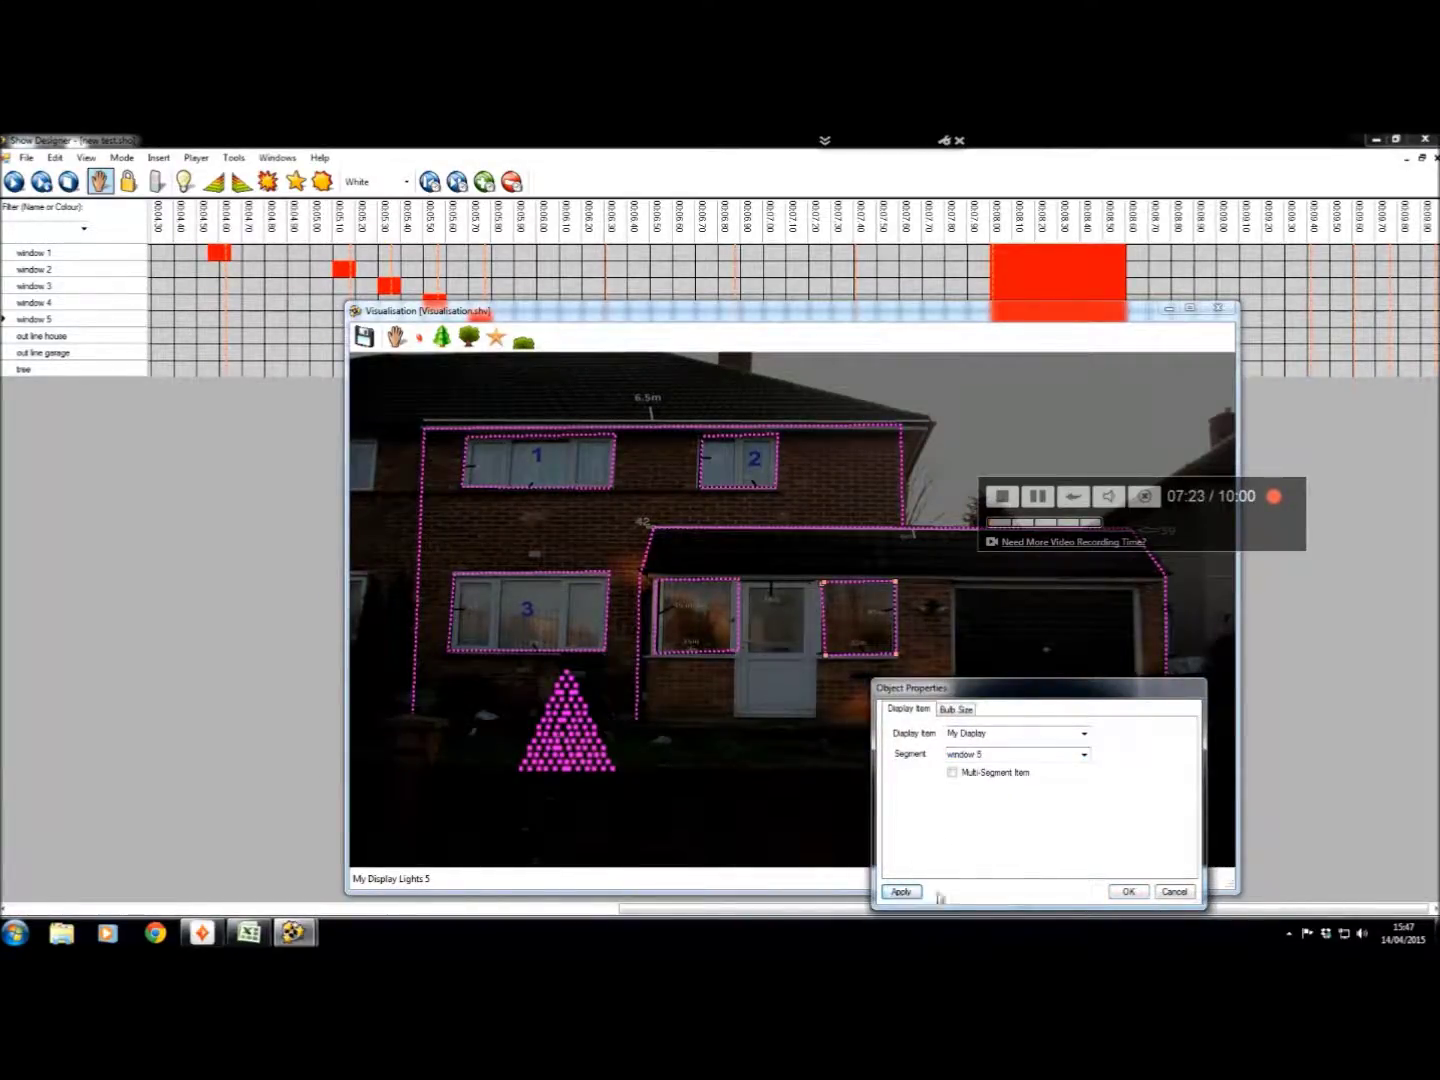
left_click(1129, 891)
- Assign the lights outlining the main house to the segment out line house
double_click(418, 673)
left_click(626, 767)
left_click(643, 858)
left_click(451, 905)
left_click(678, 904)
- Assign the lights outlining the porch and garage to the segment out line garage
double_click(640, 712)
left_click(855, 804)
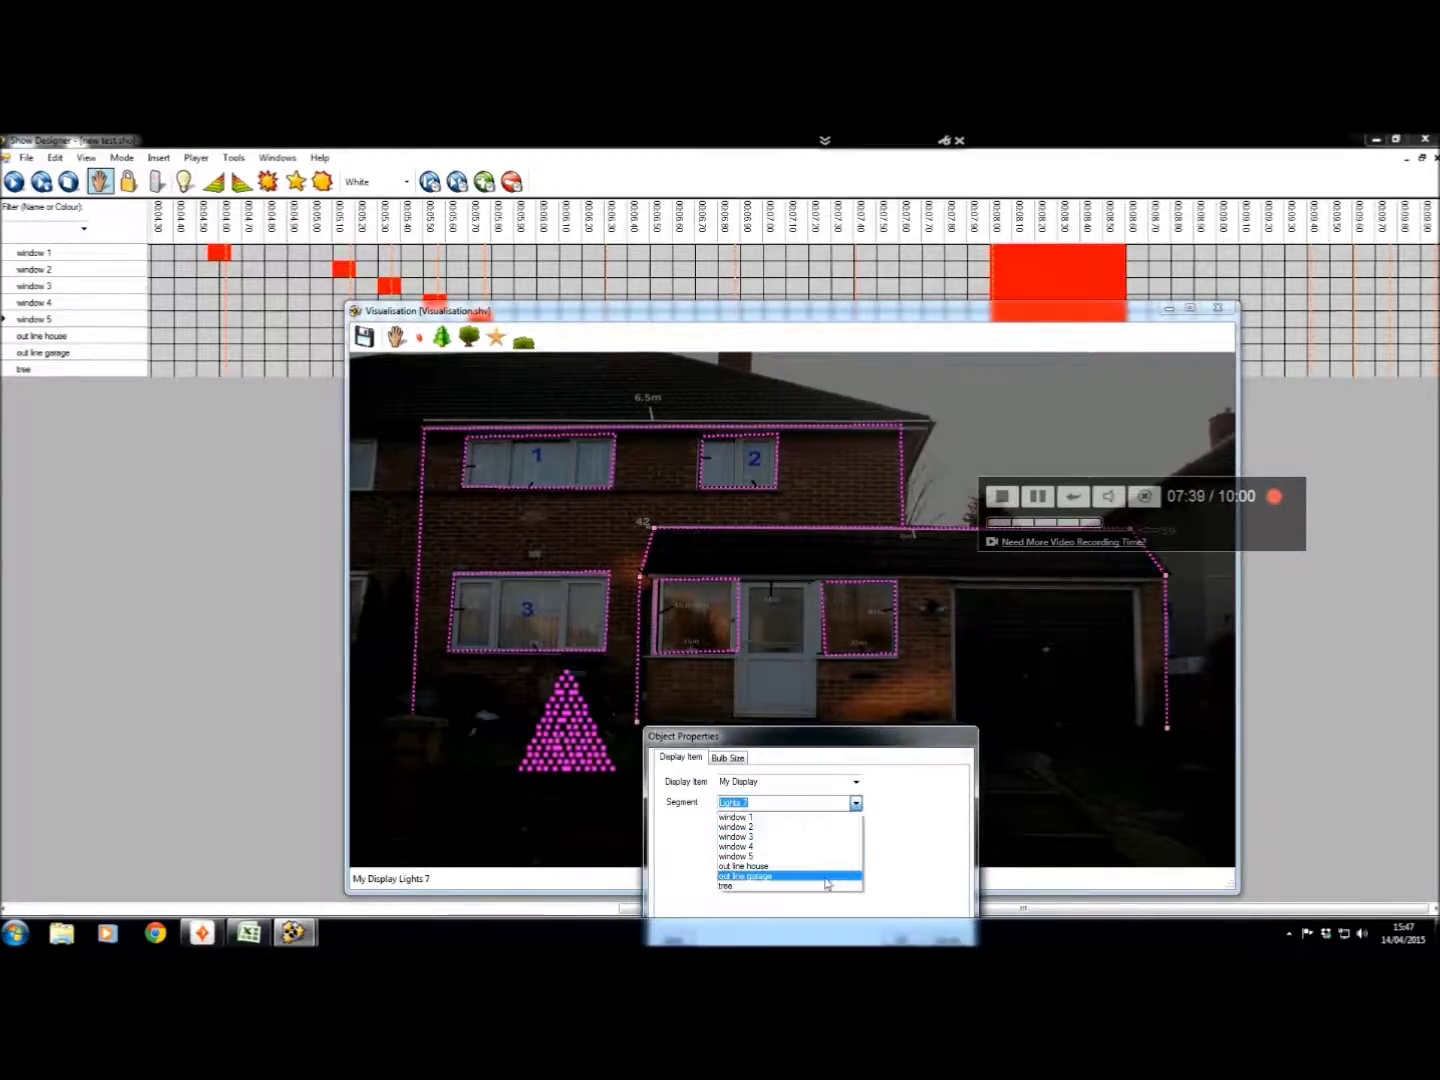
left_click(740, 876)
left_click_drag(772, 744, 772, 668)
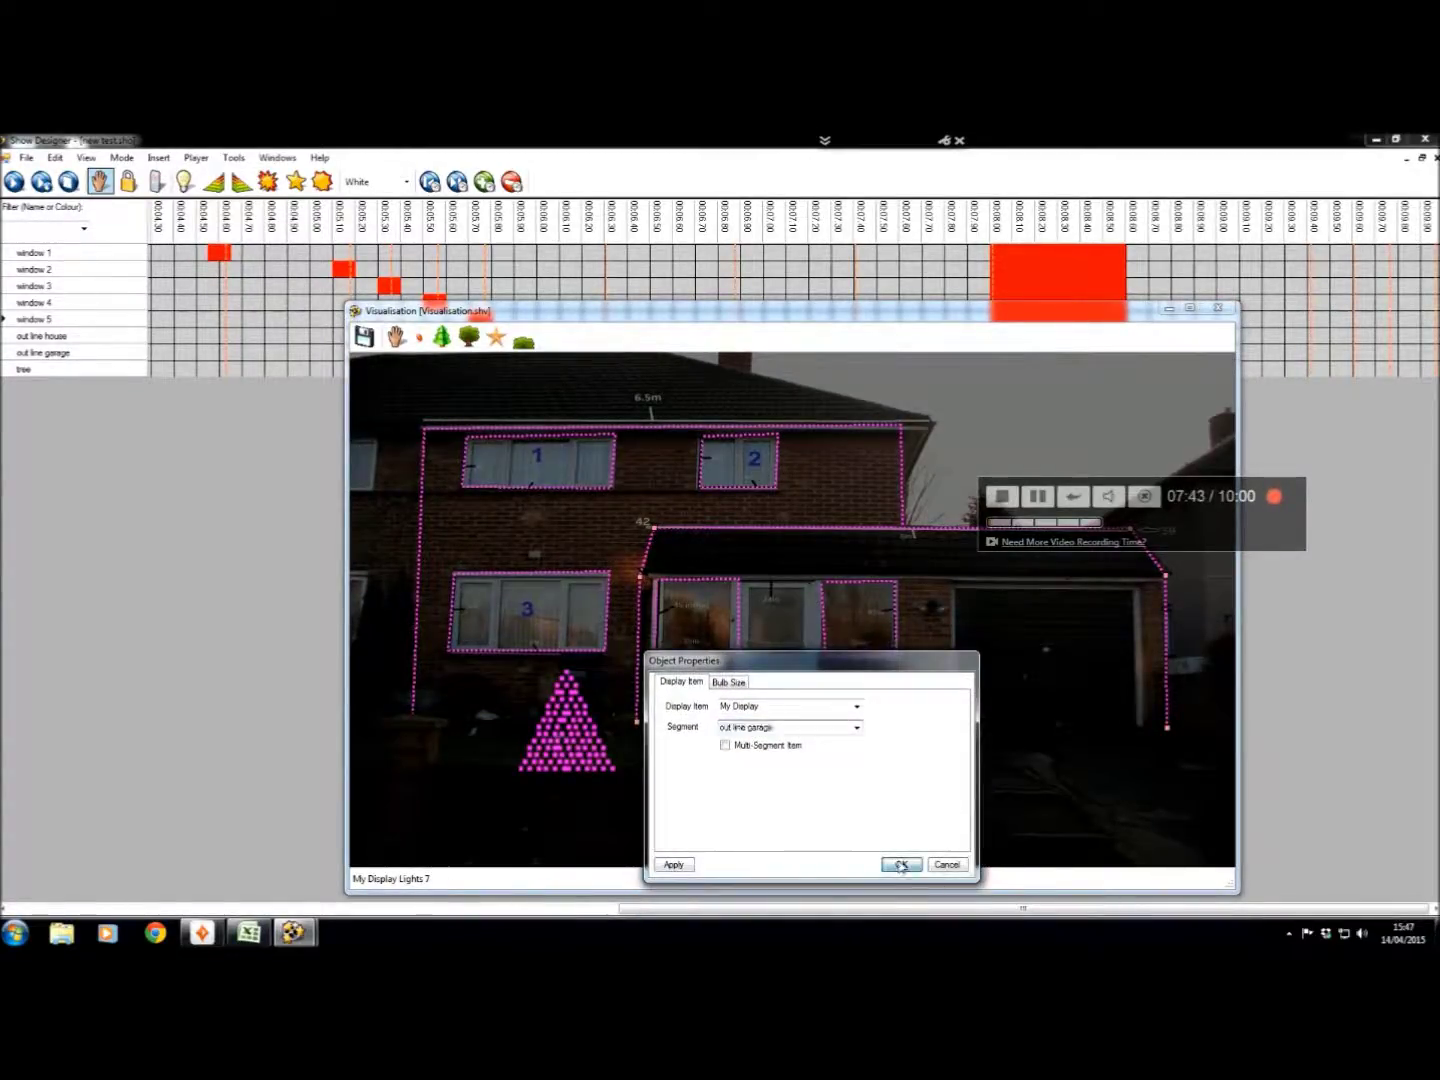
key("Return")
- Assign the tree-shaped light object to the segment tree
left_click(569, 755)
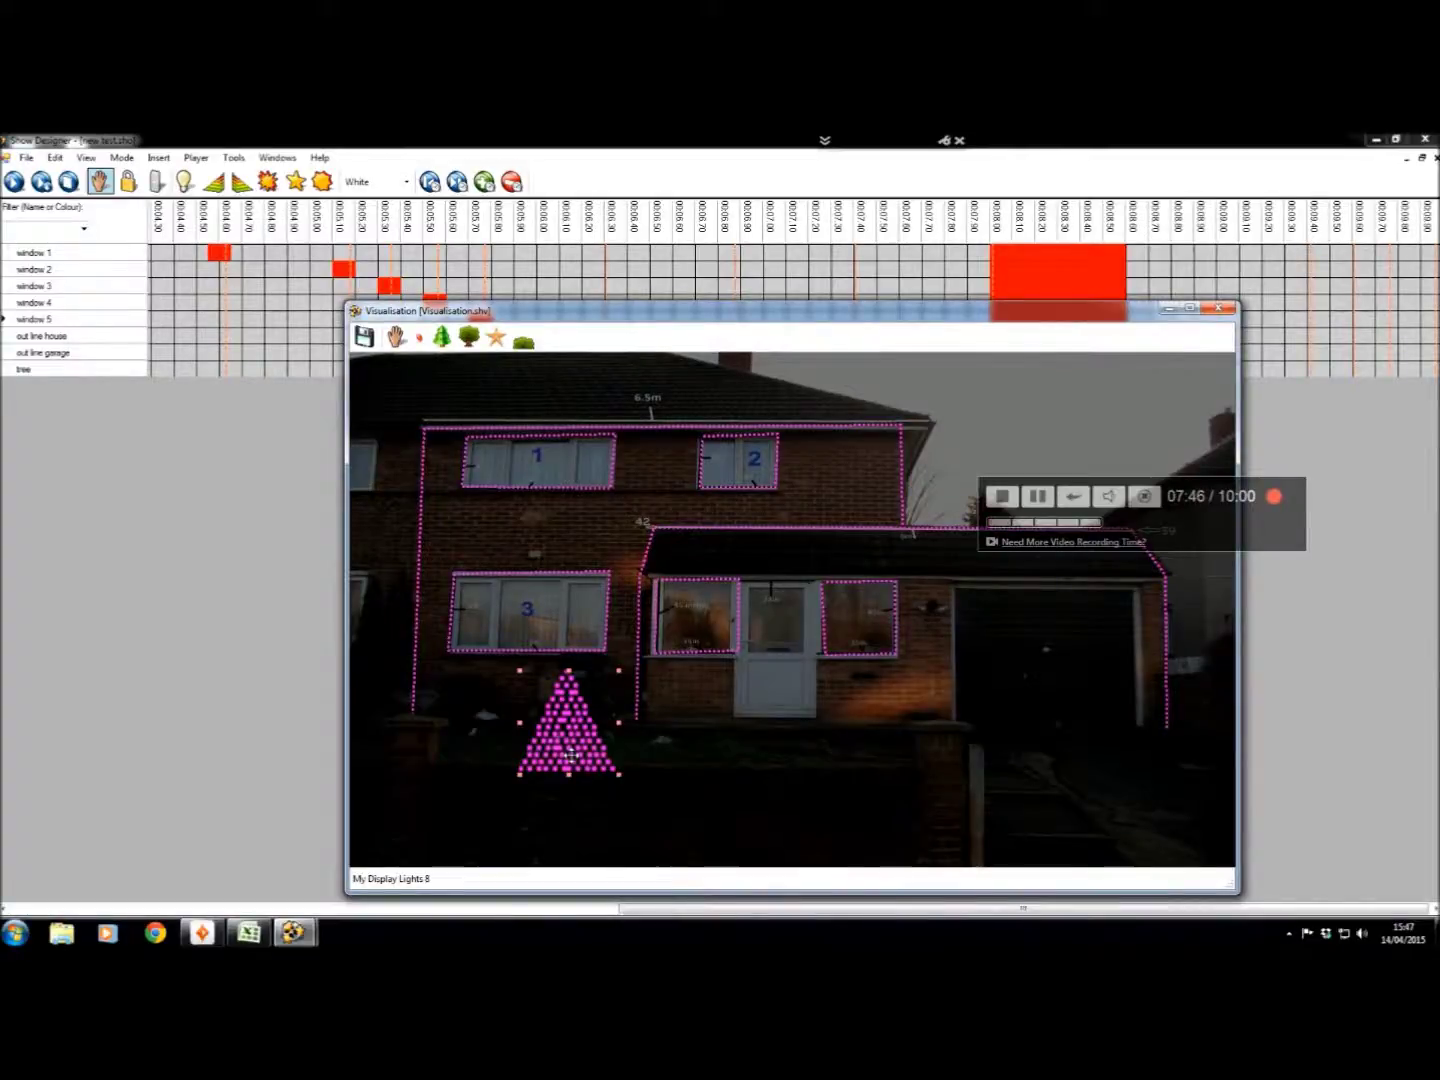
double_click(570, 755)
left_click(784, 850)
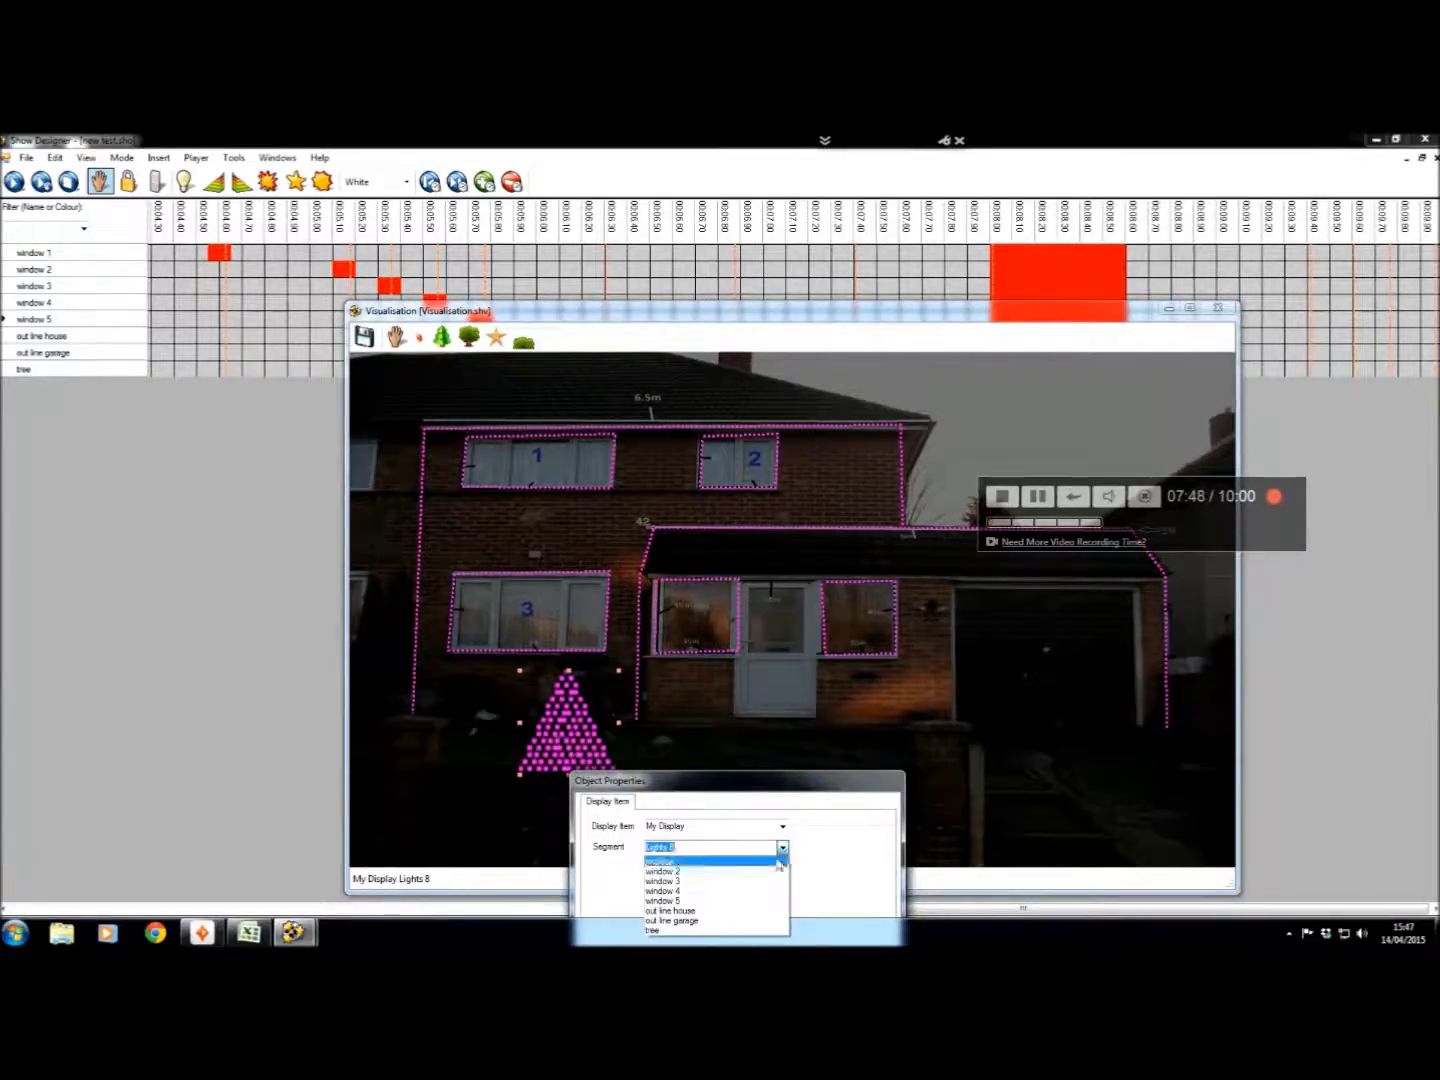
left_click(756, 940)
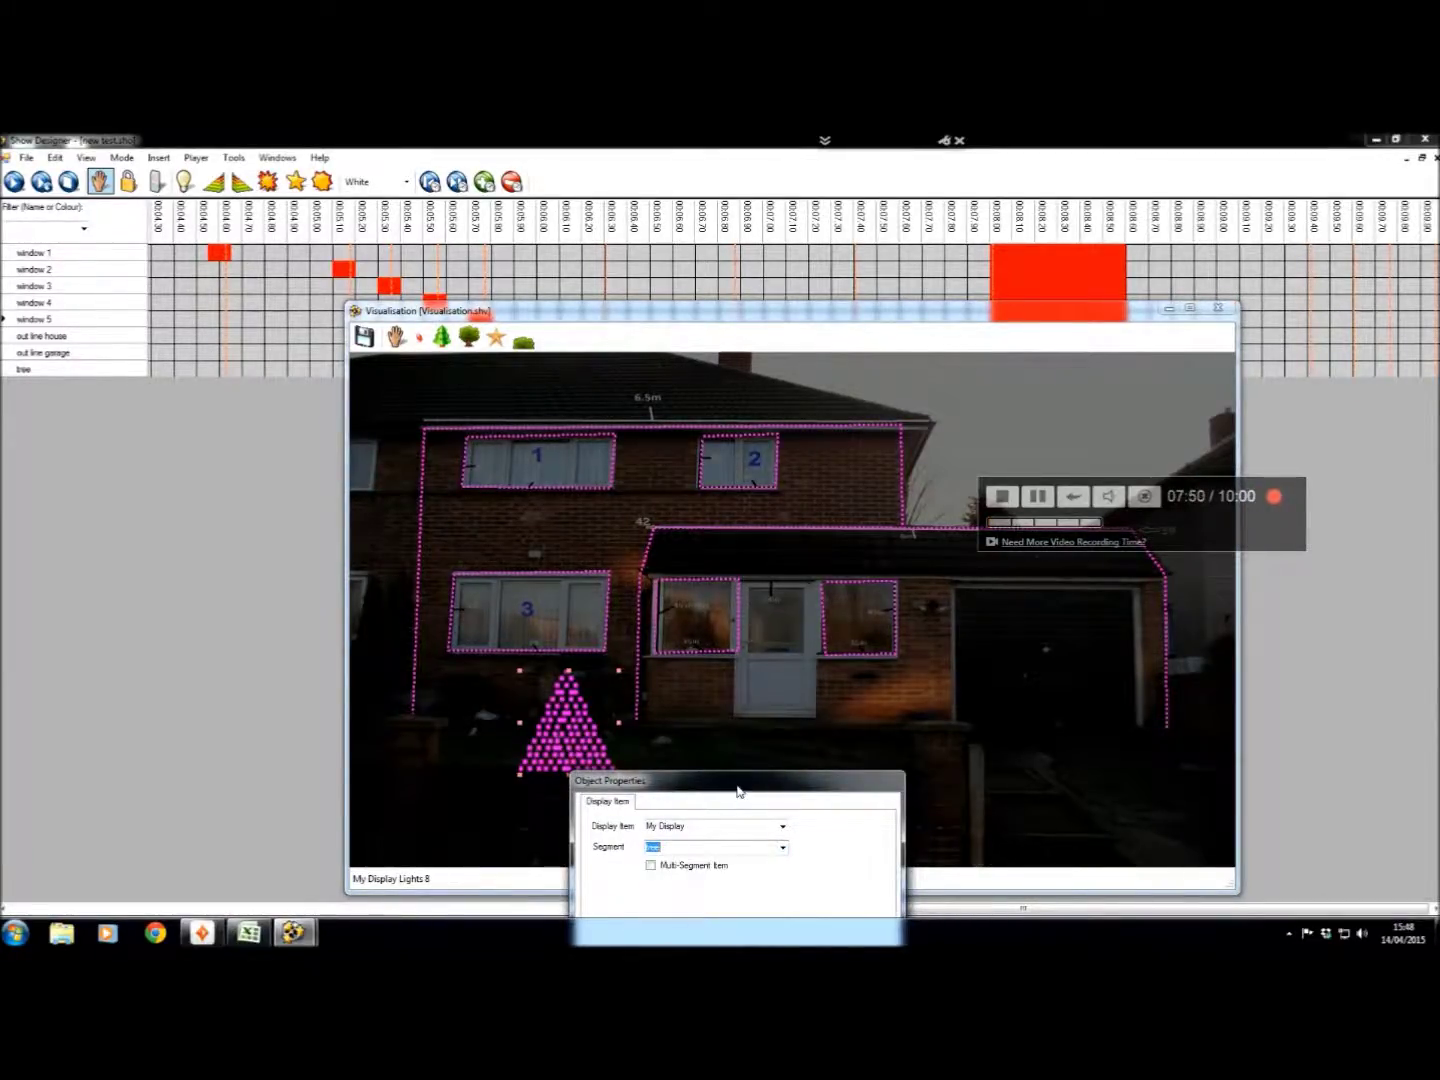
left_click_drag(738, 791, 730, 633)
left_click(595, 828)
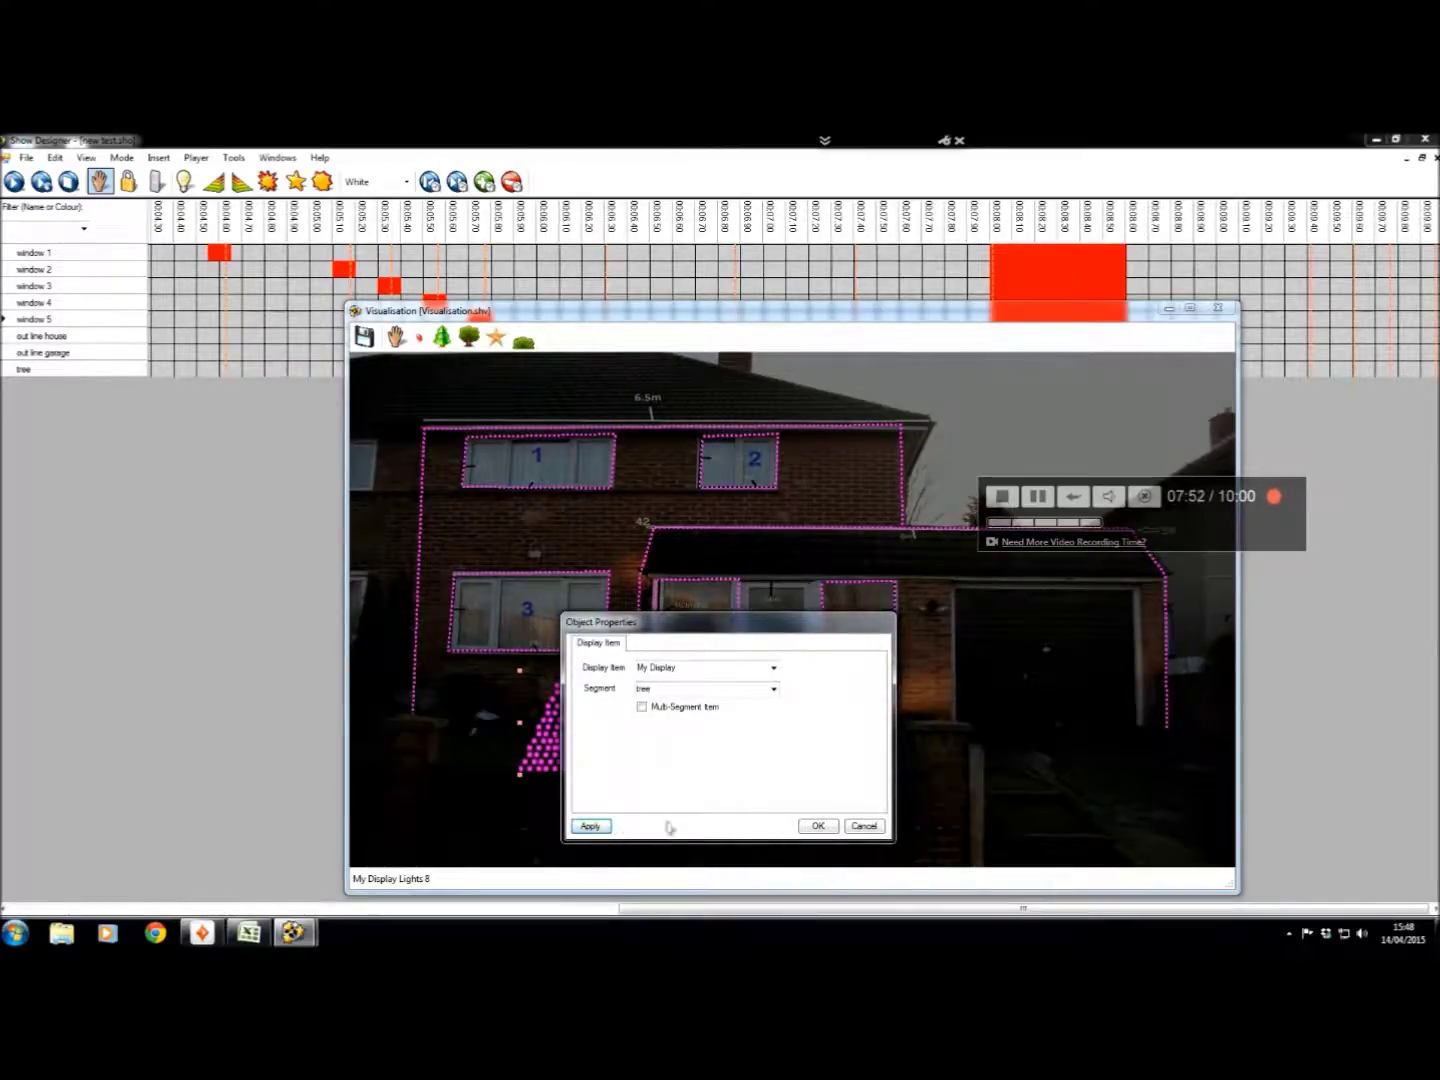
left_click(818, 826)
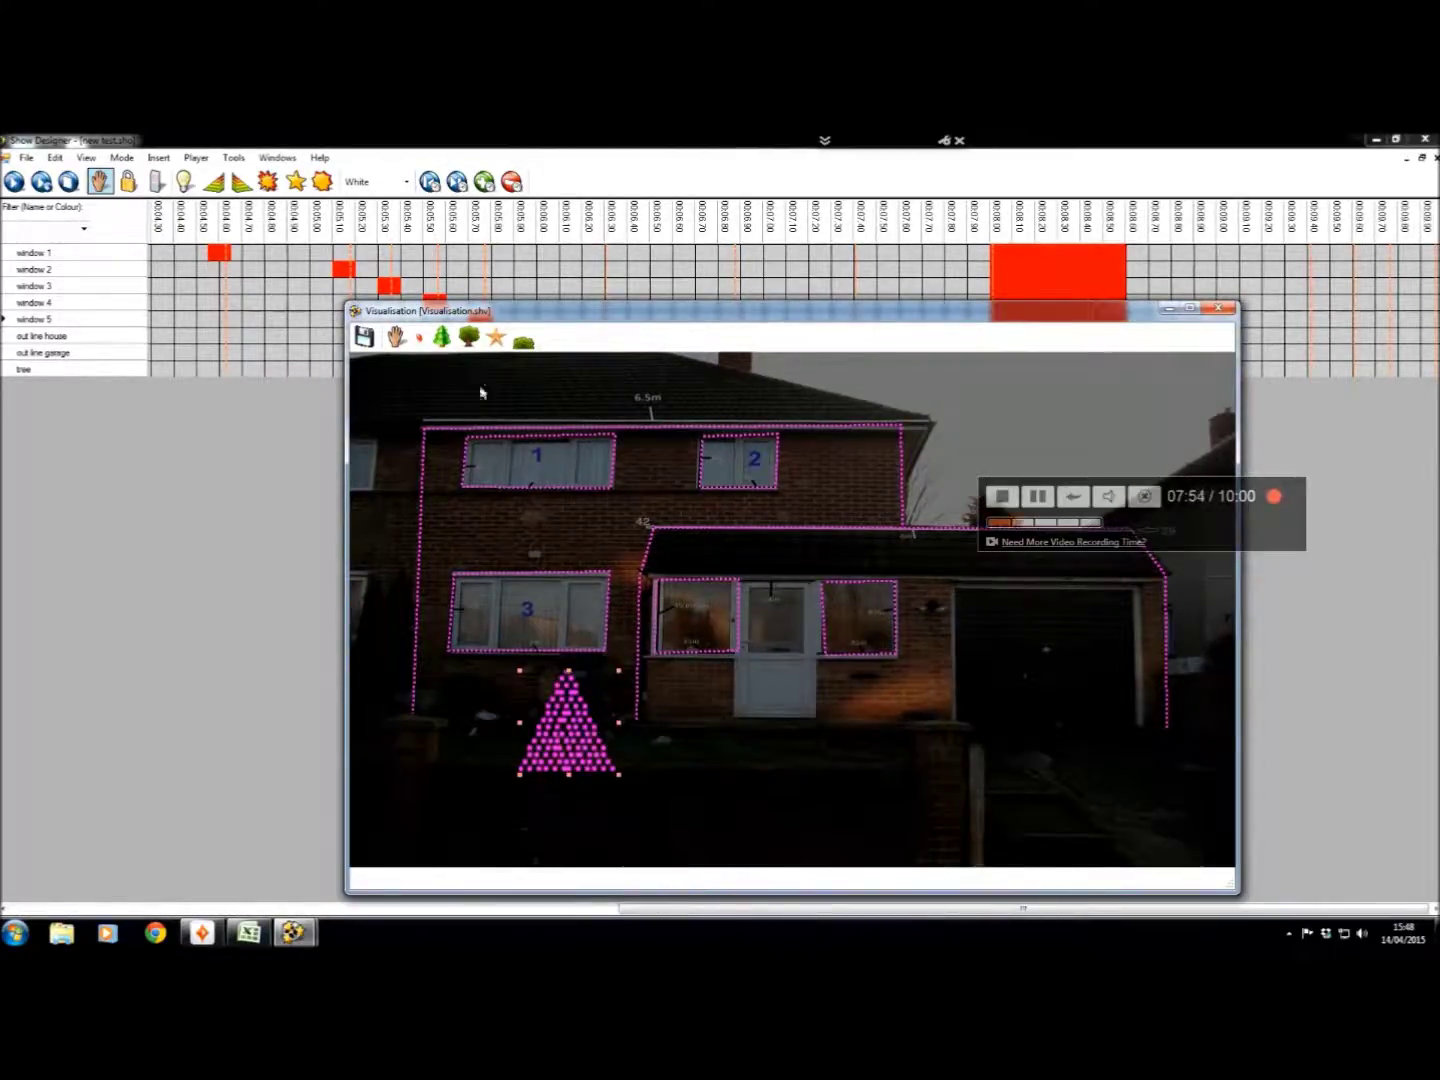
- Close and reopen the Visualisation window, enlarge it and place it below the timeline rows
left_click(1218, 309)
left_click(85, 158)
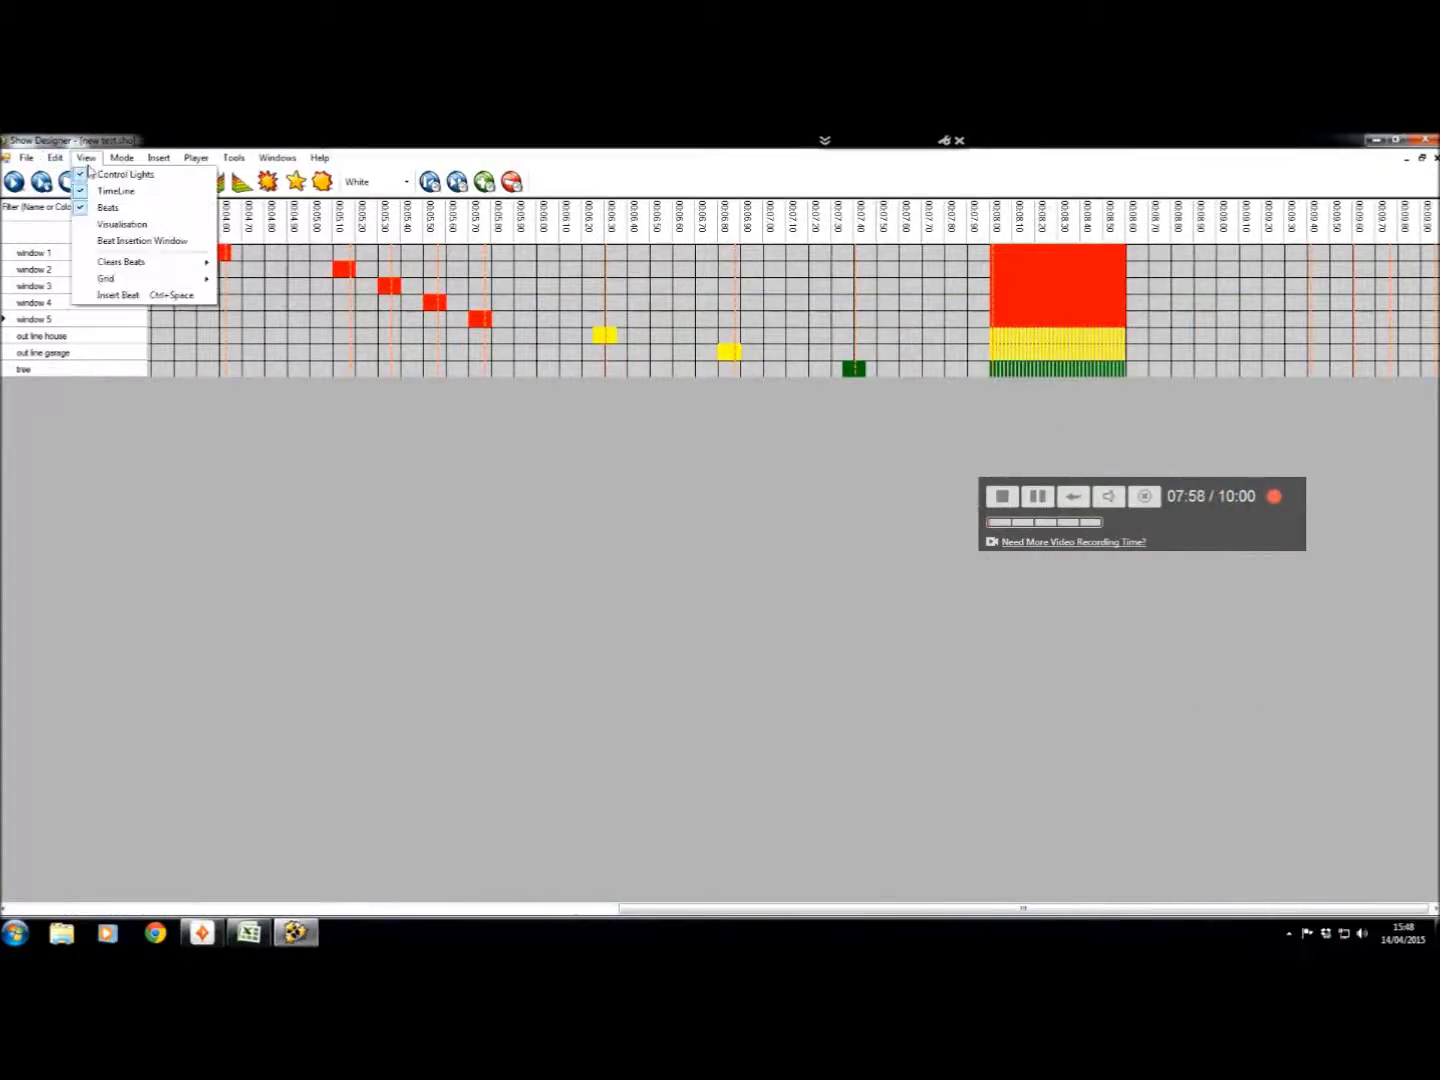
left_click(108, 227)
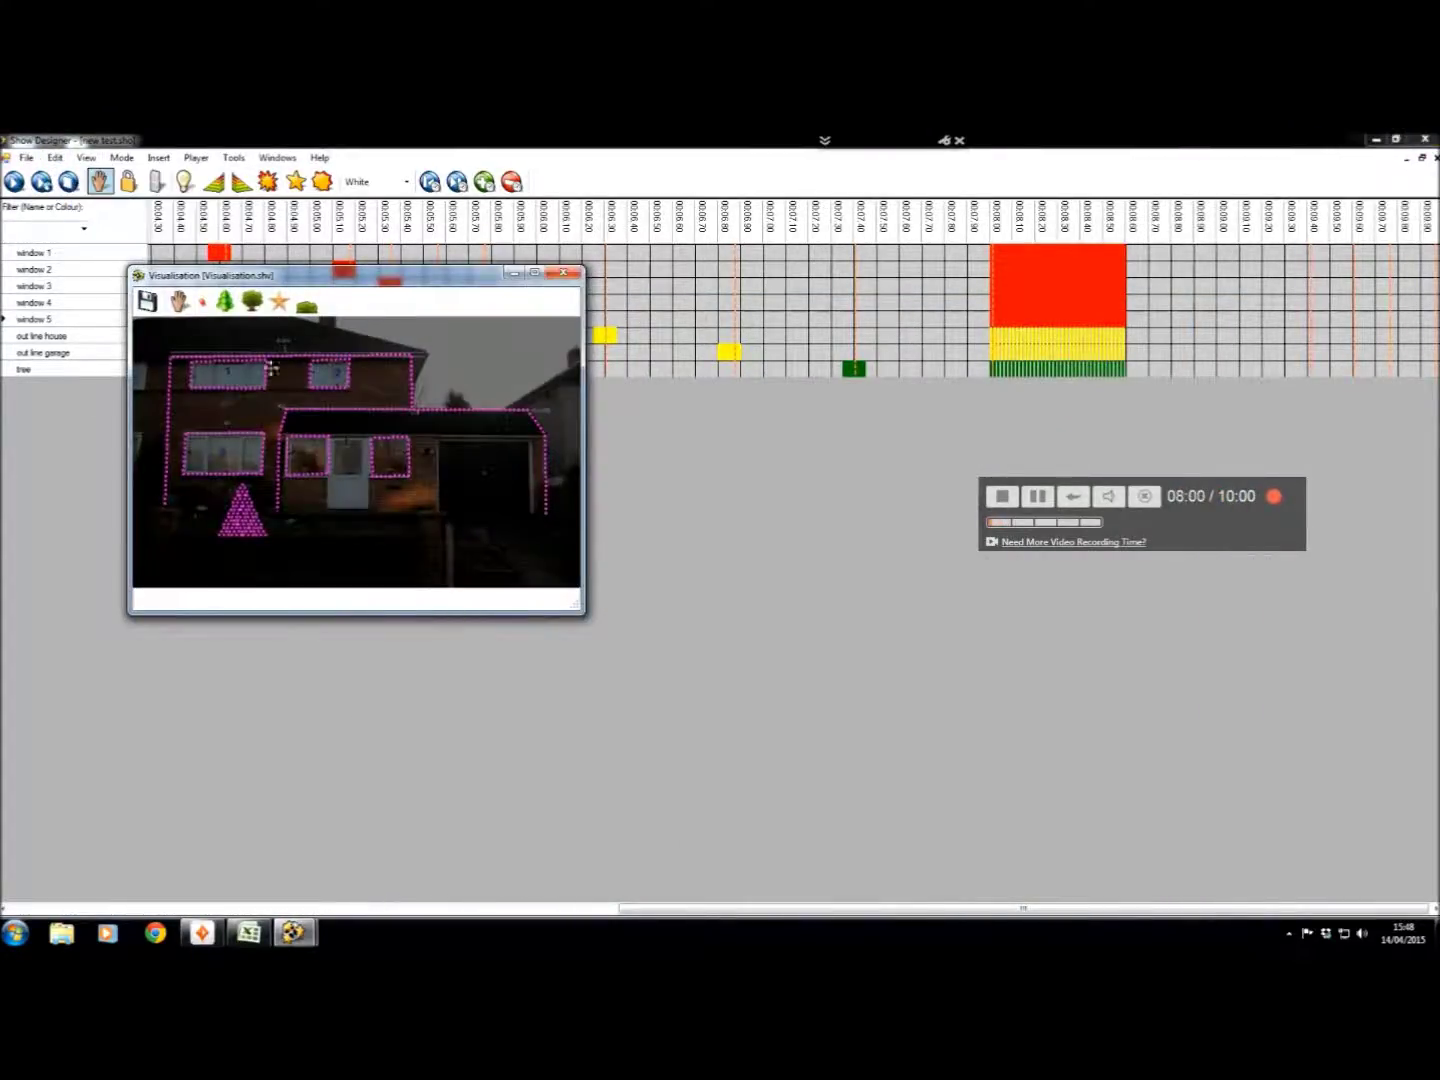
left_click_drag(589, 624, 1007, 789)
left_click_drag(581, 274, 714, 415)
left_click_drag(1041, 537, 1191, 339)
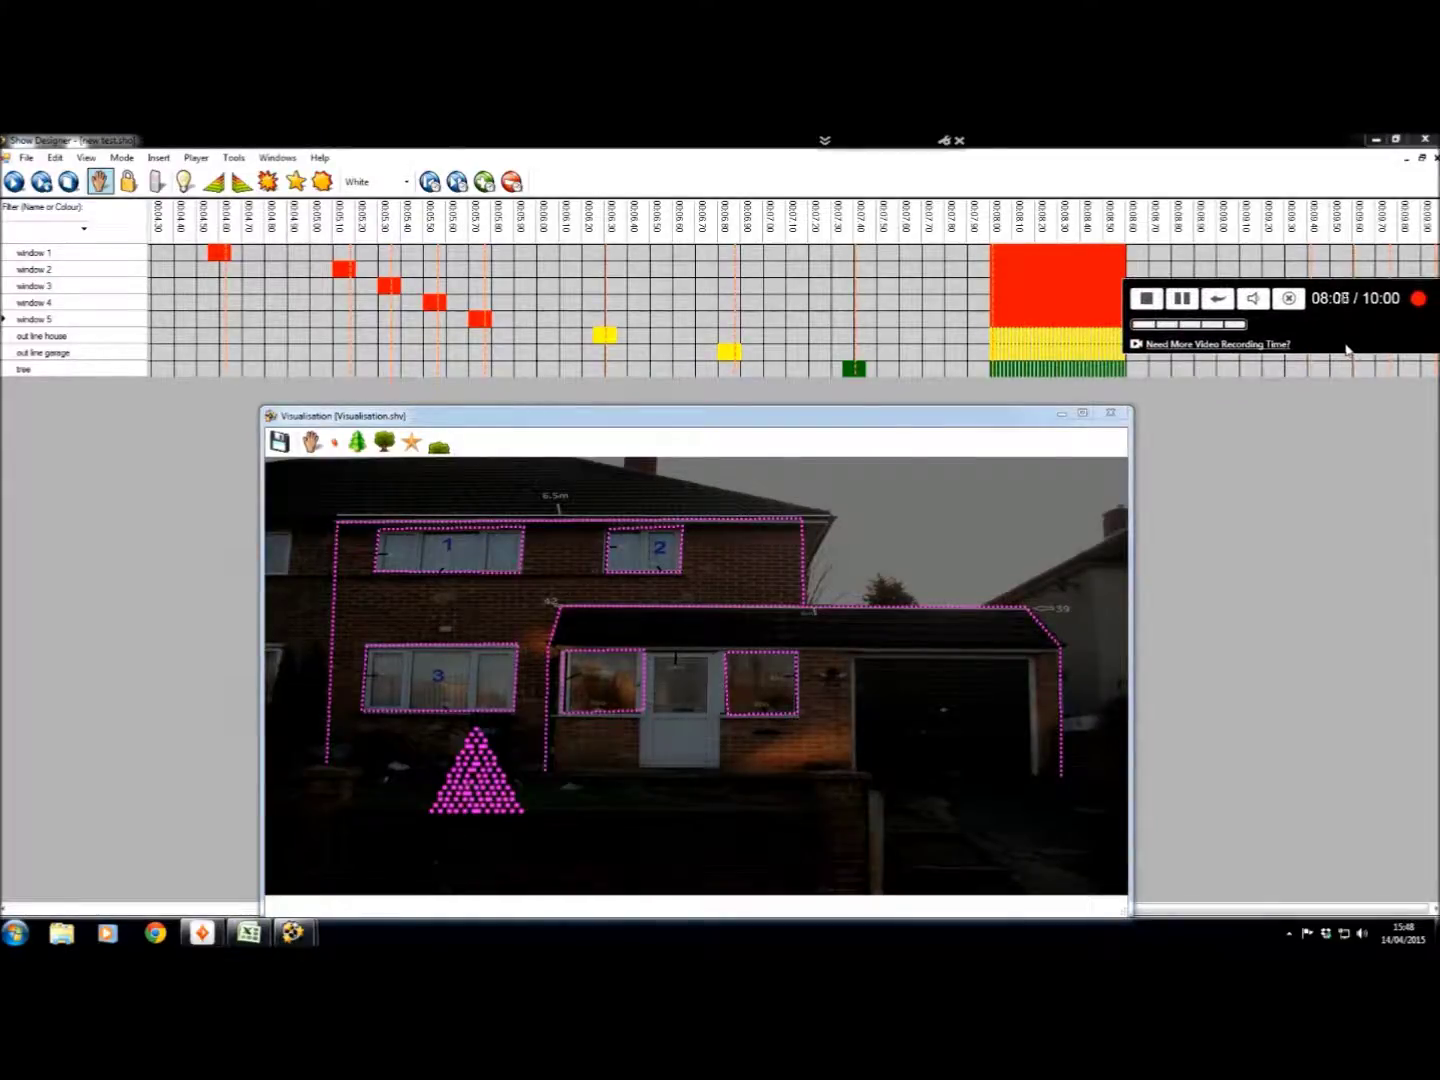
- Play the show to preview the lights on the house, and stop the playback
left_click(14, 184)
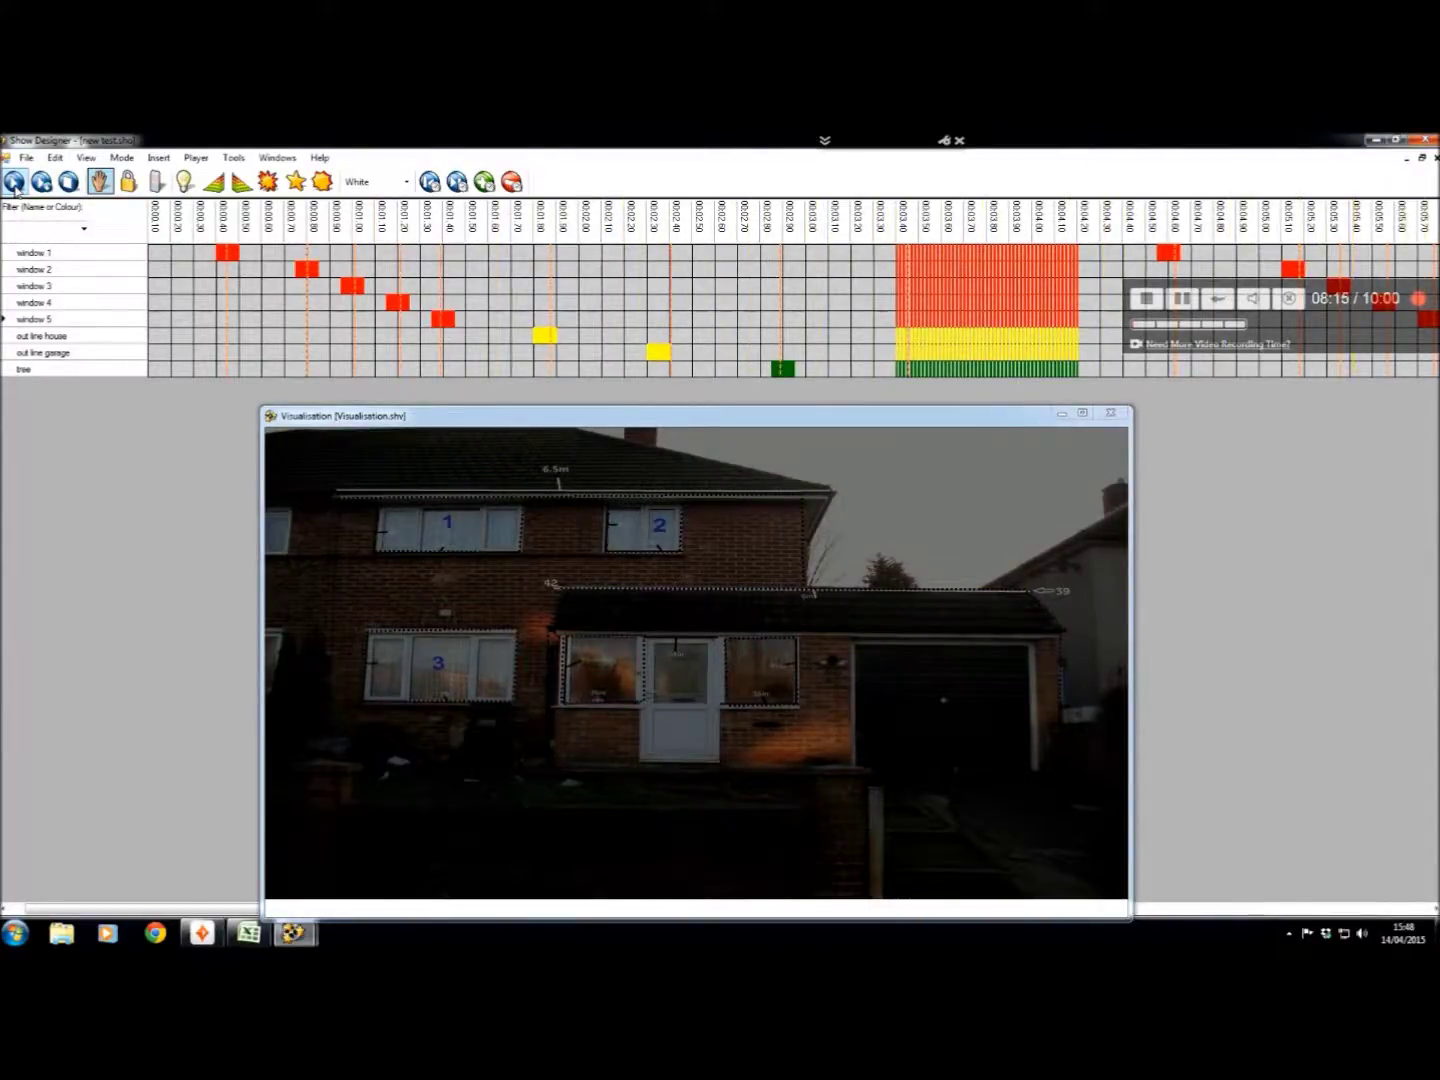
left_click(66, 184)
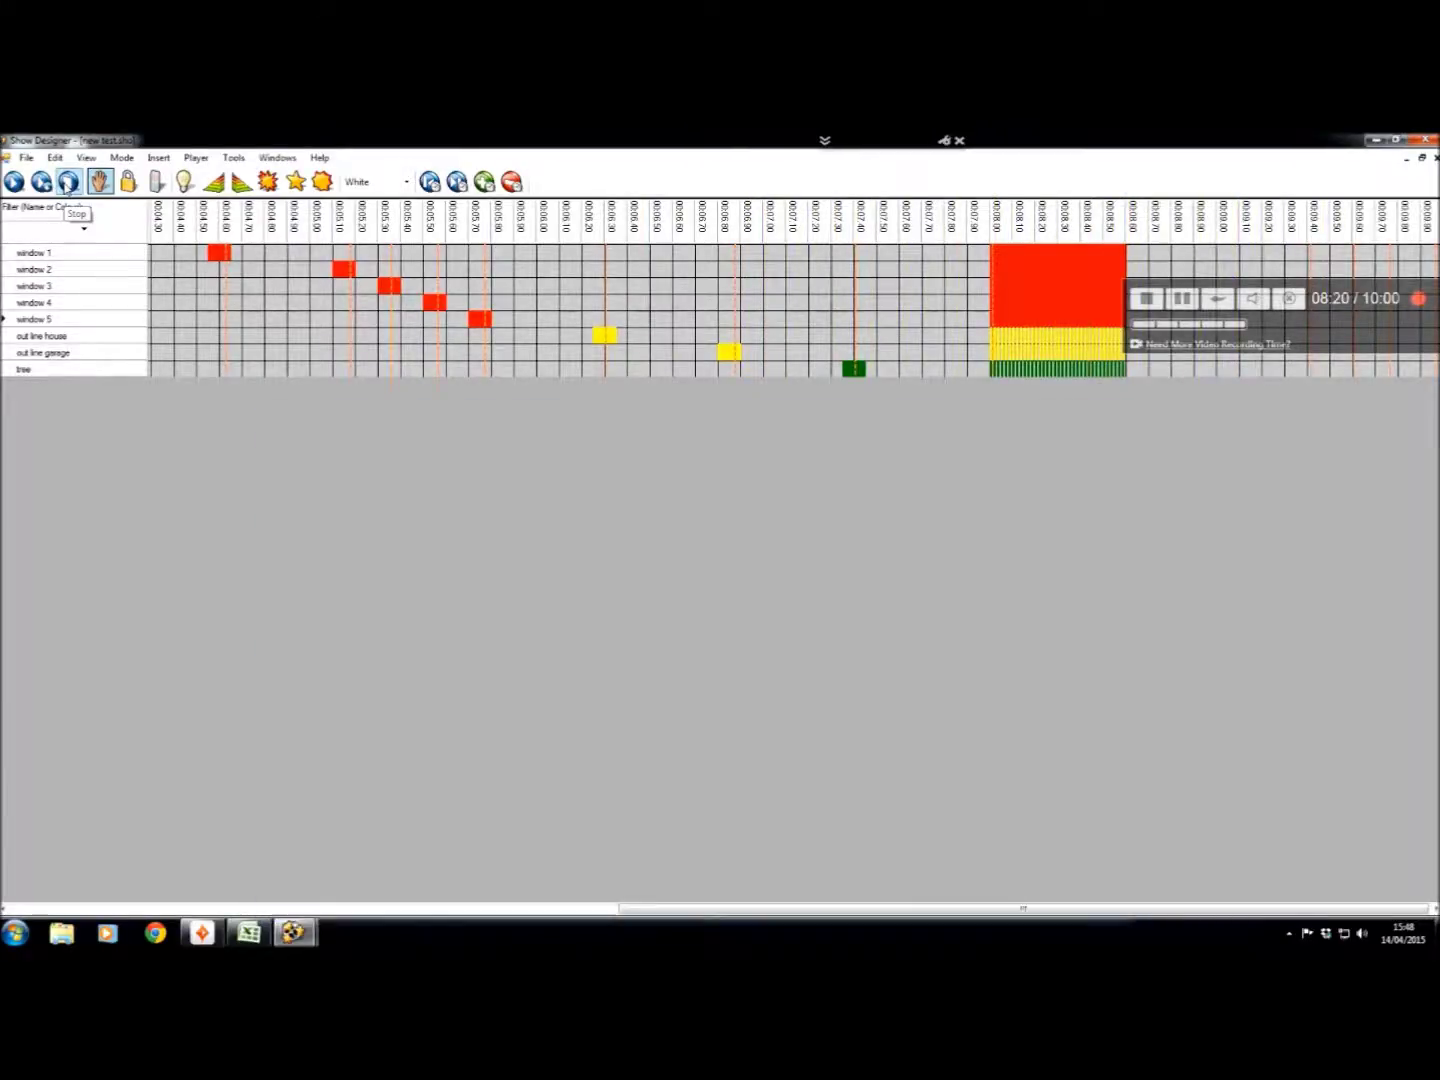
left_click(14, 182)
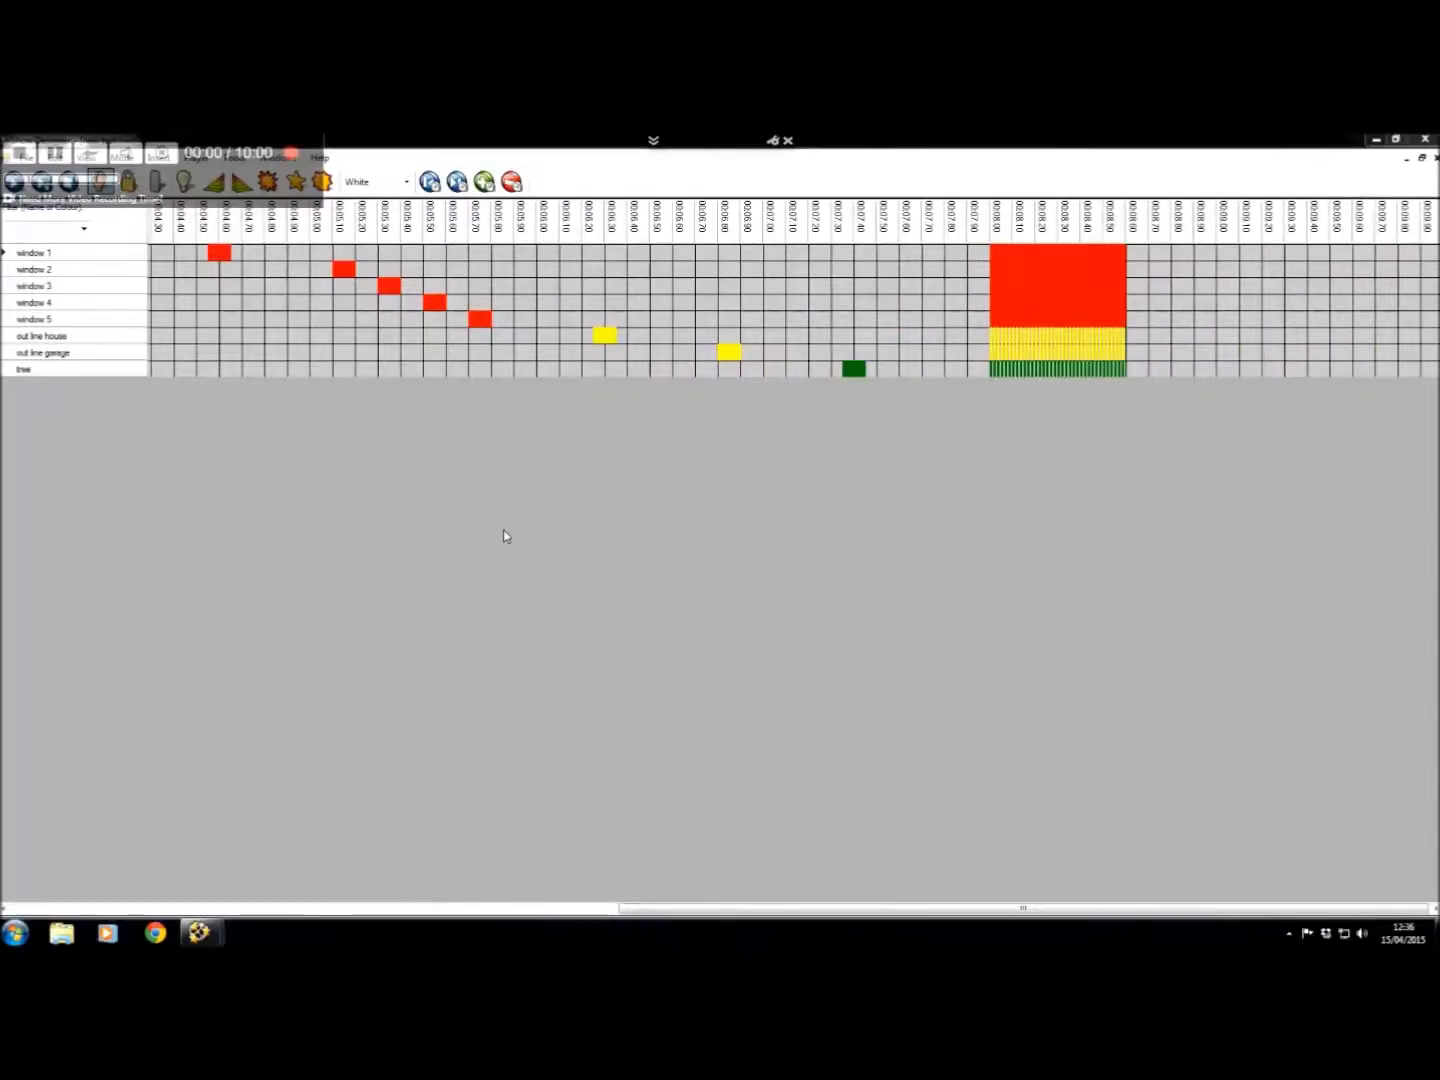
left_click_drag(245, 195, 1266, 218)
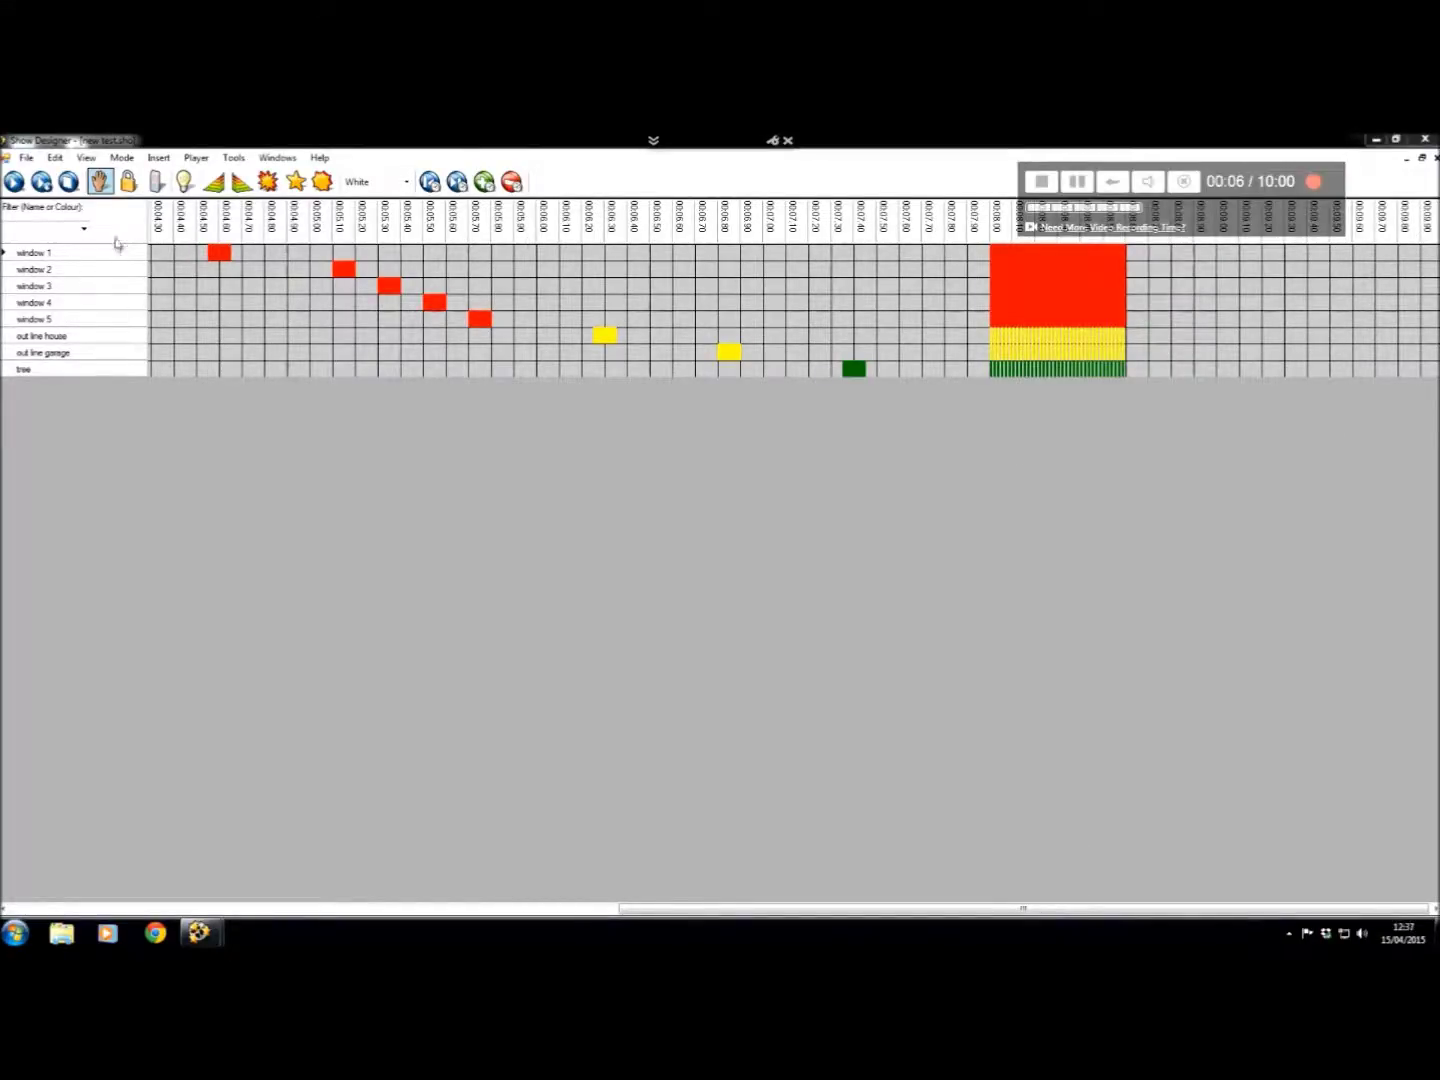
- Open the Beat Insertion Window and place it below the timeline rows
left_click(86, 158)
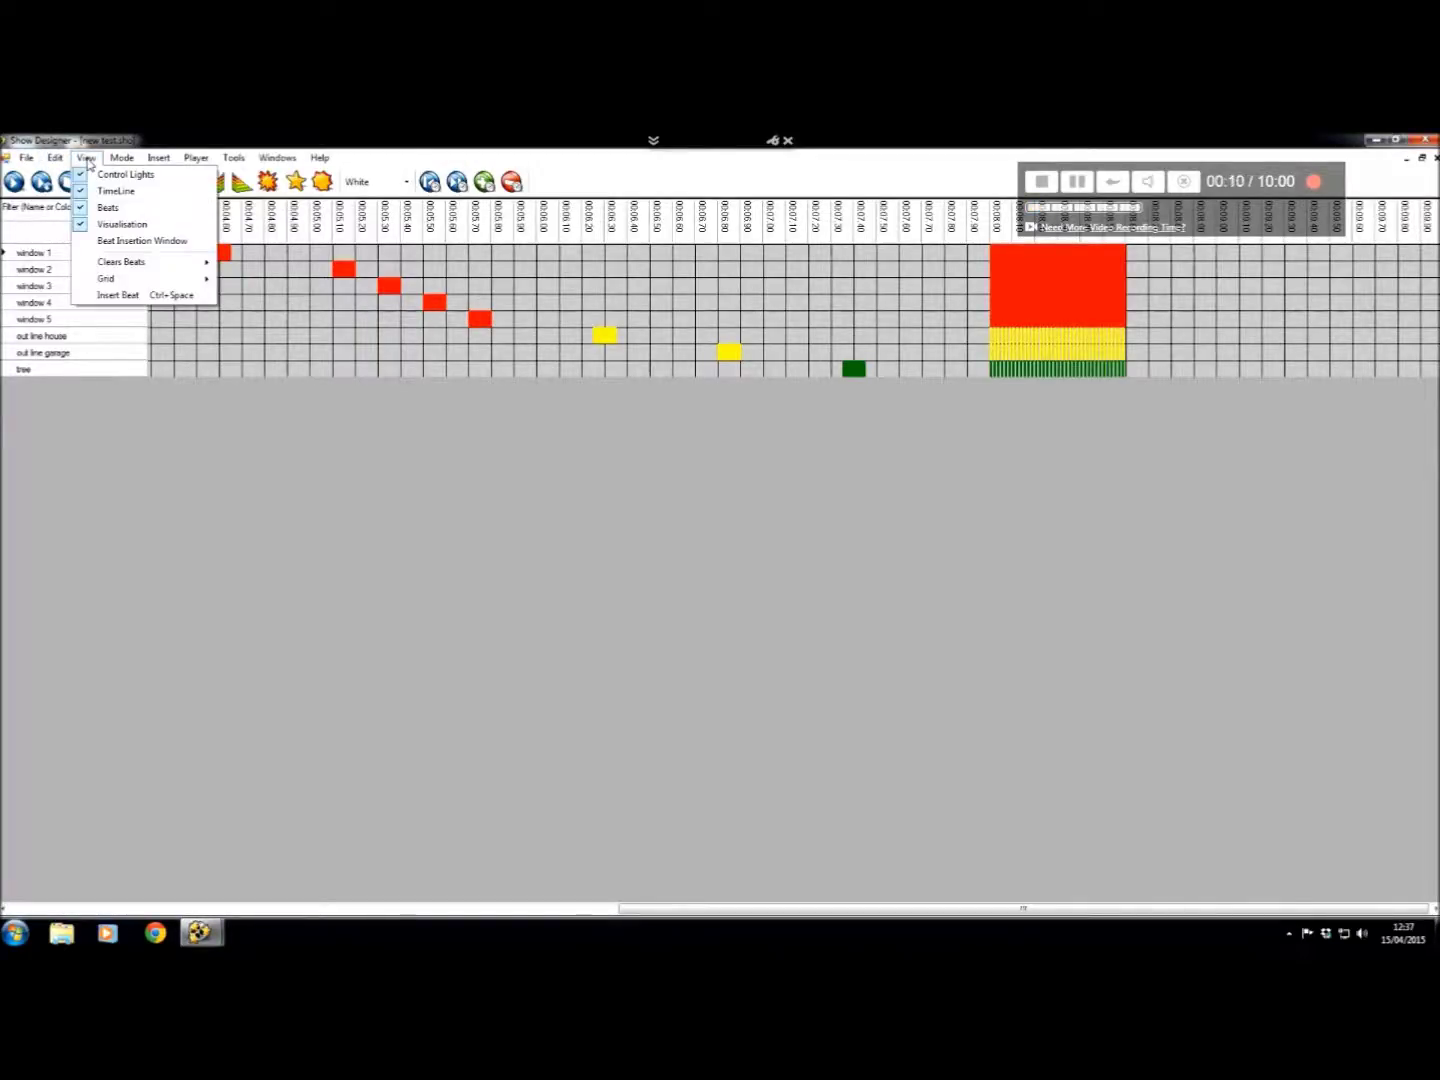
left_click(149, 251)
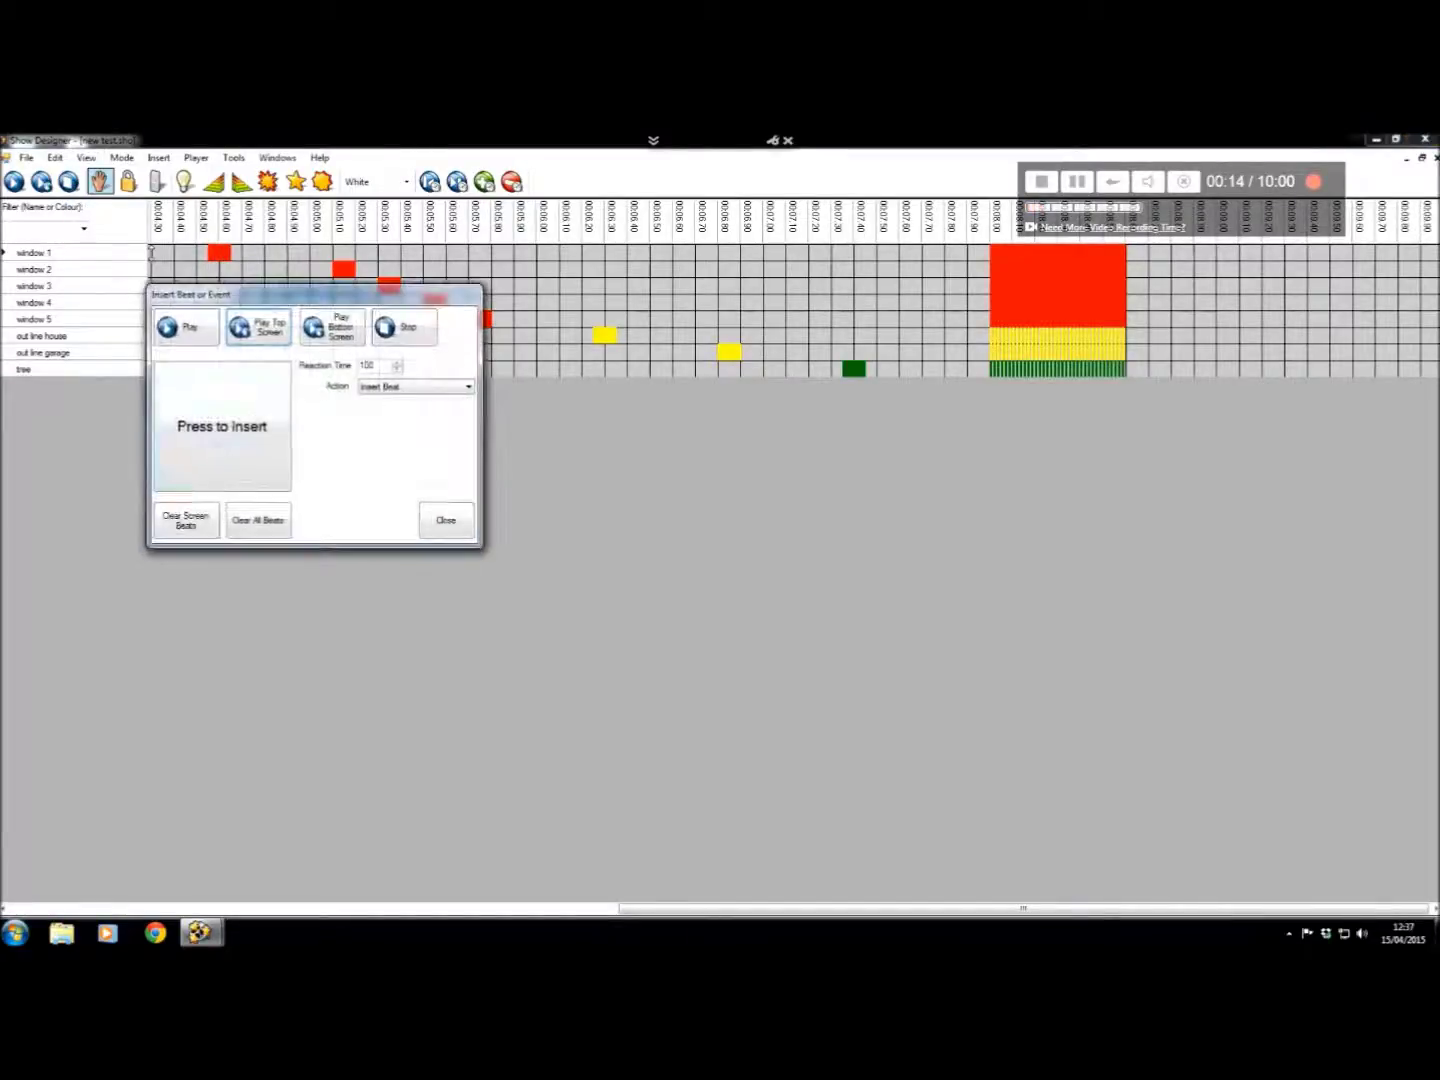
left_click_drag(319, 298, 214, 510)
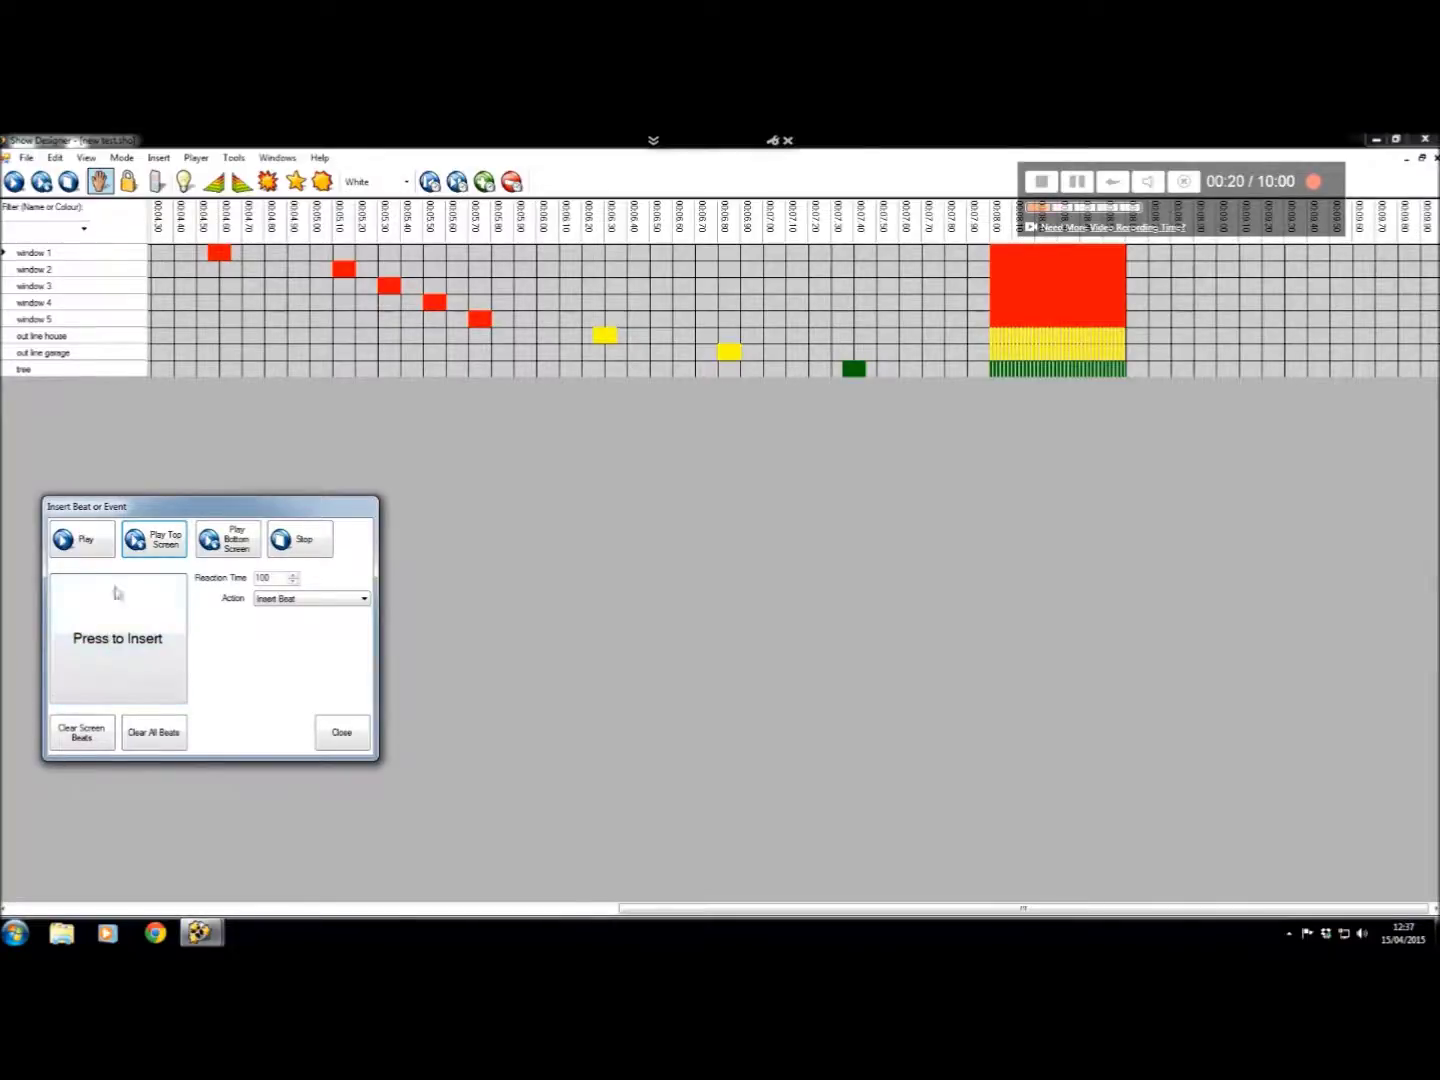
- Play the show with the action Insert Beat, mark beats in time with the light effects, and stop the playback
left_click(83, 544)
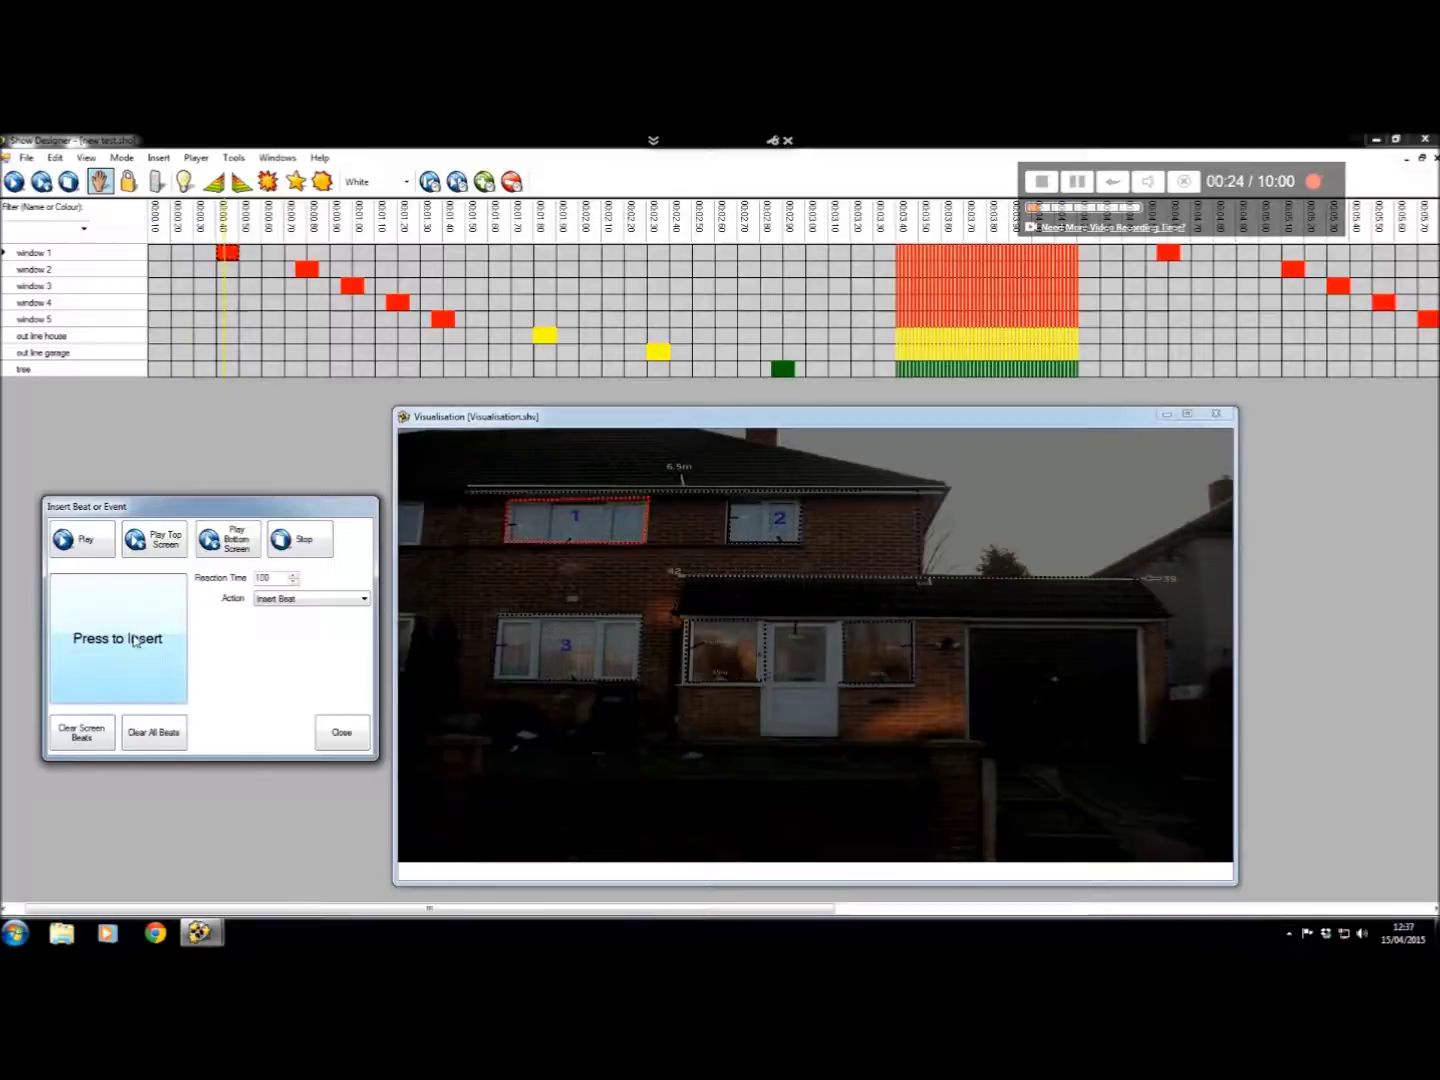
left_click(133, 642)
left_click(133, 641)
left_click(133, 641)
left_click(132, 641)
left_click(133, 641)
left_click(133, 642)
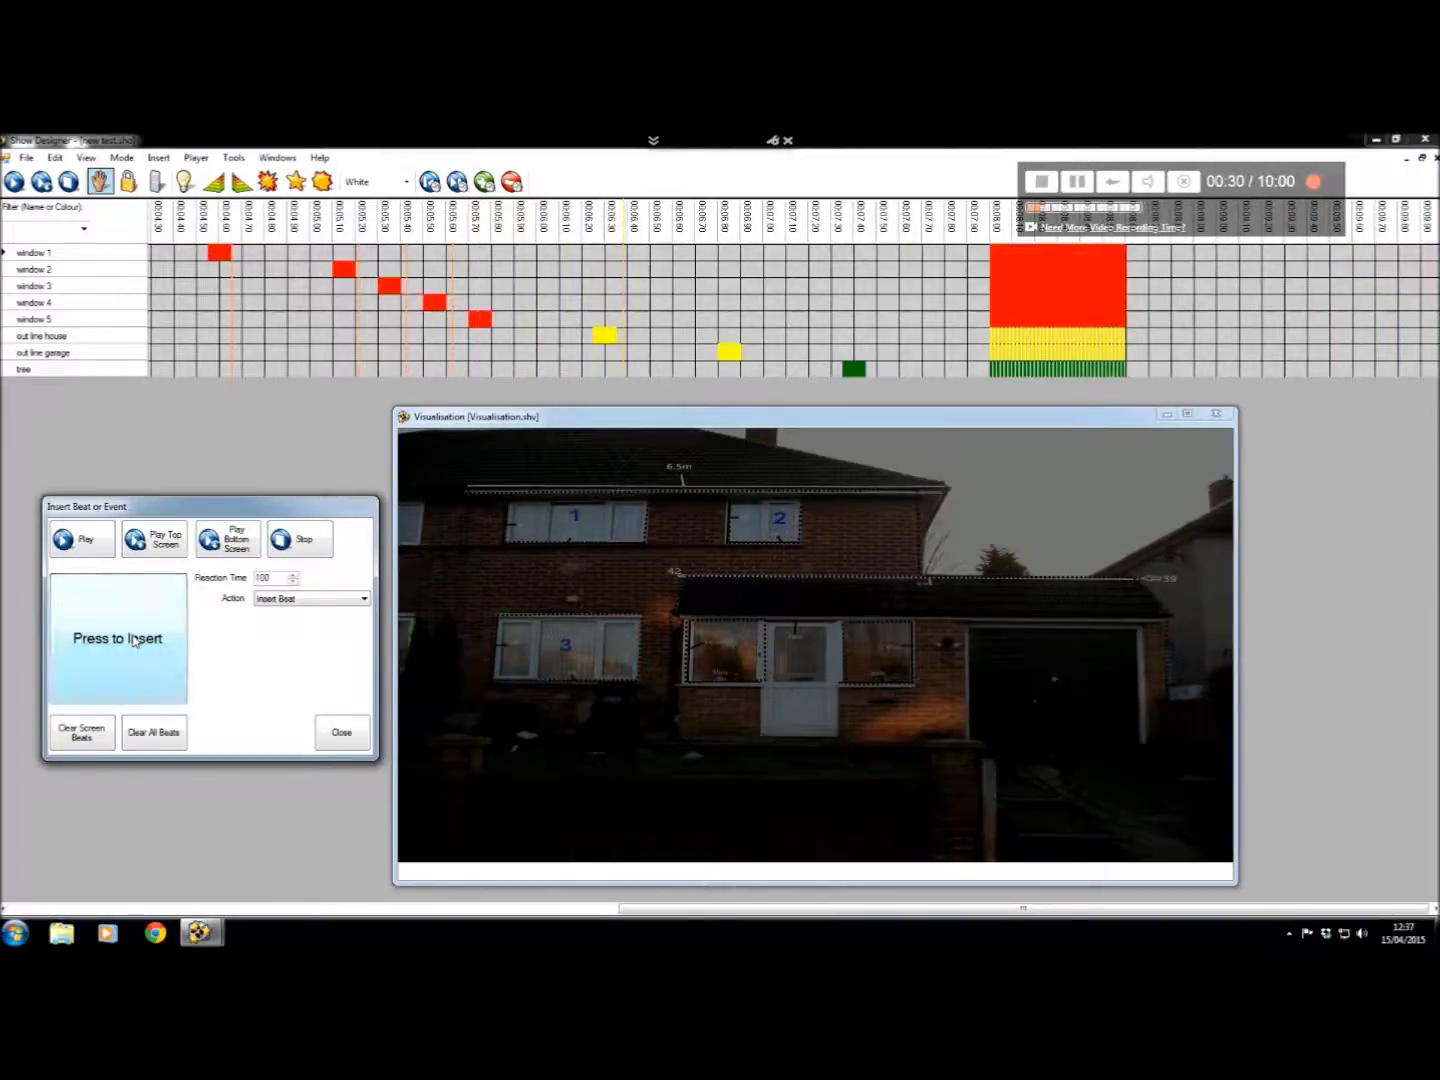
left_click(133, 641)
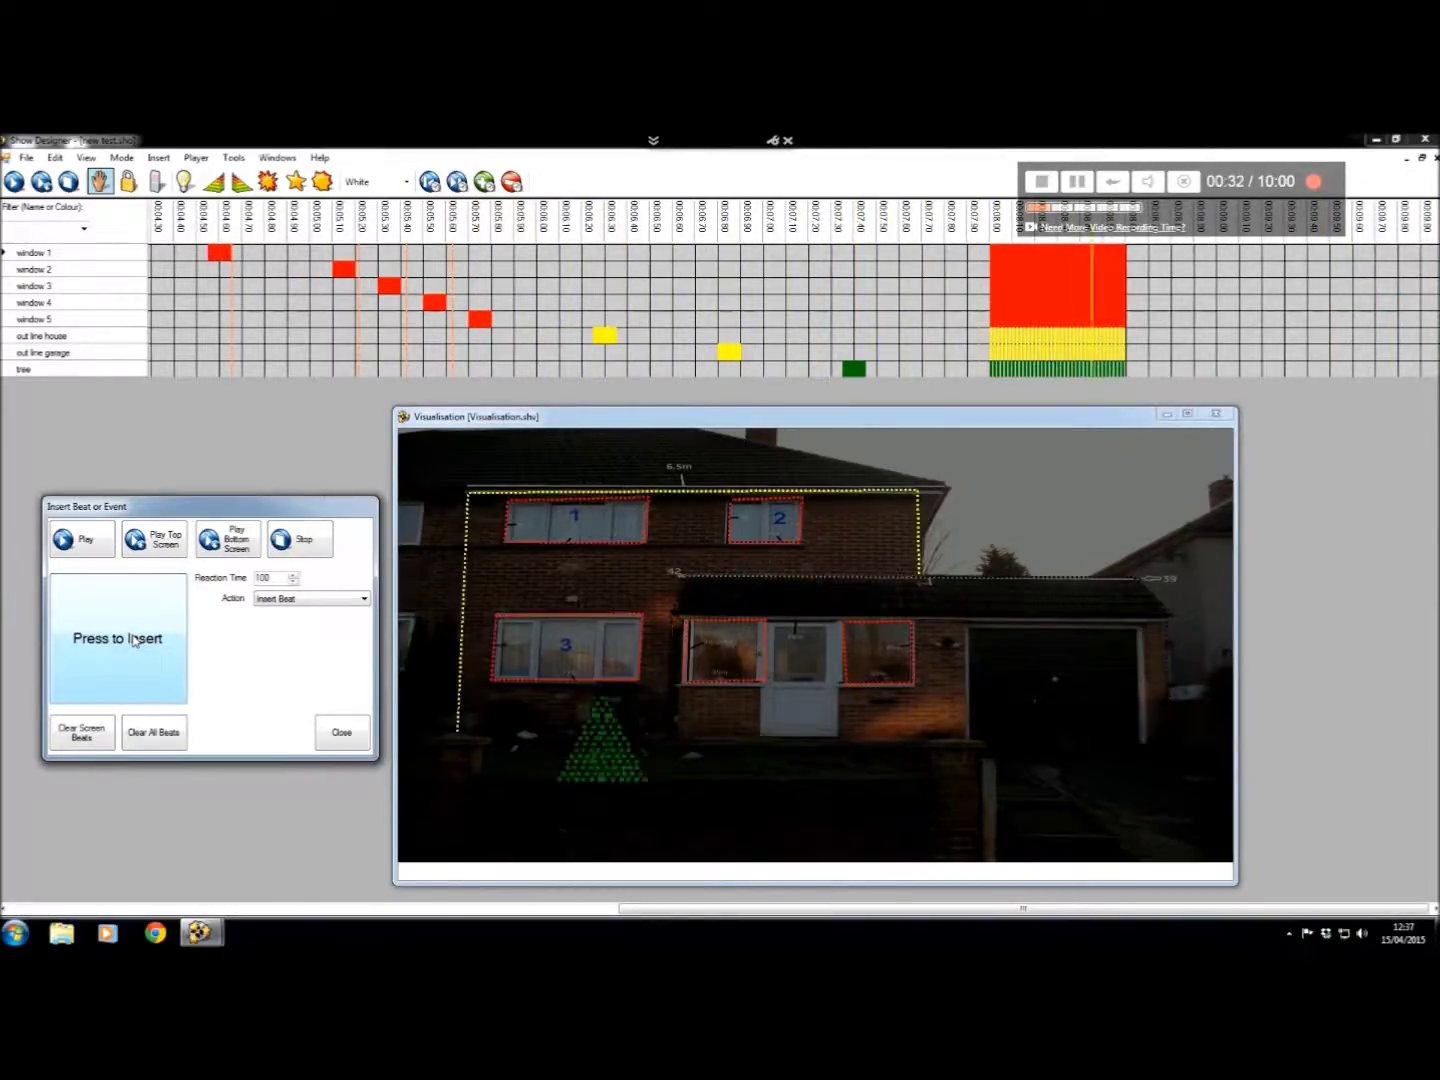
left_click(280, 541)
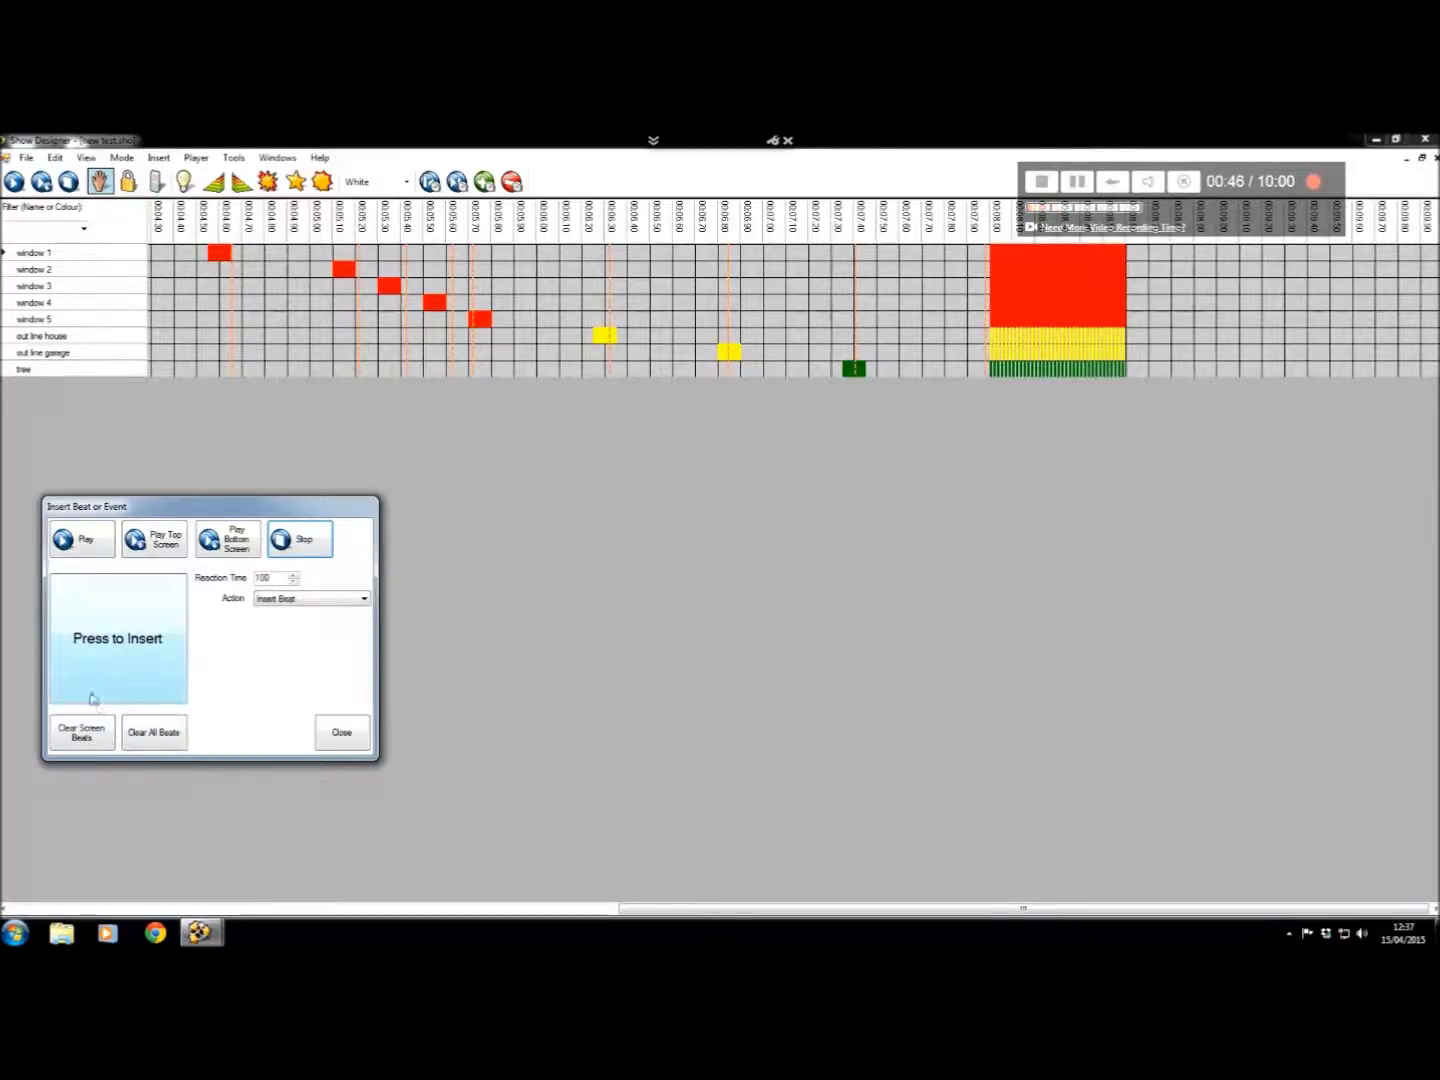
- Clear the beats on the currently displayed part of the timeline
left_click(89, 739)
left_click(140, 739)
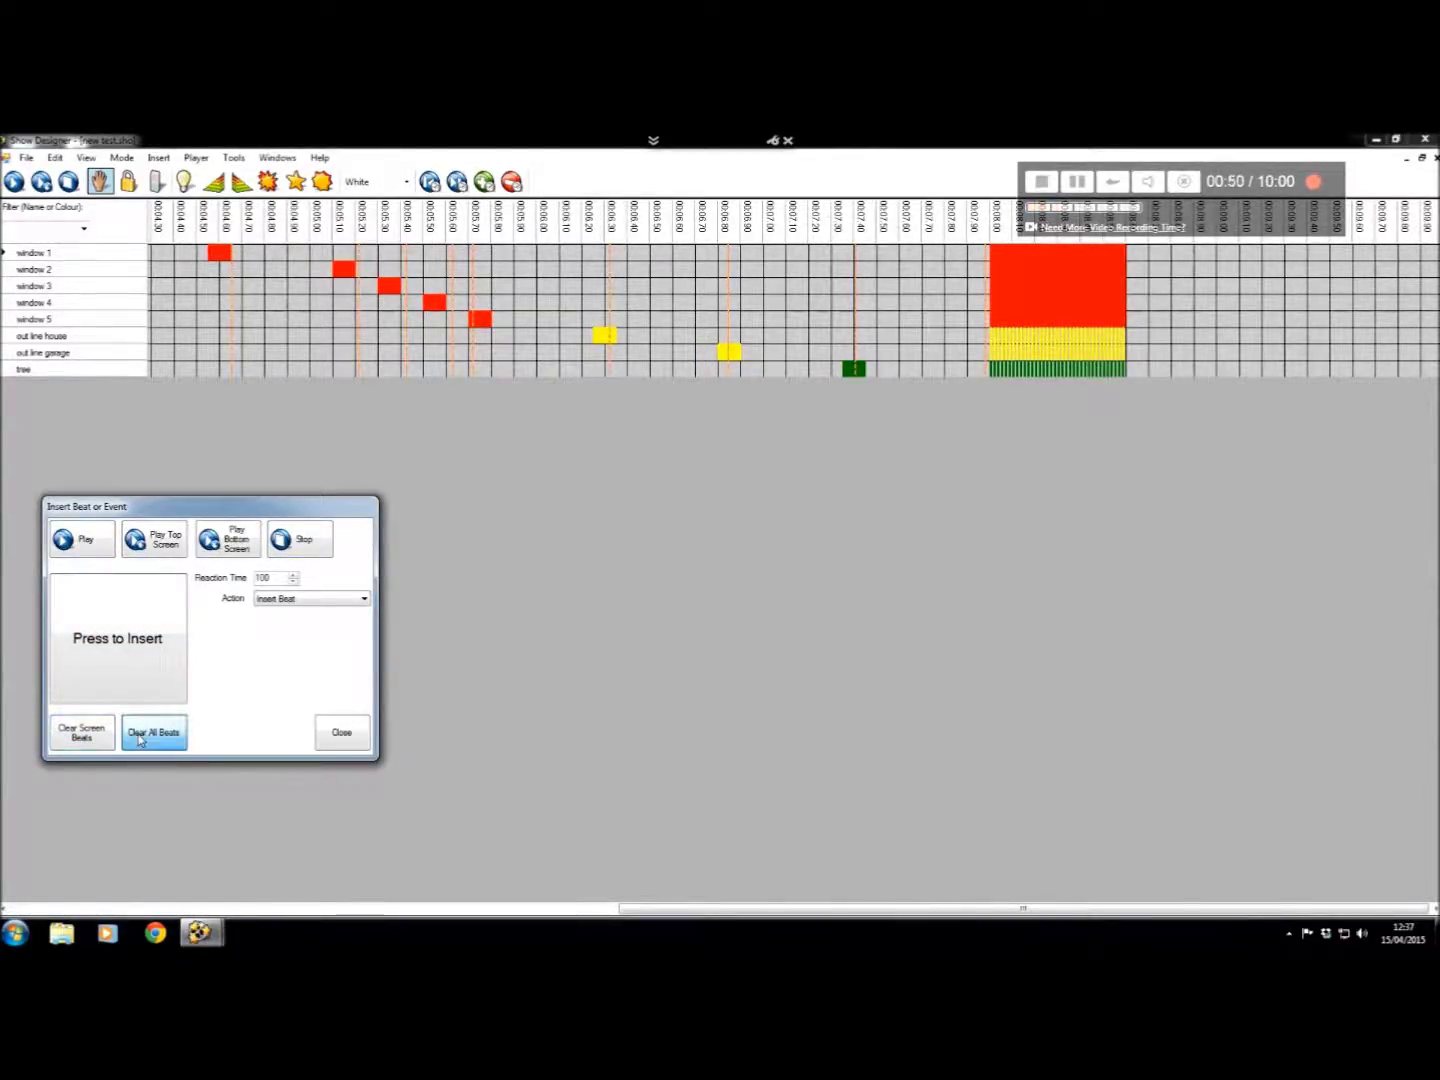
left_click(85, 737)
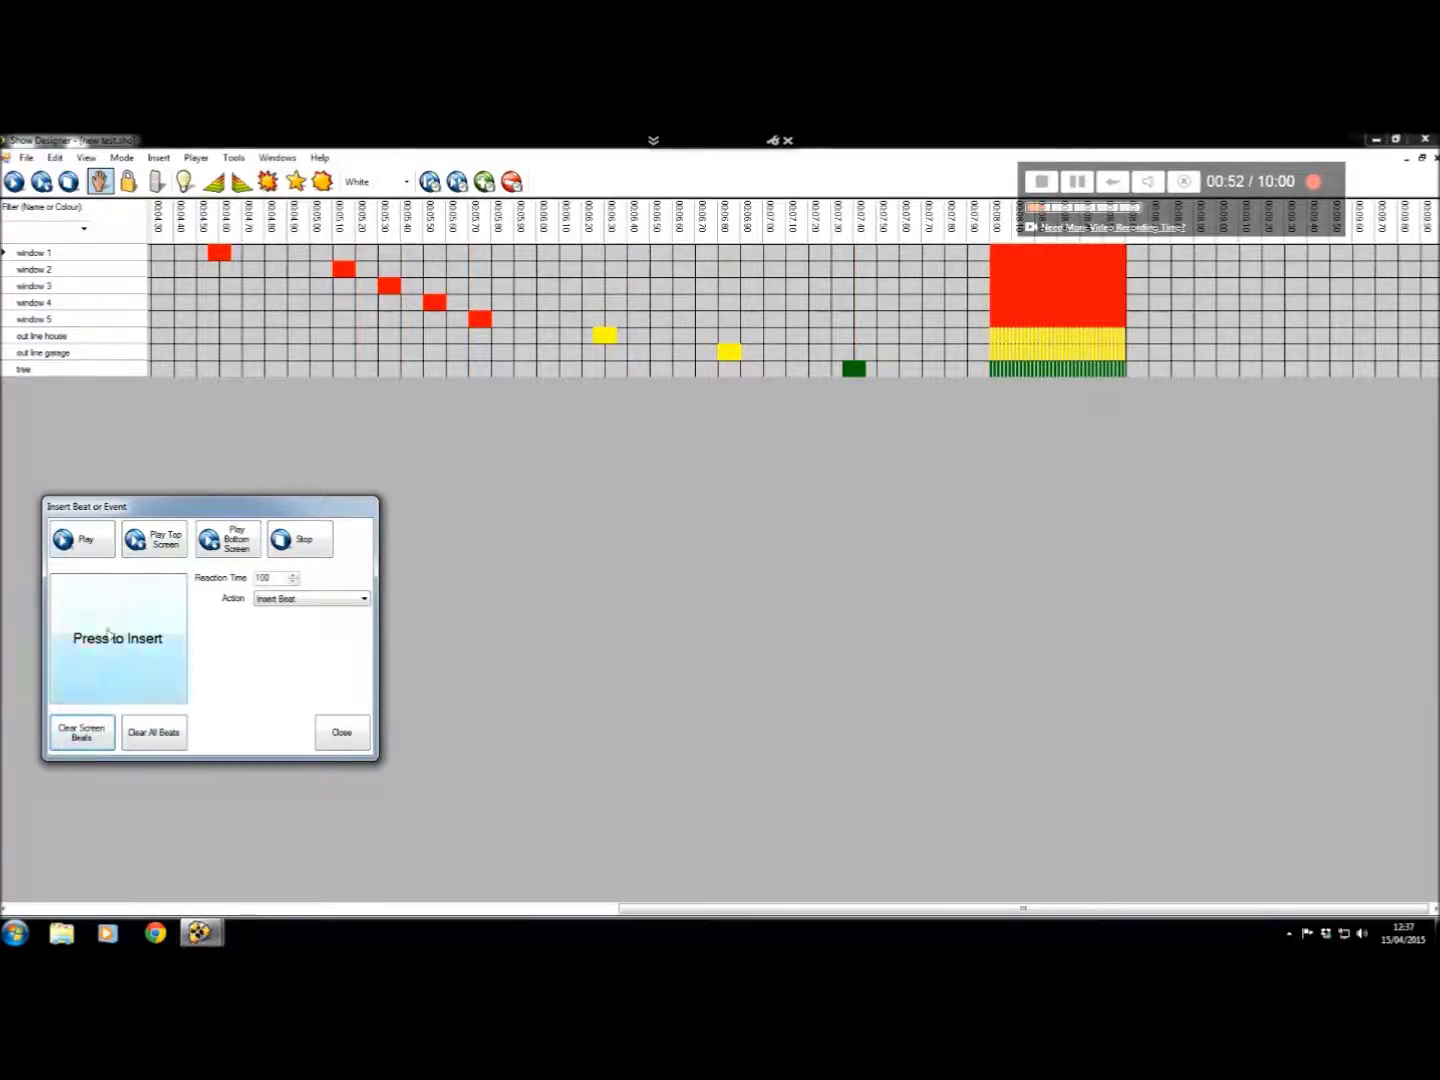
- Replay the show from the beginning and insert a fresh set of beats in time with the window effects
left_click(88, 543)
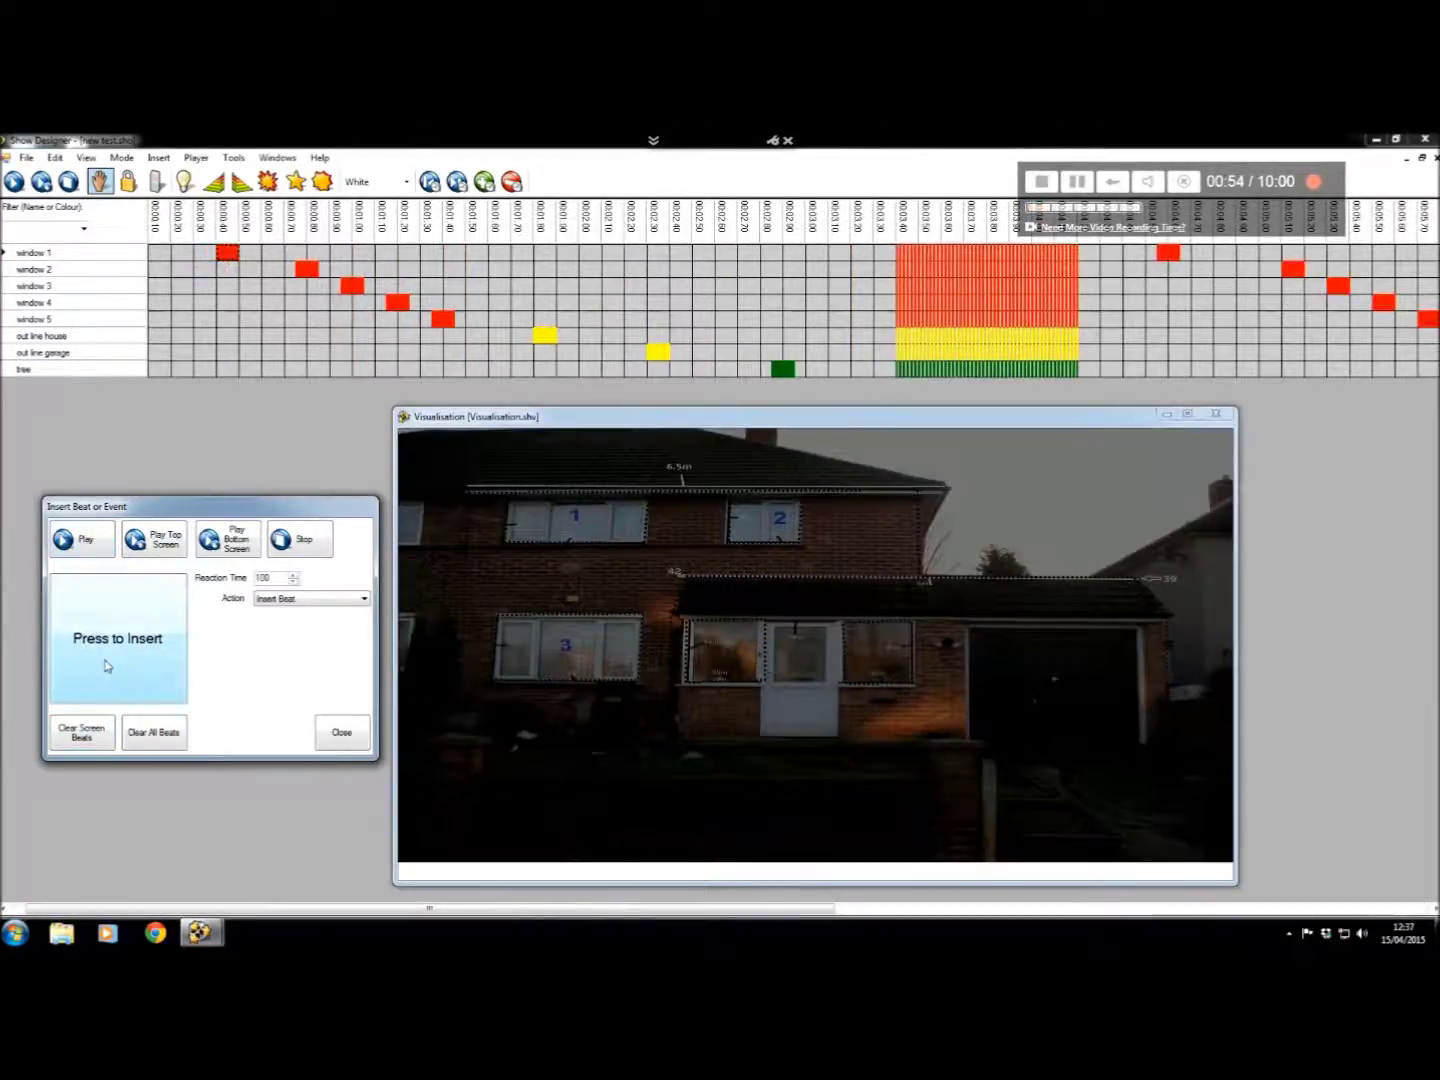
left_click(111, 660)
left_click(110, 660)
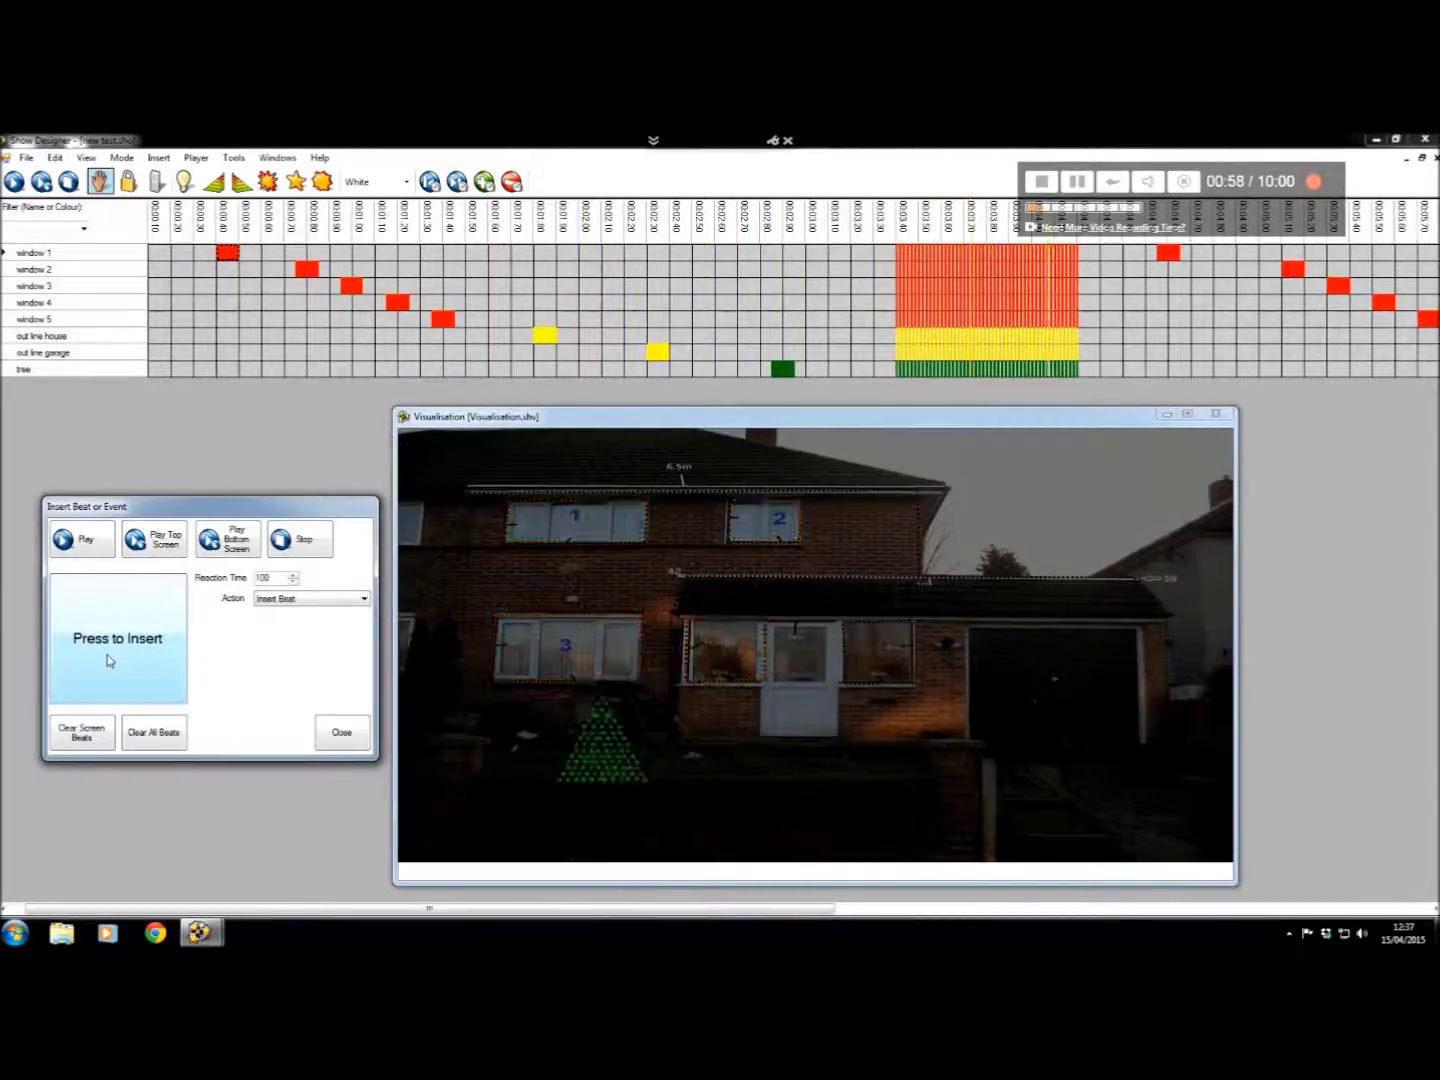
left_click(110, 661)
left_click(111, 661)
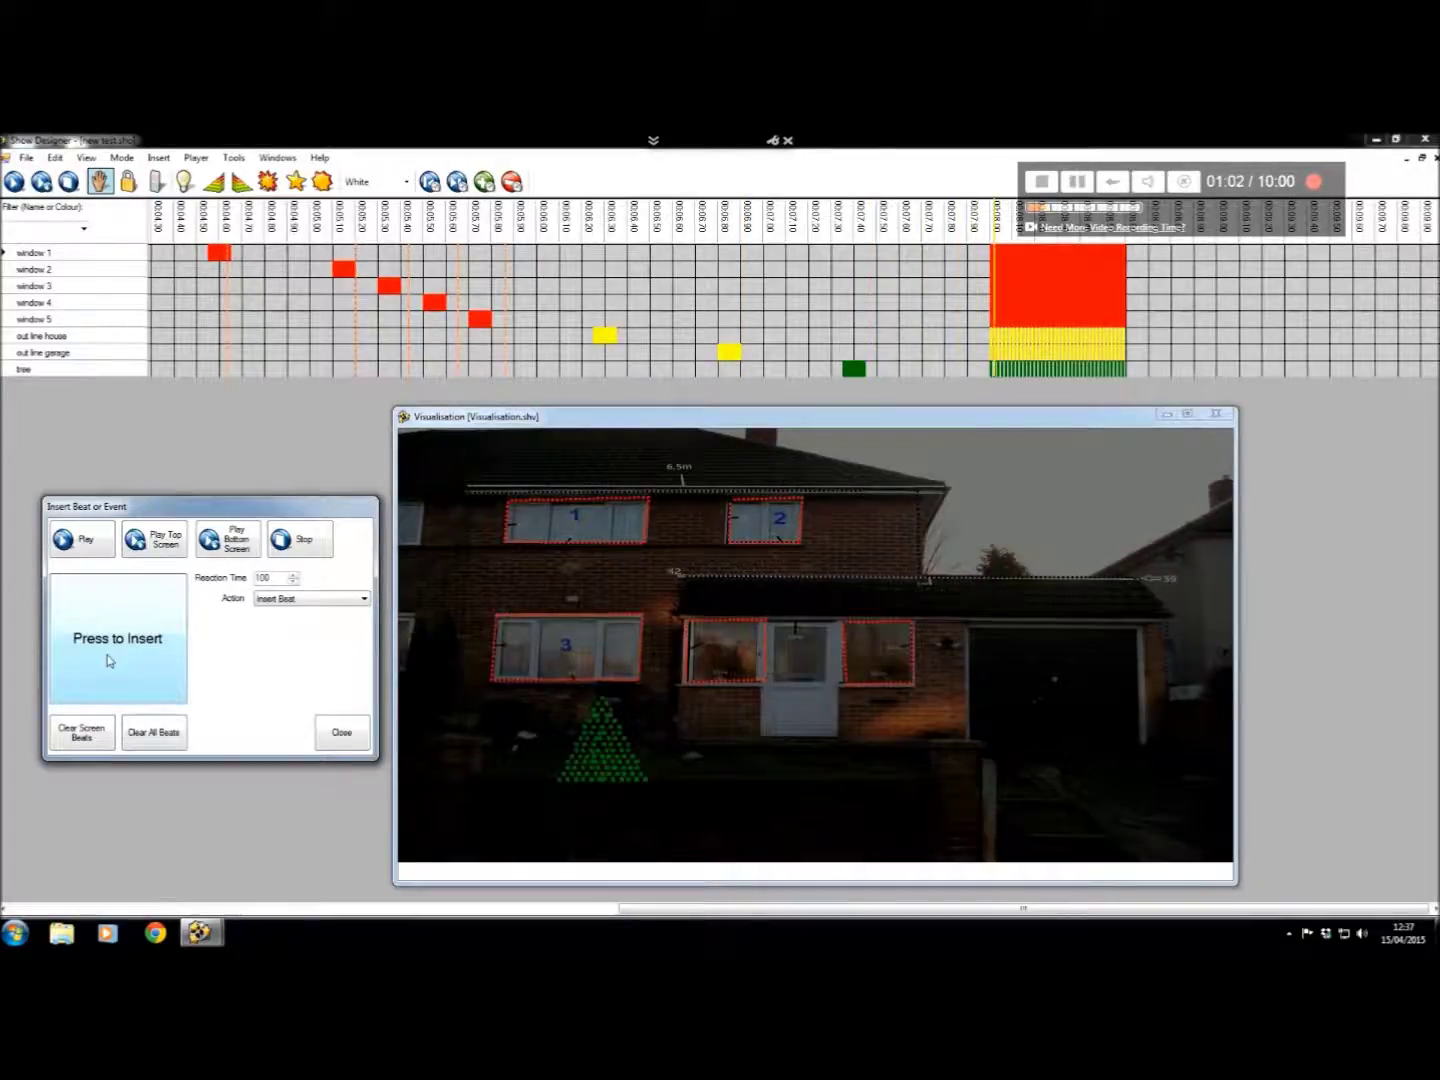